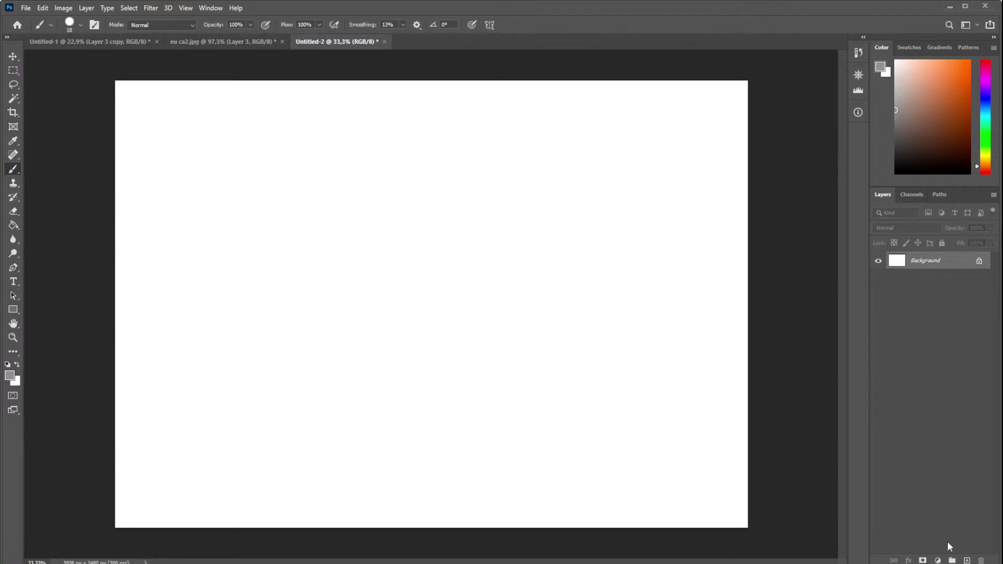
- Add a new sketch layer and rough in the woodpecker's head oval and a neck line
click(967, 561)
scroll(486, 241, up, 5)
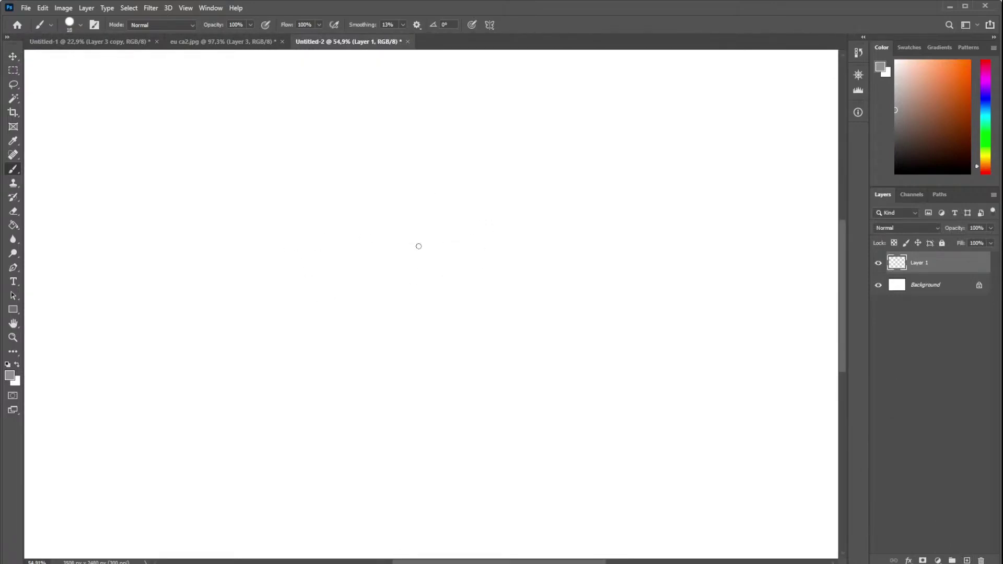
mouse_move(460, 194)
mouse_down()
mouse_move(463, 270)
mouse_move(450, 249)
mouse_up()
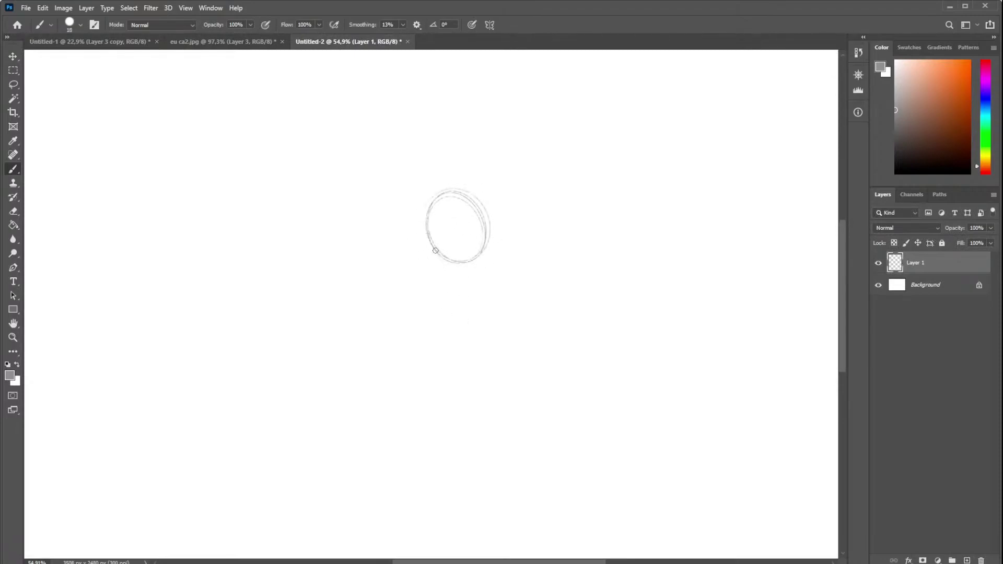
drag(444, 263, 464, 323)
mouse_move(433, 252)
mouse_down()
mouse_move(482, 255)
mouse_move(469, 262)
mouse_move(434, 241)
mouse_move(441, 210)
mouse_move(552, 271)
mouse_up()
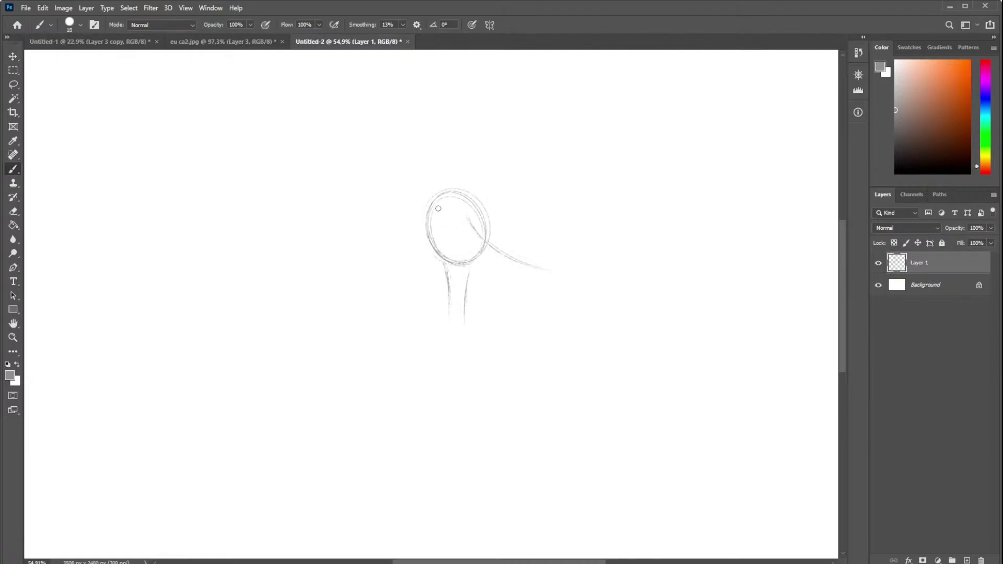
- Sketch the beak, a face line, the head bottom and the beak's lower edge
mouse_move(470, 221)
mouse_down()
mouse_move(445, 192)
mouse_move(481, 219)
mouse_move(479, 235)
mouse_move(468, 229)
mouse_up()
drag(432, 216, 450, 261)
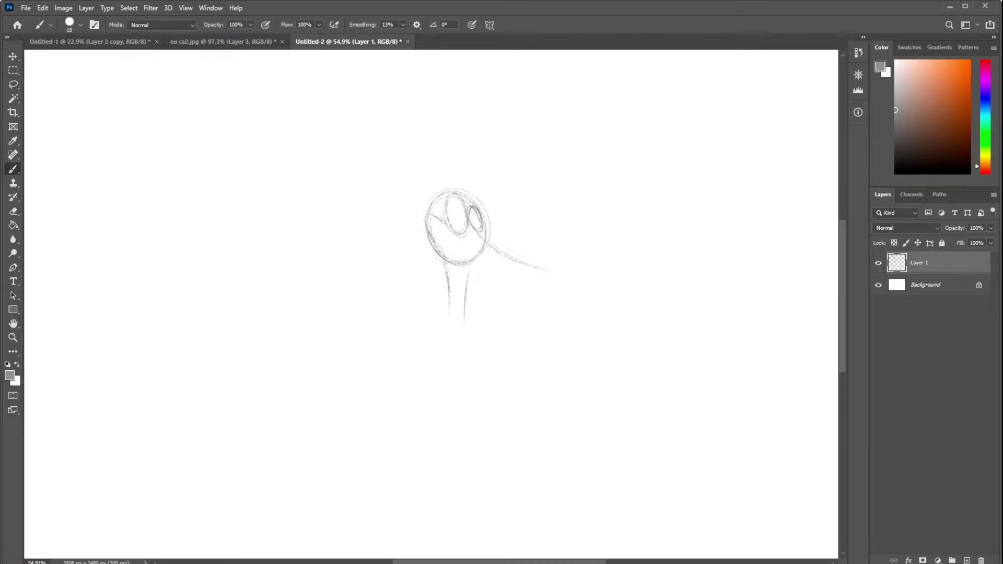
mouse_move(444, 253)
mouse_down()
mouse_move(457, 282)
mouse_move(469, 279)
mouse_up()
drag(438, 228, 446, 239)
mouse_move(489, 276)
mouse_down()
mouse_move(546, 273)
mouse_move(509, 275)
mouse_up()
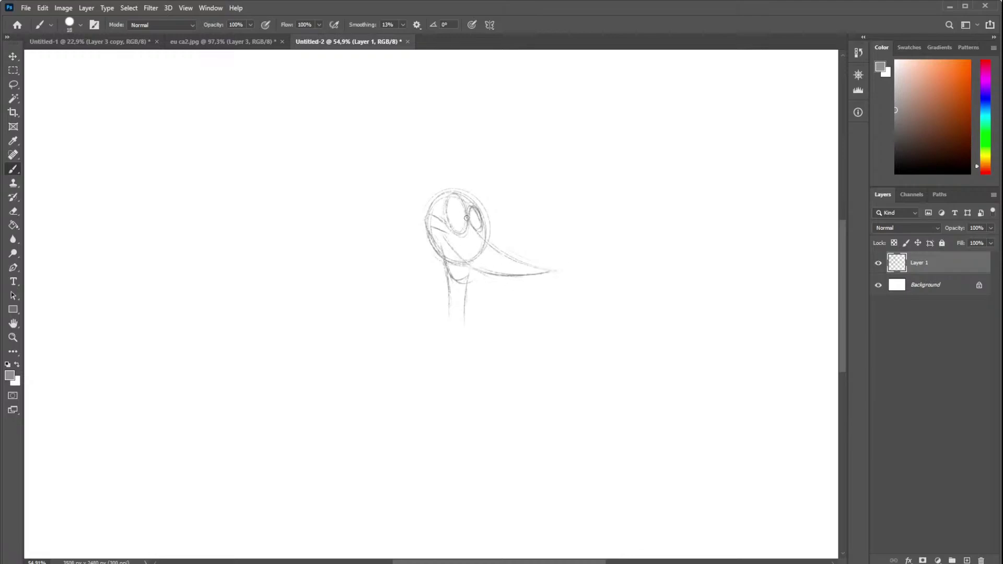
- Sketch the two oval eyes inside the head
mouse_move(463, 209)
mouse_down()
mouse_move(460, 231)
mouse_move(458, 213)
mouse_up()
drag(477, 218, 479, 235)
mouse_move(445, 201)
mouse_down()
mouse_move(457, 192)
mouse_move(450, 225)
mouse_move(433, 228)
mouse_up()
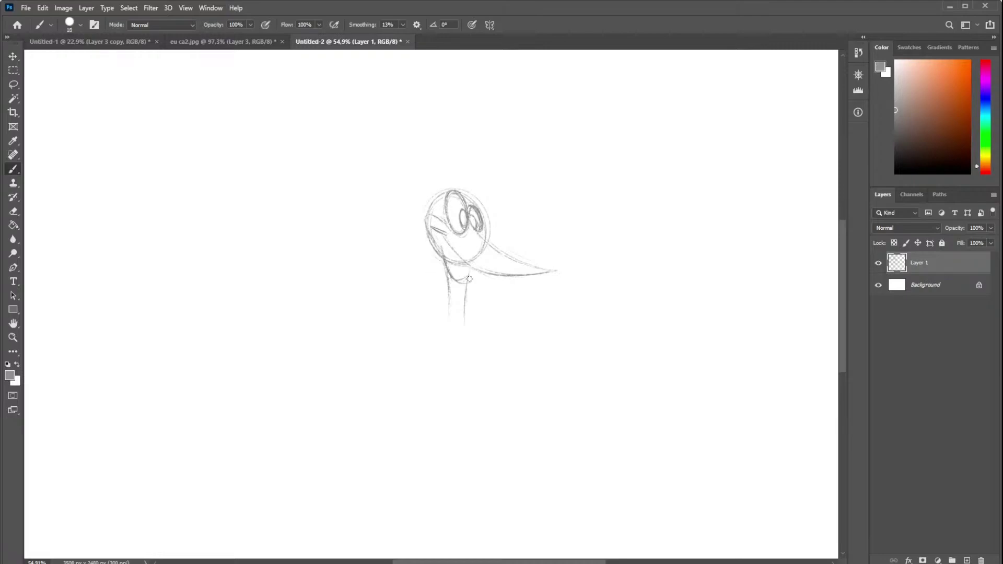
- Draw the mouth line, darken the head's left edge, and add marks beside the right eye
drag(471, 276, 448, 272)
mouse_move(428, 213)
mouse_down()
mouse_move(423, 232)
mouse_move(445, 253)
mouse_move(430, 213)
mouse_move(439, 217)
mouse_move(453, 275)
mouse_up()
drag(465, 291, 477, 274)
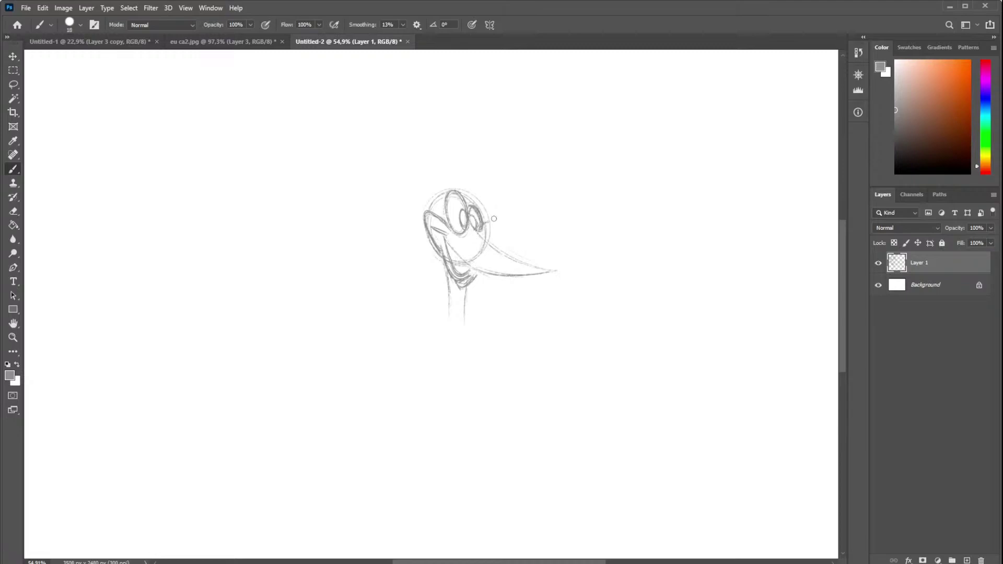
drag(494, 220, 487, 229)
drag(484, 244, 486, 230)
- Draw the tongue, redo the chin line, and darken the neck lines and head side
mouse_move(455, 251)
mouse_down()
mouse_move(450, 260)
mouse_move(479, 272)
mouse_up()
key(ctrl+z)
mouse_move(459, 281)
mouse_down()
mouse_move(473, 272)
mouse_move(457, 285)
mouse_up()
mouse_move(444, 265)
mouse_down()
mouse_move(448, 301)
mouse_move(468, 279)
mouse_up()
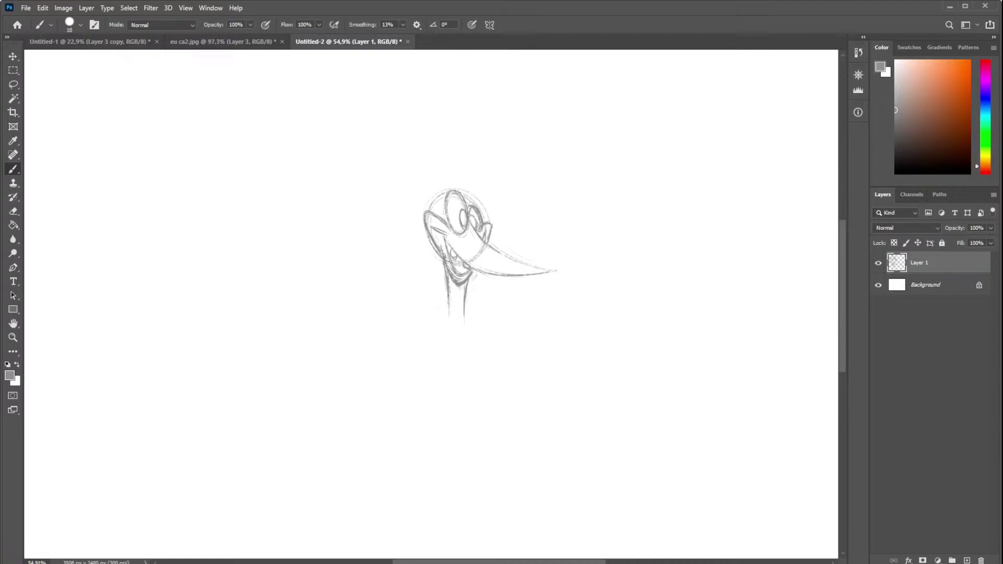
mouse_move(417, 201)
mouse_down()
mouse_move(432, 246)
mouse_move(419, 205)
mouse_up()
- Draw the tall pointed crest arcing up and back from the top of the head
mouse_move(461, 186)
mouse_down()
mouse_move(438, 197)
mouse_move(440, 177)
mouse_up()
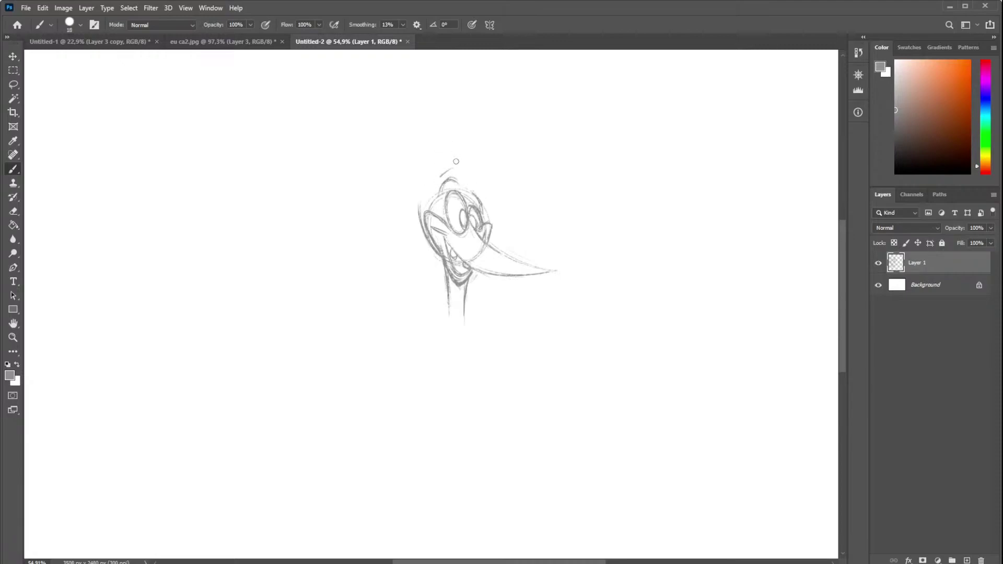
drag(438, 139, 474, 196)
mouse_move(400, 134)
mouse_down()
mouse_move(468, 168)
mouse_move(385, 132)
mouse_move(418, 196)
mouse_move(401, 168)
mouse_up()
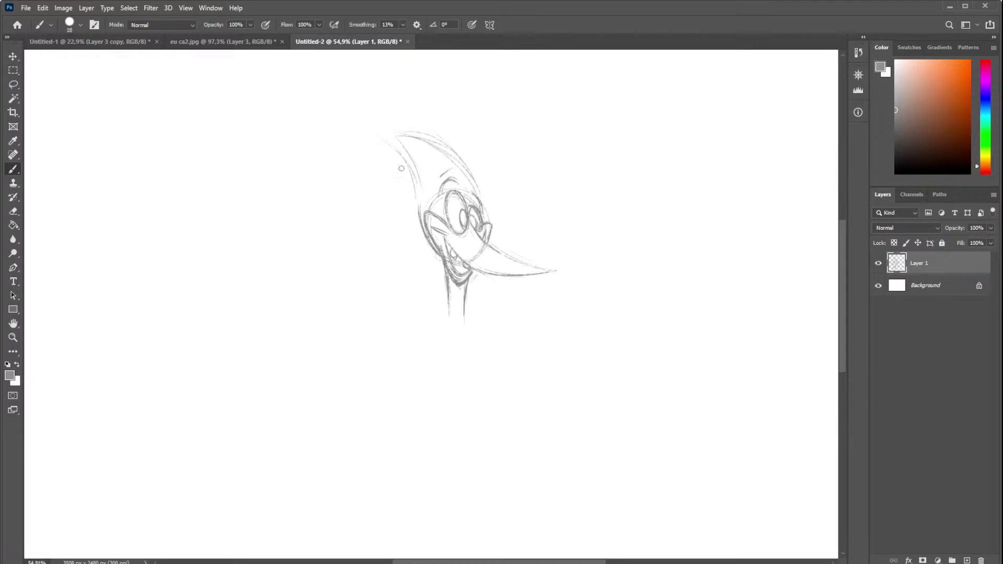
mouse_move(421, 209)
mouse_down()
mouse_move(399, 153)
mouse_move(377, 128)
mouse_up()
- Darken the left face outline and extend the neck lines downward, curving right
drag(419, 214, 427, 195)
drag(427, 243, 423, 229)
mouse_move(443, 298)
mouse_down()
mouse_move(436, 239)
mouse_move(442, 306)
mouse_up()
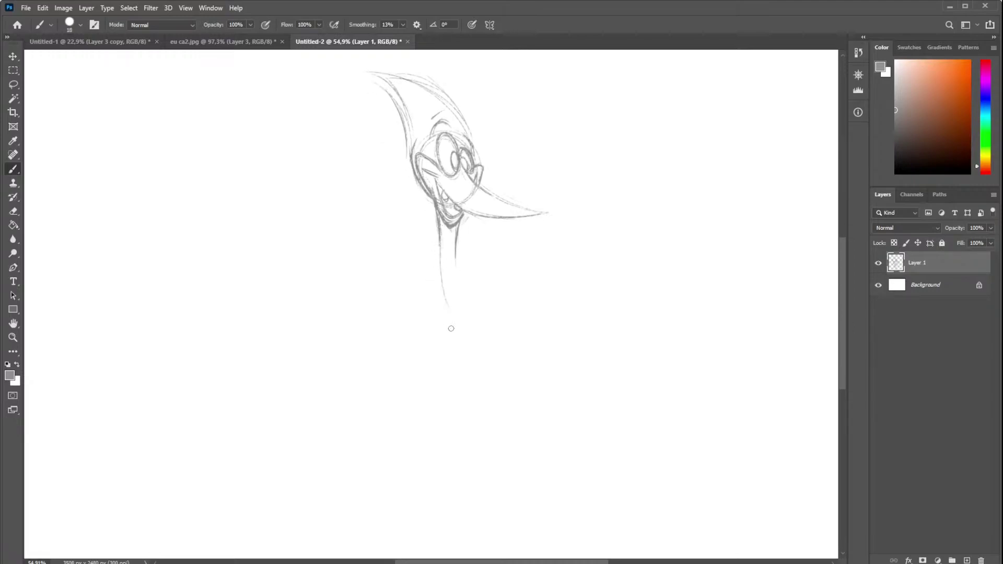
mouse_move(435, 261)
mouse_down()
mouse_move(436, 288)
mouse_move(468, 336)
mouse_move(484, 340)
mouse_up()
mouse_move(477, 268)
mouse_down()
mouse_move(470, 255)
mouse_move(522, 328)
mouse_up()
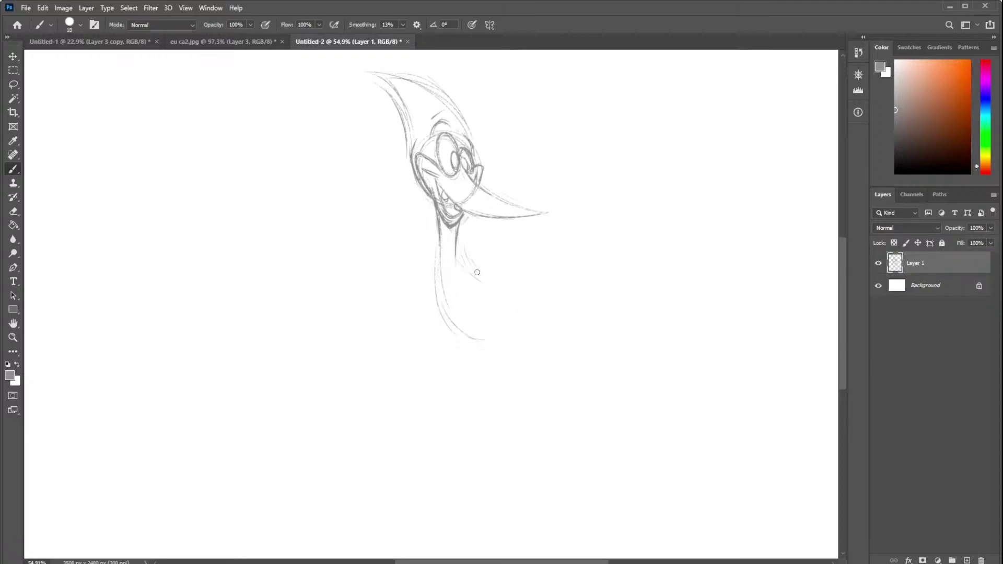
- Draw and retrace the rounded body loop below the neck, then add a tail stroke to its right
drag(452, 326, 473, 337)
mouse_move(489, 285)
mouse_down()
mouse_move(524, 311)
mouse_move(449, 332)
mouse_up()
mouse_move(456, 240)
mouse_down()
mouse_move(467, 269)
mouse_move(518, 324)
mouse_move(484, 342)
mouse_up()
drag(439, 306, 480, 338)
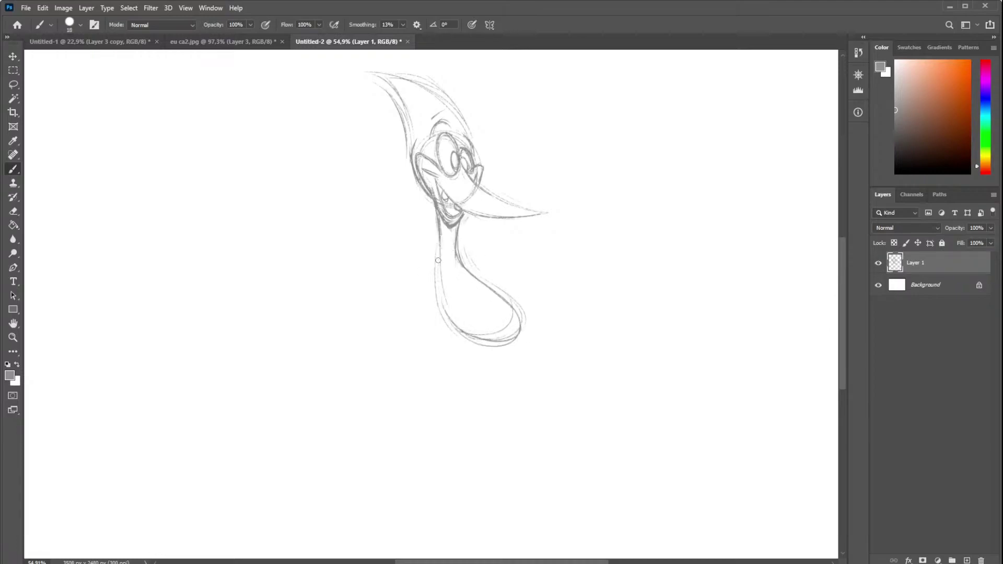
mouse_move(438, 259)
mouse_down()
mouse_move(452, 324)
mouse_move(510, 343)
mouse_move(452, 328)
mouse_up()
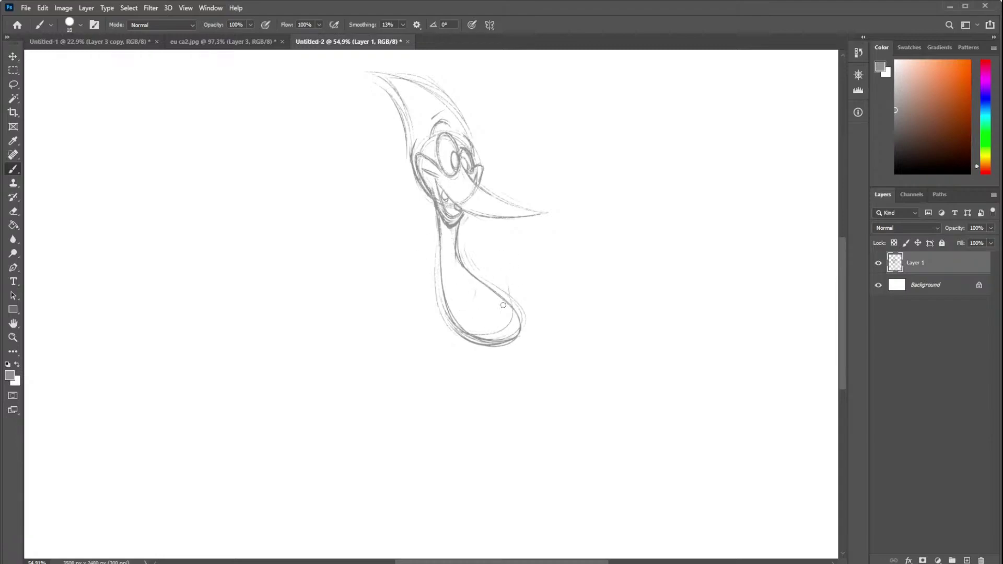
mouse_move(506, 273)
mouse_down()
mouse_move(504, 300)
mouse_move(514, 231)
mouse_move(523, 258)
mouse_up()
mouse_move(504, 302)
mouse_down()
mouse_move(546, 233)
mouse_move(581, 299)
mouse_up()
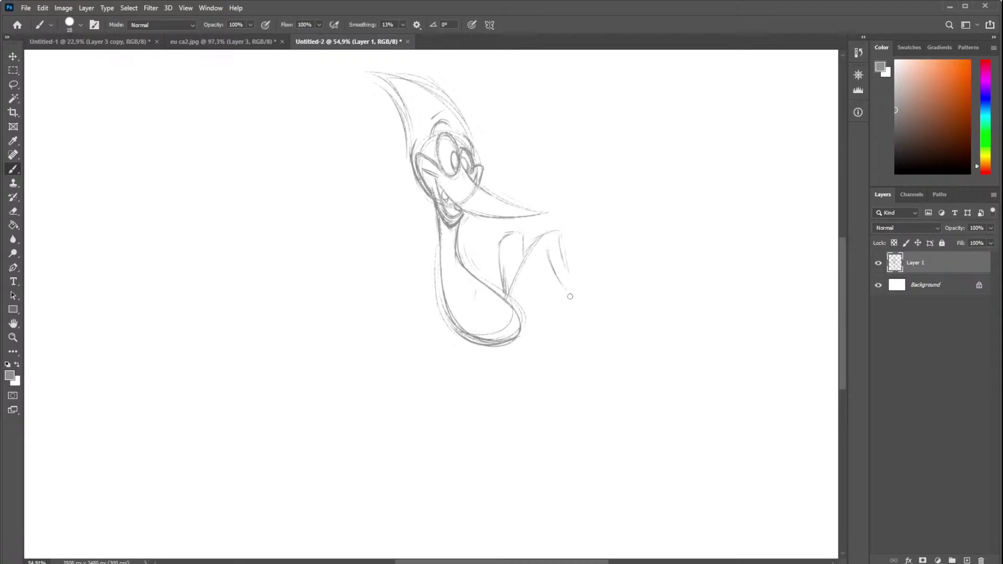
- Brush darker spiky tail feathers and tail-base lines, undoing one stray diagonal stroke
mouse_move(557, 252)
mouse_down()
mouse_move(579, 299)
mouse_move(555, 275)
mouse_move(547, 243)
mouse_move(511, 298)
mouse_up()
drag(529, 265, 512, 298)
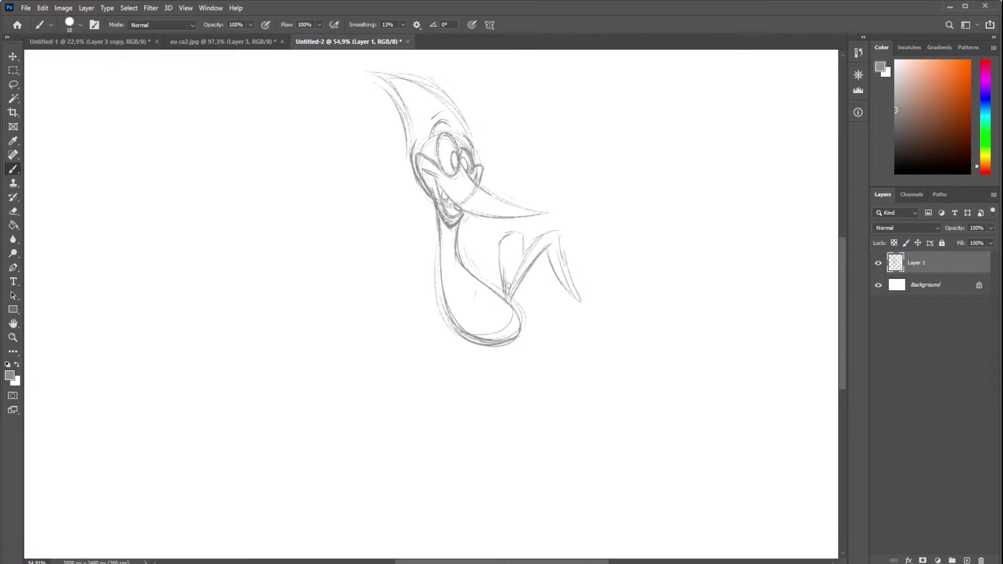
mouse_move(517, 239)
mouse_down()
mouse_move(505, 278)
mouse_move(512, 241)
mouse_up()
drag(508, 302, 312, 187)
key(ctrl+z)
- Darken the lower body curve and the body's left side and bottom
mouse_move(496, 288)
mouse_down()
mouse_move(522, 337)
mouse_move(523, 328)
mouse_move(459, 328)
mouse_move(518, 345)
mouse_up()
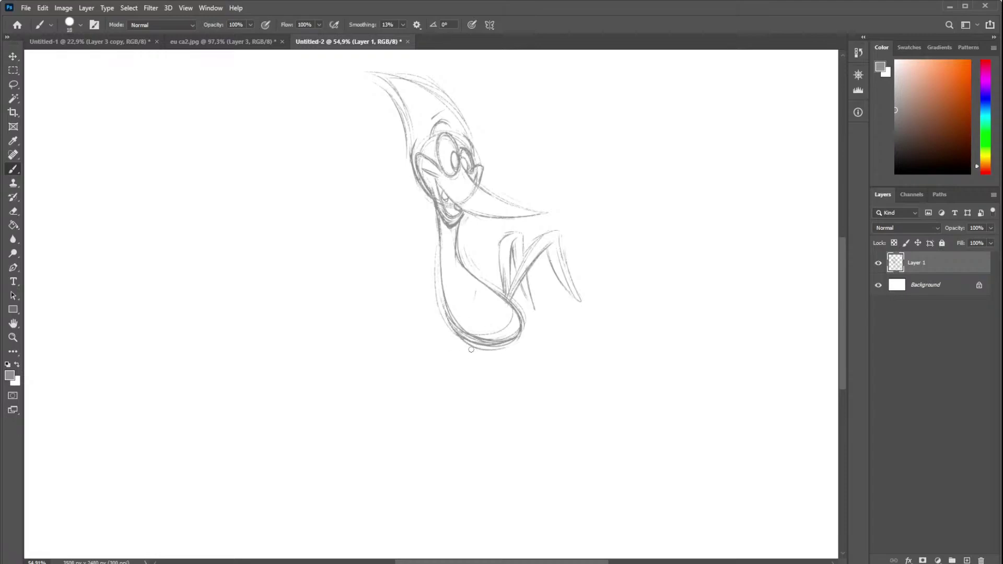
drag(444, 306, 476, 342)
drag(438, 235, 443, 314)
drag(440, 280, 460, 334)
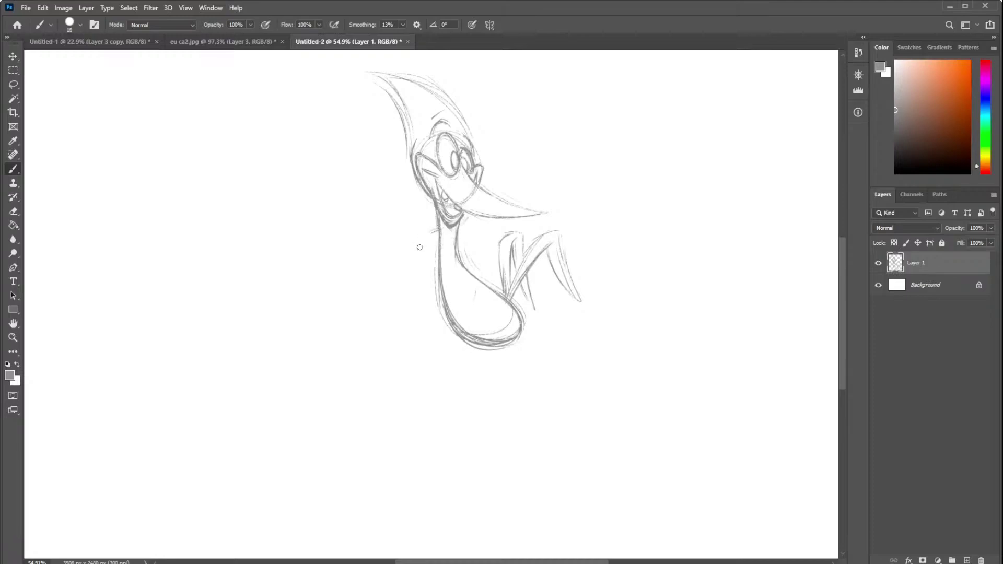
- Draw an elliptical collar ring around the neck and begin the arm's top edge
drag(436, 231, 433, 267)
mouse_move(459, 229)
mouse_down()
mouse_move(477, 252)
mouse_move(425, 264)
mouse_up()
mouse_move(406, 251)
mouse_down()
mouse_move(432, 268)
mouse_move(385, 242)
mouse_move(428, 263)
mouse_up()
- Sketch the large arm reaching left, with its underside and a hand at the end
drag(369, 260, 372, 283)
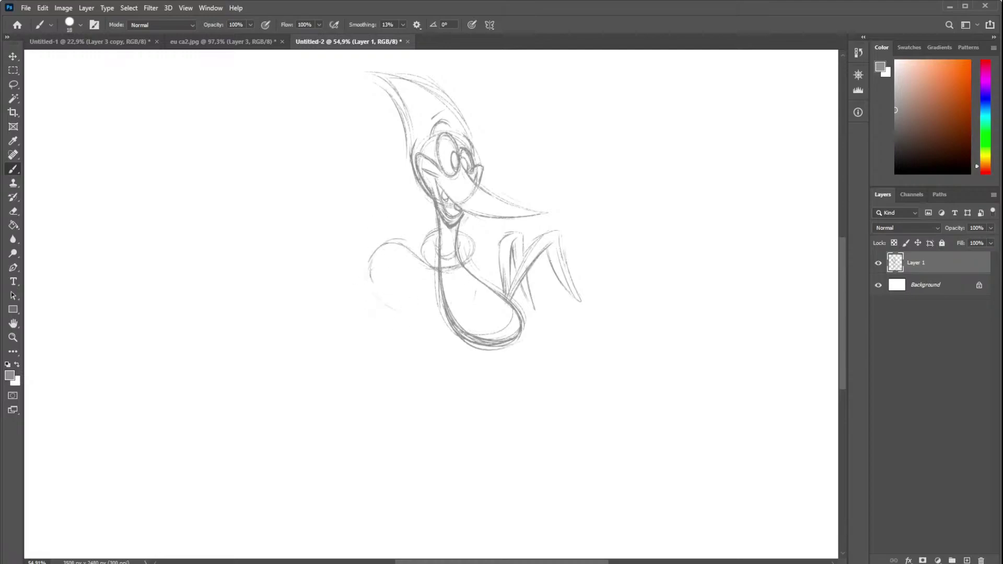
drag(454, 299, 463, 275)
mouse_move(371, 261)
mouse_down()
mouse_move(444, 315)
mouse_move(375, 271)
mouse_move(384, 240)
mouse_move(430, 267)
mouse_move(396, 245)
mouse_move(379, 306)
mouse_move(393, 287)
mouse_move(405, 316)
mouse_move(442, 314)
mouse_move(463, 271)
mouse_up()
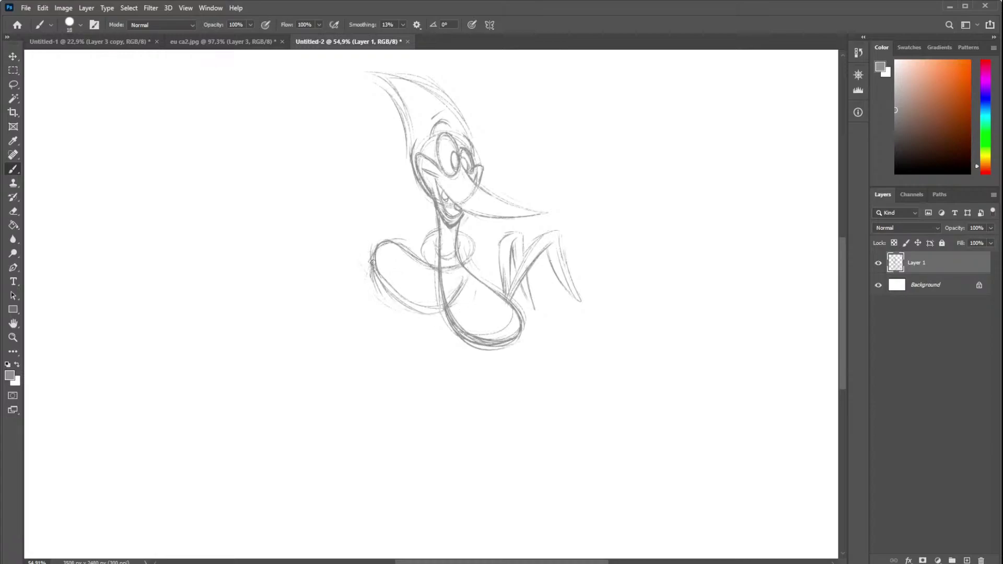
mouse_move(351, 266)
mouse_down()
mouse_move(367, 262)
mouse_move(388, 287)
mouse_move(368, 263)
mouse_move(372, 273)
mouse_move(388, 271)
mouse_move(391, 301)
mouse_move(396, 292)
mouse_move(418, 318)
mouse_move(397, 311)
mouse_move(403, 275)
mouse_move(420, 296)
mouse_move(431, 283)
mouse_move(418, 301)
mouse_move(448, 306)
mouse_move(434, 319)
mouse_move(462, 285)
mouse_move(496, 300)
mouse_move(498, 340)
mouse_up()
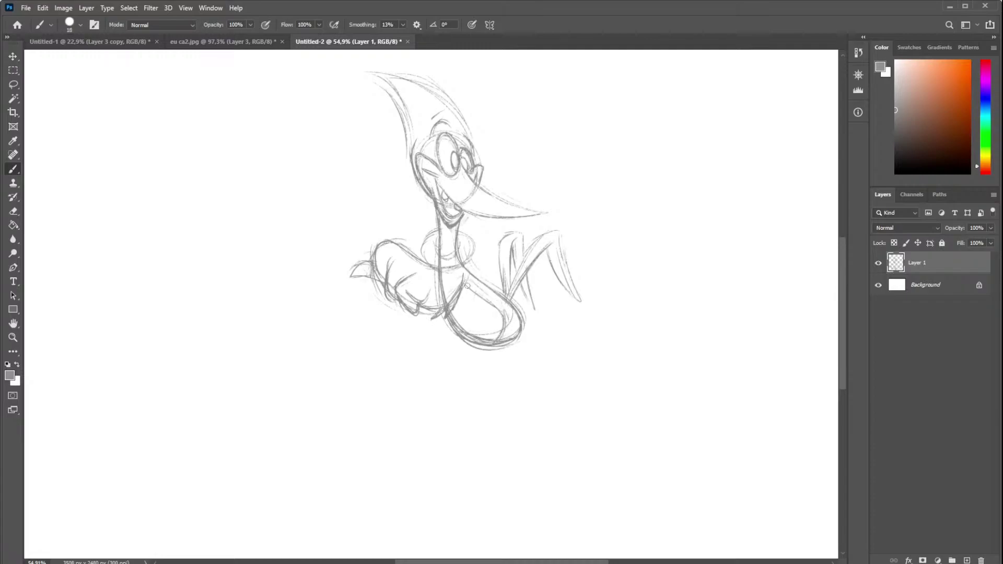
- Add faint lower-body lines and the front and back leg lines
drag(478, 295, 504, 323)
drag(421, 346, 445, 311)
mouse_move(524, 326)
mouse_down()
mouse_move(532, 365)
mouse_move(502, 374)
mouse_move(521, 372)
mouse_move(536, 344)
mouse_move(484, 366)
mouse_move(513, 382)
mouse_move(522, 374)
mouse_move(482, 363)
mouse_move(502, 377)
mouse_up()
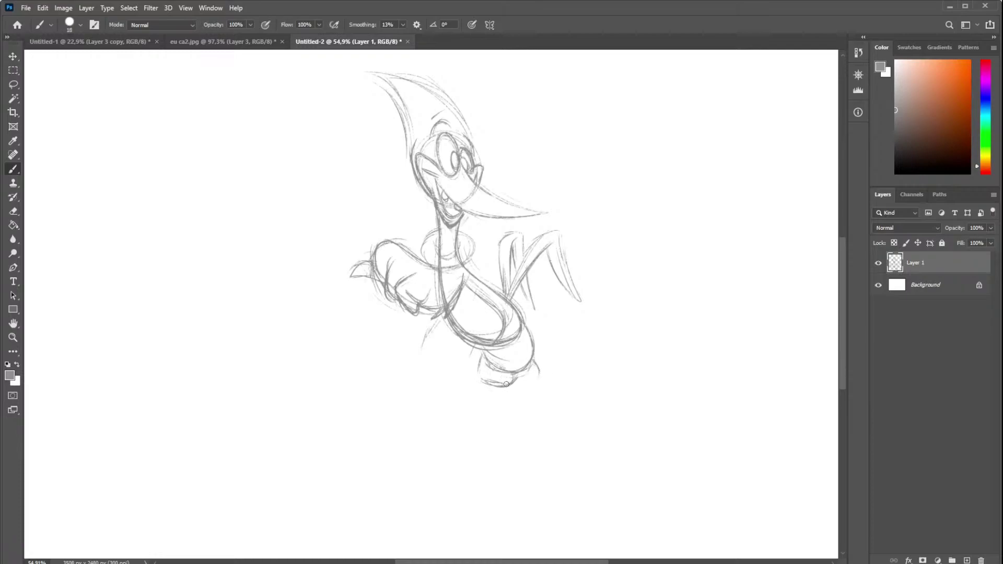
- Draw both rounded cartoon feet with heel, toe and bottom edges, and darken the front leg
mouse_move(506, 384)
mouse_down()
mouse_move(535, 372)
mouse_move(523, 384)
mouse_up()
mouse_move(473, 346)
mouse_down()
mouse_move(467, 382)
mouse_move(428, 395)
mouse_up()
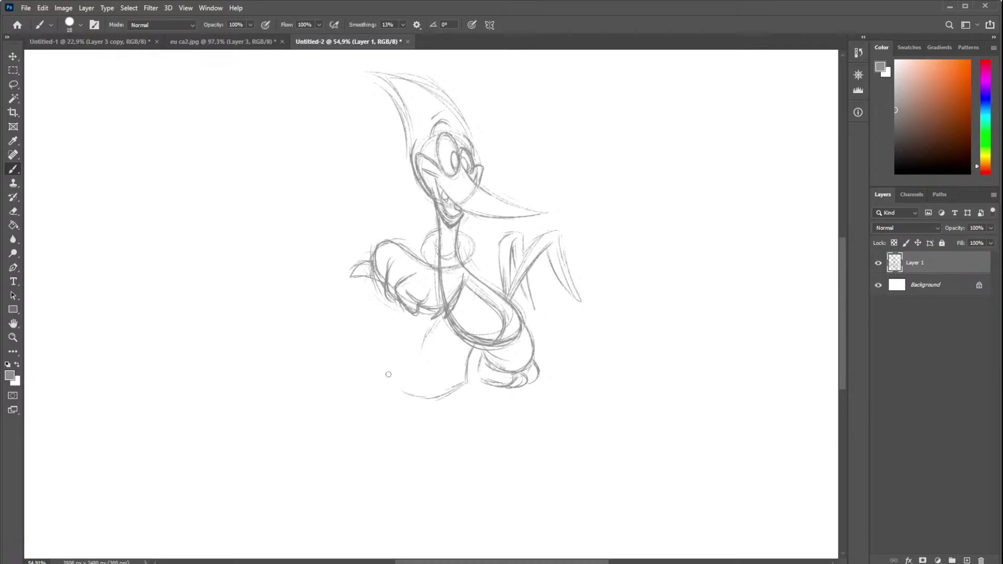
mouse_move(421, 357)
mouse_down()
mouse_move(397, 384)
mouse_move(448, 367)
mouse_up()
mouse_move(396, 386)
mouse_down()
mouse_move(465, 385)
mouse_move(436, 396)
mouse_move(459, 386)
mouse_up()
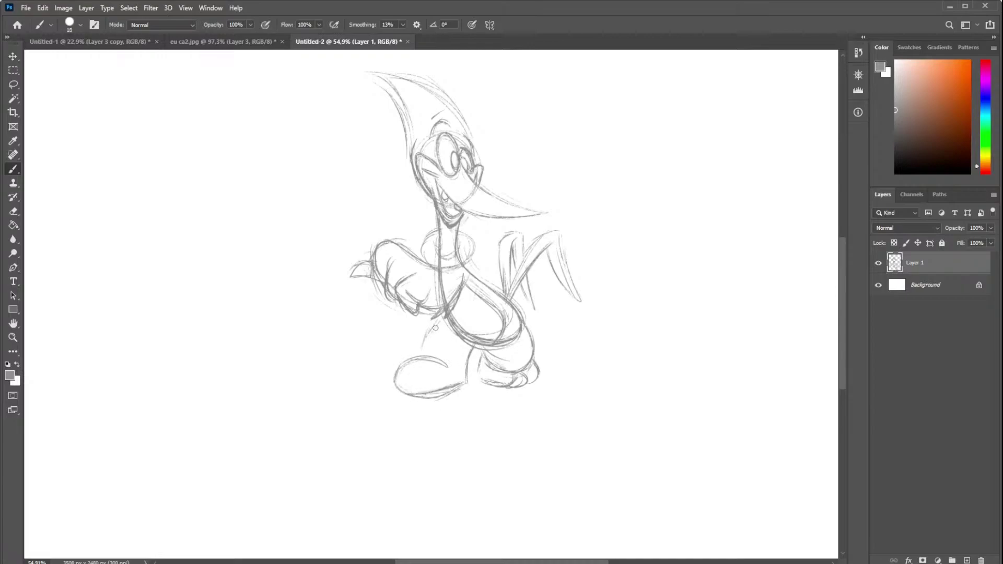
mouse_move(447, 319)
mouse_down()
mouse_move(418, 357)
mouse_move(429, 332)
mouse_up()
mouse_move(391, 374)
mouse_down()
mouse_move(412, 362)
mouse_move(395, 389)
mouse_move(449, 393)
mouse_up()
mouse_move(407, 367)
mouse_down()
mouse_move(400, 389)
mouse_move(426, 390)
mouse_move(451, 361)
mouse_move(464, 362)
mouse_up()
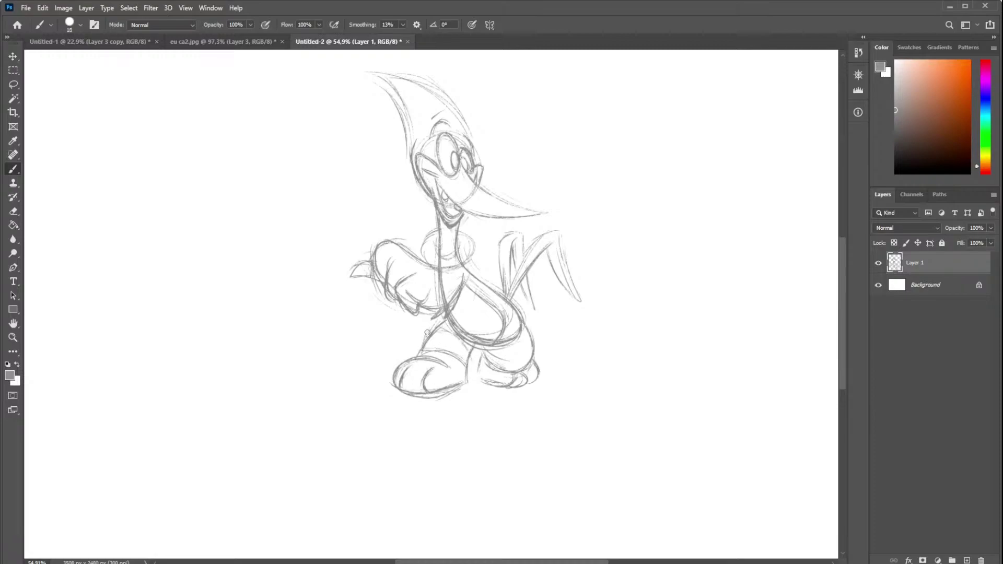
drag(436, 294, 492, 318)
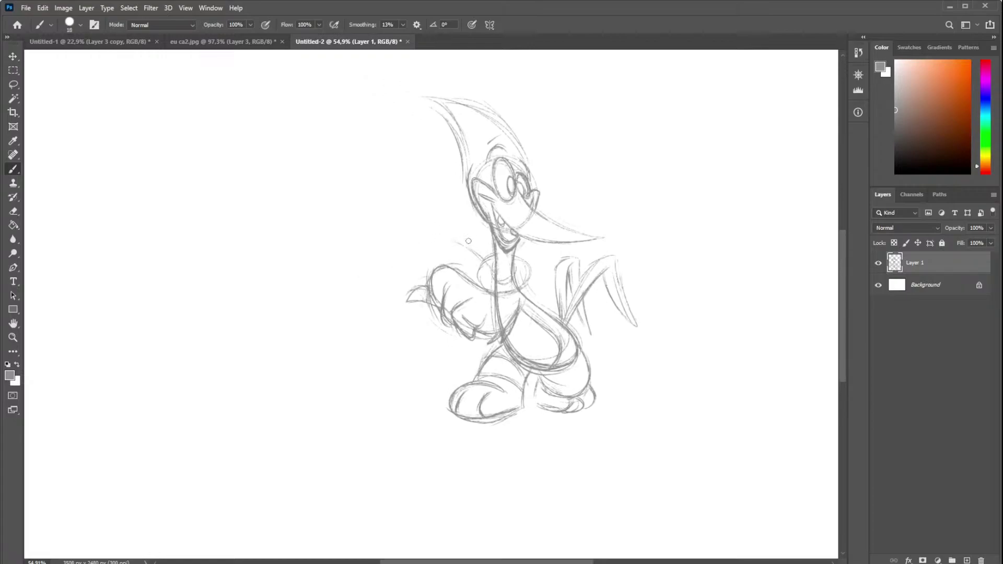
- Redraw the left arm's upper curve and the arched lines around the hand
mouse_move(470, 249)
mouse_down()
mouse_move(415, 236)
mouse_move(404, 247)
mouse_up()
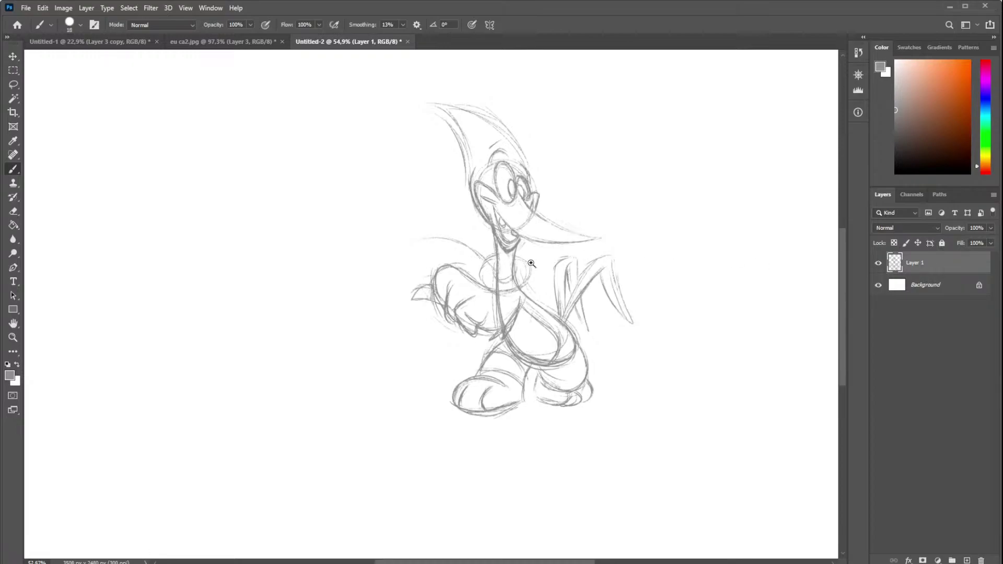
scroll(529, 273, down, 2)
scroll(448, 274, up, 1)
scroll(448, 275, up, 1)
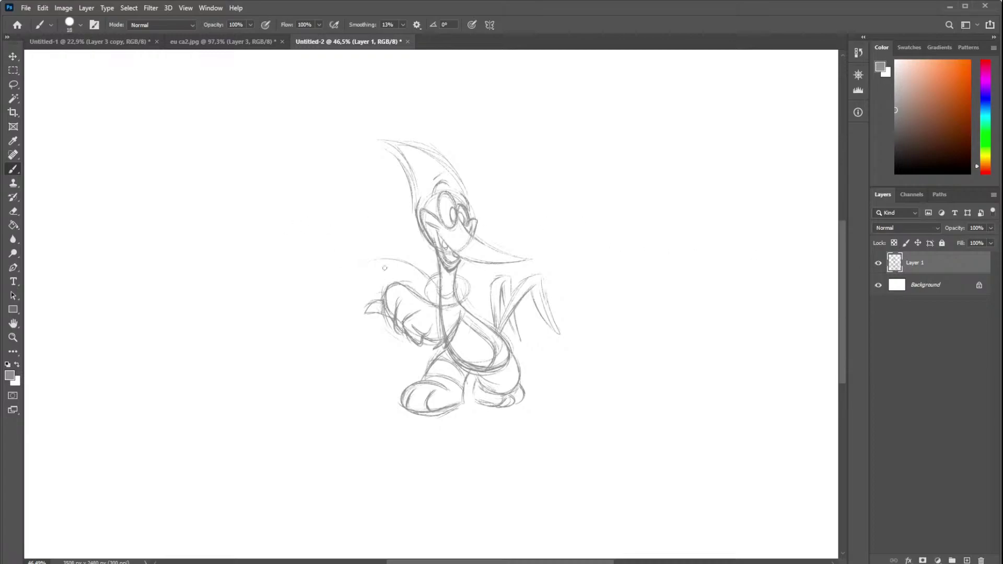
mouse_move(385, 269)
mouse_down()
mouse_move(417, 234)
mouse_move(454, 254)
mouse_up()
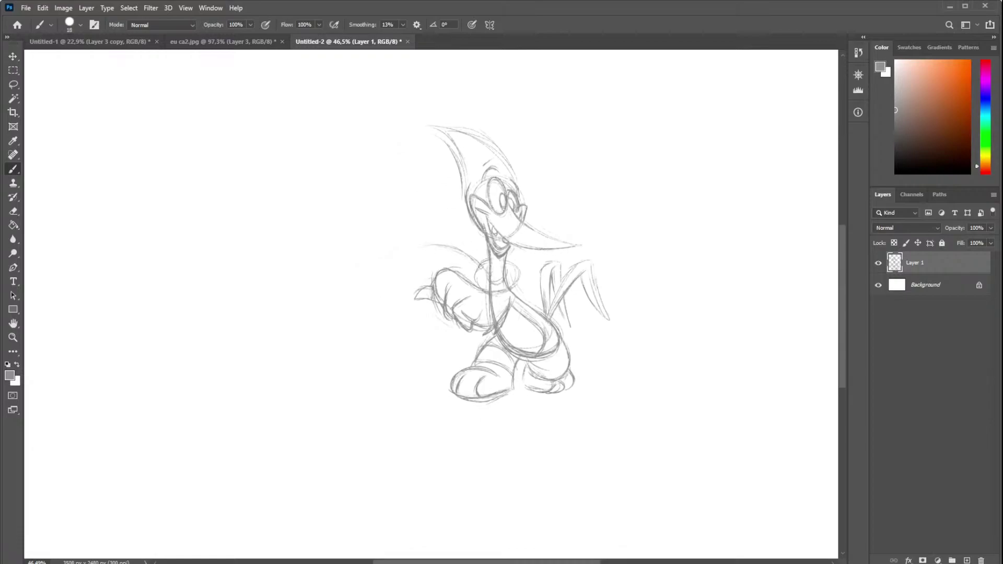
drag(406, 240, 366, 266)
mouse_move(397, 281)
mouse_down()
mouse_move(407, 310)
mouse_move(384, 296)
mouse_move(407, 308)
mouse_up()
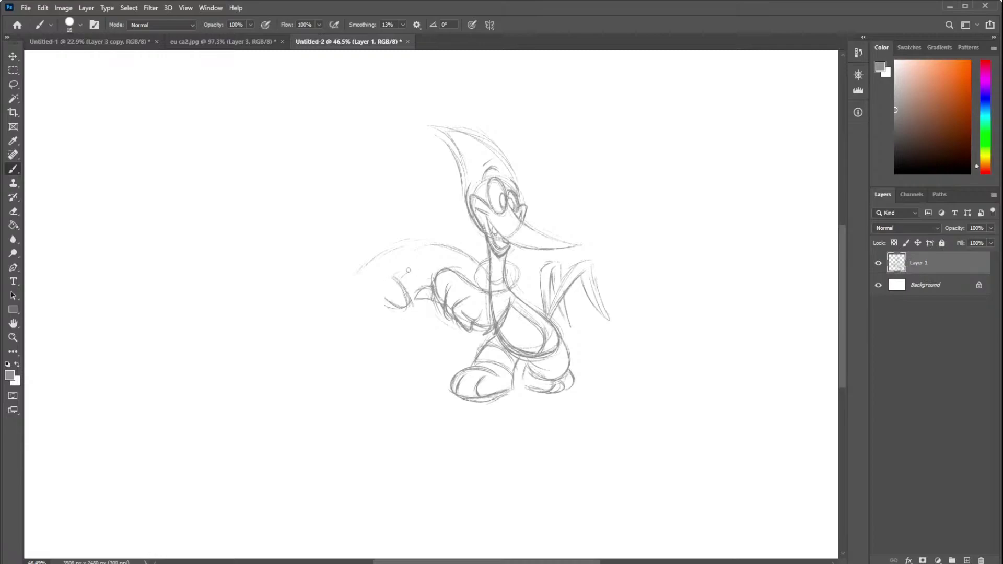
mouse_move(439, 271)
mouse_down()
mouse_move(352, 282)
mouse_move(372, 300)
mouse_move(370, 264)
mouse_move(380, 318)
mouse_move(372, 309)
mouse_move(398, 316)
mouse_move(387, 304)
mouse_up()
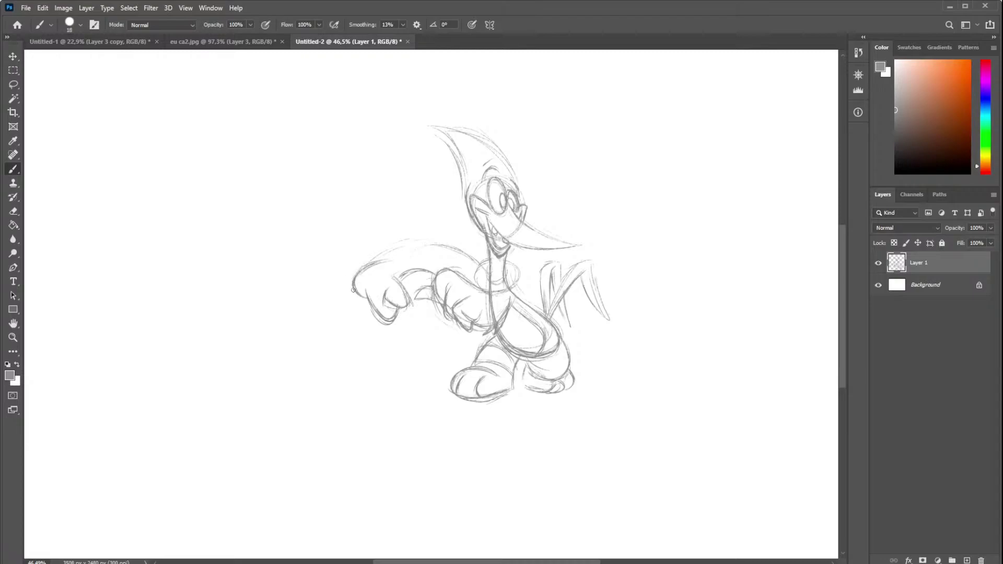
- Darken the left hand outline, add upper-arm feather marks, and redo the forearm outline
drag(366, 267, 368, 294)
mouse_move(386, 251)
mouse_down()
mouse_move(405, 245)
mouse_move(400, 237)
mouse_move(477, 261)
mouse_up()
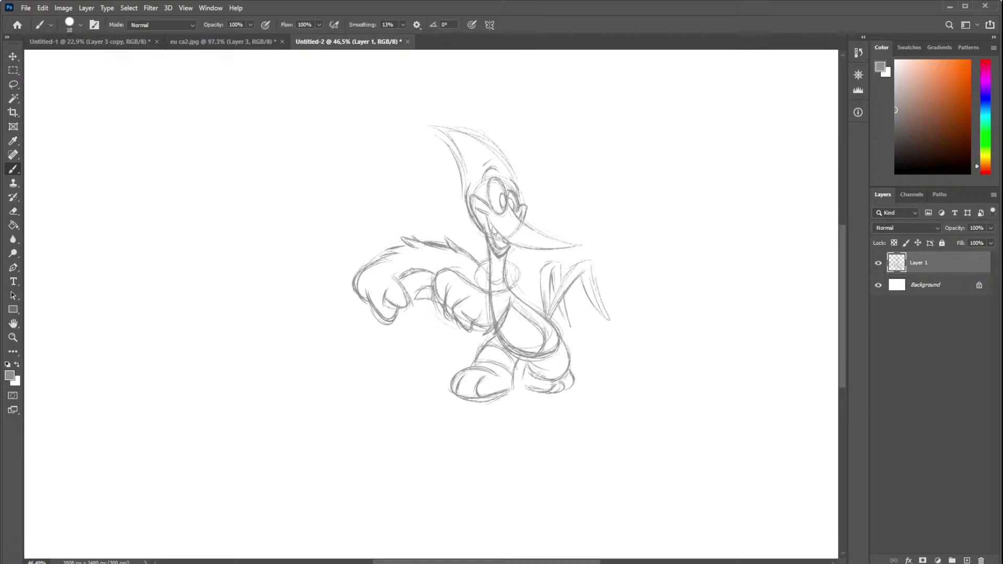
drag(405, 268, 426, 267)
key(ctrl+z)
mouse_move(396, 277)
mouse_down()
mouse_move(429, 275)
mouse_move(408, 271)
mouse_move(411, 295)
mouse_up()
- Free Transform the sketch to enlarge and centre it on the canvas, then resume brushing
key(ctrl+minus)
key(ctrl+t)
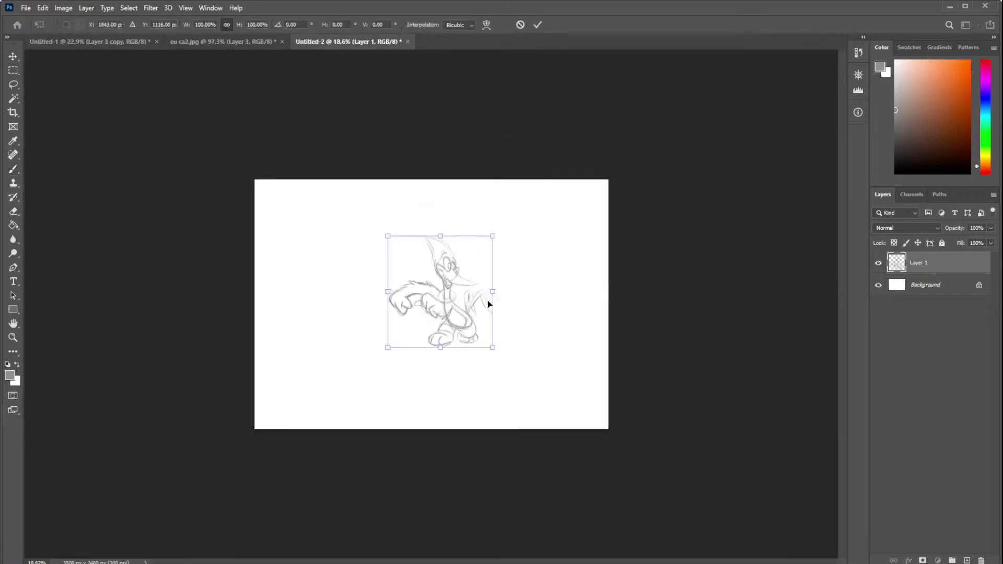
mouse_move(492, 291)
mouse_down()
mouse_move(549, 297)
mouse_move(469, 312)
mouse_up()
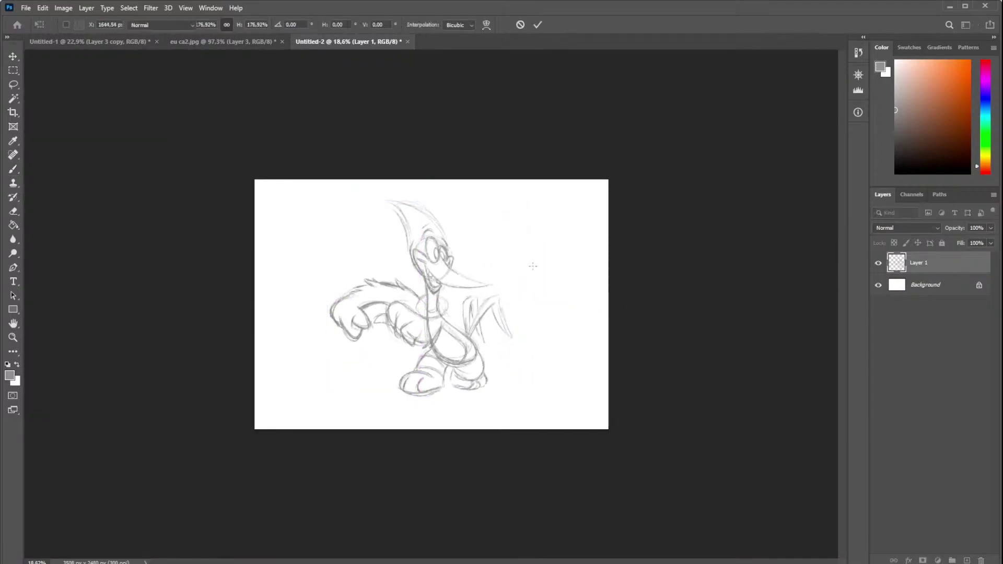
key(Return)
key(b)
key(ctrl+plus)
key(ctrl+plus)
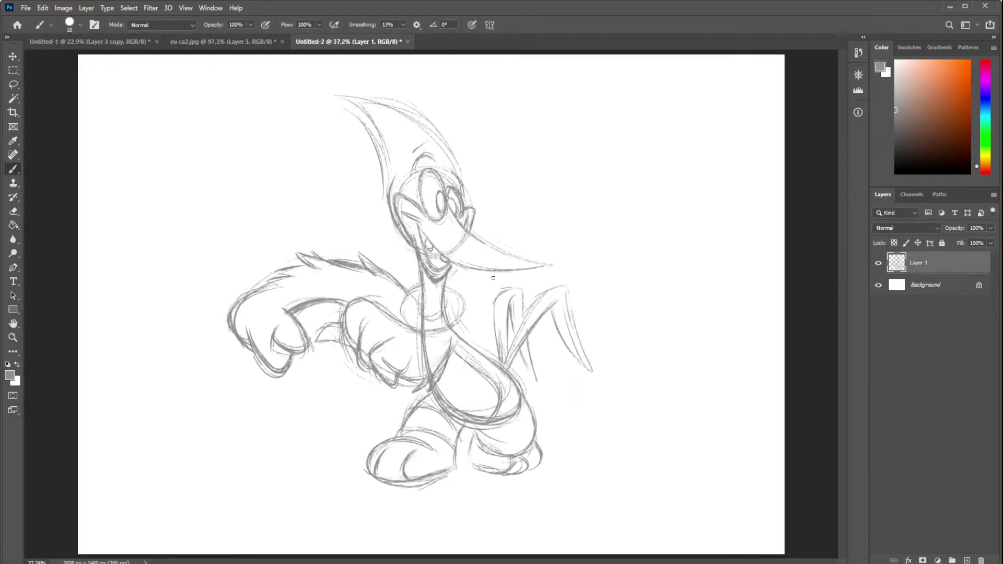
- Darken the mouth and lower beak, lengthen the beak tip, add a nostril, and sketch throat lines
drag(438, 249, 470, 267)
drag(541, 267, 511, 272)
mouse_move(509, 258)
mouse_down()
mouse_move(558, 264)
mouse_move(490, 267)
mouse_up()
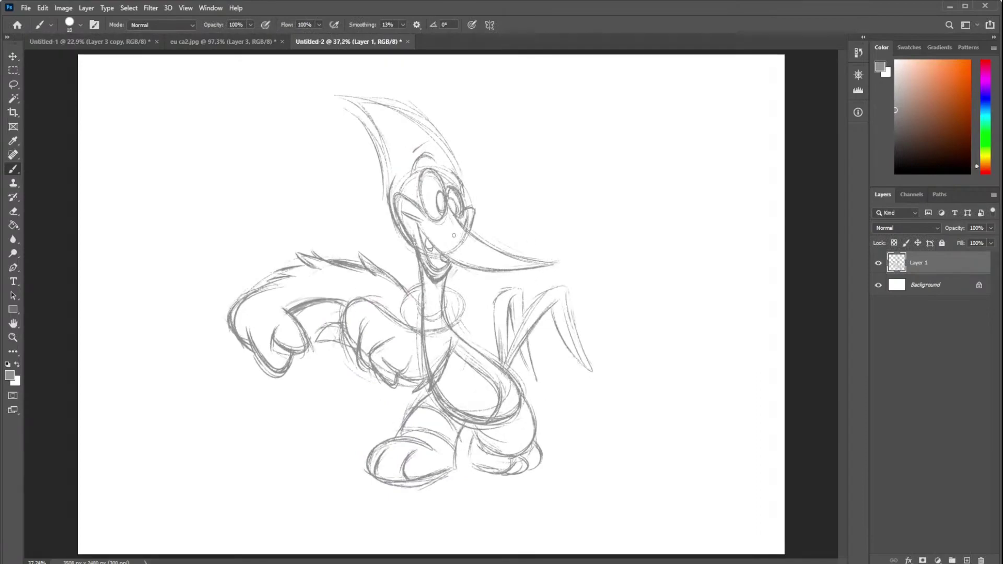
drag(454, 235, 450, 231)
scroll(444, 253, up, 1)
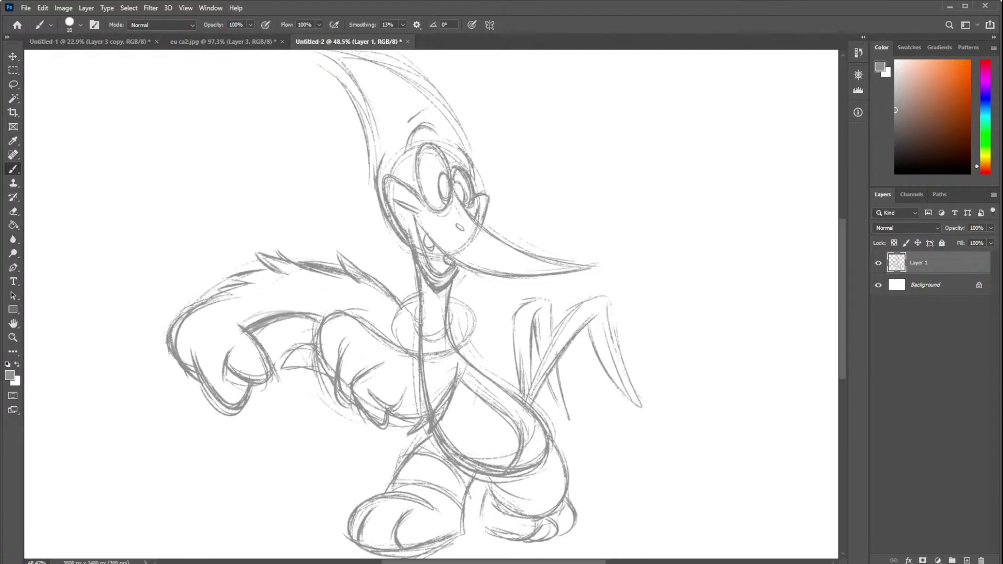
key(ctrl+z)
key(ctrl+z)
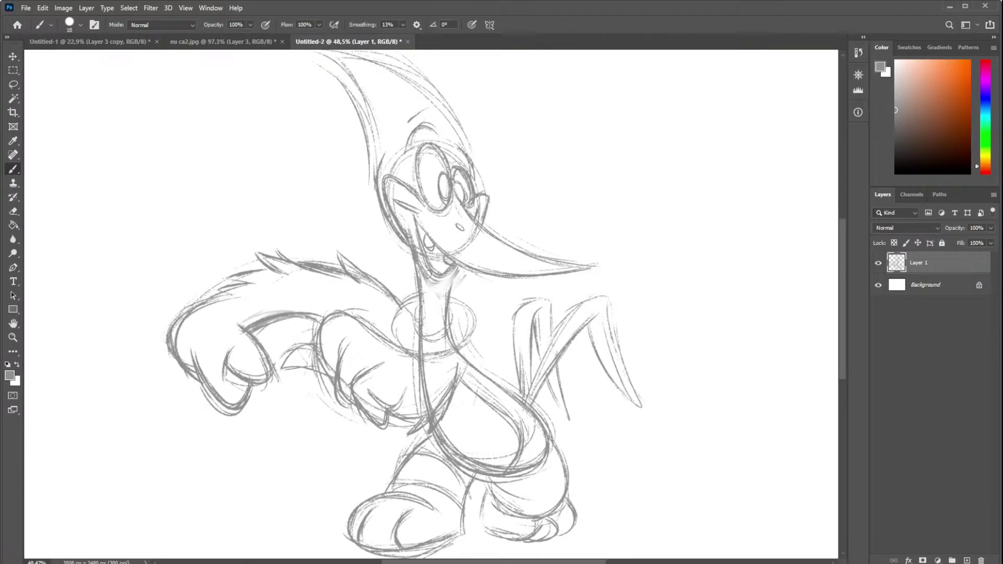
drag(413, 238, 425, 277)
drag(410, 263, 447, 276)
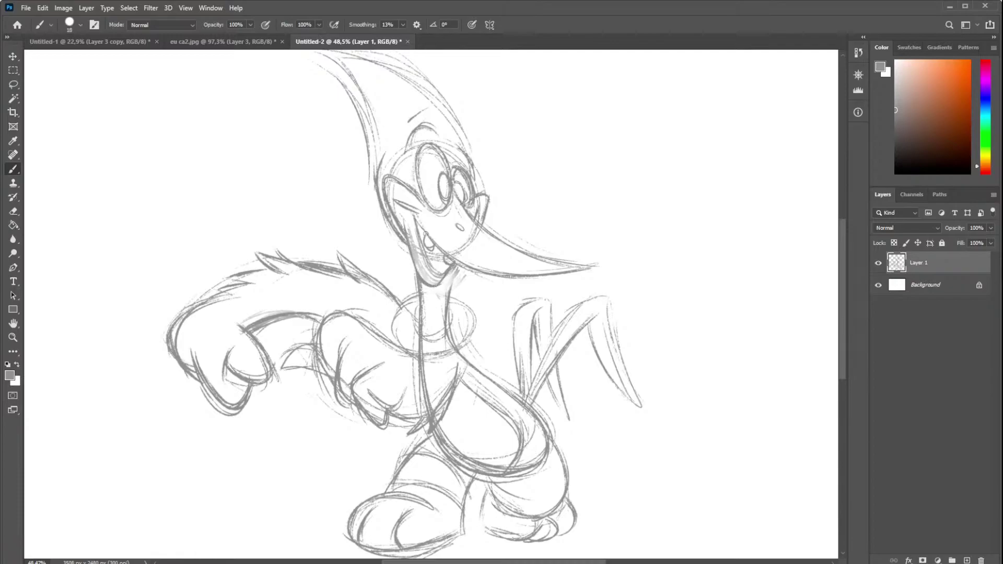
- Add a short dark stroke along the cheek next to the mouth corner
mouse_move(407, 209)
mouse_down()
mouse_move(418, 261)
mouse_move(445, 270)
mouse_up()
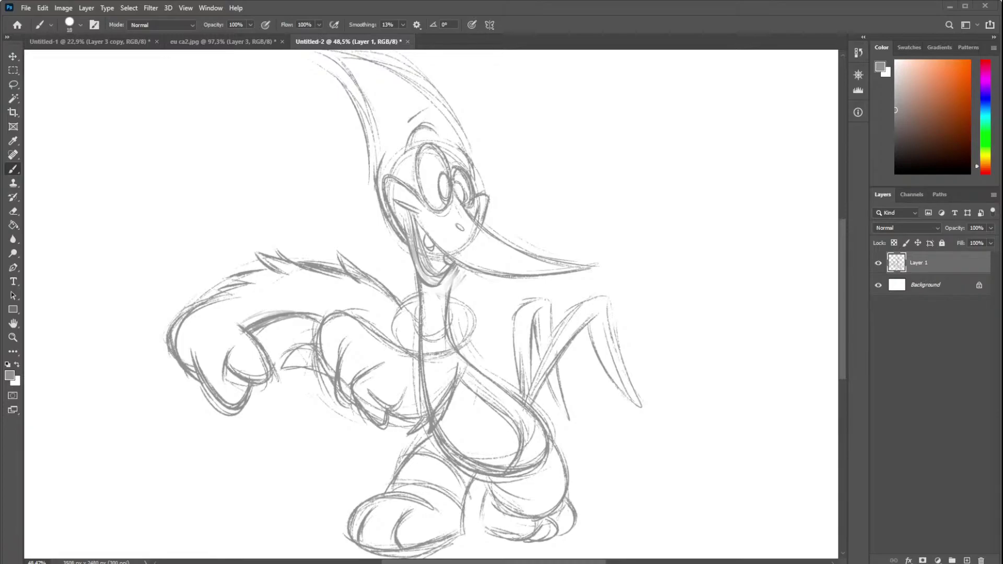
- Sketch the first soft grey collar strokes around the woodpecker's neck, including the top-left ring
scroll(593, 254, down, 1)
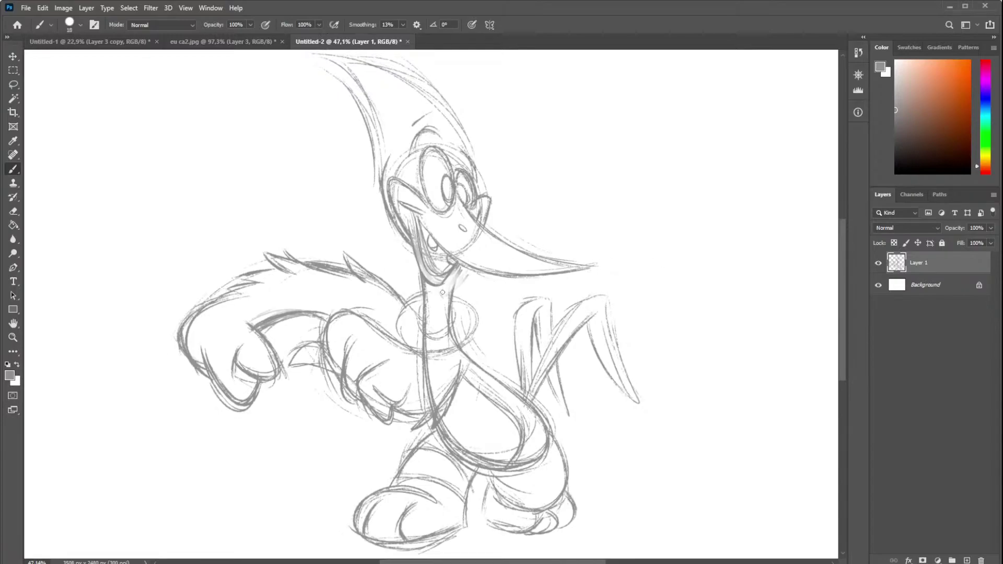
scroll(445, 301, up, 1)
scroll(533, 297, up, 1)
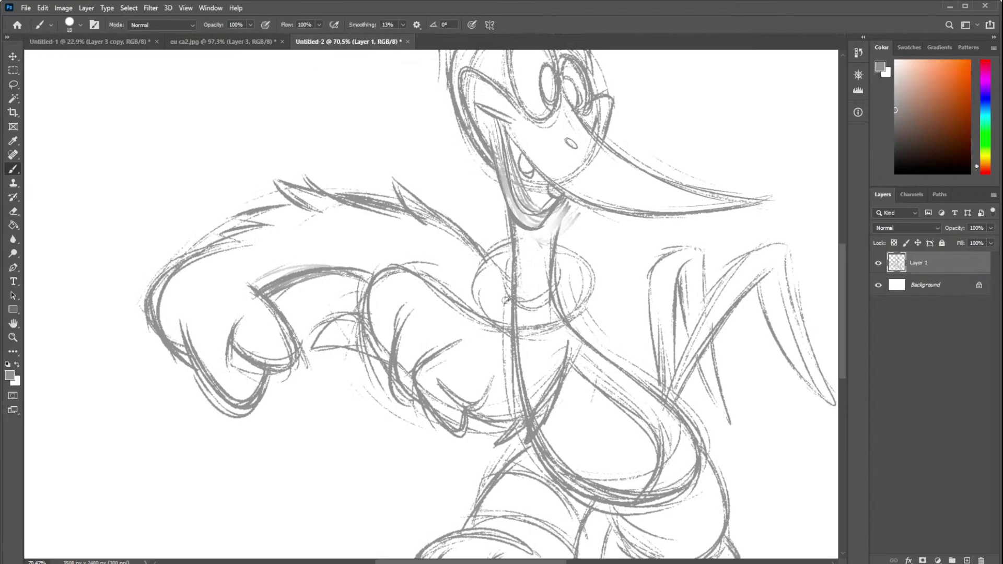
mouse_move(510, 299)
mouse_down()
mouse_move(503, 310)
mouse_move(518, 312)
mouse_up()
drag(560, 270, 540, 303)
mouse_move(568, 265)
mouse_down()
mouse_move(552, 278)
mouse_move(515, 280)
mouse_up()
mouse_move(498, 242)
mouse_down()
mouse_move(510, 235)
mouse_move(484, 282)
mouse_up()
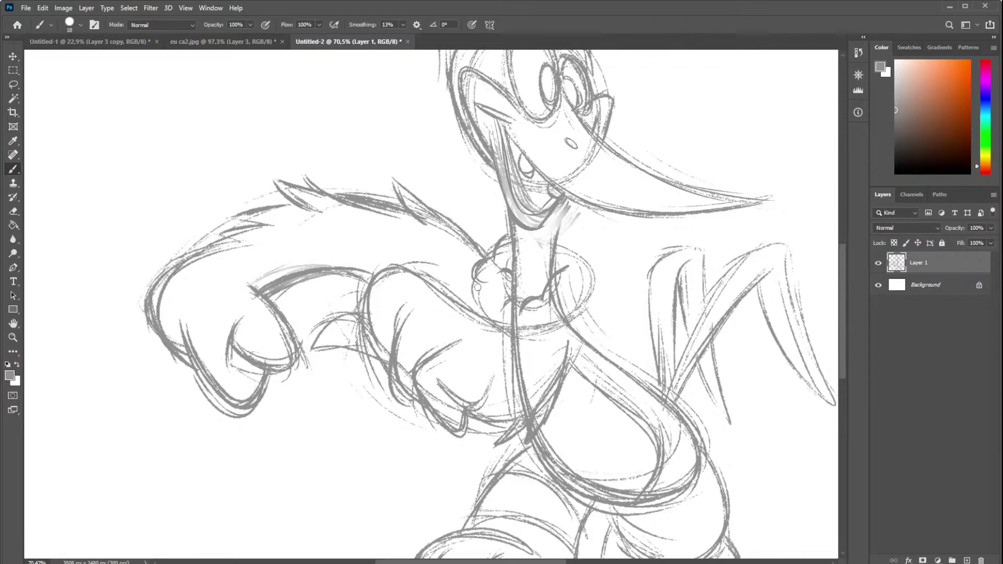
- Sketch the collar ruffle's left arc, right side and bottom edge, then view the whole drawing
mouse_move(507, 233)
mouse_down()
mouse_move(472, 307)
mouse_move(500, 308)
mouse_move(493, 324)
mouse_move(480, 316)
mouse_move(510, 329)
mouse_move(552, 324)
mouse_up()
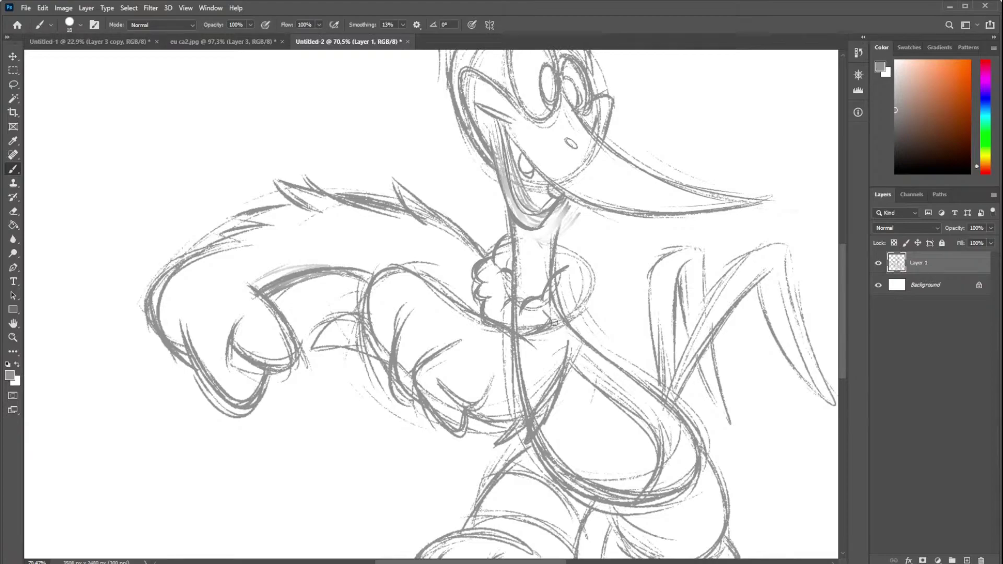
mouse_move(567, 285)
mouse_down()
mouse_move(575, 311)
mouse_move(565, 293)
mouse_up()
drag(558, 242, 577, 283)
mouse_move(558, 246)
mouse_down()
mouse_move(593, 287)
mouse_move(585, 304)
mouse_up()
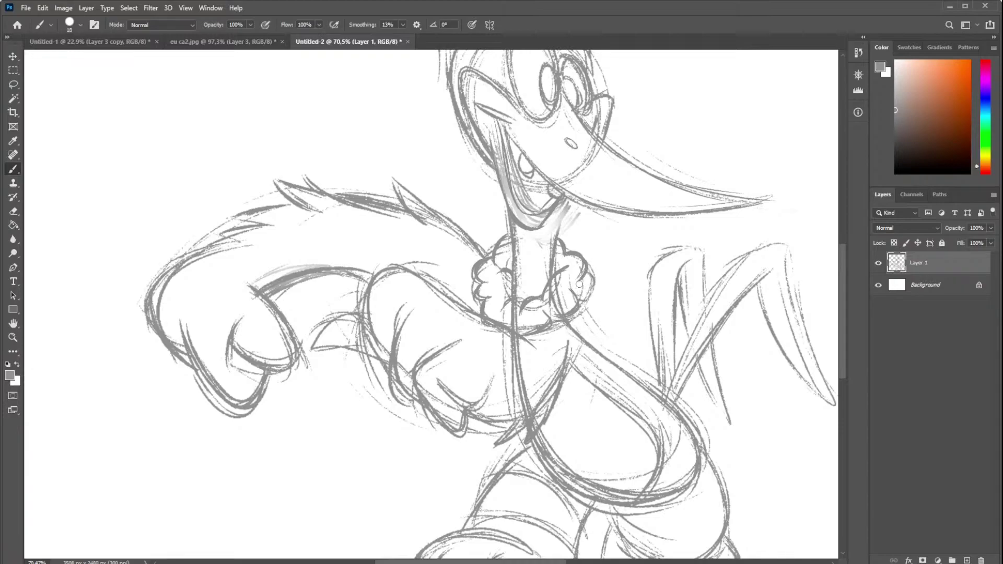
mouse_move(575, 288)
mouse_down()
mouse_move(581, 314)
mouse_move(542, 309)
mouse_up()
mouse_move(574, 280)
mouse_down()
mouse_move(499, 271)
mouse_move(517, 241)
mouse_up()
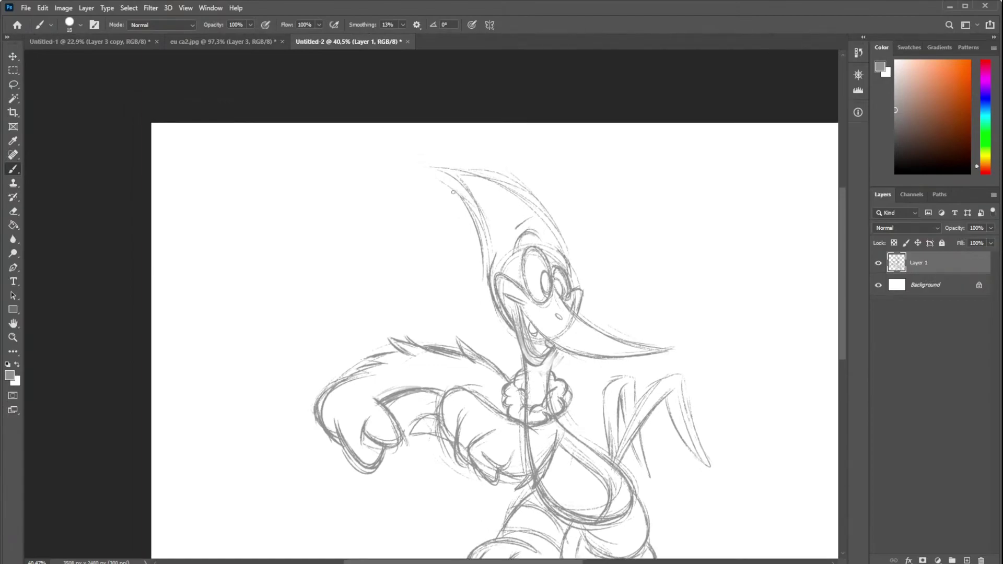
- Retrace the crest's left edge, tip and right side with darker jagged outlines
mouse_move(453, 192)
mouse_down()
mouse_move(483, 216)
mouse_move(488, 273)
mouse_up()
mouse_move(436, 165)
mouse_down()
mouse_move(485, 214)
mouse_move(501, 181)
mouse_move(517, 191)
mouse_up()
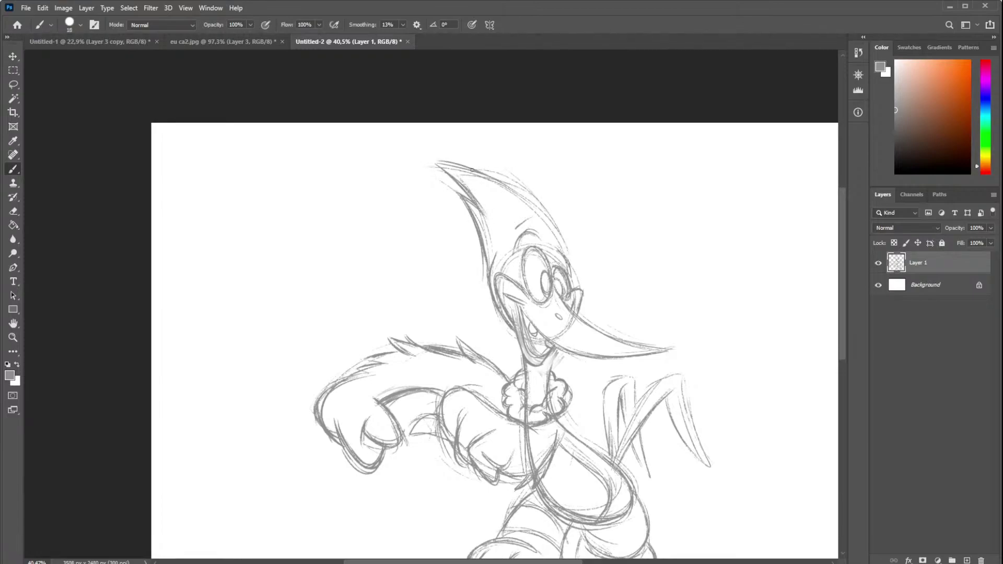
mouse_move(426, 162)
mouse_down()
mouse_move(531, 193)
mouse_move(561, 243)
mouse_up()
key(ctrl+z)
key(ctrl+z)
drag(538, 199, 564, 251)
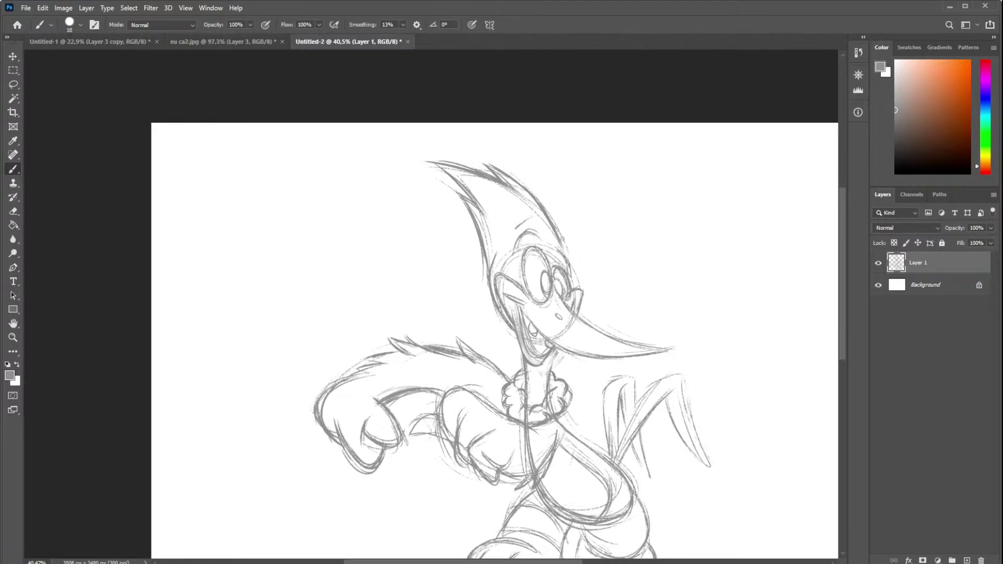
key(ctrl+z)
drag(542, 213, 569, 261)
- Add a dark pupil and strengthen the eye, mouth, chin and beak underside lines
mouse_move(514, 241)
mouse_down()
mouse_move(543, 239)
mouse_move(535, 220)
mouse_up()
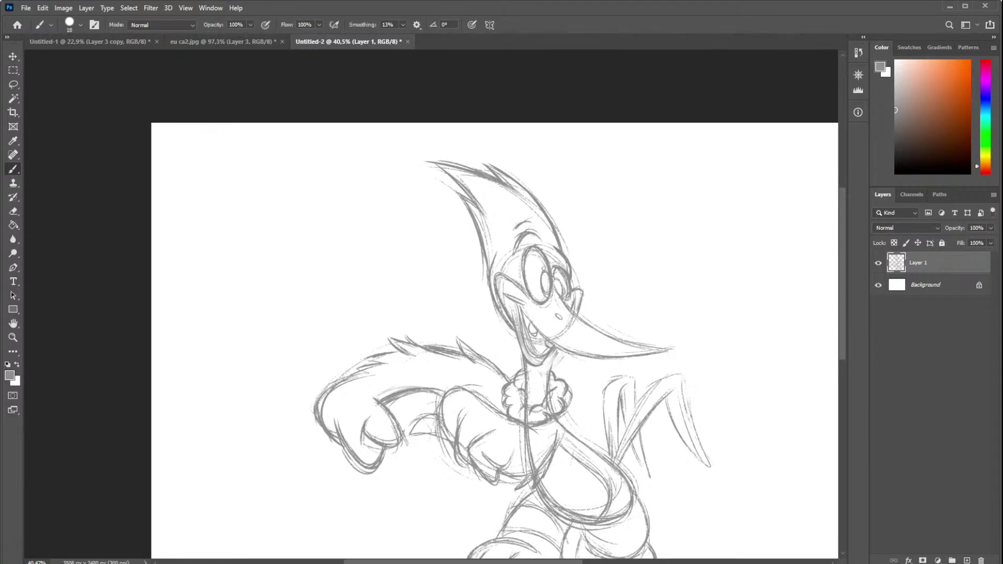
drag(547, 278, 549, 285)
mouse_move(568, 290)
mouse_down()
mouse_move(568, 299)
mouse_move(580, 288)
mouse_move(576, 306)
mouse_up()
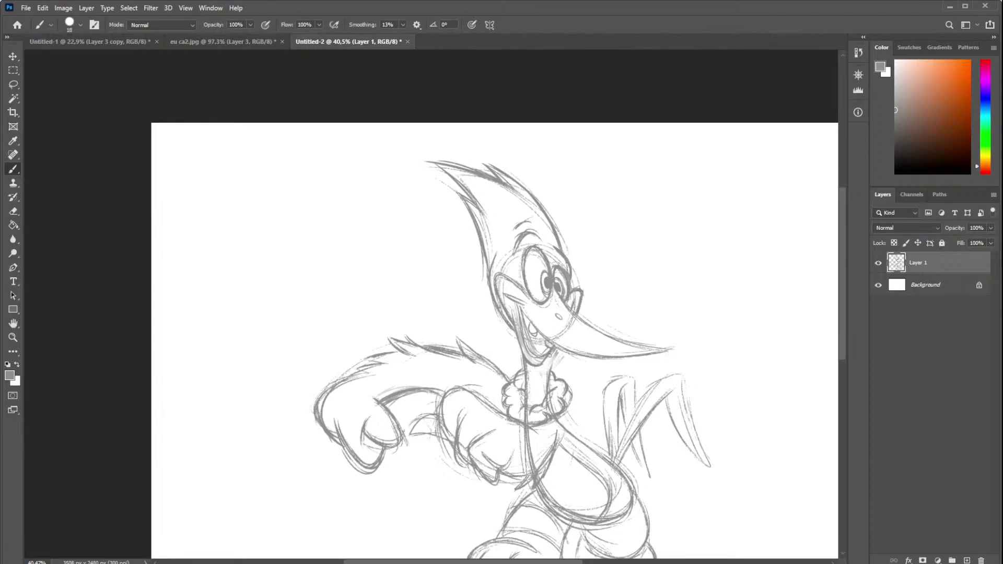
mouse_move(550, 355)
mouse_down()
mouse_move(529, 366)
mouse_move(534, 375)
mouse_up()
drag(518, 308, 536, 358)
key(ctrl+z)
mouse_move(525, 313)
mouse_down()
mouse_move(543, 346)
mouse_move(665, 351)
mouse_up()
mouse_move(612, 380)
mouse_down()
mouse_move(575, 278)
mouse_move(577, 361)
mouse_move(616, 291)
mouse_up()
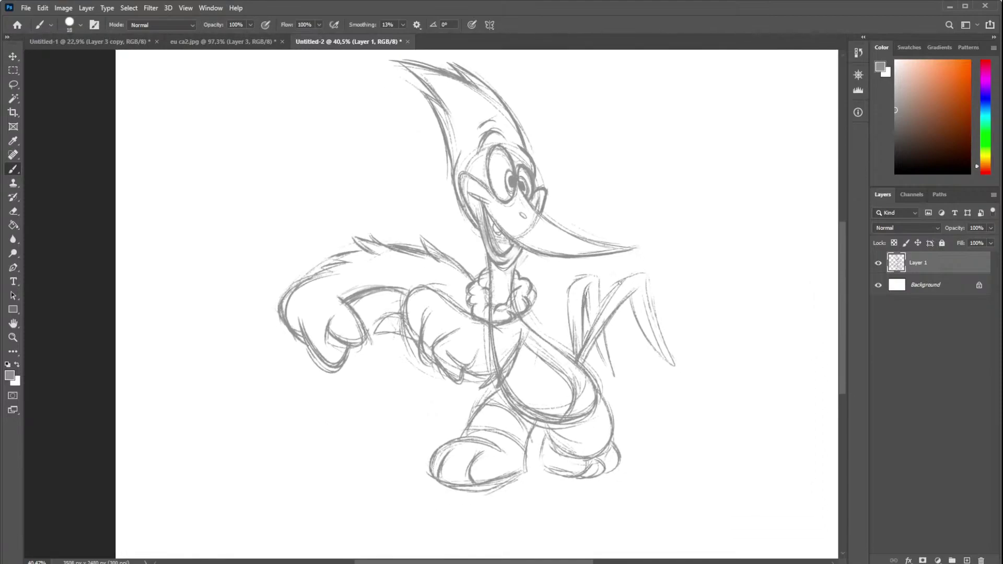
- Retrace the tail feather lines darker, including the top edge and lower curve
mouse_move(589, 332)
mouse_down()
mouse_move(626, 282)
mouse_move(647, 276)
mouse_move(665, 359)
mouse_up()
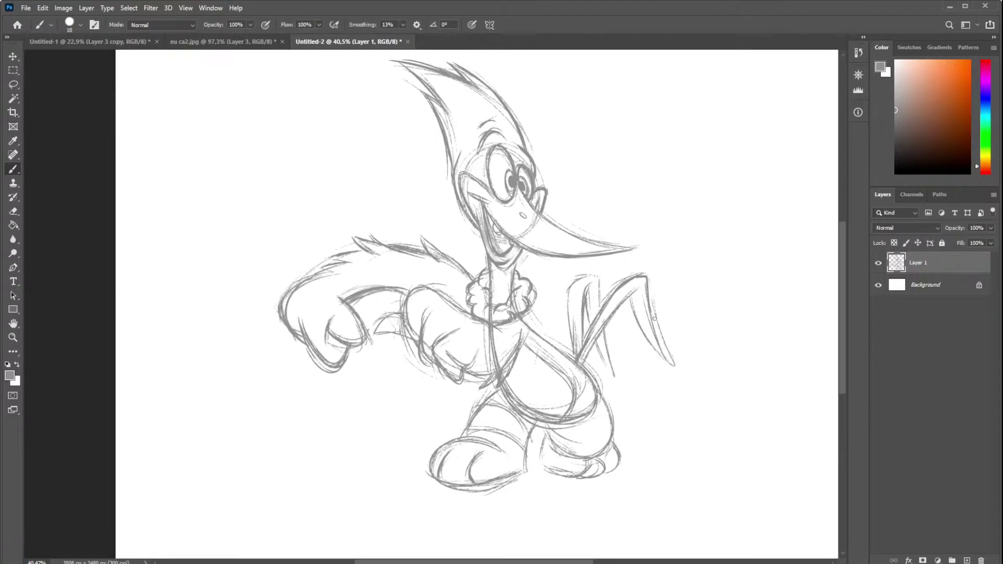
drag(650, 306, 668, 365)
drag(632, 289, 662, 367)
drag(644, 328, 668, 368)
mouse_move(598, 299)
mouse_down()
mouse_move(595, 272)
mouse_move(617, 375)
mouse_move(580, 304)
mouse_move(579, 351)
mouse_up()
mouse_move(601, 277)
mouse_down()
mouse_move(572, 290)
mouse_move(571, 351)
mouse_move(571, 283)
mouse_move(574, 351)
mouse_move(593, 346)
mouse_move(617, 309)
mouse_up()
mouse_move(569, 354)
mouse_down()
mouse_move(594, 399)
mouse_move(517, 413)
mouse_move(584, 417)
mouse_move(601, 403)
mouse_move(610, 444)
mouse_up()
- Darken the outlines of both legs and the foot's bottom edge and toe
mouse_move(551, 431)
mouse_down()
mouse_move(596, 457)
mouse_move(609, 445)
mouse_move(605, 412)
mouse_up()
mouse_move(521, 468)
mouse_down()
mouse_move(529, 431)
mouse_move(515, 468)
mouse_move(570, 477)
mouse_up()
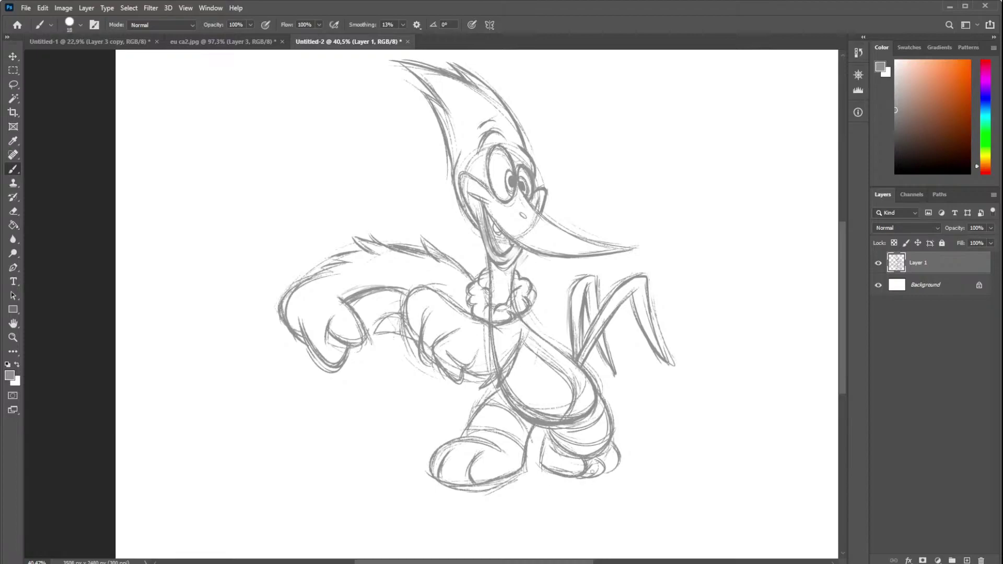
mouse_move(581, 478)
mouse_down()
mouse_move(611, 473)
mouse_move(597, 456)
mouse_move(613, 477)
mouse_move(617, 447)
mouse_move(618, 464)
mouse_up()
mouse_move(550, 431)
mouse_down()
mouse_move(543, 457)
mouse_move(546, 444)
mouse_move(577, 458)
mouse_up()
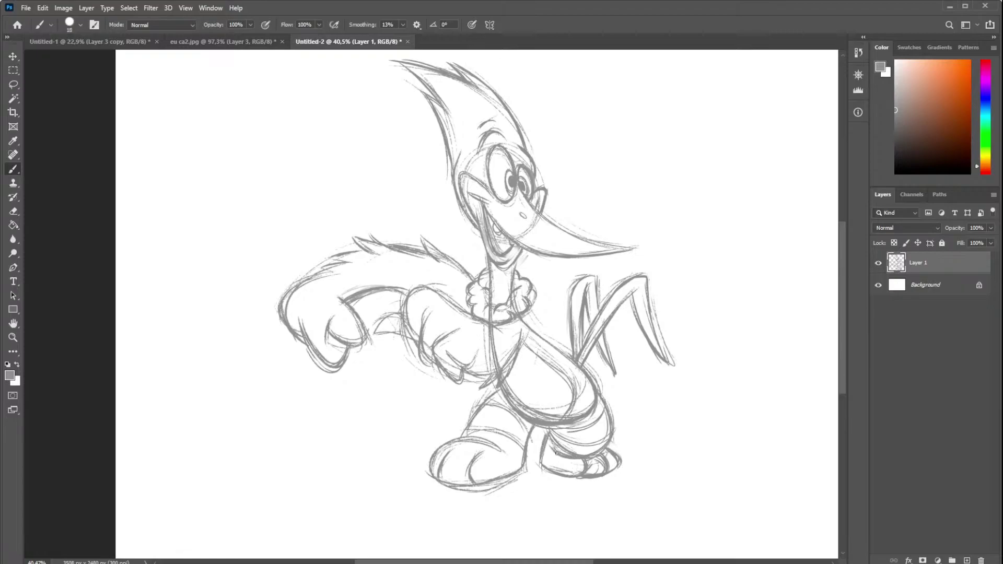
- Firm up the front fist's left and top edges, removing the stray short stroke
scroll(567, 444, down, 2)
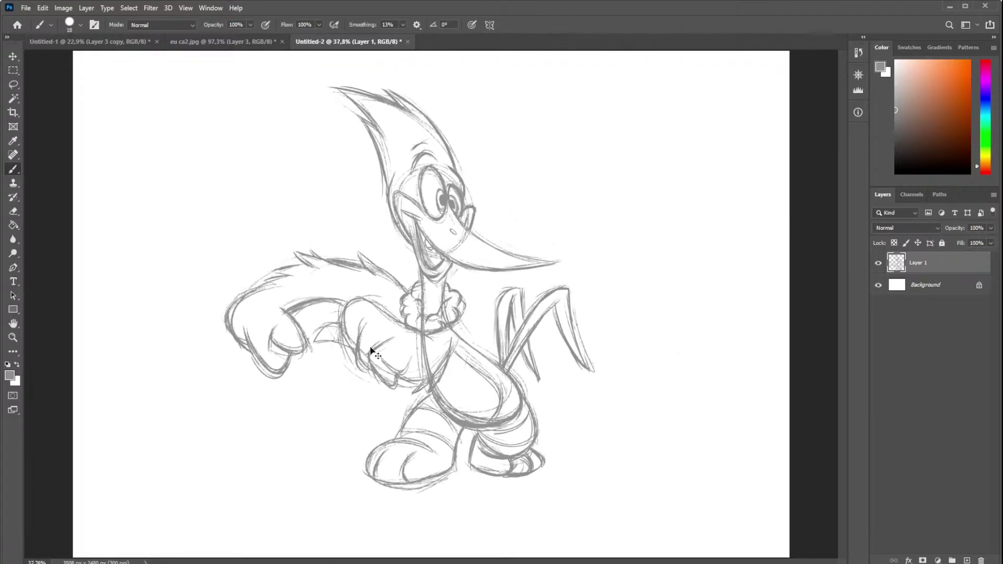
scroll(354, 359, up, 1)
drag(356, 359, 390, 322)
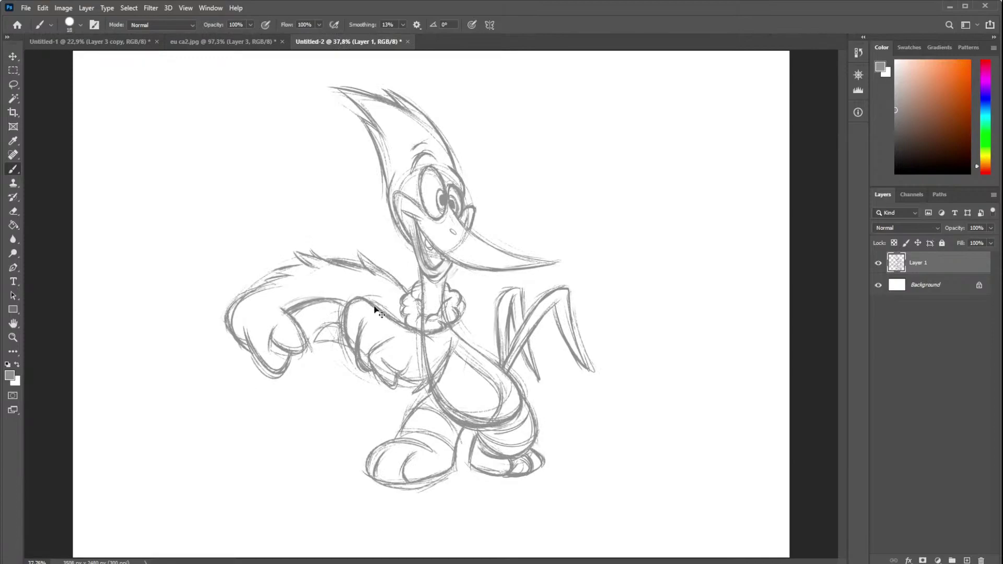
drag(359, 302, 438, 346)
key(ctrl+z)
scroll(190, 241, down, 2)
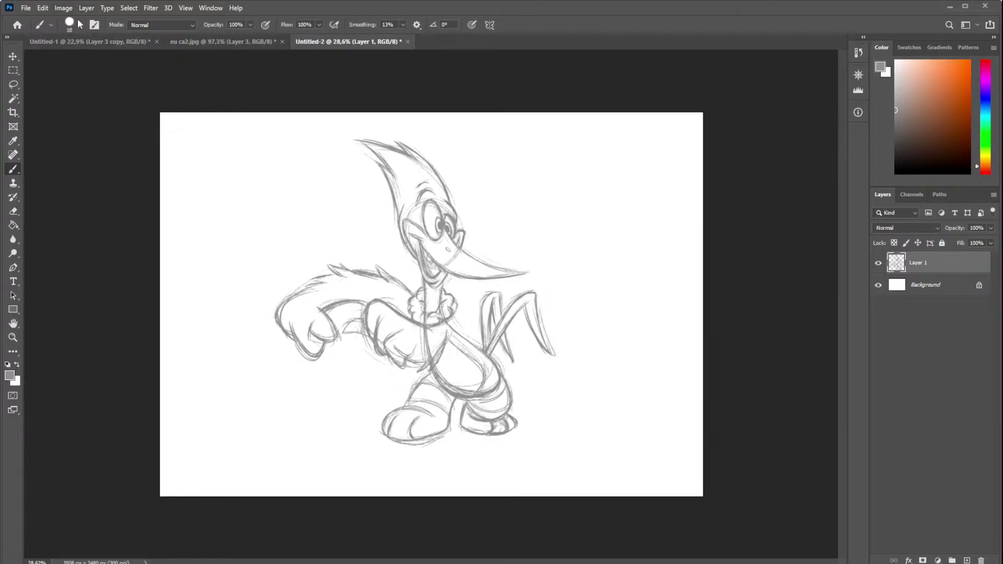
- Add a new empty ink layer above the sketch, with black as the drawing colour
key(d)
key(bracketright)
click(967, 560)
scroll(473, 222, up, 5)
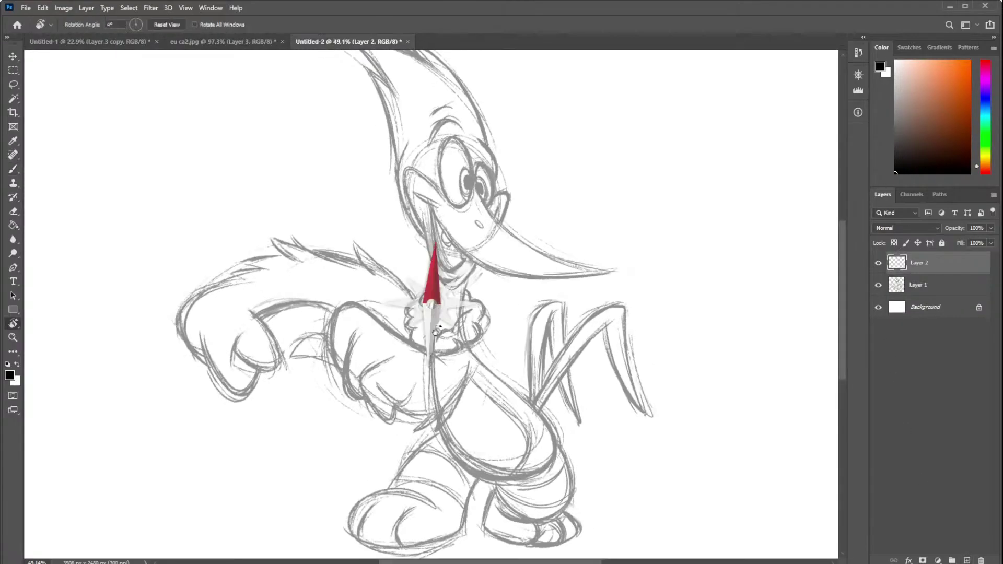
mouse_move(473, 222)
mouse_down()
mouse_move(472, 201)
mouse_move(487, 233)
mouse_up()
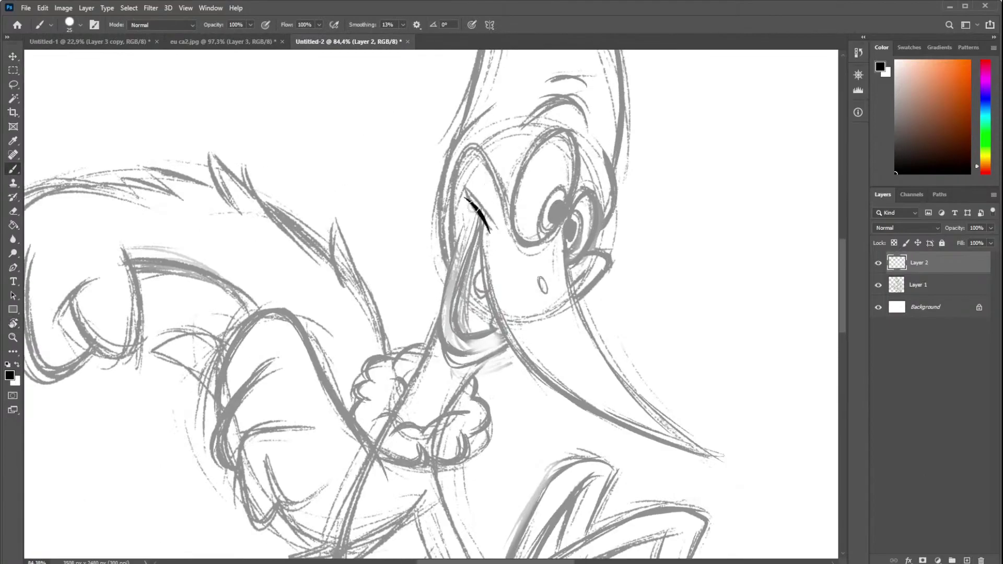
key(ctrl+z)
key(ctrl+shift+z)
key(ctrl+z)
key(Escape)
- Fade the sketch layer (Layer 1) to 28% opacity and return to Layer 2
click(920, 285)
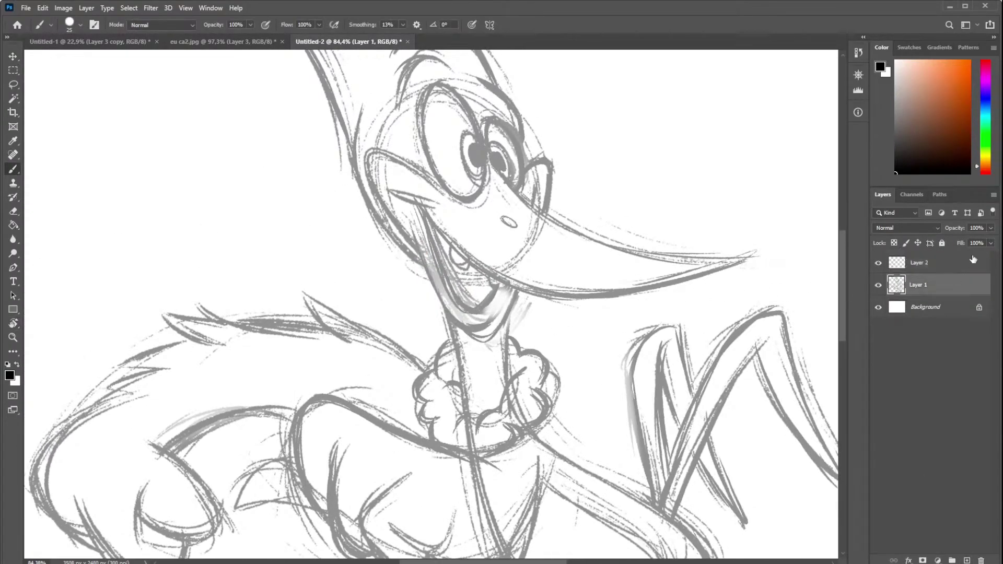
drag(985, 239, 531, 238)
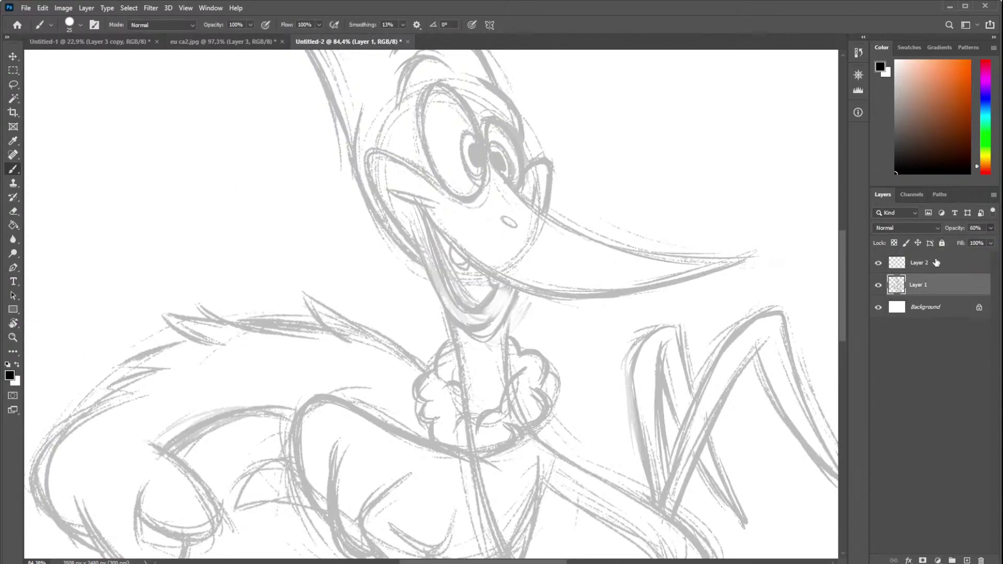
drag(443, 217, 434, 260)
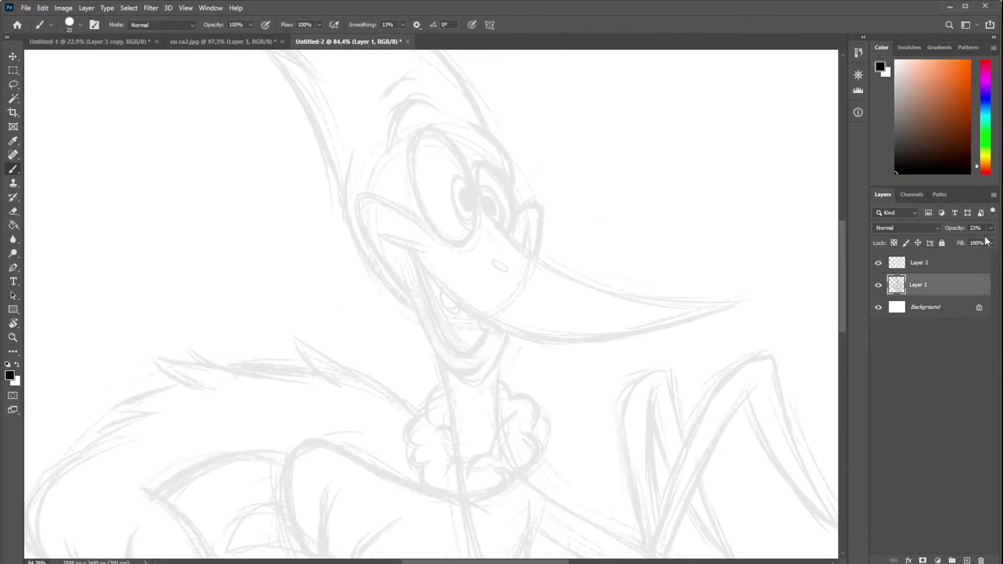
drag(958, 244, 952, 254)
click(946, 268)
- Ink a long clean lower beak line out to the tip on the new layer
key(ctrl+z)
mouse_move(387, 238)
mouse_down()
mouse_move(425, 252)
mouse_move(471, 318)
mouse_up()
key(ctrl+z)
key(ctrl+z)
drag(405, 250, 650, 339)
key(ctrl+z)
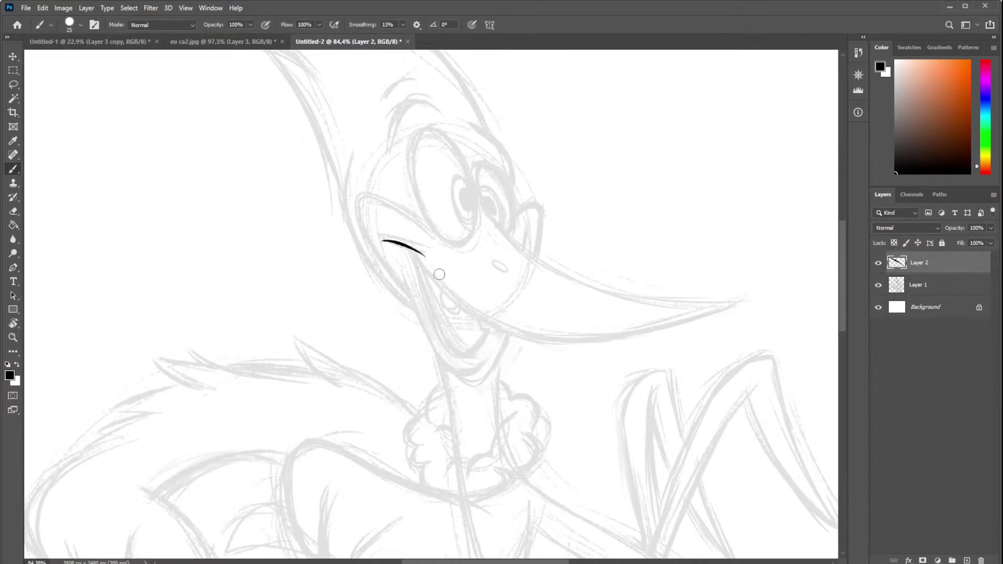
drag(406, 251, 651, 339)
drag(765, 296, 747, 305)
key(ctrl+z)
drag(405, 251, 788, 267)
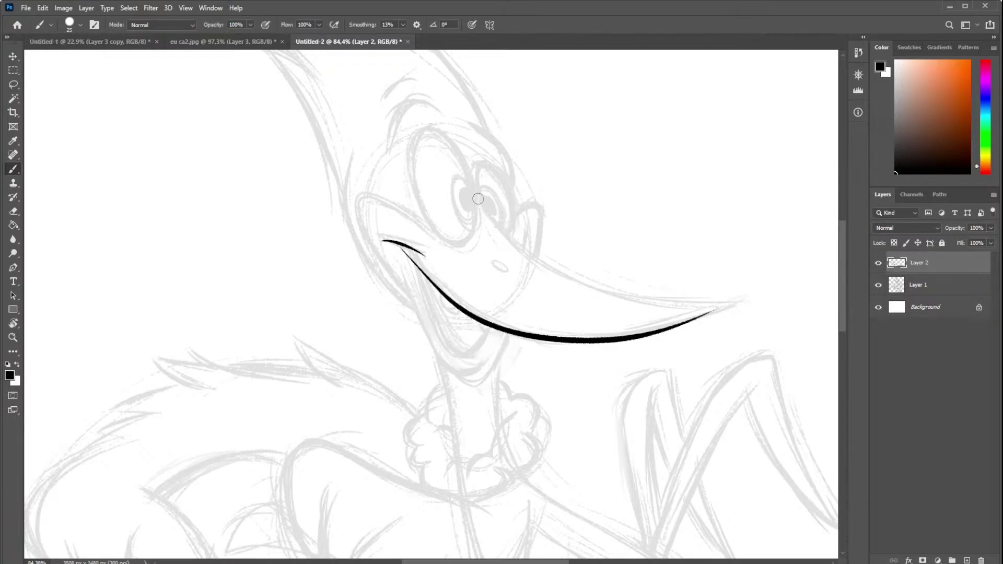
- Ink the upper beak line and join both beak lines into a sharp tip
drag(496, 230, 732, 295)
key(ctrl+z)
mouse_move(482, 202)
mouse_down()
mouse_move(723, 300)
mouse_move(713, 311)
mouse_up()
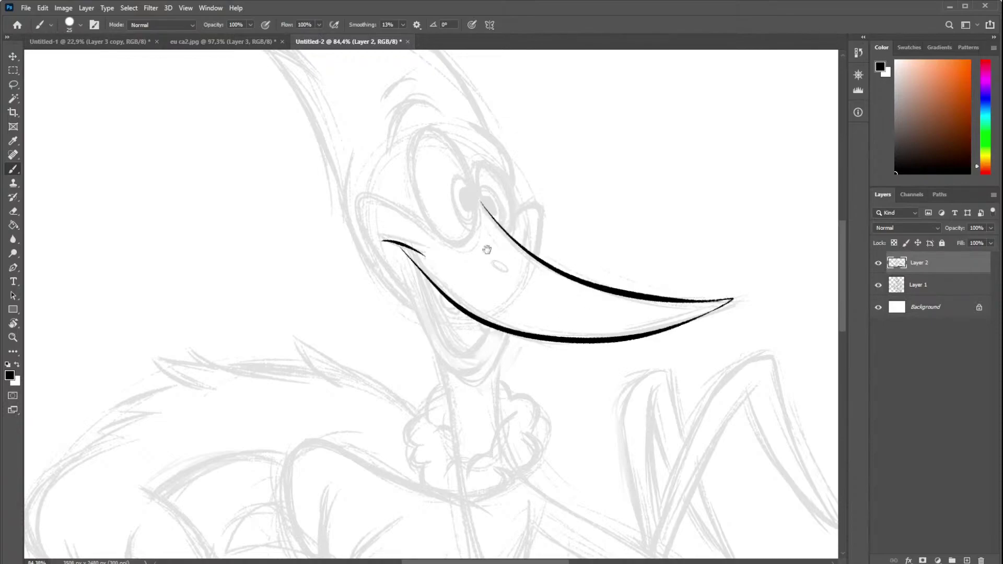
mouse_move(486, 250)
mouse_down()
mouse_move(481, 283)
mouse_move(408, 331)
mouse_move(480, 394)
mouse_move(510, 372)
mouse_up()
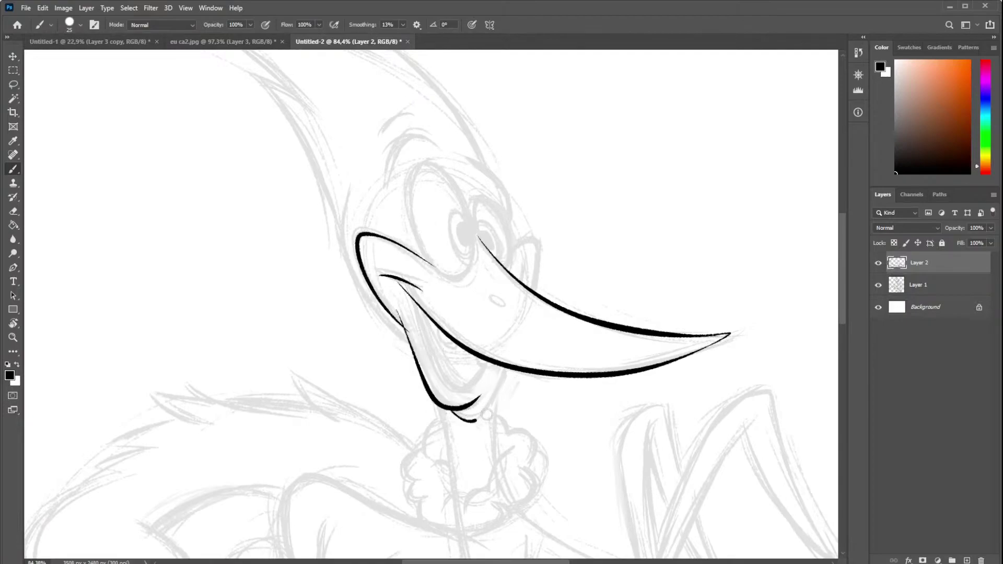
key(ctrl+z)
- Ink the chin curve, both eye outlines and a black pupil
drag(449, 409, 508, 367)
mouse_move(474, 259)
mouse_down()
mouse_move(410, 175)
mouse_move(434, 269)
mouse_move(446, 271)
mouse_up()
mouse_move(469, 227)
mouse_down()
mouse_move(450, 217)
mouse_move(477, 226)
mouse_move(464, 230)
mouse_move(470, 240)
mouse_up()
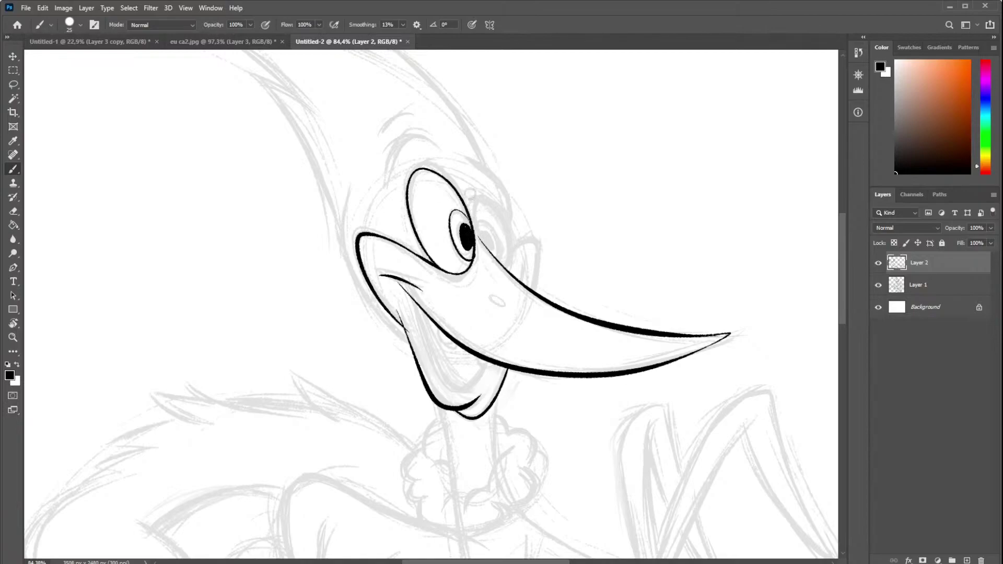
drag(470, 193, 511, 264)
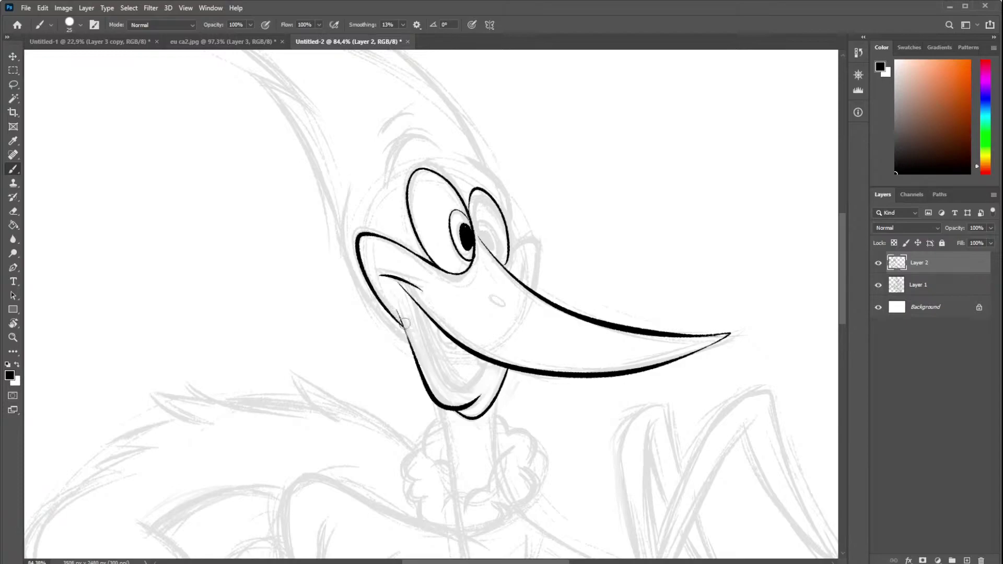
- Ink the inner mouth curve down to the chin and two small teeth
drag(396, 310, 404, 327)
drag(403, 293, 441, 384)
key(ctrl+z)
mouse_move(406, 298)
mouse_down()
mouse_move(480, 373)
mouse_move(487, 362)
mouse_up()
key(ctrl+z)
key(ctrl+z)
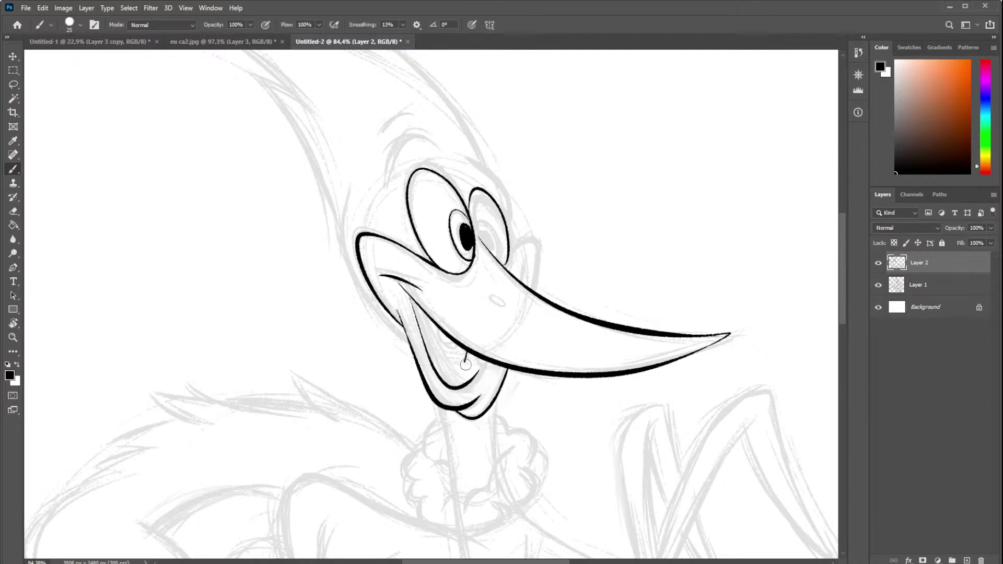
drag(421, 314, 449, 346)
key(ctrl+z)
mouse_move(427, 314)
mouse_down()
mouse_move(423, 333)
mouse_move(439, 335)
mouse_up()
- Compare the ink layer against the sketch, then ink the head's left edge to the mouth
scroll(721, 301, down, 2)
click(879, 264)
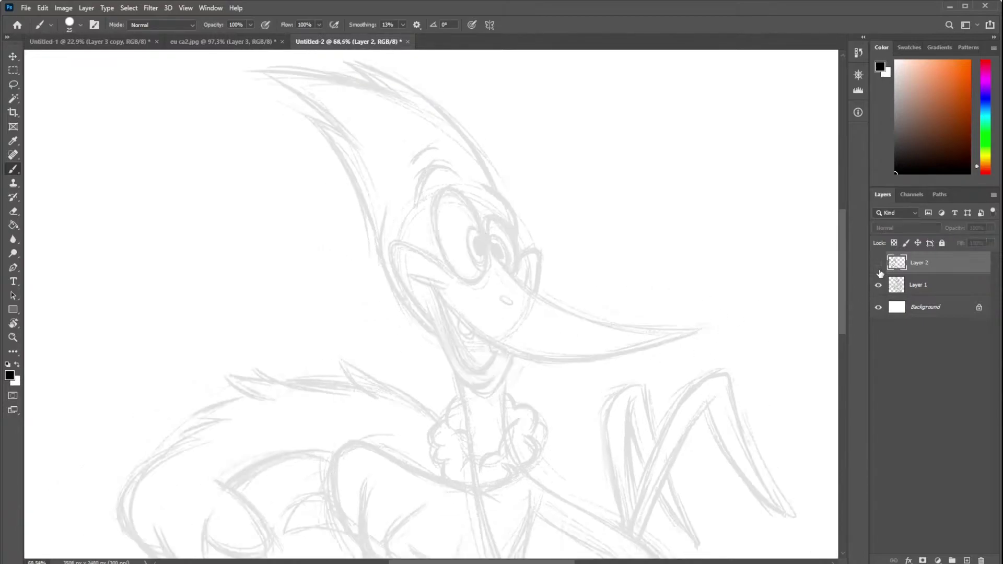
click(880, 265)
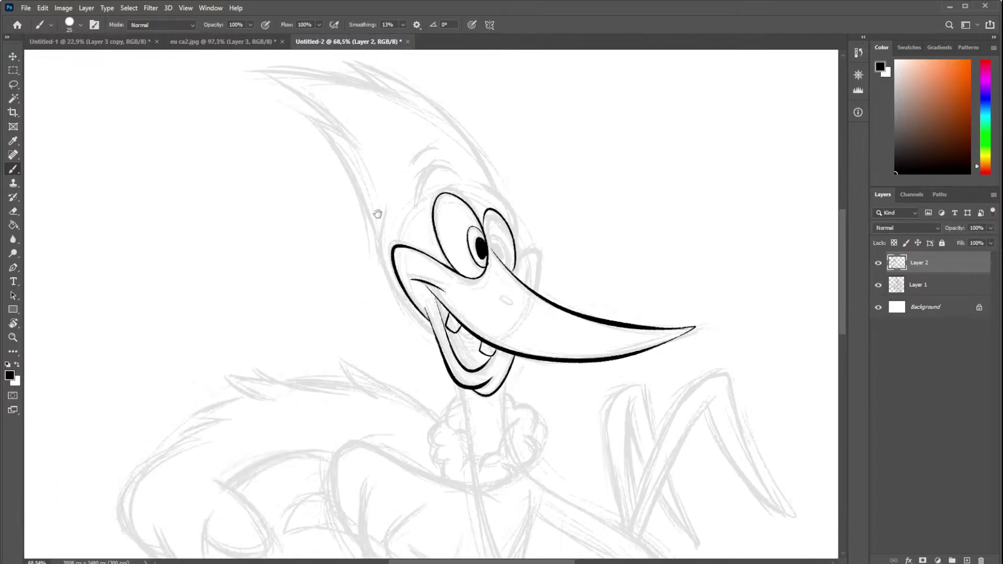
mouse_move(378, 213)
mouse_down()
mouse_move(418, 286)
mouse_move(439, 374)
mouse_up()
key(ctrl+z)
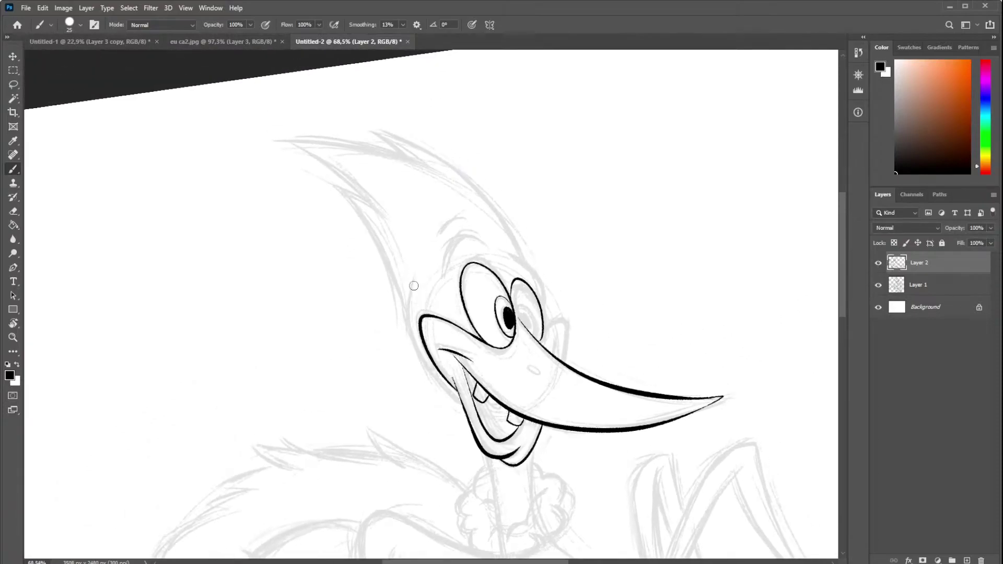
mouse_move(415, 283)
mouse_down()
mouse_move(410, 329)
mouse_move(459, 394)
mouse_up()
- Ink the right eye's outer contour, redrawing it until it fits
drag(512, 260, 544, 308)
key(ctrl+z)
drag(511, 259, 540, 316)
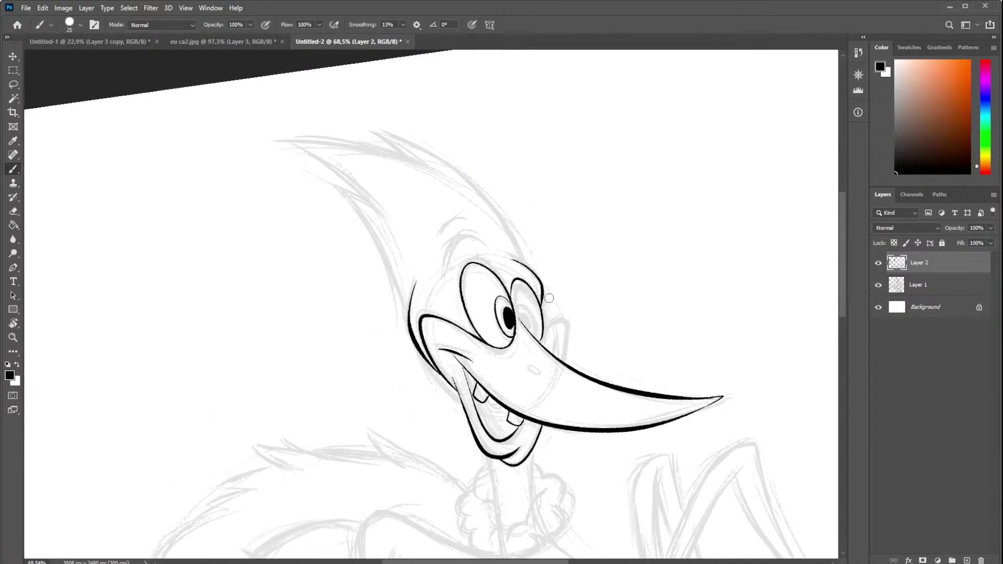
key(ctrl+z)
drag(511, 258, 543, 316)
key(ctrl+z)
mouse_move(521, 259)
mouse_down()
mouse_move(541, 322)
mouse_move(531, 329)
mouse_move(517, 313)
mouse_up()
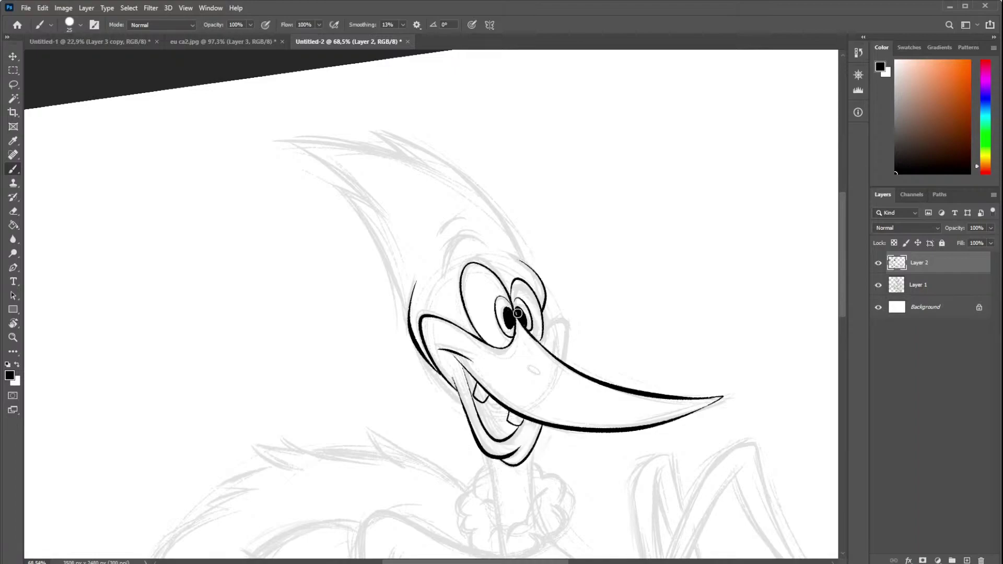
- Ink the crest's front outline and the head outline over the right eye
mouse_move(493, 260)
mouse_down()
mouse_move(479, 306)
mouse_move(492, 320)
mouse_up()
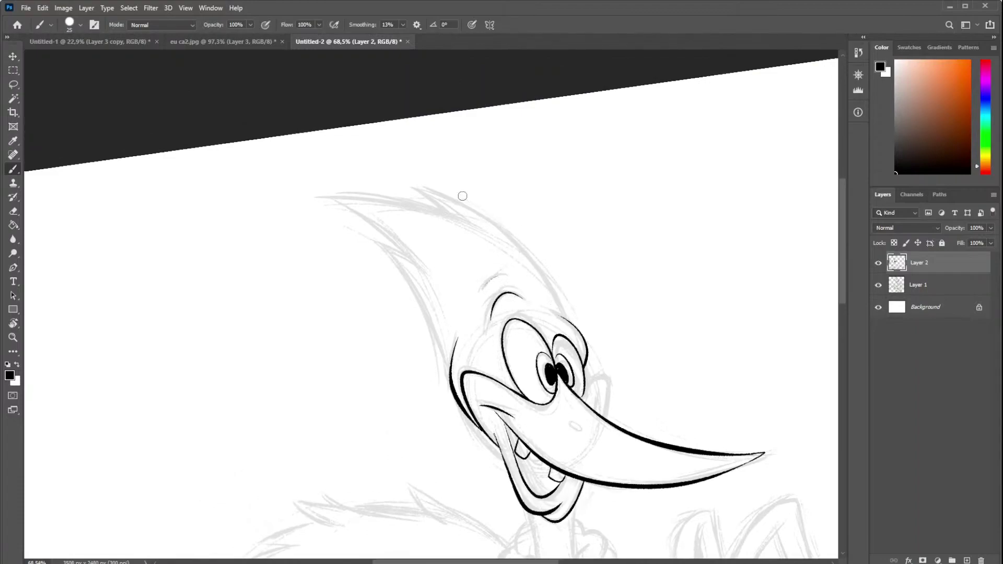
drag(443, 194, 567, 312)
key(ctrl+z)
mouse_move(426, 190)
mouse_down()
mouse_move(560, 313)
mouse_move(586, 360)
mouse_up()
key(ctrl+z)
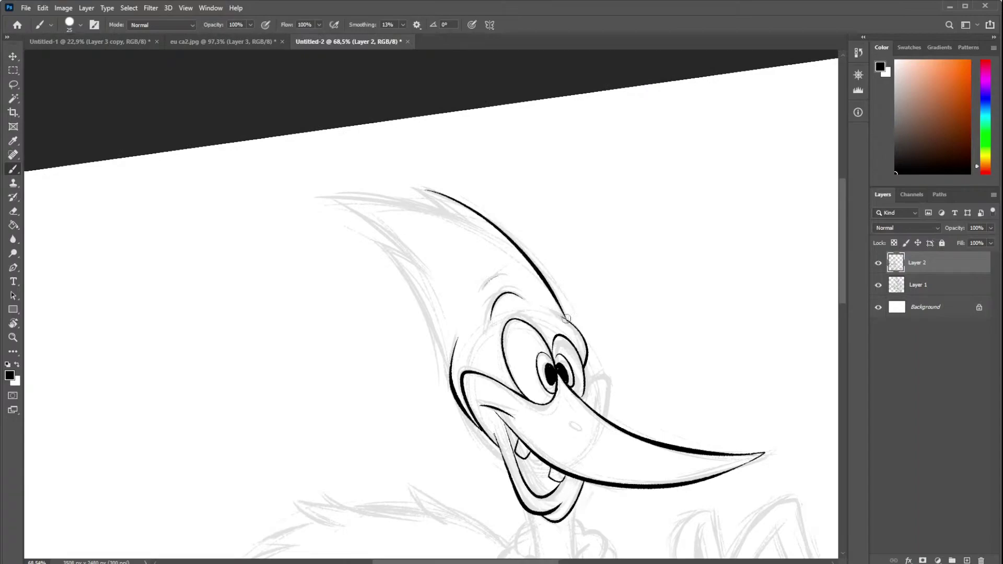
drag(551, 312, 584, 363)
key(ctrl+z)
drag(554, 313, 588, 354)
- Ink the underside of the crest's front spike and a thin crest top line
drag(325, 197, 423, 264)
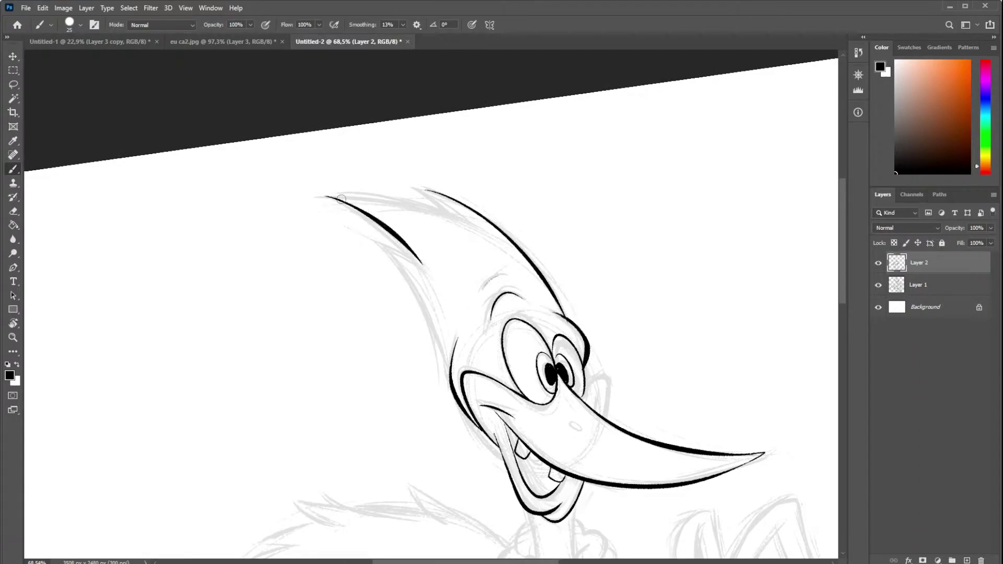
drag(325, 195, 468, 224)
key(ctrl+z)
drag(324, 195, 469, 224)
key(ctrl+z)
drag(322, 197, 450, 217)
key(ctrl+z)
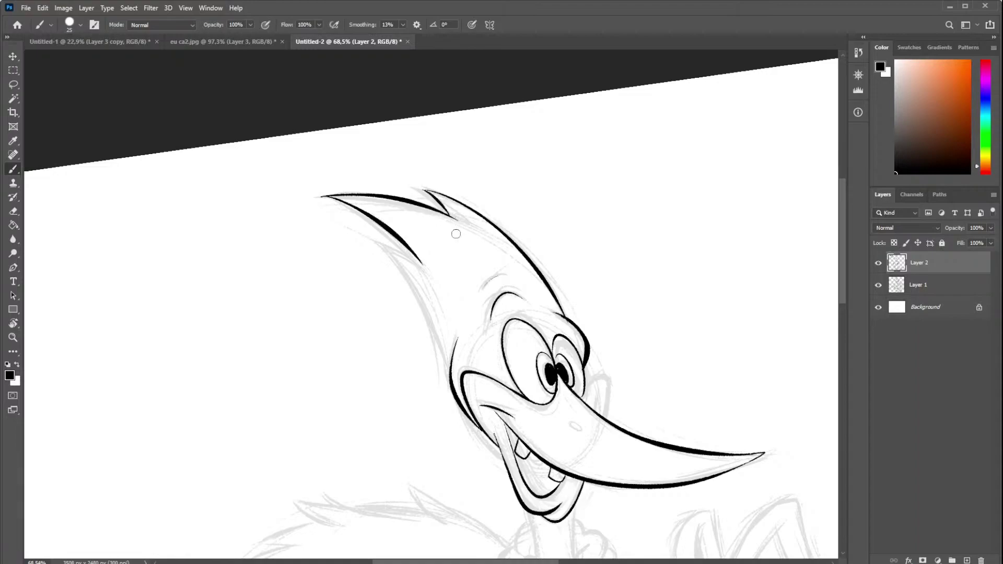
- Ink the crest's lower spike and the back of the head down to the cheek
drag(373, 242, 422, 265)
mouse_move(374, 241)
mouse_down()
mouse_move(424, 297)
mouse_move(451, 369)
mouse_up()
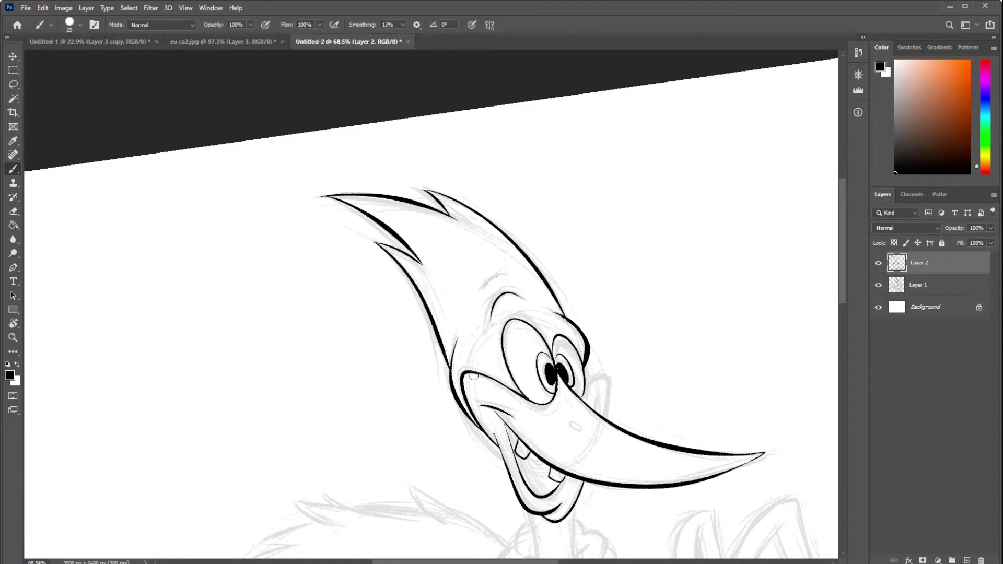
key(ctrl+z)
drag(375, 242, 451, 366)
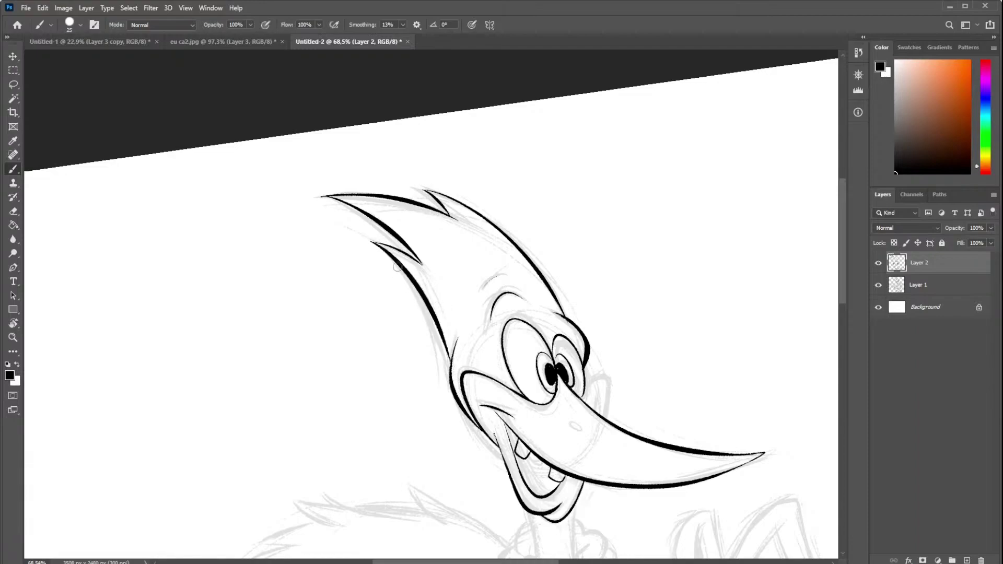
key(ctrl+z)
drag(369, 240, 456, 402)
key(ctrl+z)
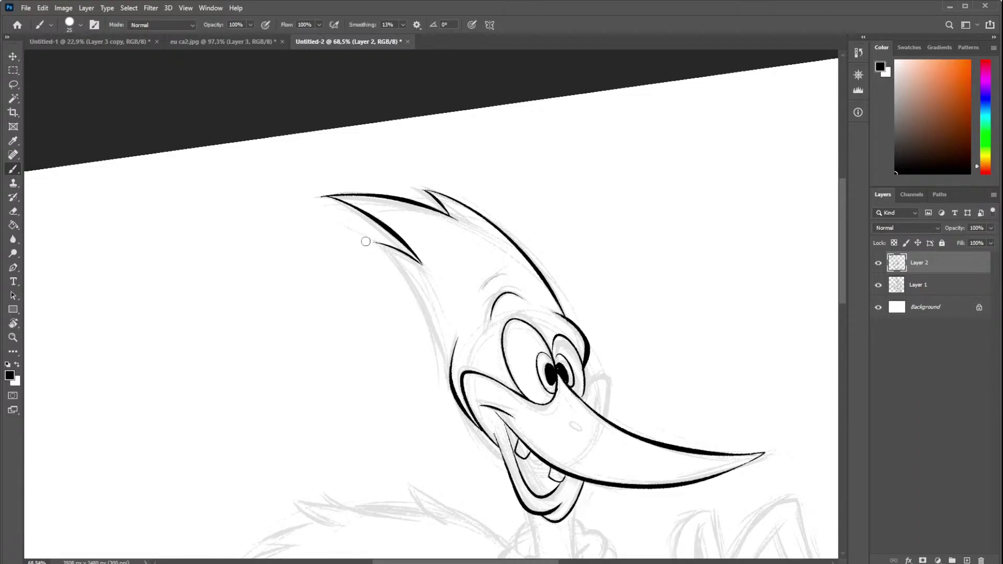
drag(367, 241, 454, 402)
drag(440, 360, 464, 405)
key(ctrl+z)
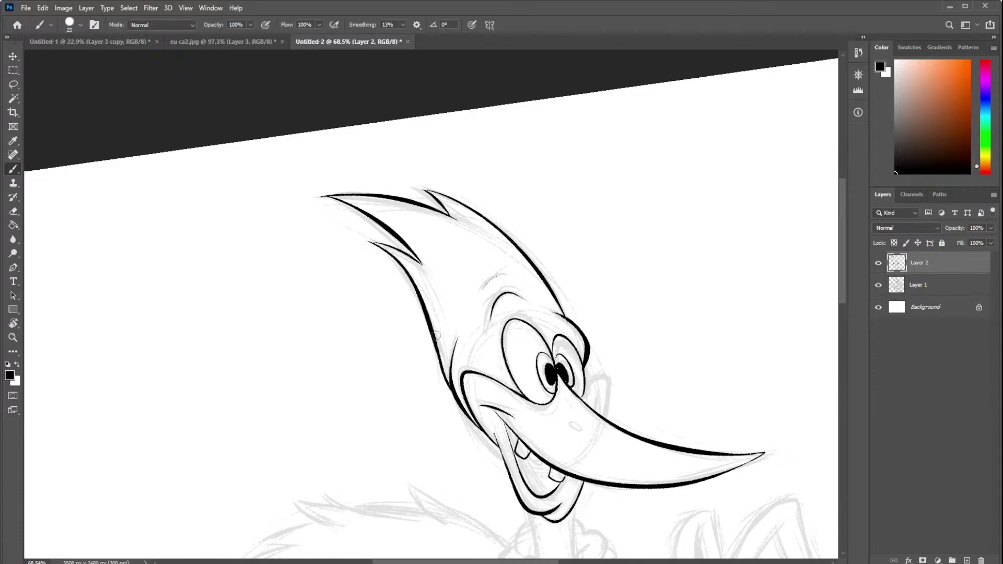
key(ctrl+z)
drag(437, 335, 467, 404)
scroll(470, 314, down, 5)
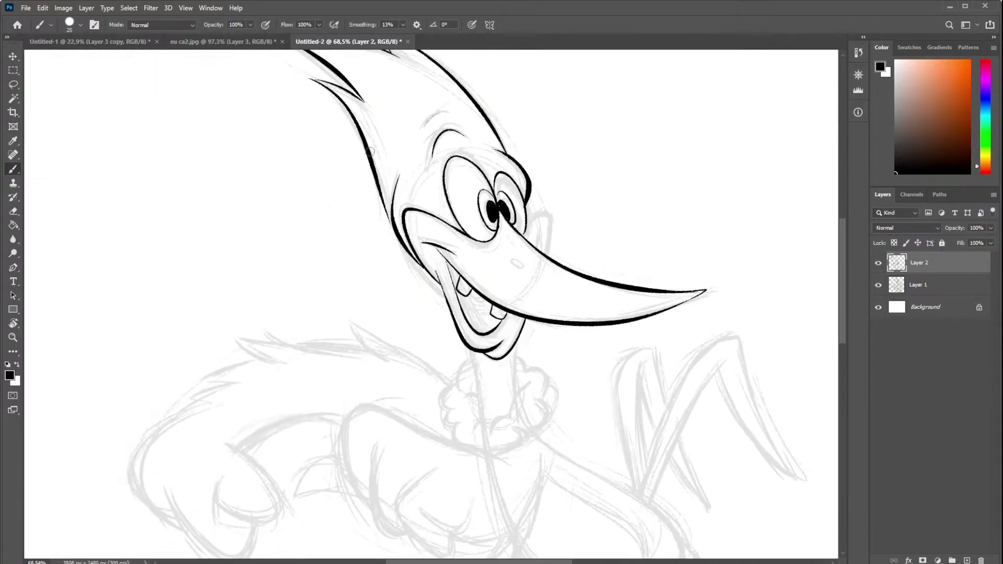
- Thicken the head outline below the crest and add a cheek line beside the beak
drag(370, 152, 407, 228)
drag(533, 213, 540, 254)
key(ctrl+z)
drag(533, 214, 543, 246)
key(ctrl+z)
- Ink both sides of the neck and the scalloped left and right sides of the collar
mouse_move(542, 266)
mouse_down()
mouse_move(491, 324)
mouse_move(488, 393)
mouse_up()
drag(525, 312, 522, 360)
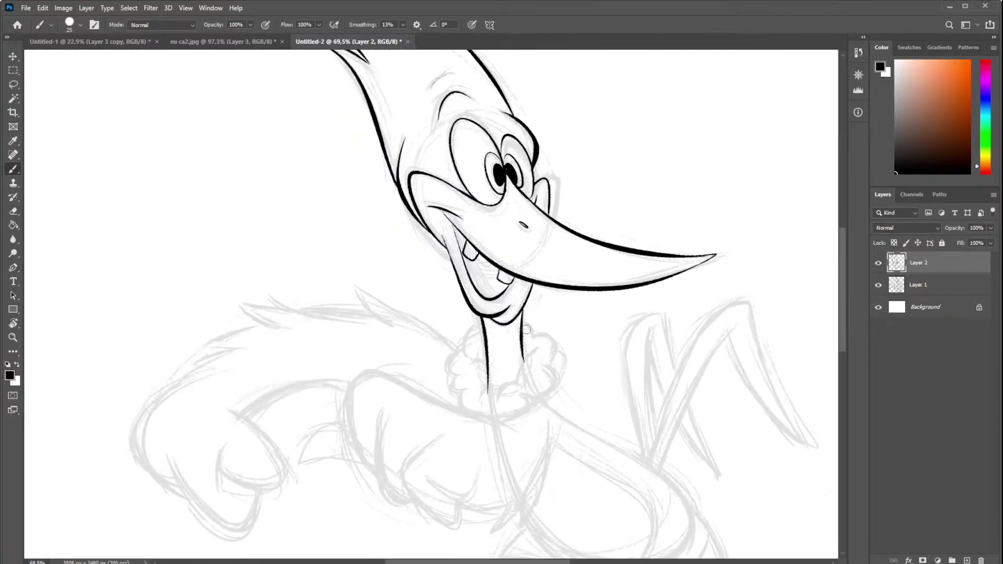
key(ctrl+z)
drag(522, 303, 521, 361)
mouse_move(500, 388)
mouse_down()
mouse_move(472, 314)
mouse_move(517, 277)
mouse_up()
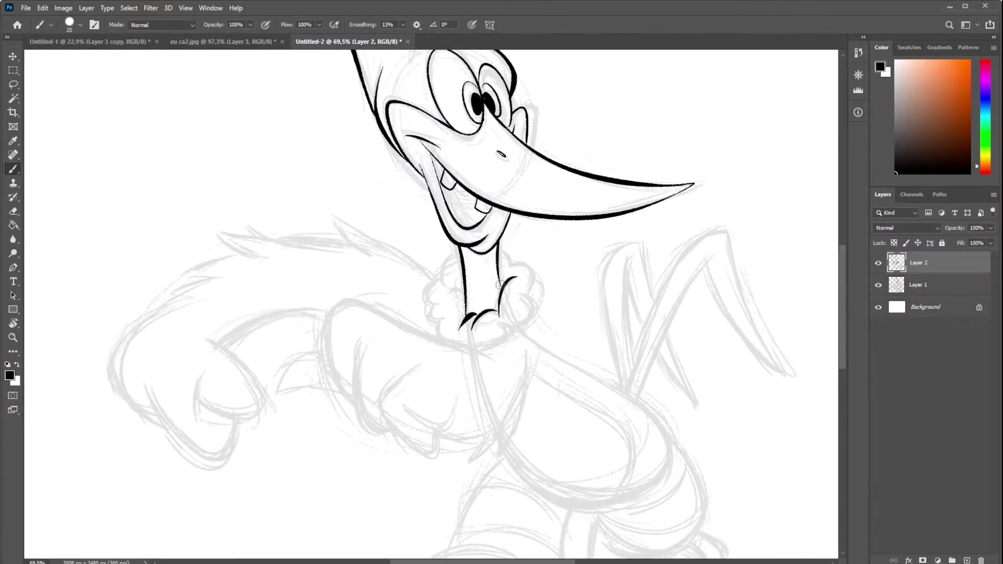
mouse_move(458, 254)
mouse_down()
mouse_move(441, 302)
mouse_move(446, 339)
mouse_up()
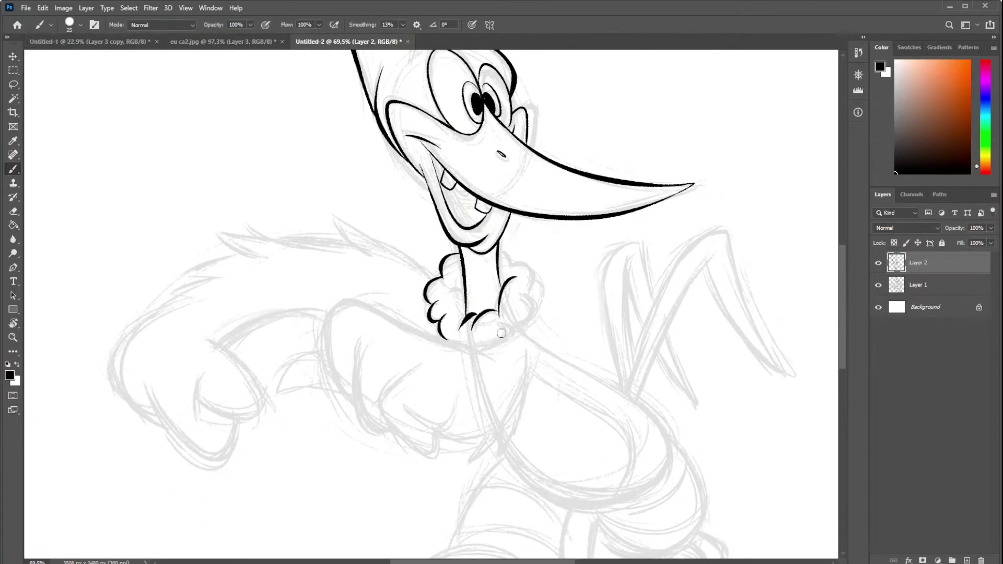
mouse_move(512, 327)
mouse_down()
mouse_move(539, 300)
mouse_move(505, 272)
mouse_up()
scroll(510, 253, up, 2)
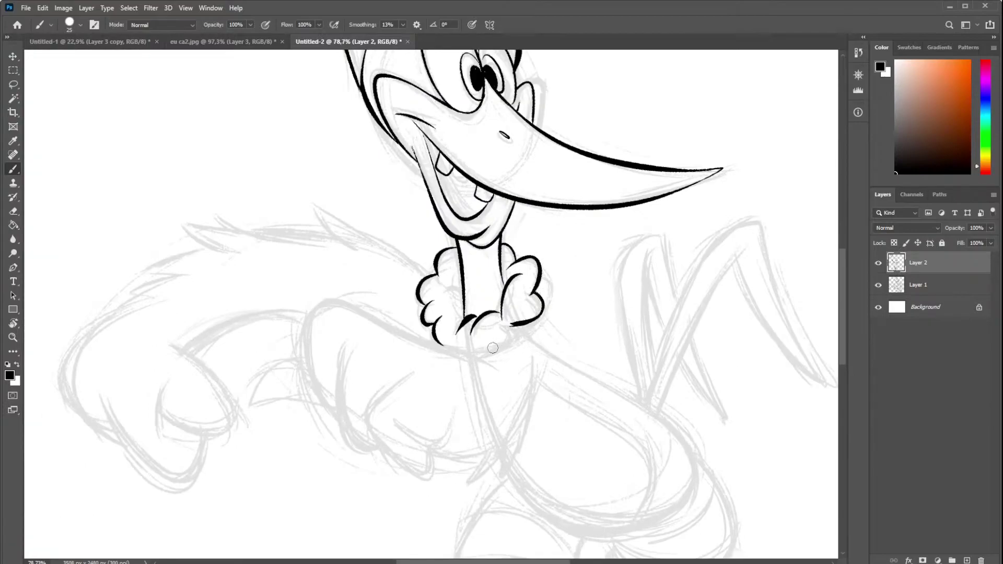
- Ink the collar's bottom edge and the arm's outer, lower and left curves
drag(471, 349, 512, 335)
key(ctrl+z)
drag(444, 353, 507, 286)
mouse_move(407, 278)
mouse_down()
mouse_move(403, 345)
mouse_move(444, 384)
mouse_up()
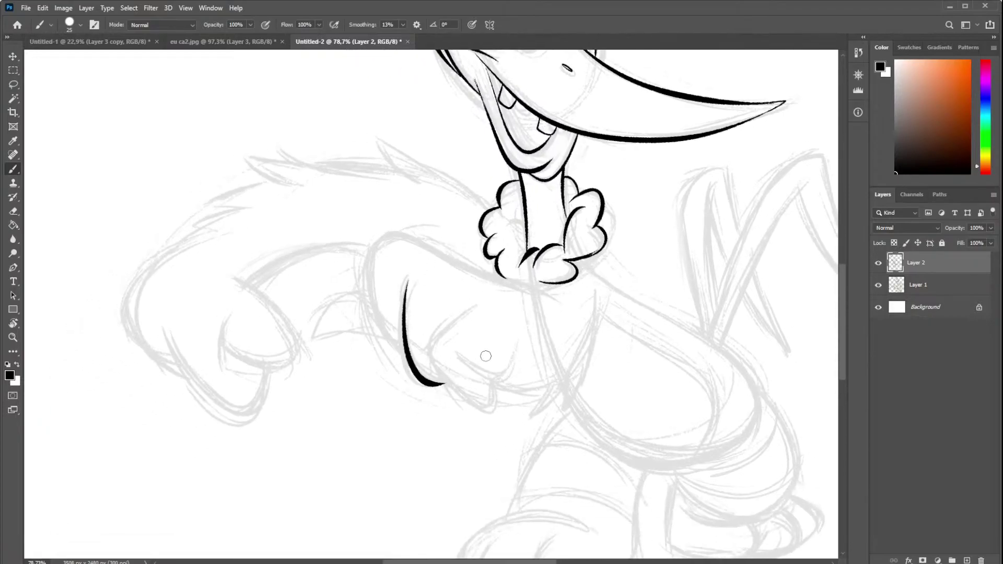
mouse_move(464, 308)
mouse_down()
mouse_move(499, 374)
mouse_move(479, 376)
mouse_move(515, 354)
mouse_up()
mouse_move(385, 239)
mouse_down()
mouse_move(379, 322)
mouse_move(407, 357)
mouse_up()
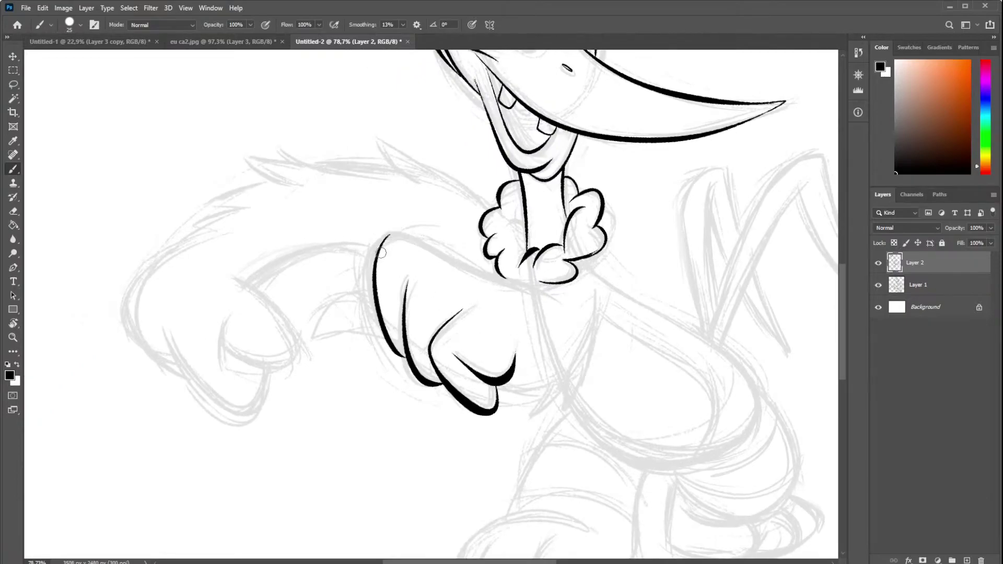
- Trace the arm's top edge out toward the chest, redrawing it until it fits
drag(386, 237, 508, 274)
key(ctrl+z)
drag(387, 235, 517, 283)
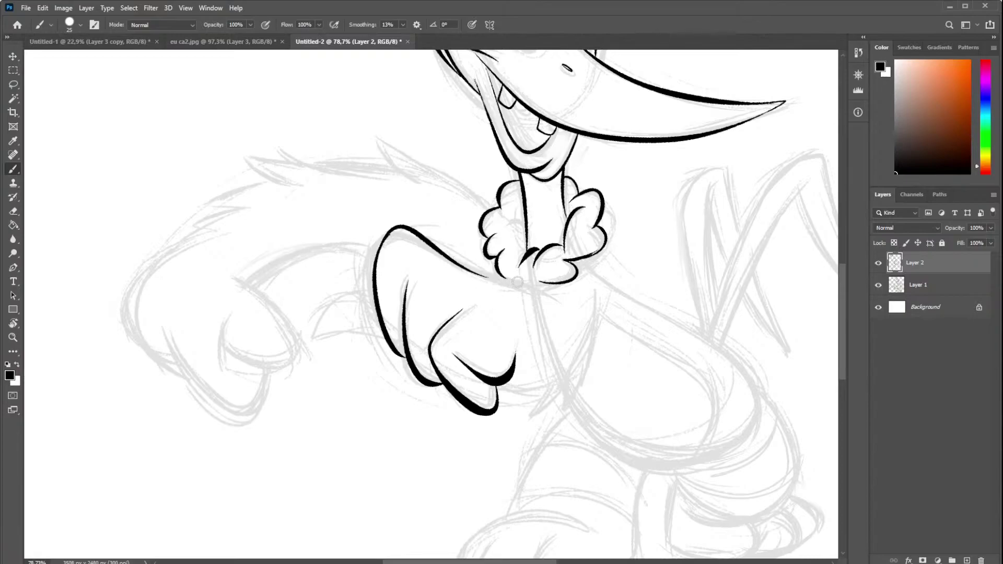
key(ctrl+z)
mouse_move(383, 238)
mouse_down()
mouse_move(408, 229)
mouse_move(530, 290)
mouse_up()
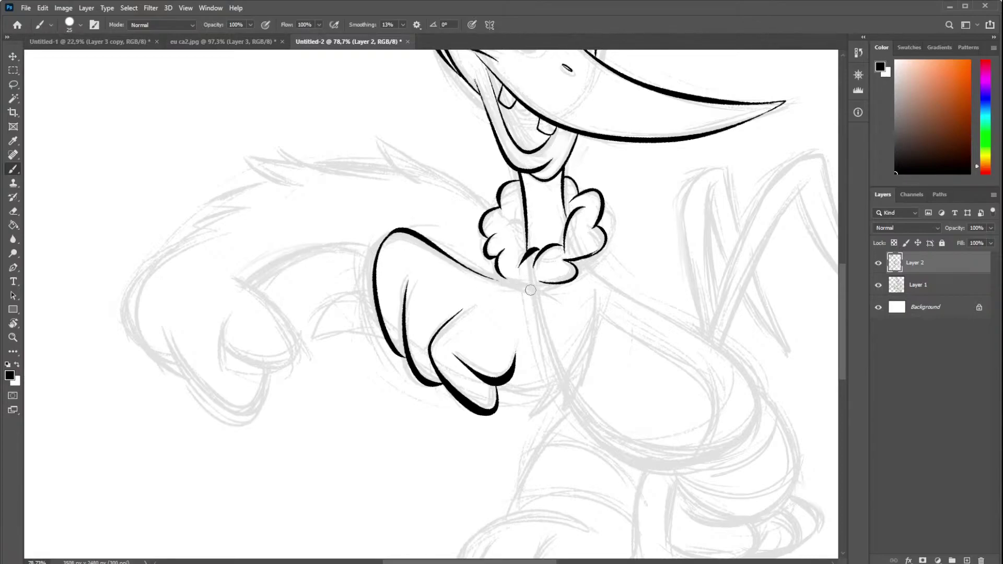
drag(469, 270, 559, 301)
key(ctrl+z)
drag(481, 273, 558, 300)
key(ctrl+z)
mouse_move(470, 267)
mouse_down()
mouse_move(555, 301)
mouse_move(538, 285)
mouse_move(575, 276)
mouse_move(528, 392)
mouse_move(515, 385)
mouse_move(596, 330)
mouse_up()
key(ctrl+z)
- Ink the feathered lower edges of the sleeve cuff
key(ctrl+z)
mouse_move(495, 378)
mouse_down()
mouse_move(557, 387)
mouse_move(578, 377)
mouse_up()
key(ctrl+z)
key(ctrl+z)
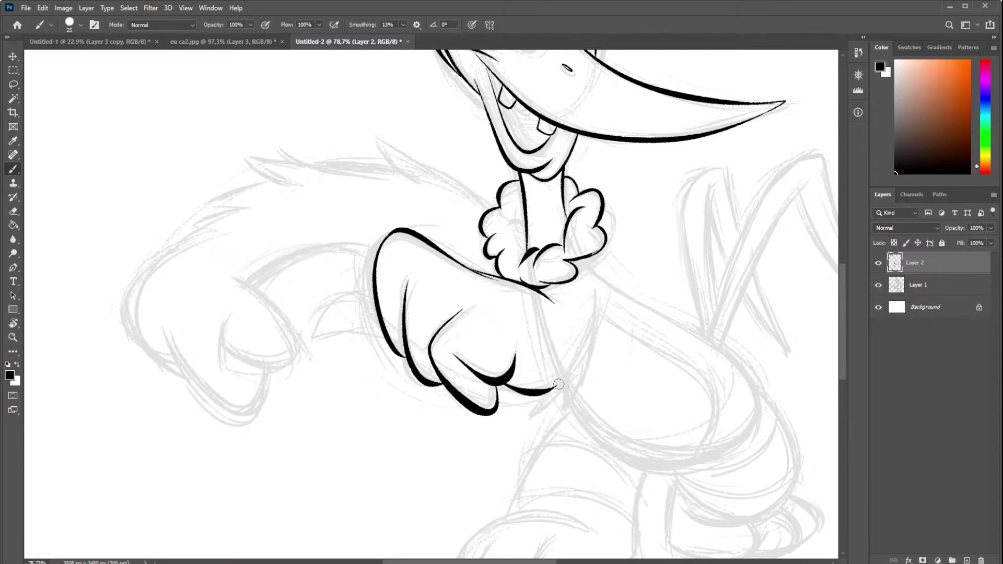
mouse_move(536, 404)
mouse_down()
mouse_move(570, 384)
mouse_move(598, 309)
mouse_move(562, 405)
mouse_up()
key(ctrl+z)
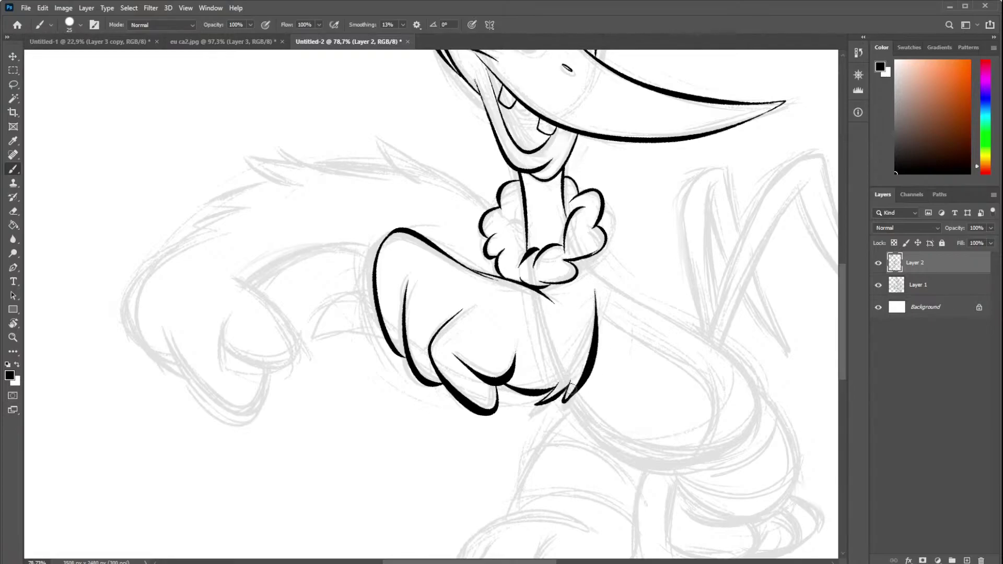
- Ink the pointed hand shape, the chest line from the neck and the belly curve
scroll(530, 355, down, 5)
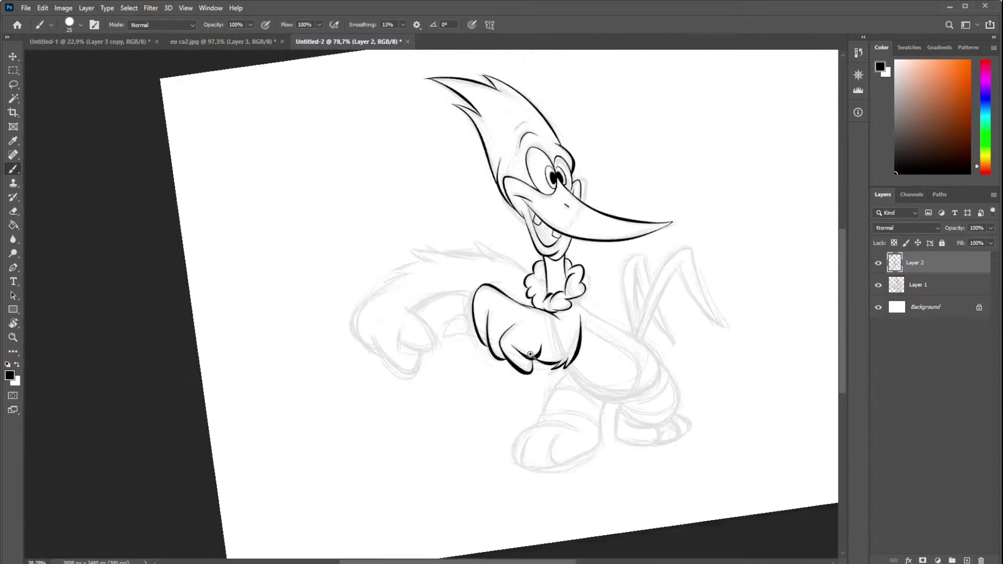
scroll(531, 355, up, 3)
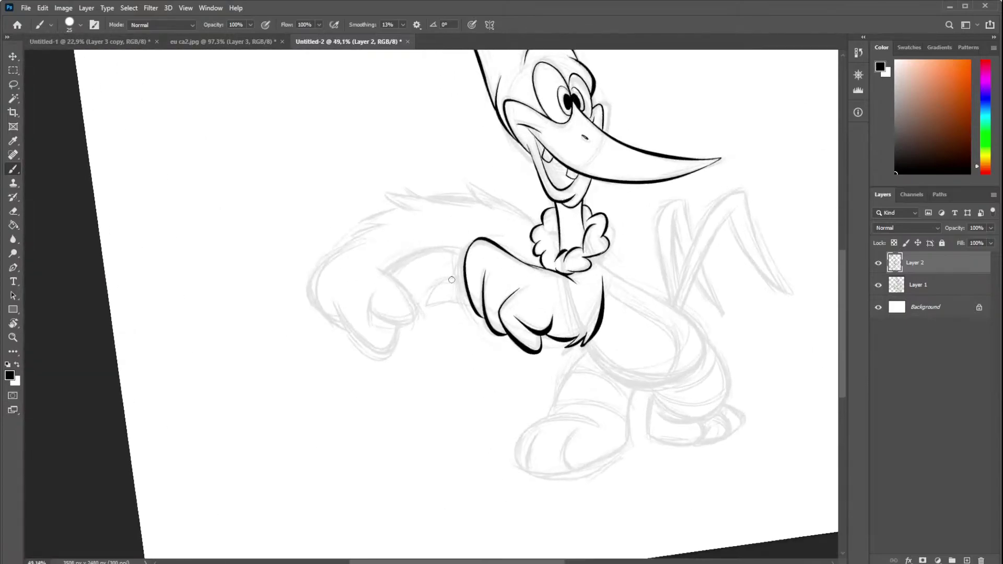
mouse_move(464, 279)
mouse_down()
mouse_move(436, 286)
mouse_move(427, 303)
mouse_move(470, 301)
mouse_up()
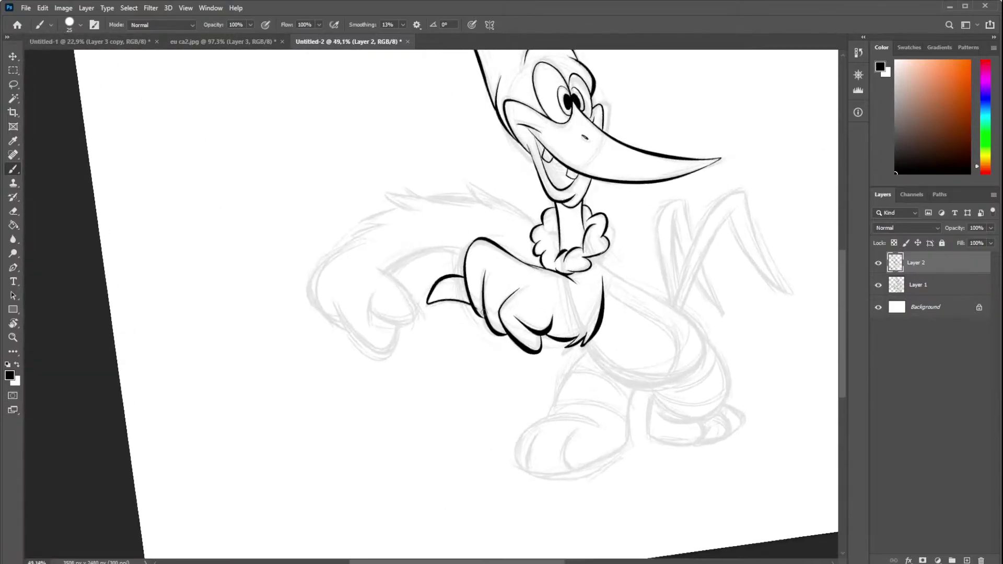
mouse_move(607, 367)
mouse_down()
mouse_move(521, 291)
mouse_move(622, 306)
mouse_up()
mouse_move(513, 198)
mouse_down()
mouse_move(620, 283)
mouse_move(620, 309)
mouse_up()
key(ctrl+z)
mouse_move(515, 199)
mouse_down()
mouse_move(571, 235)
mouse_move(620, 313)
mouse_up()
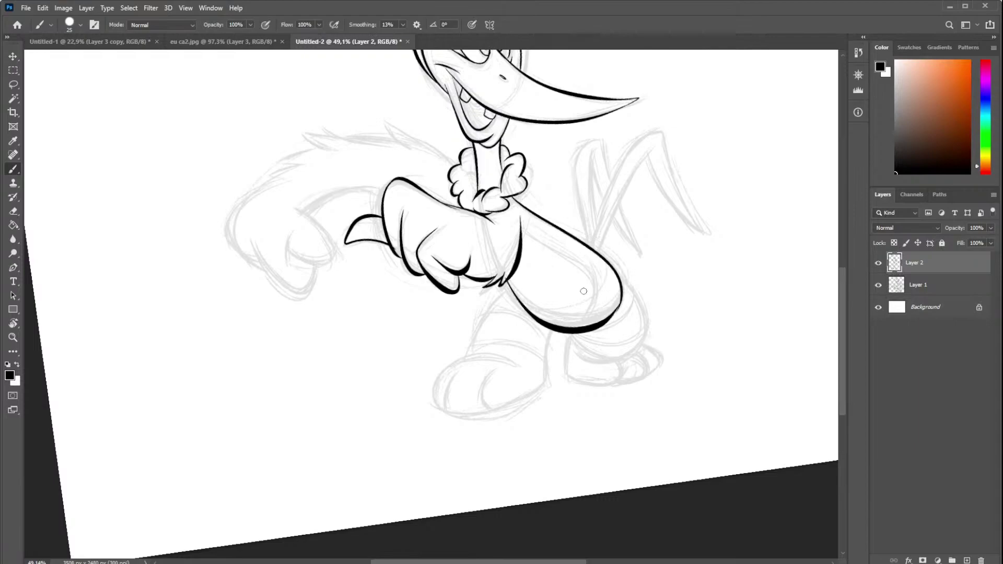
mouse_move(616, 277)
mouse_down()
mouse_move(620, 314)
mouse_move(596, 330)
mouse_up()
key(ctrl+z)
- Ink the front leg from the hip, then the foot outline, heel and sole
drag(510, 286, 473, 360)
key(ctrl+z)
drag(508, 288, 471, 355)
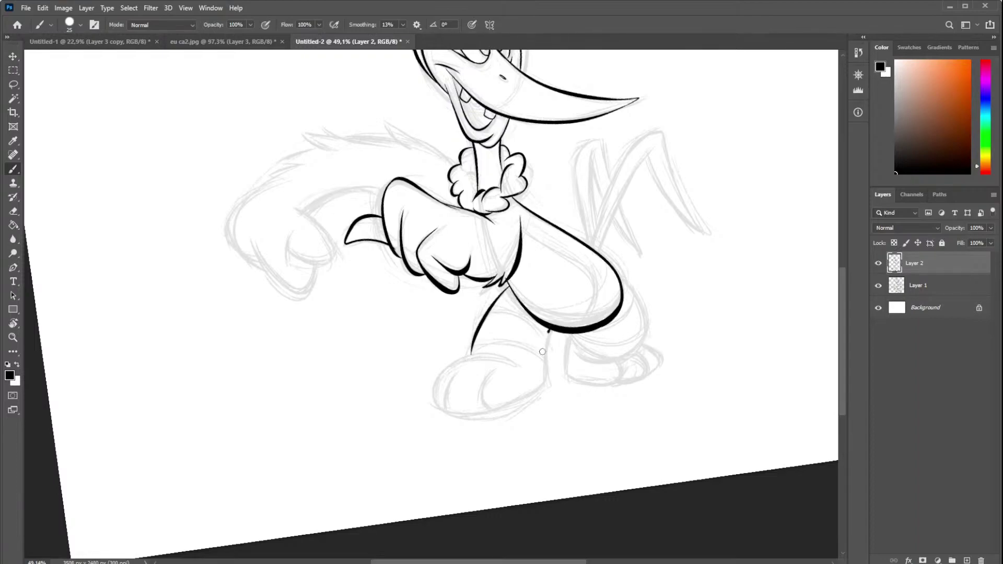
drag(548, 331, 546, 386)
mouse_move(516, 357)
mouse_down()
mouse_move(463, 354)
mouse_move(452, 410)
mouse_up()
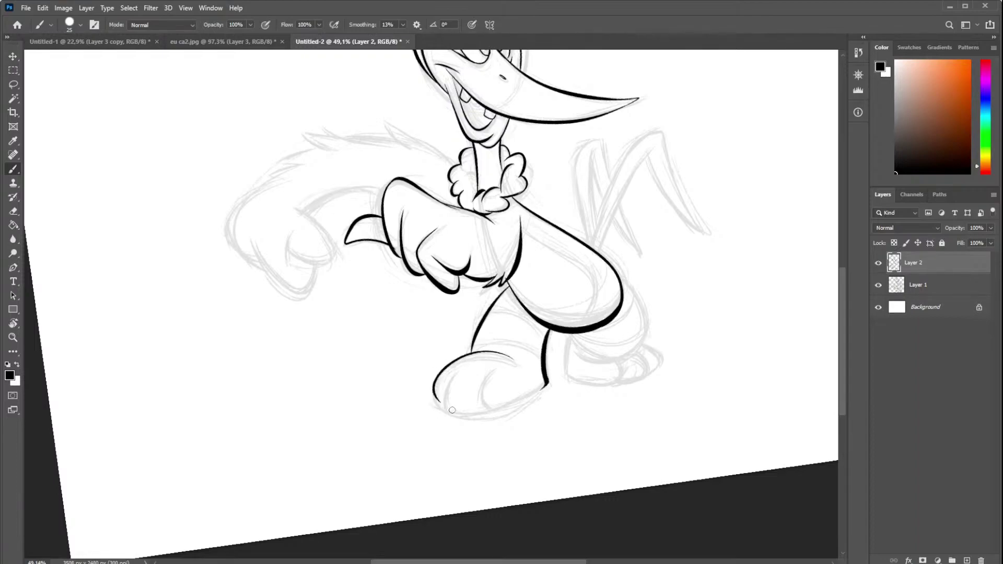
key(ctrl+z)
drag(509, 360, 437, 403)
key(ctrl+z)
mouse_move(511, 361)
mouse_down()
mouse_move(441, 372)
mouse_move(437, 402)
mouse_up()
drag(459, 367, 473, 414)
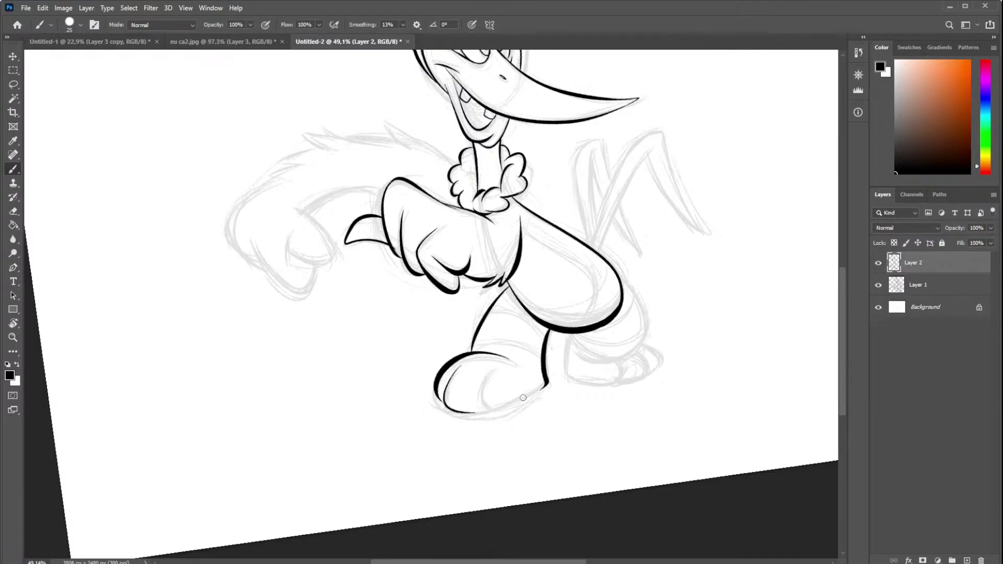
key(ctrl+z)
mouse_move(459, 369)
mouse_down()
mouse_move(444, 405)
mouse_move(494, 403)
mouse_move(547, 382)
mouse_up()
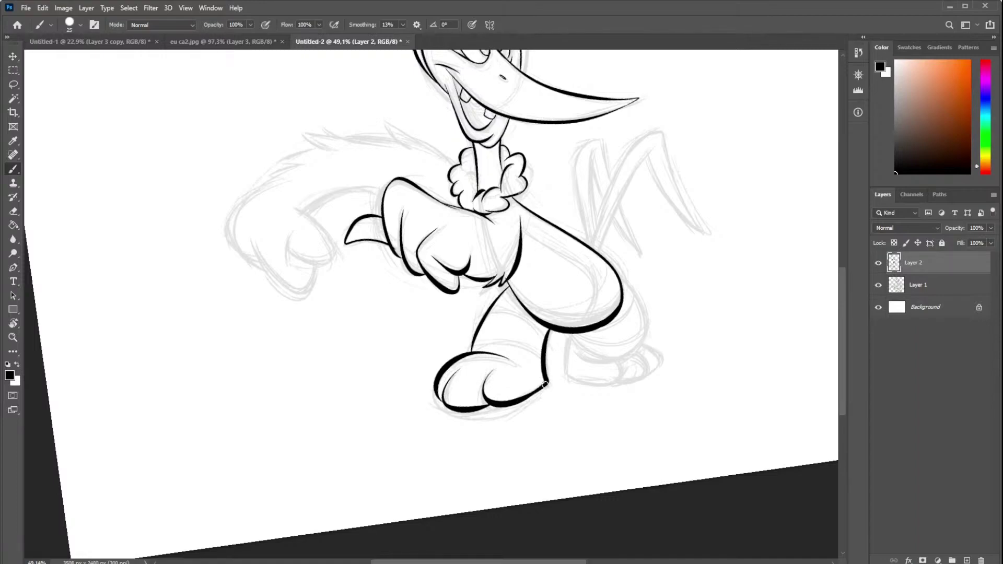
- Ink the line across the sock top and the back of the rear leg along the paw
drag(537, 342, 471, 347)
key(ctrl+z)
mouse_move(535, 343)
mouse_down()
mouse_move(473, 348)
mouse_move(538, 343)
mouse_up()
key(ctrl+z)
mouse_move(488, 313)
mouse_down()
mouse_move(541, 326)
mouse_move(540, 290)
mouse_move(534, 325)
mouse_move(625, 298)
mouse_up()
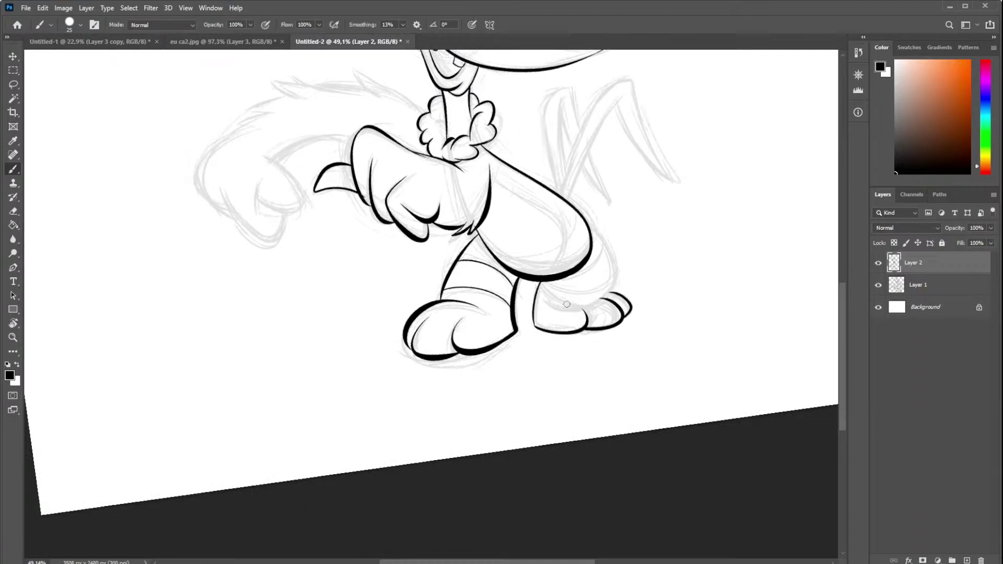
mouse_move(543, 286)
mouse_down()
mouse_move(609, 256)
mouse_move(611, 294)
mouse_up()
key(ctrl+z)
- Ink the rear leg's back edge down to the paw and the line under the thigh
key(ctrl+z)
mouse_move(541, 289)
mouse_down()
mouse_move(571, 302)
mouse_move(610, 293)
mouse_up()
mouse_move(593, 227)
mouse_down()
mouse_move(612, 259)
mouse_move(607, 298)
mouse_up()
mouse_move(545, 300)
mouse_down()
mouse_move(582, 310)
mouse_move(612, 299)
mouse_up()
key(ctrl+z)
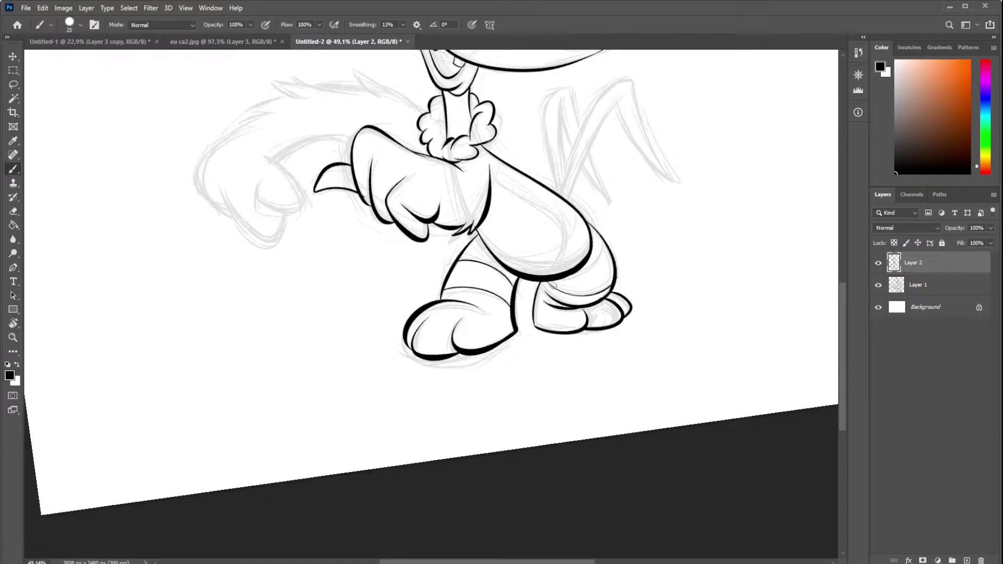
key(ctrl+z)
mouse_move(546, 284)
mouse_down()
mouse_move(585, 295)
mouse_move(613, 271)
mouse_up()
key(ctrl+z)
drag(548, 283, 612, 290)
key(ctrl+z)
drag(547, 285, 612, 292)
key(ctrl+z)
- Finish the under-thigh line and ink the thigh's right contour more thickly
mouse_move(543, 281)
mouse_down()
mouse_move(614, 271)
mouse_move(606, 240)
mouse_move(565, 276)
mouse_up()
key(ctrl+z)
drag(588, 225, 615, 263)
key(ctrl+z)
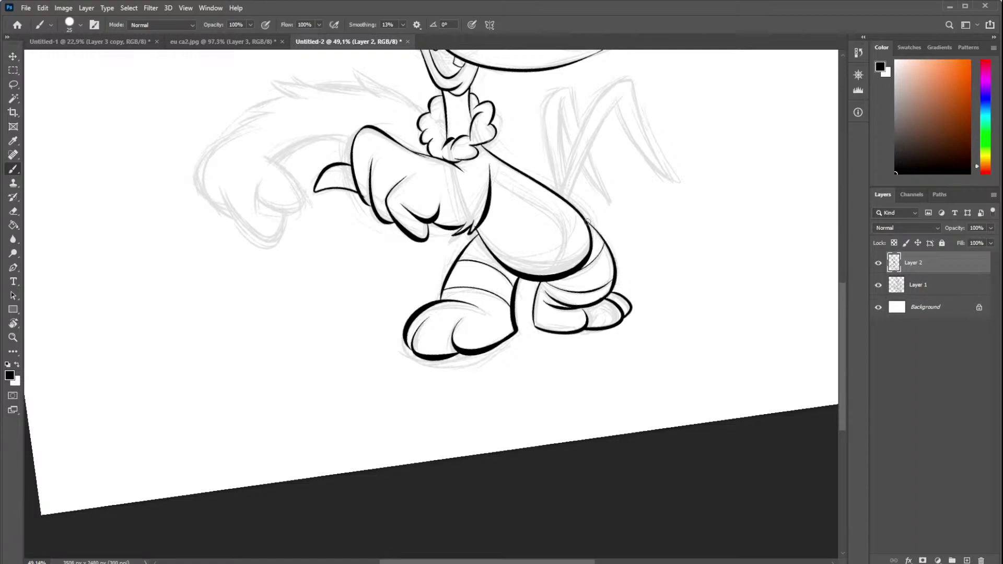
drag(586, 220, 608, 245)
drag(564, 199, 572, 325)
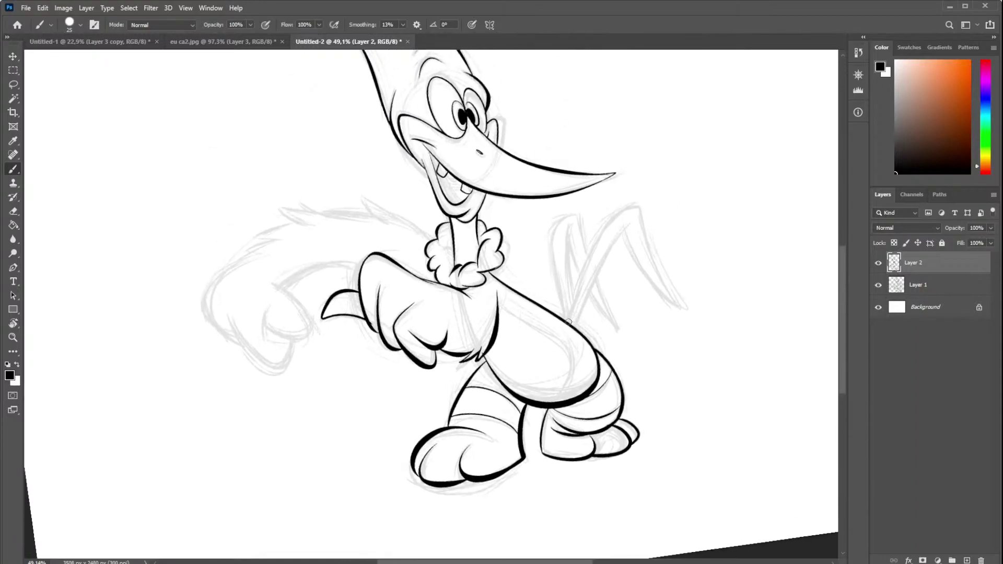
- Draw double left and right outlines for the right tail feather
drag(640, 210, 564, 324)
drag(634, 227, 579, 318)
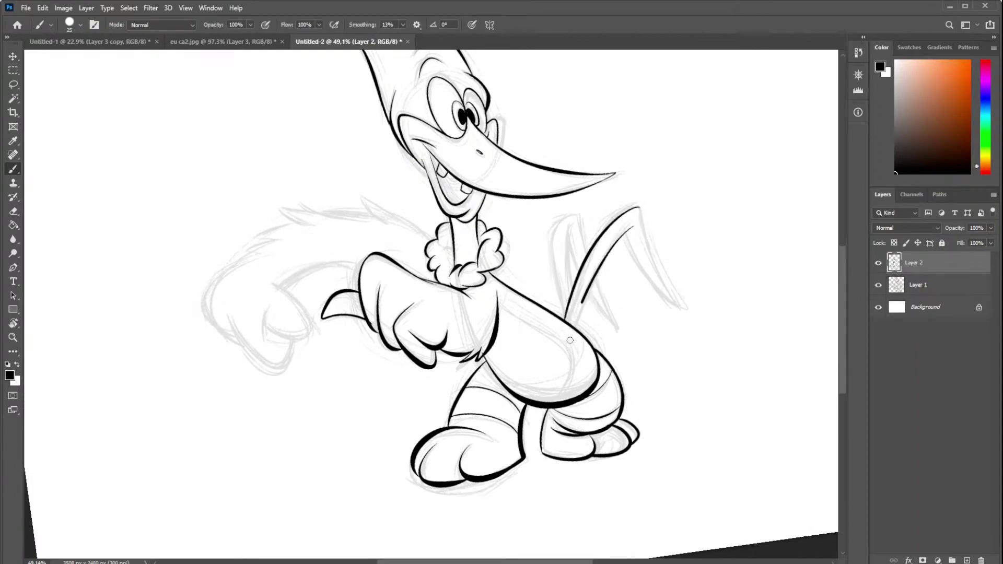
drag(640, 208, 677, 313)
drag(629, 235, 674, 313)
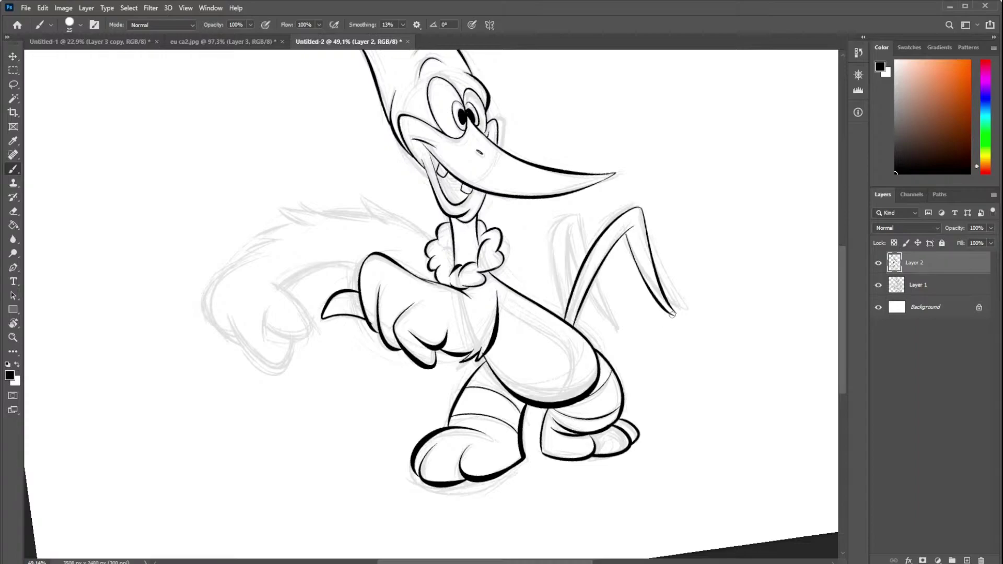
- Outline the left tail feather's outer and inner edges, close its tip and add an inner line
mouse_move(575, 217)
mouse_down()
mouse_move(549, 246)
mouse_move(564, 318)
mouse_up()
drag(574, 223, 565, 306)
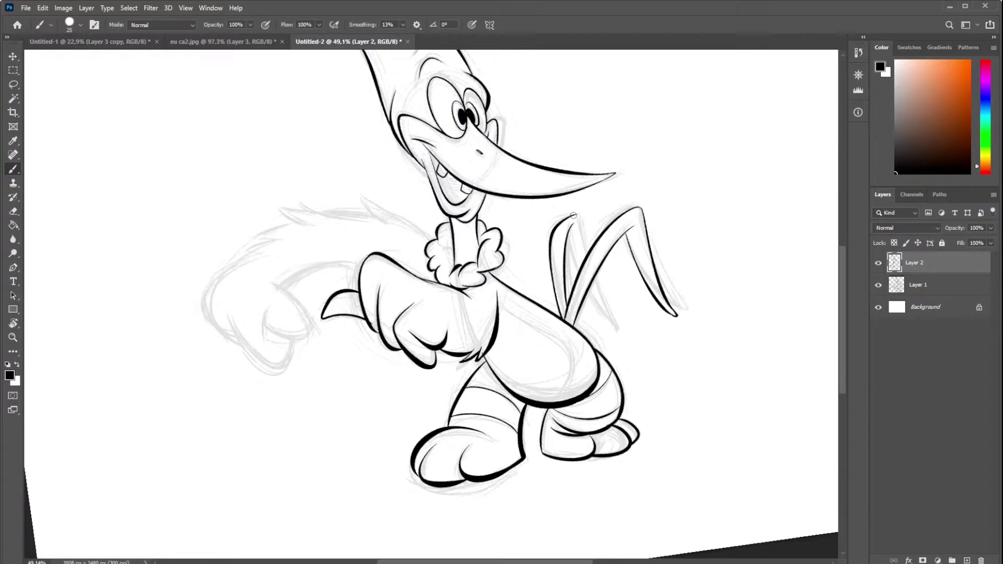
drag(574, 216, 614, 328)
drag(566, 238, 600, 312)
- Hide Layer 1's sketch to review the line art at a wider view, then show it again
click(879, 284)
key(ctrl+minus)
key(Escape)
alt+click(532, 331)
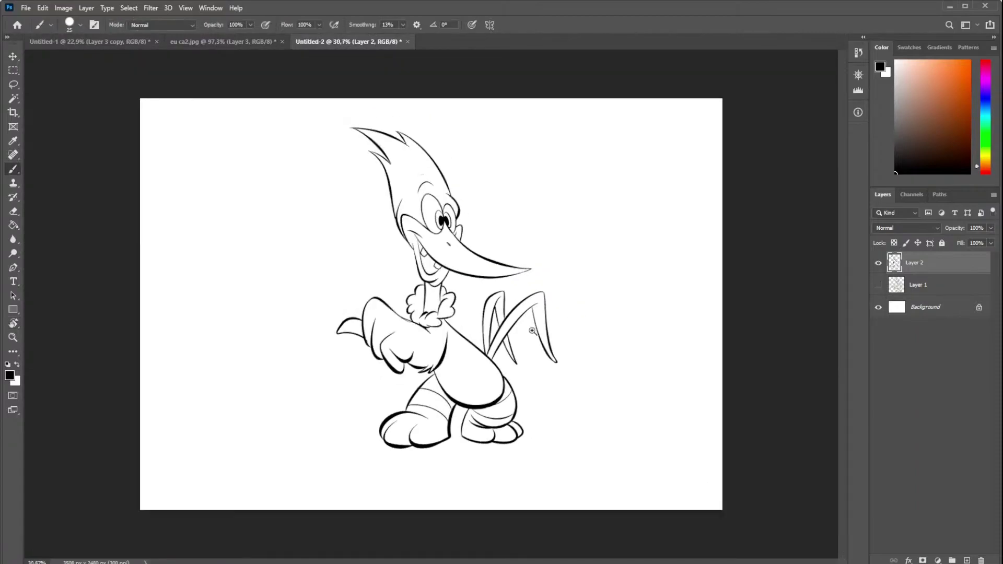
drag(532, 331, 746, 318)
click(879, 285)
- Thicken the mouth's left edge, the right cheek edge and the chin line under the beak
mouse_move(381, 194)
mouse_down()
mouse_move(436, 238)
mouse_move(418, 288)
mouse_up()
key(ctrl+z)
drag(408, 237, 424, 306)
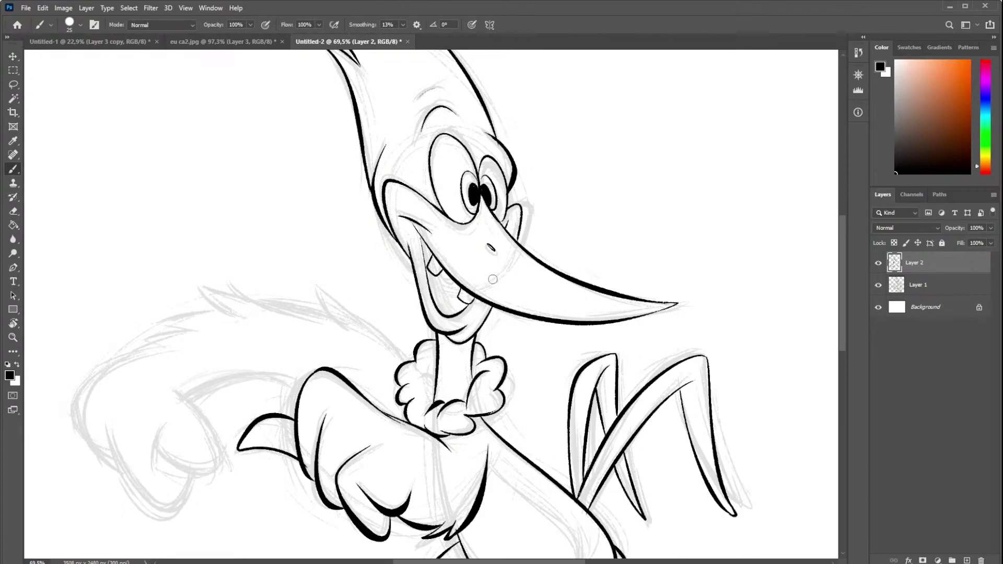
drag(522, 215, 523, 241)
drag(442, 334, 491, 306)
scroll(492, 309, down, 5)
- Ink the plume curve left of the hand and the finger's heavy right edge
scroll(432, 269, up, 2)
scroll(388, 302, up, 2)
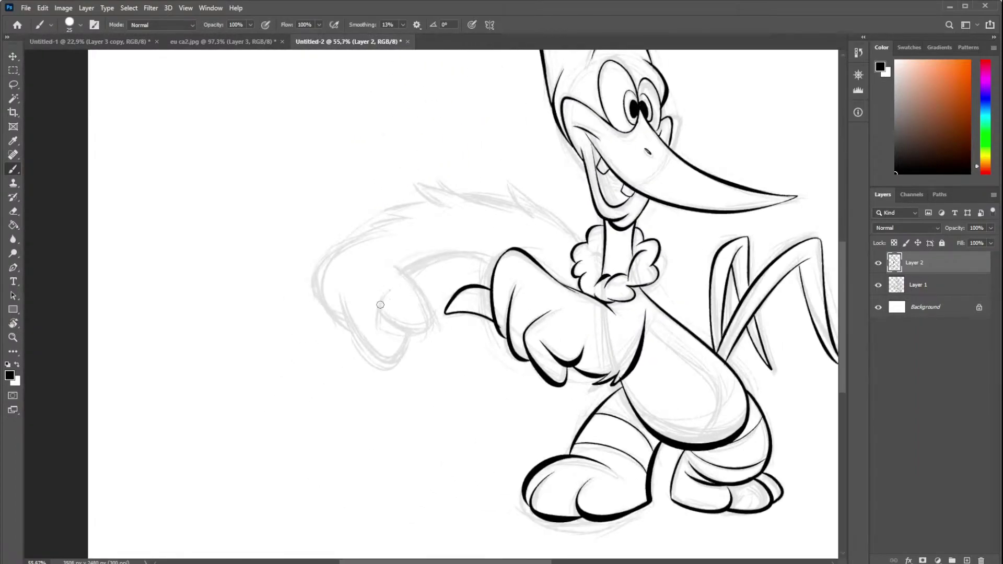
drag(389, 287, 376, 358)
key(ctrl+z)
mouse_move(345, 304)
mouse_down()
mouse_move(389, 362)
mouse_move(426, 327)
mouse_up()
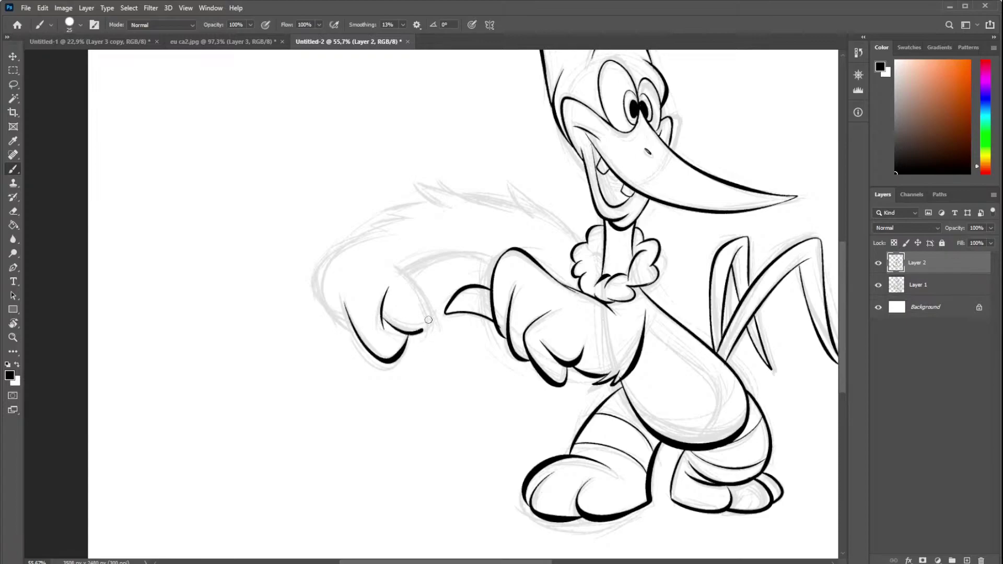
drag(401, 270, 422, 329)
key(ctrl+z)
drag(400, 268, 424, 330)
key(ctrl+z)
drag(401, 269, 425, 327)
key(ctrl+z)
drag(402, 270, 426, 328)
- Ink the forearm's top line and the hand's outer curve and left outline
mouse_move(407, 277)
mouse_down()
mouse_move(499, 256)
mouse_move(411, 271)
mouse_up()
key(ctrl+z)
key(ctrl+z)
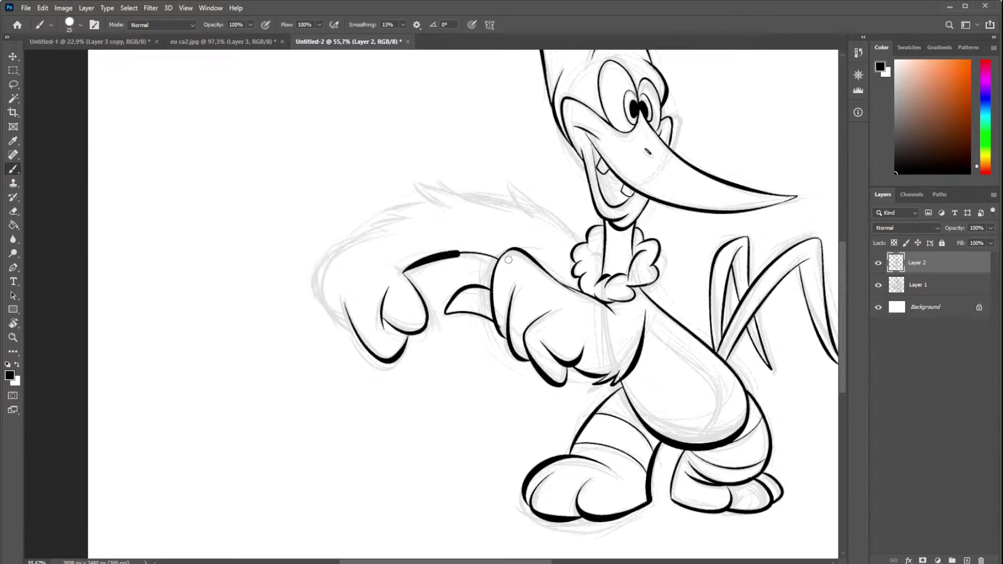
mouse_move(499, 255)
mouse_down()
mouse_move(416, 266)
mouse_move(489, 255)
mouse_move(497, 262)
mouse_up()
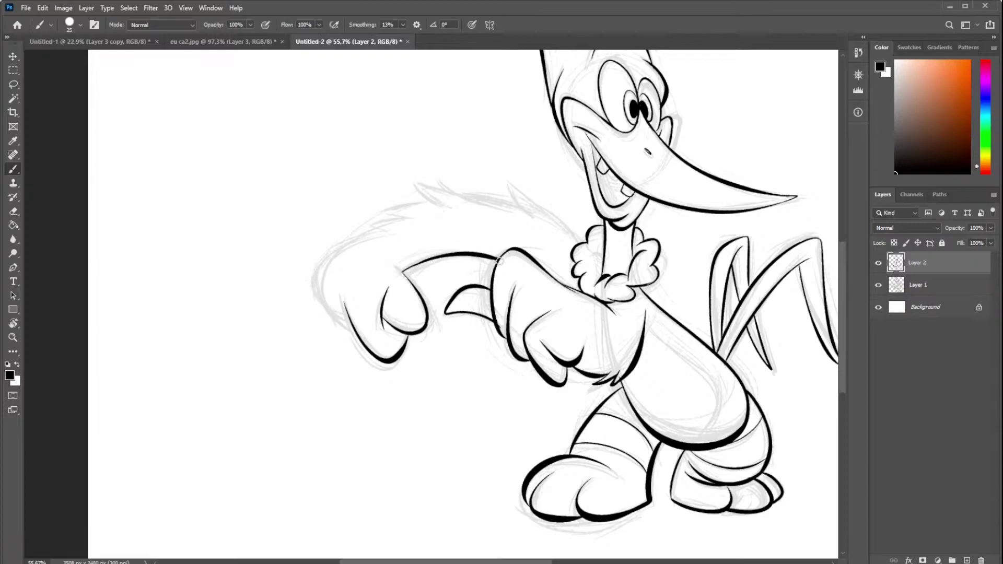
key(ctrl+z)
drag(405, 271, 492, 258)
drag(389, 266, 422, 322)
mouse_move(358, 236)
mouse_down()
mouse_move(327, 261)
mouse_move(317, 310)
mouse_up()
key(ctrl+z)
key(ctrl+z)
drag(354, 235, 360, 334)
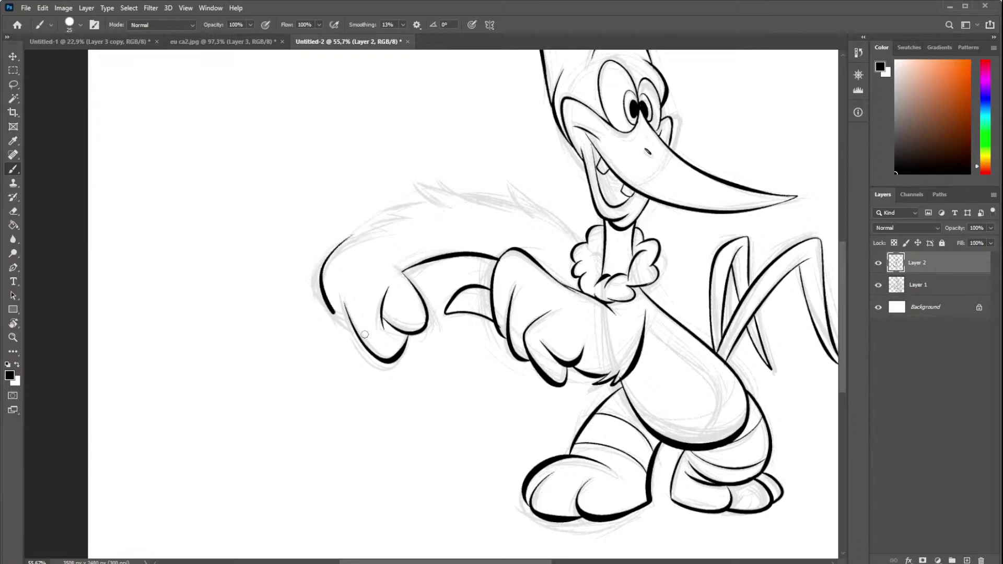
key(ctrl+z)
drag(356, 233, 358, 332)
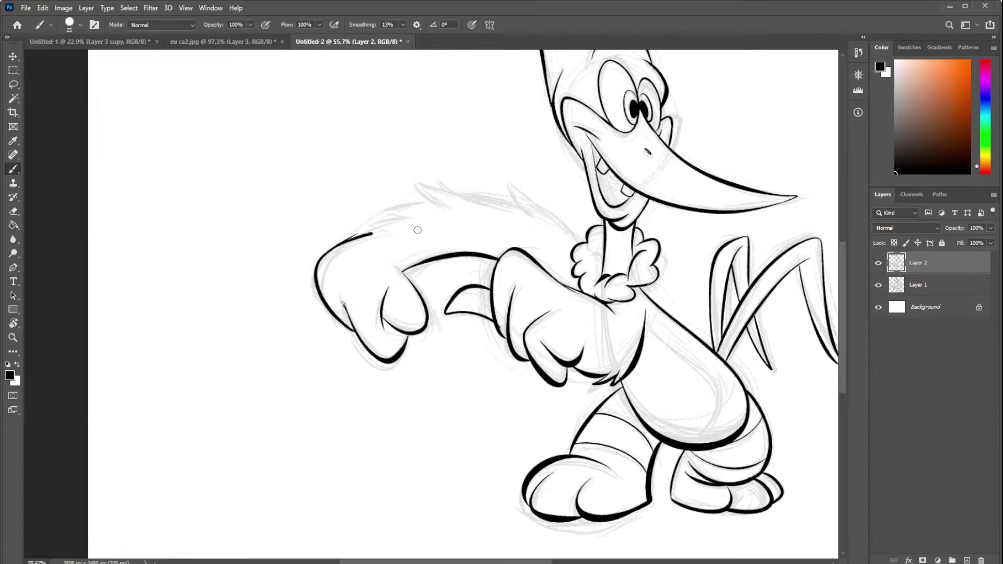
- Ink the hand's top outline and spiky fur running along the arm to the neck frill
drag(319, 254, 397, 218)
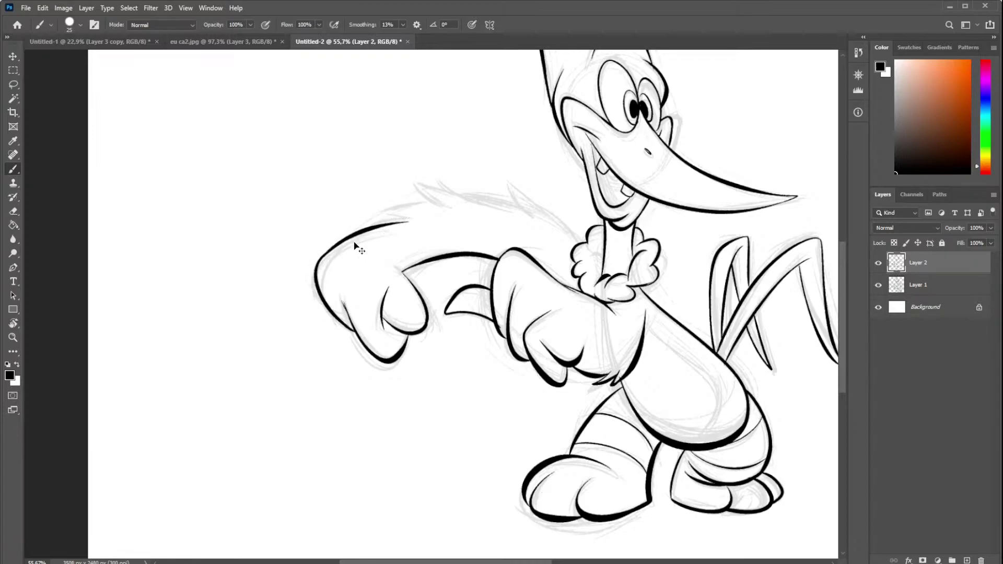
key(ctrl+z)
mouse_move(320, 259)
mouse_down()
mouse_move(406, 215)
mouse_move(385, 214)
mouse_move(458, 210)
mouse_move(434, 192)
mouse_move(514, 205)
mouse_up()
key(ctrl+z)
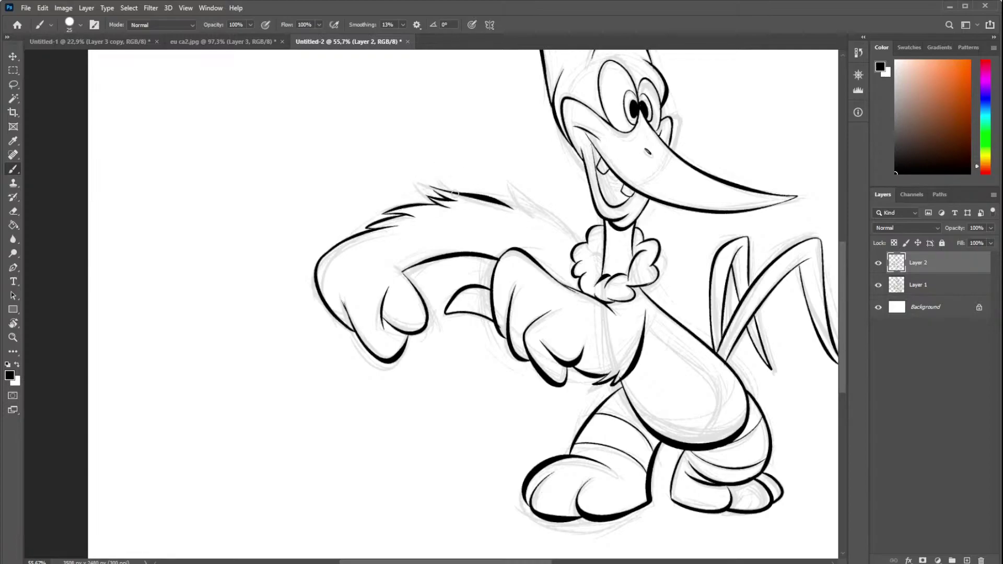
key(ctrl+z)
mouse_move(454, 195)
mouse_down()
mouse_move(518, 205)
mouse_move(511, 187)
mouse_move(501, 187)
mouse_move(573, 246)
mouse_up()
key(ctrl+z)
key(ctrl+z)
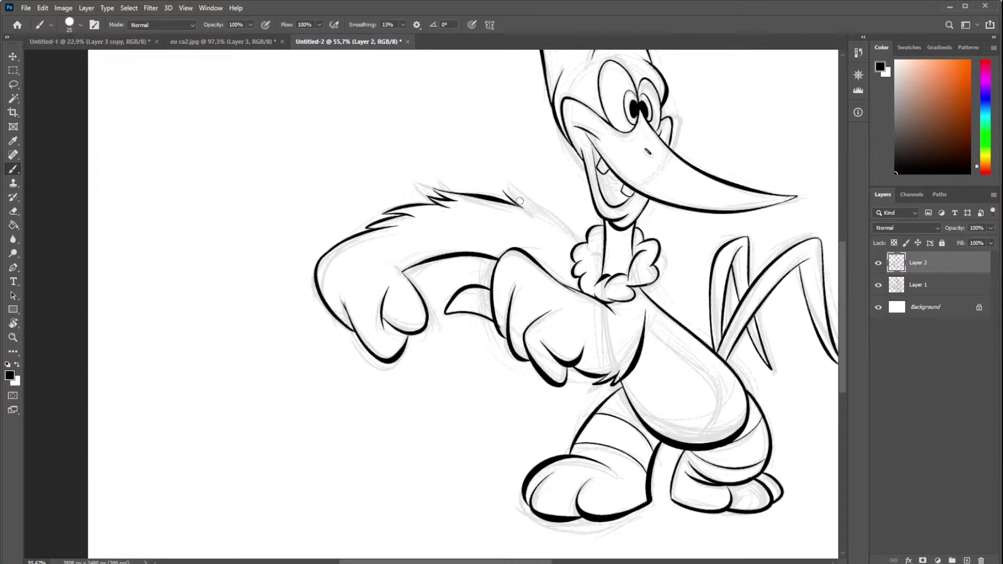
drag(505, 191, 582, 246)
- Add ink lines inside the woodpecker's open mouth
scroll(537, 268, up, 2)
scroll(604, 214, up, 1)
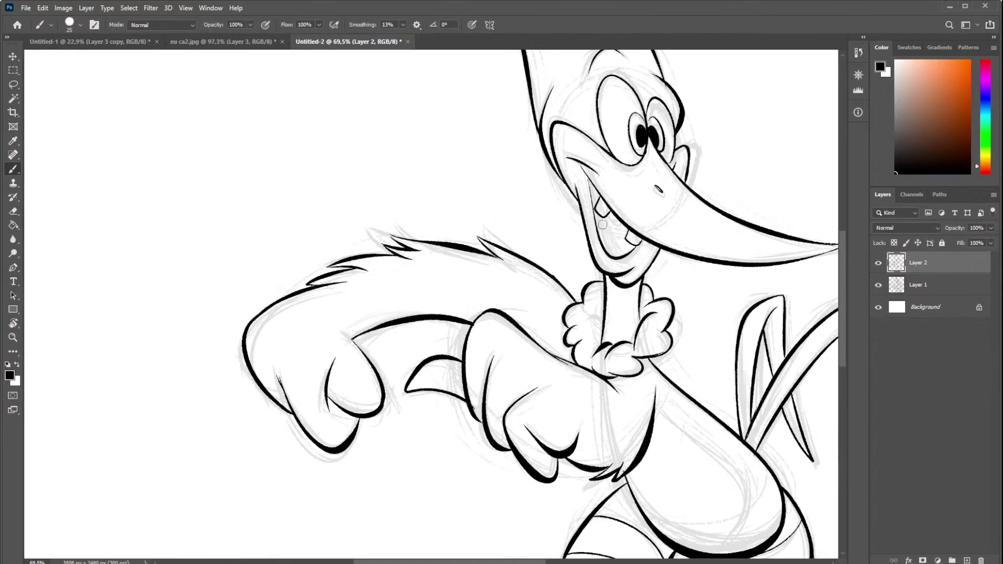
drag(606, 227, 627, 254)
scroll(622, 236, down, 1)
- Bring the woodpecker's face into view and make Layer 2 active with black ink
scroll(564, 291, down, 1)
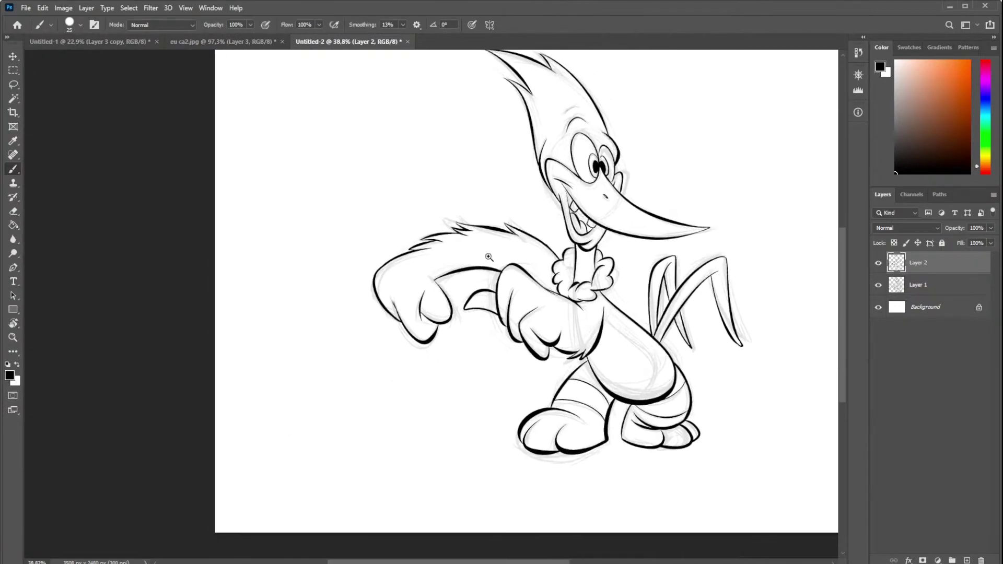
scroll(498, 289, down, 1)
scroll(524, 269, down, 1)
scroll(524, 268, up, 1)
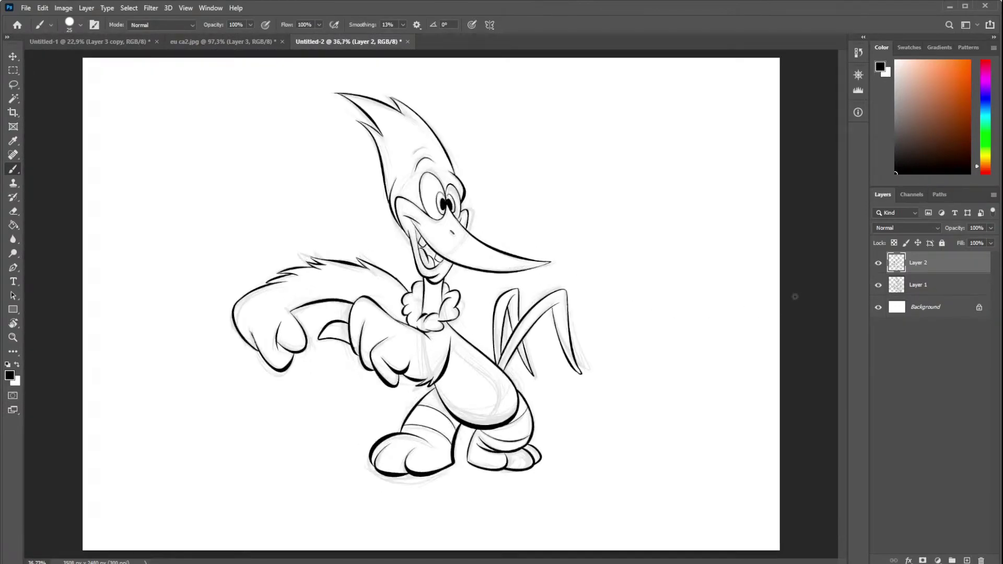
scroll(526, 288, down, 2)
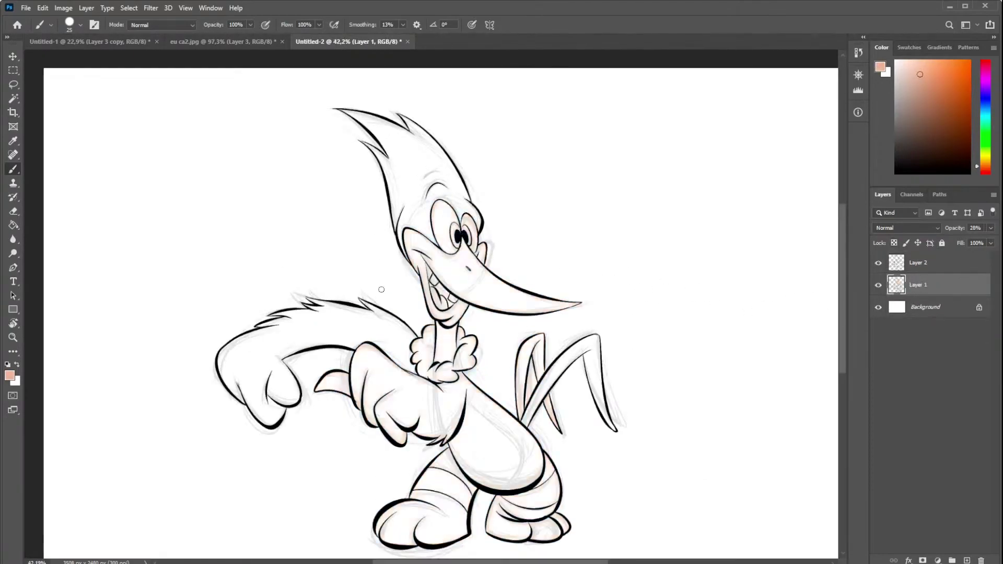
scroll(381, 290, up, 1)
drag(366, 262, 512, 242)
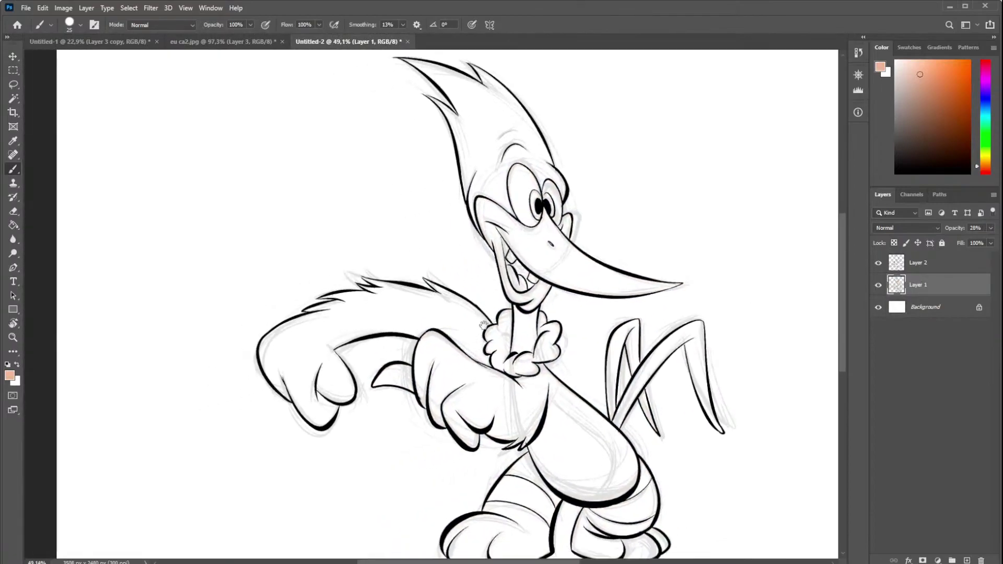
scroll(518, 261, up, 2)
click(928, 267)
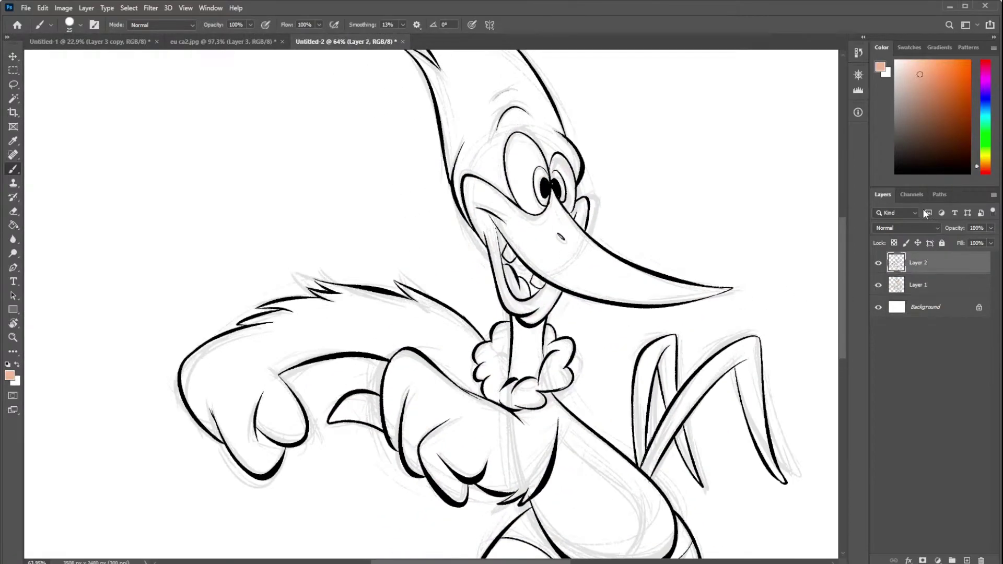
key(d)
- Zoom to the top of the head and clean up the crest with the Eraser
drag(458, 101, 500, 226)
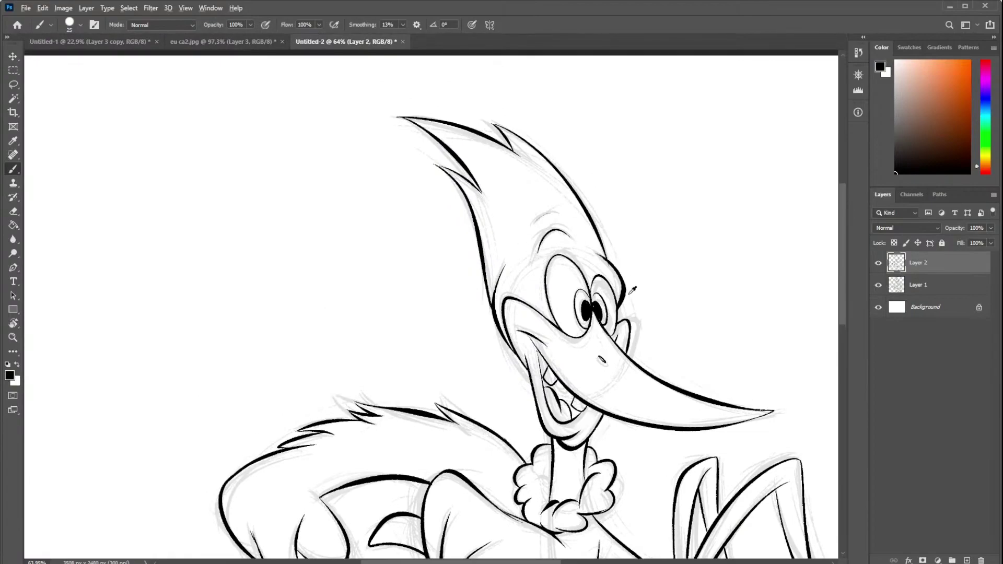
scroll(601, 308, up, 4)
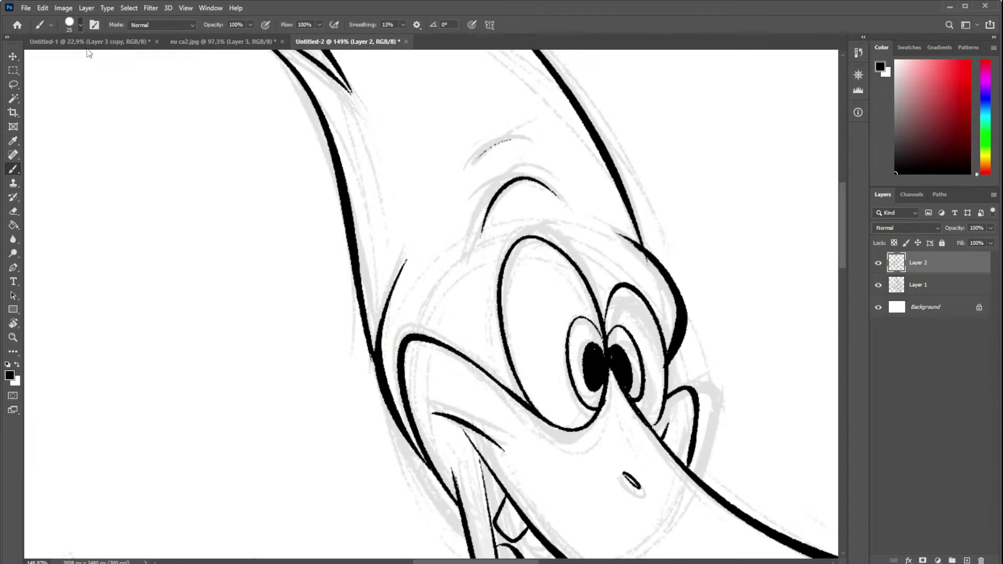
key(e)
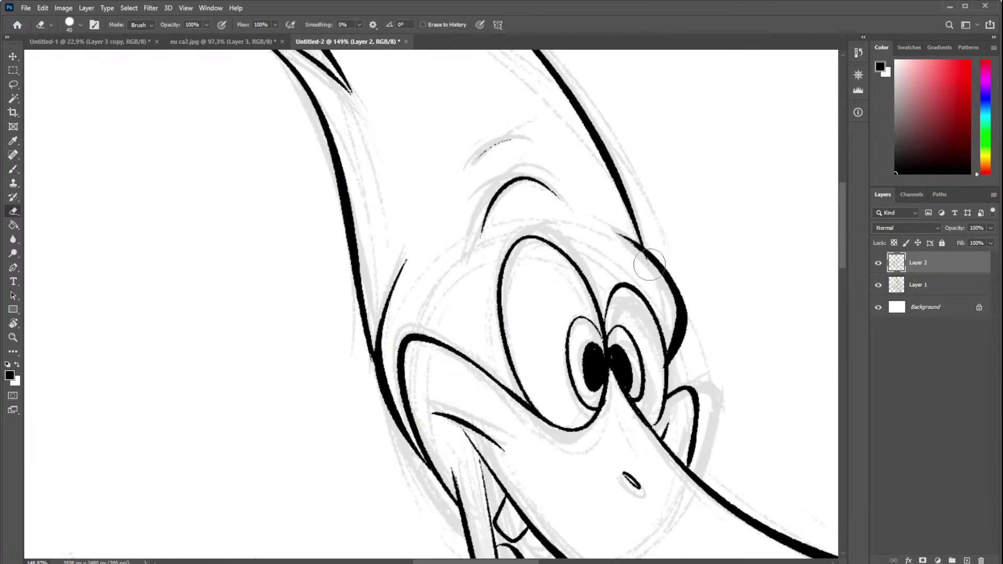
scroll(399, 278, up, 5)
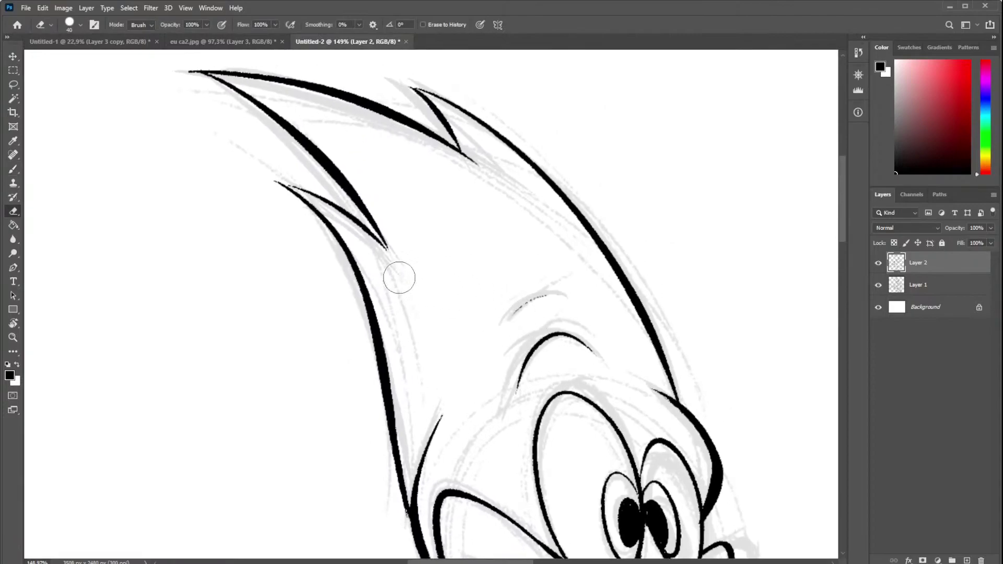
- Retrace and extend the upper crest spike in black, then re-centre the whole woodpecker
key(b)
drag(399, 254, 485, 263)
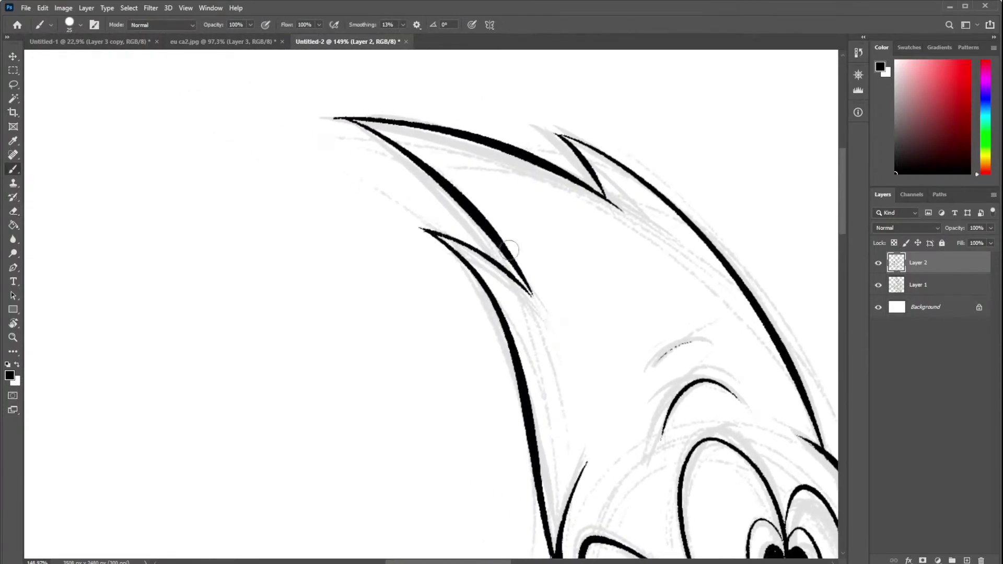
drag(550, 131, 601, 173)
scroll(526, 165, down, 2)
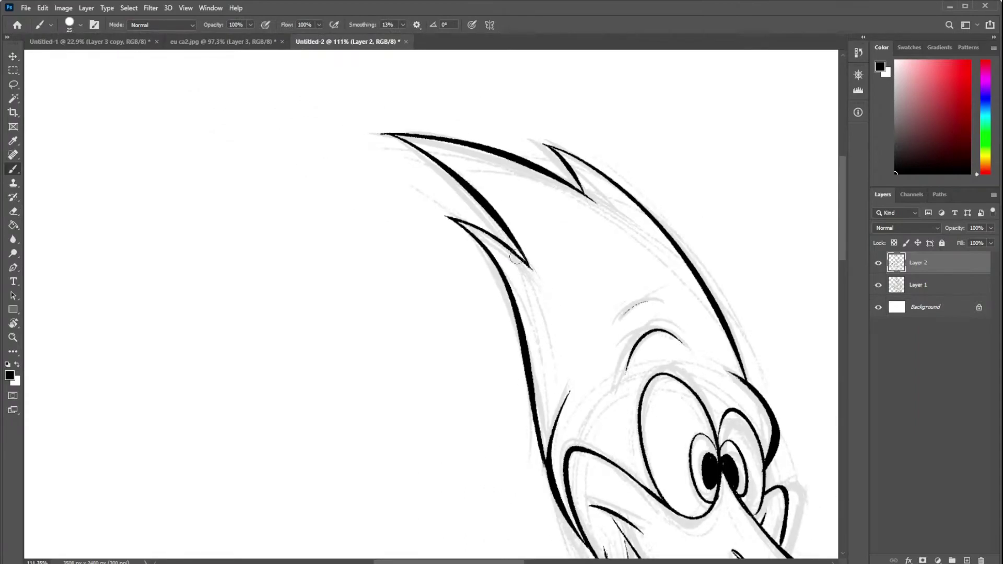
scroll(537, 273, down, 5)
drag(556, 280, 518, 220)
scroll(550, 279, down, 2)
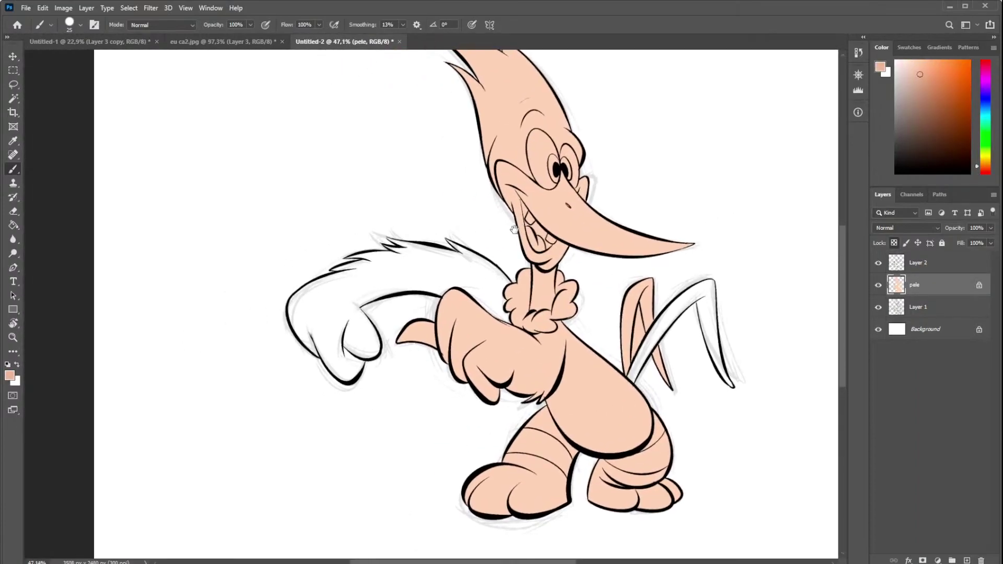
- Delete the peach pele fill and make Layer 2 active with black ink
key(Delete)
scroll(626, 355, up, 4)
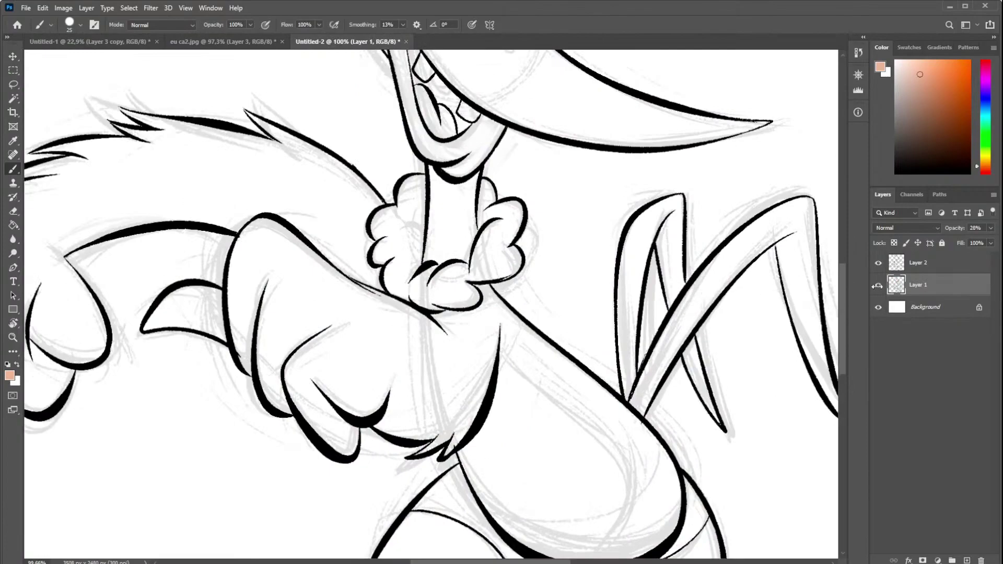
click(928, 266)
key(d)
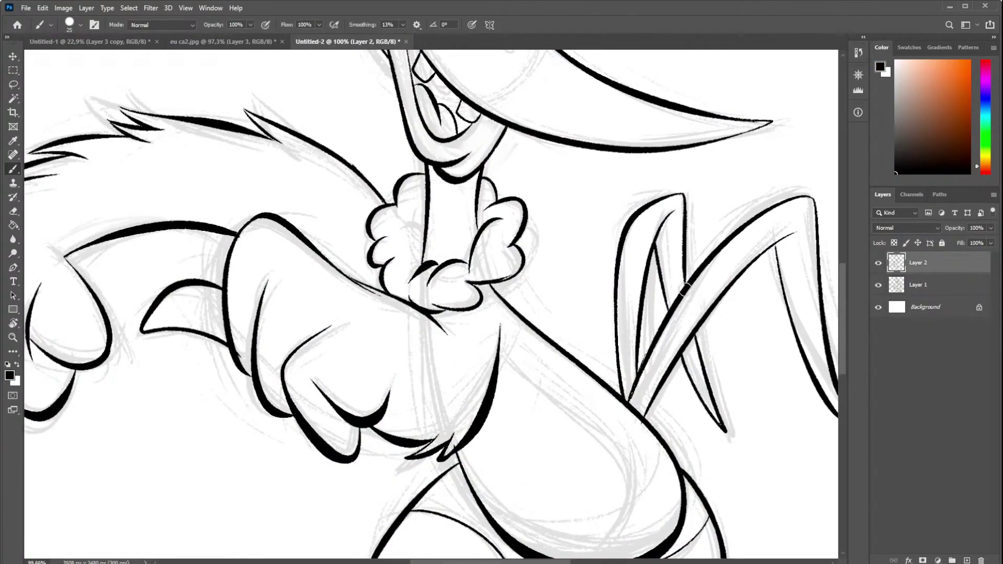
- Redraw the arm's fur spike with a taller tip, then fit the whole character in view
drag(221, 187, 538, 238)
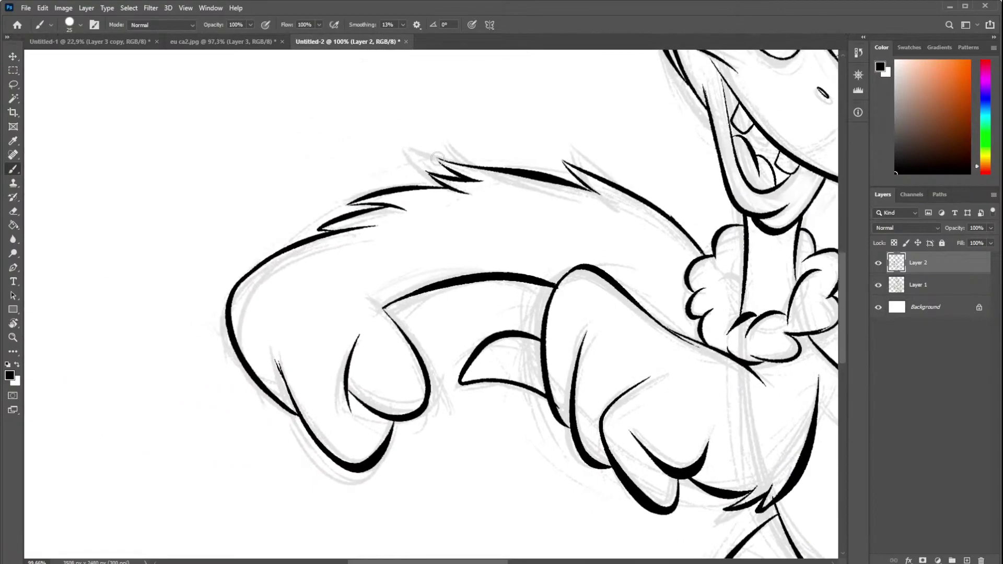
key(ctrl+z)
drag(467, 177, 434, 152)
mouse_move(445, 317)
mouse_down()
mouse_move(396, 298)
mouse_move(413, 309)
mouse_up()
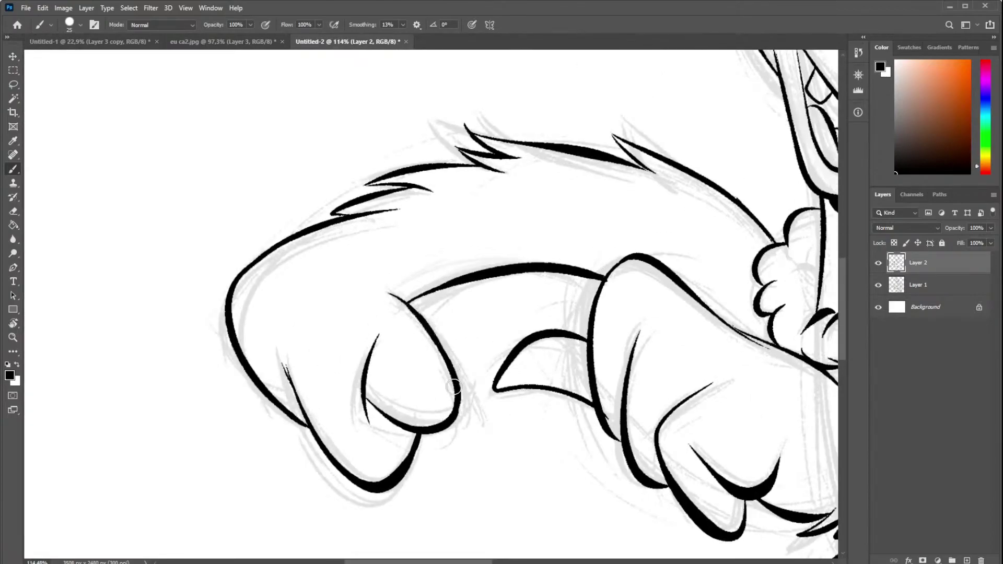
scroll(459, 313, down, 2)
scroll(460, 314, down, 3)
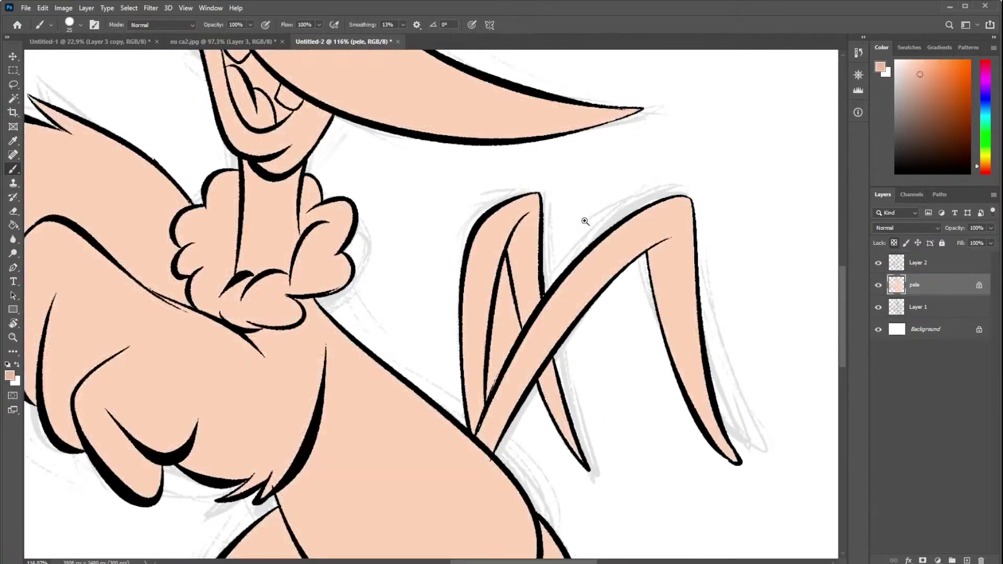
drag(585, 221, 825, 300)
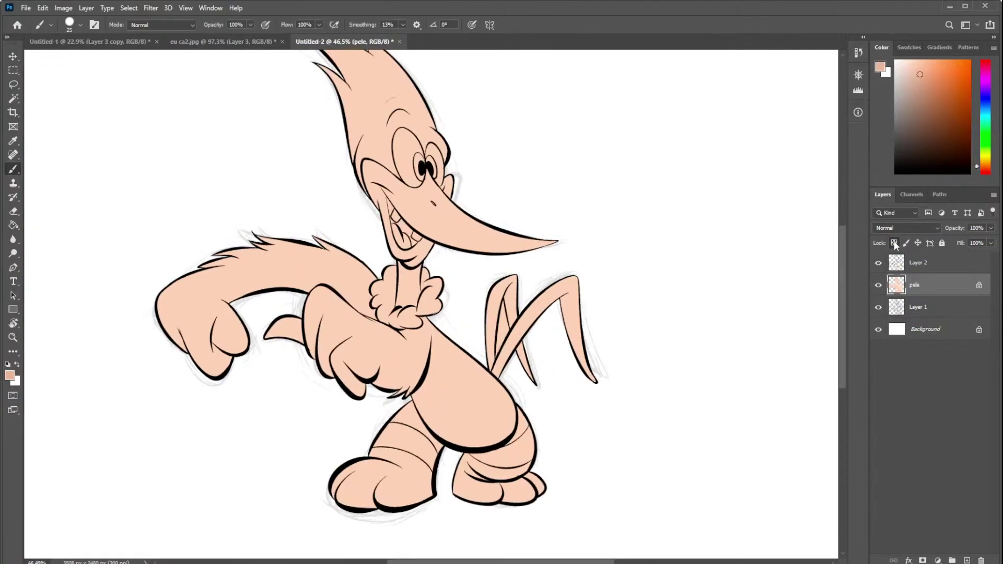
click(894, 243)
scroll(445, 256, up, 1)
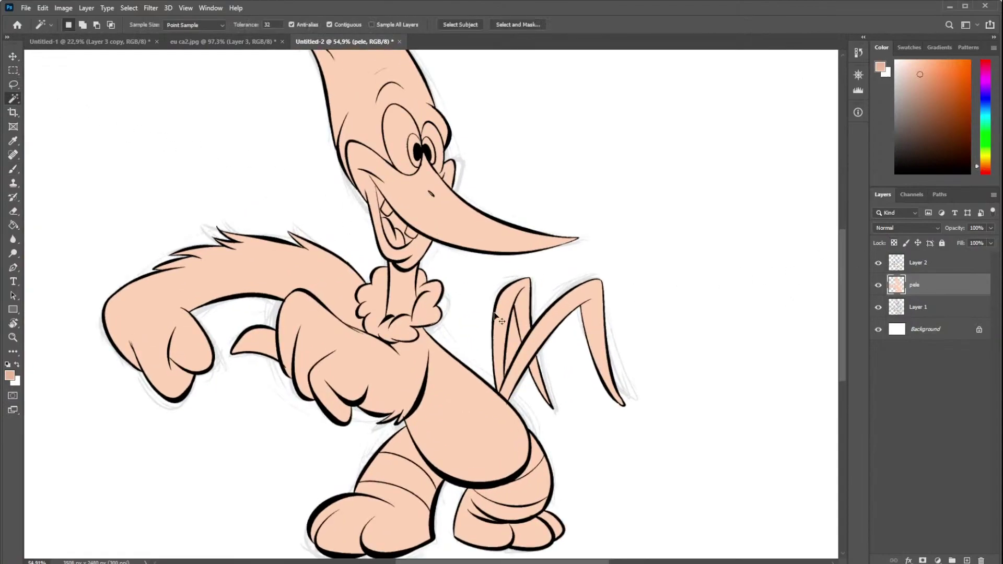
scroll(495, 316, up, 3)
click(713, 312)
key(alt+bracketright)
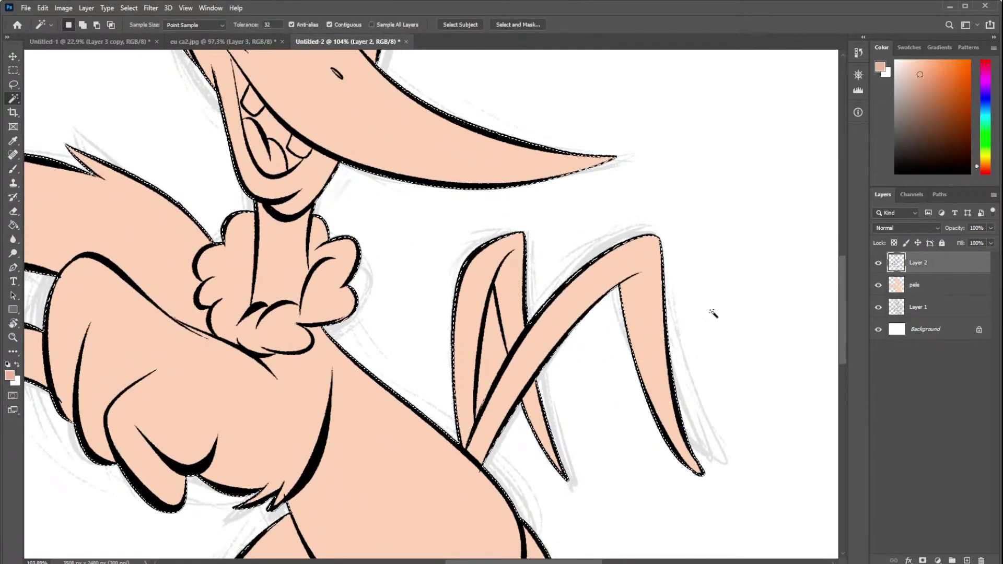
key(ctrl+d)
click(502, 365)
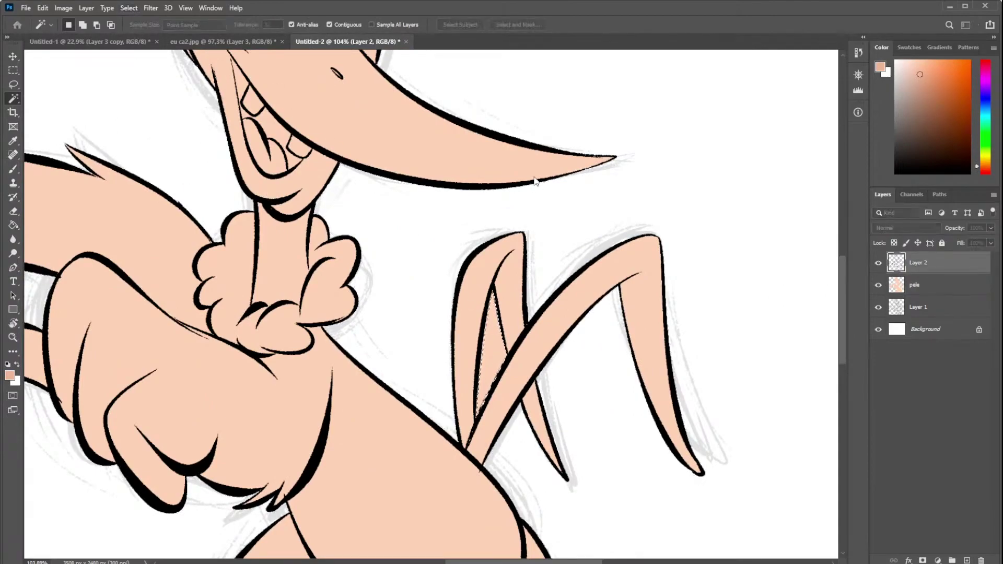
click(933, 289)
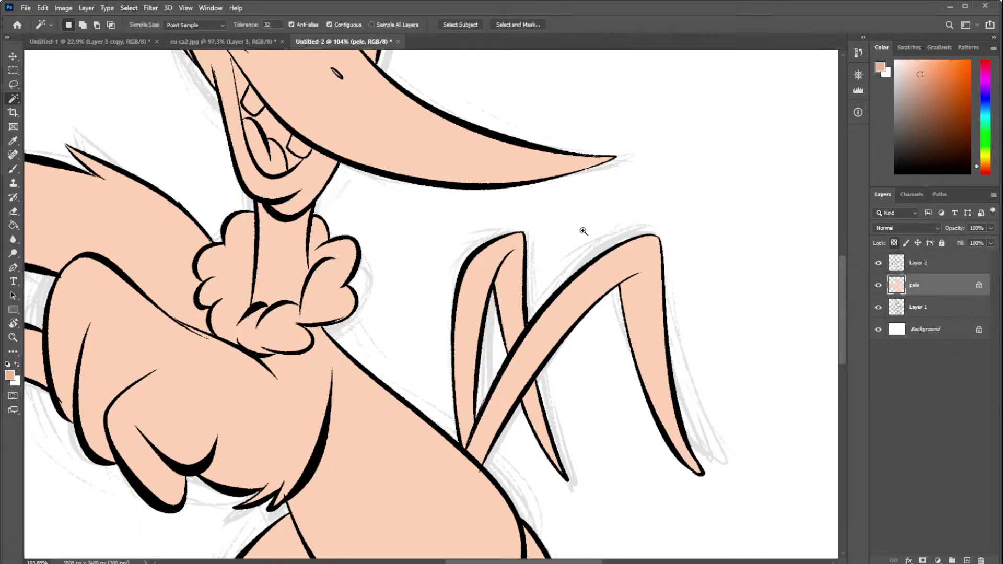
drag(584, 231, 482, 293)
click(13, 225)
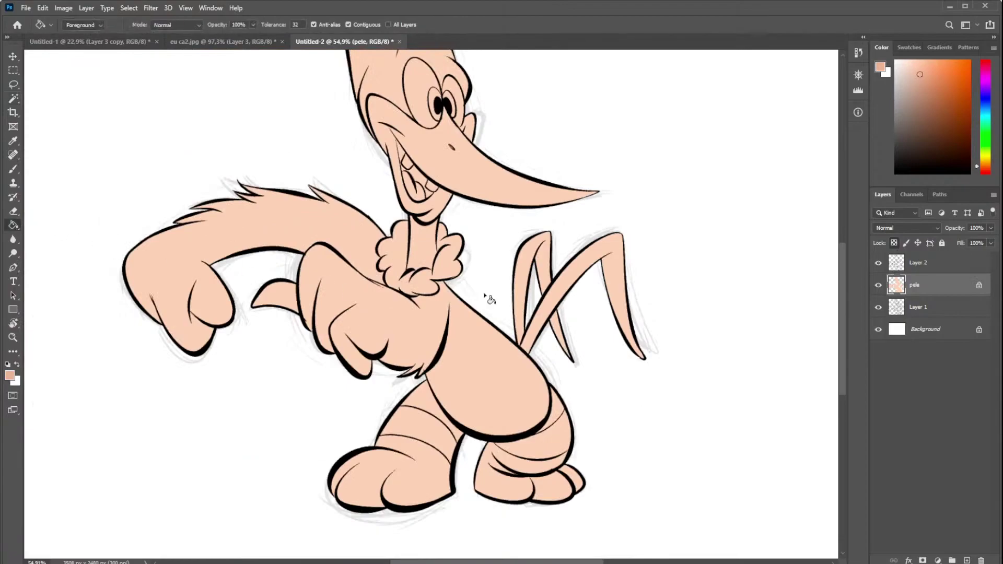
click(985, 107)
click(920, 89)
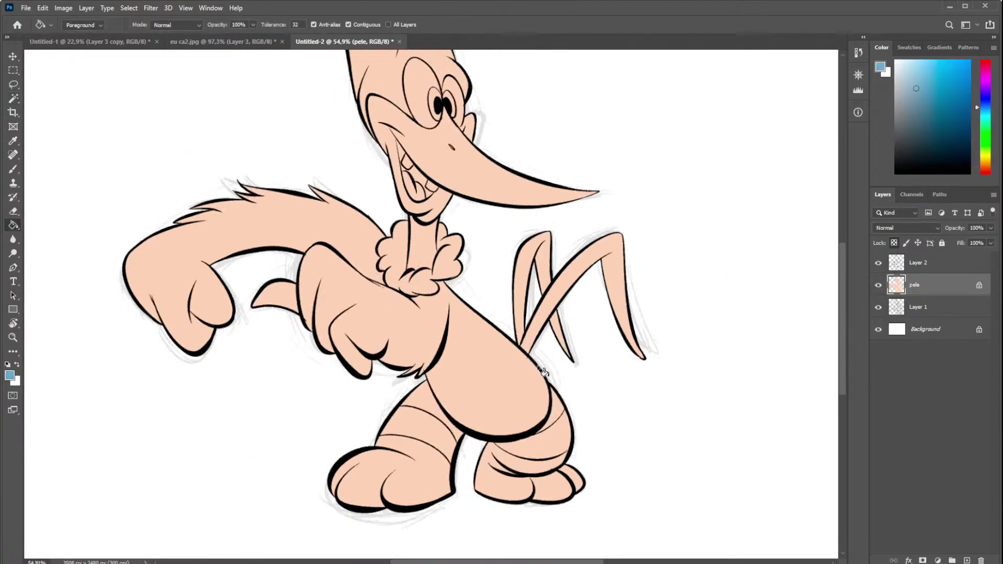
click(919, 263)
key(d)
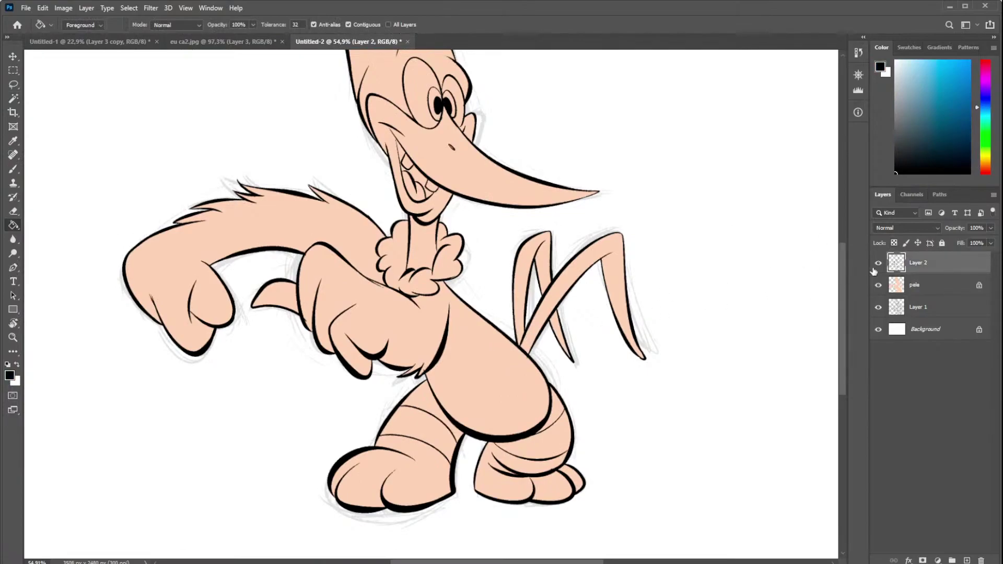
- Hide the pele fill and ink a curved line down the belly's right side, redrawing until it fits
click(882, 285)
key(b)
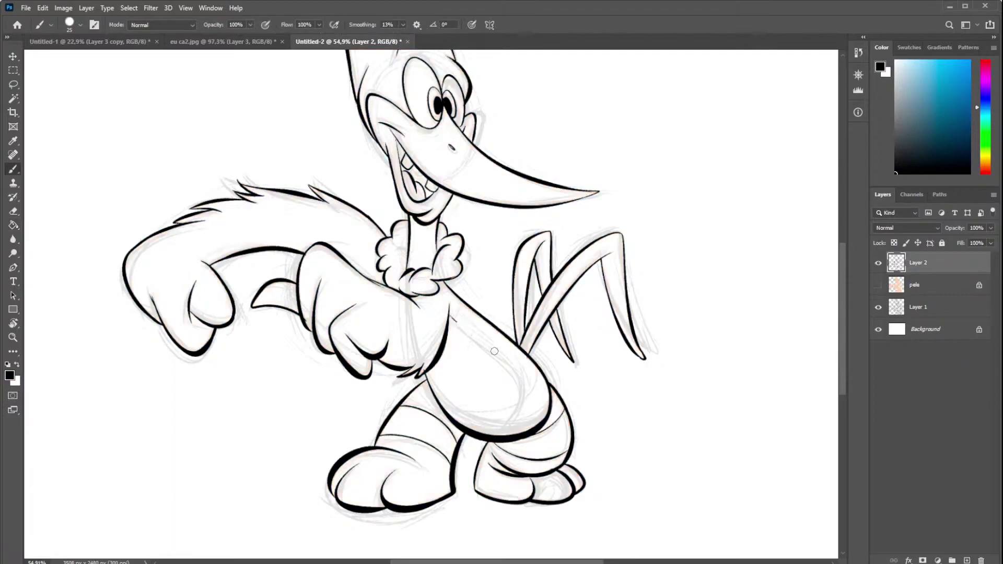
mouse_move(456, 321)
mouse_down()
mouse_move(517, 433)
mouse_move(521, 411)
mouse_up()
key(ctrl+z)
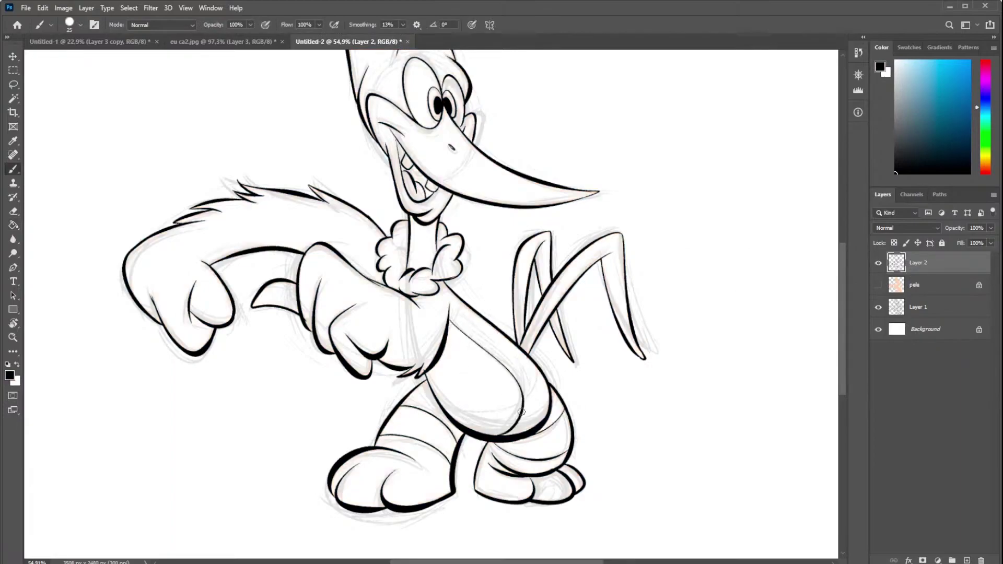
key(ctrl+z)
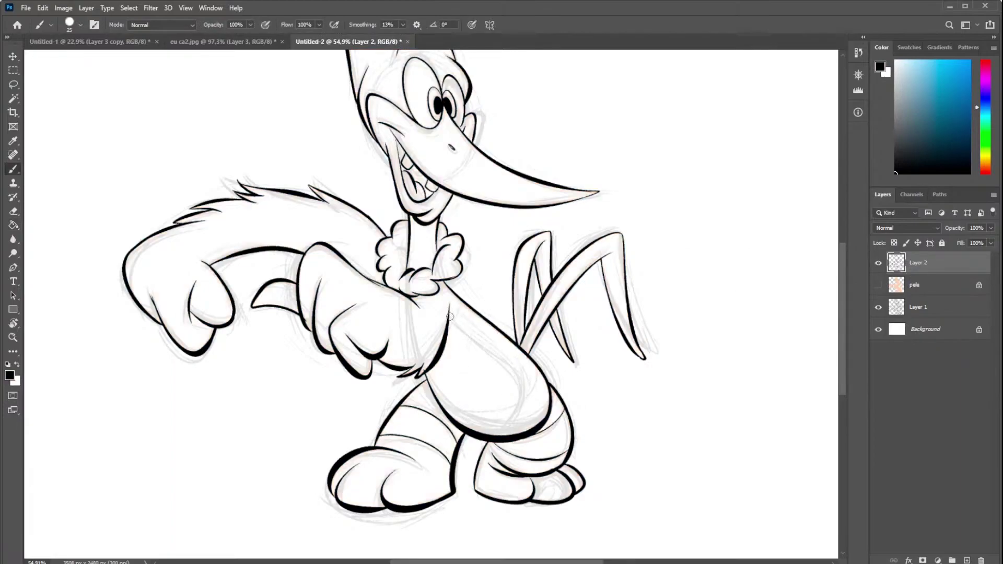
mouse_move(454, 326)
mouse_down()
mouse_move(522, 392)
mouse_move(483, 436)
mouse_up()
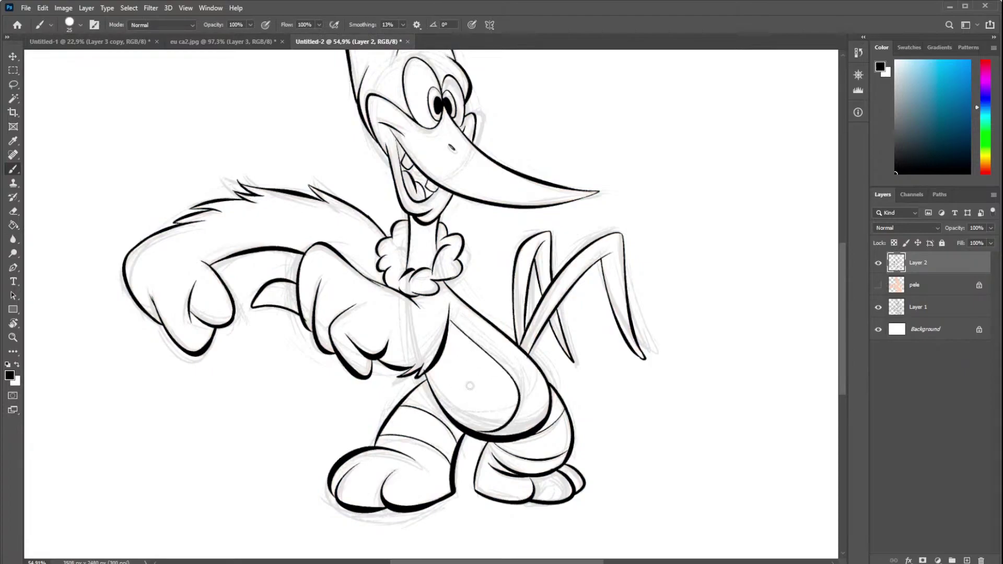
key(ctrl+z)
mouse_move(450, 320)
mouse_down()
mouse_move(525, 393)
mouse_move(520, 423)
mouse_up()
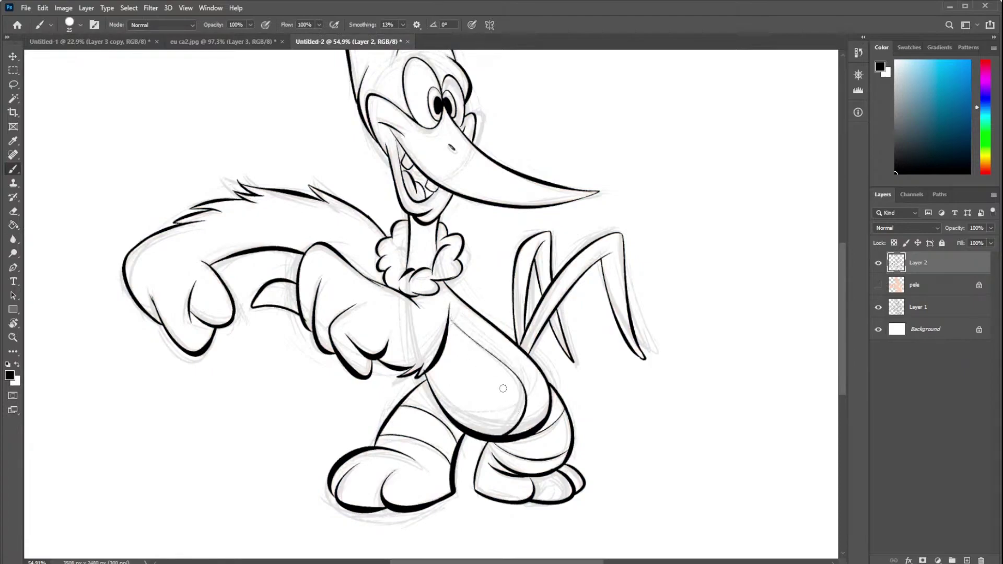
key(ctrl+z)
drag(452, 315, 523, 431)
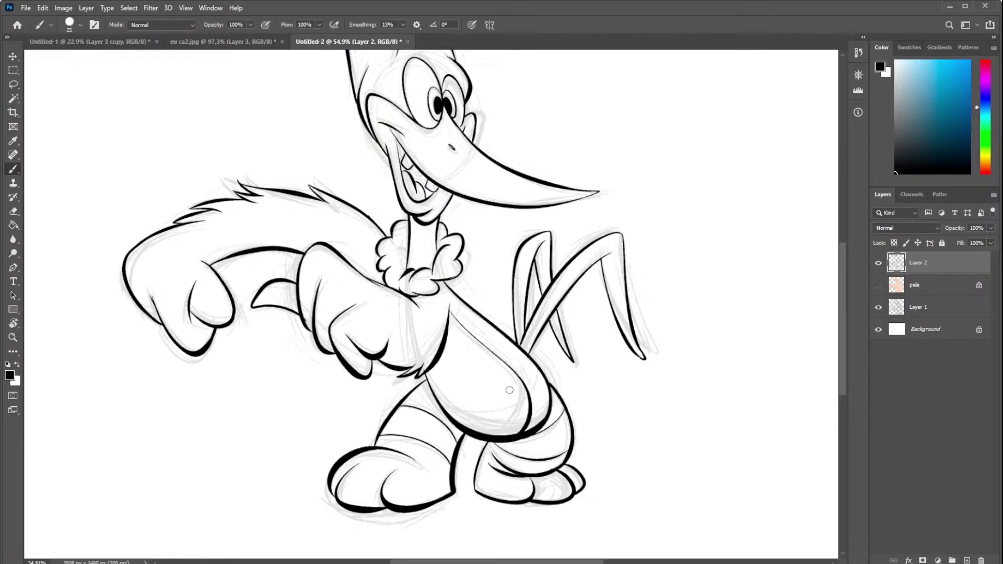
scroll(510, 390, down, 2)
scroll(366, 313, down, 5)
scroll(154, 248, up, 5)
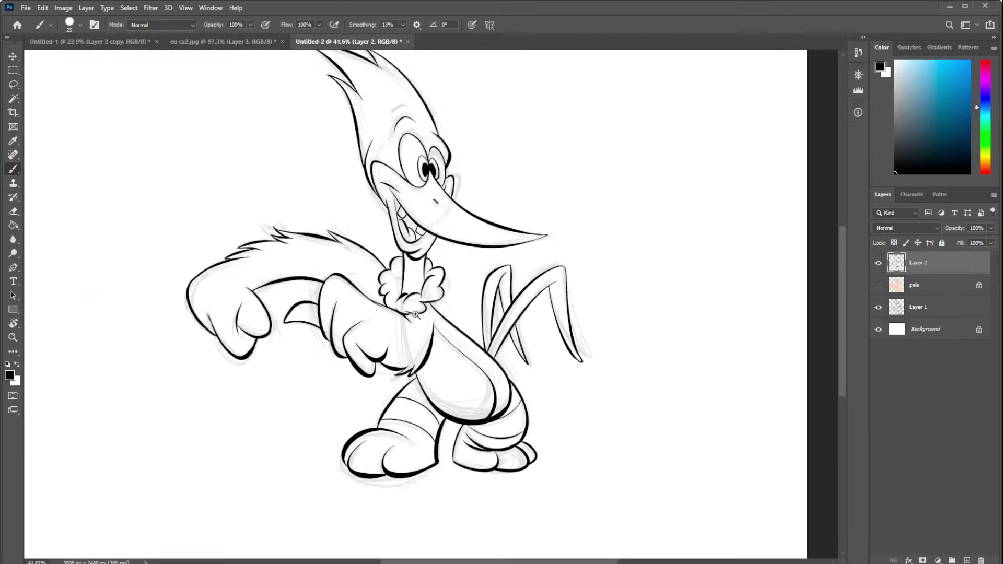
scroll(415, 314, up, 2)
- Show and select the pele layer, pick blue, and undo a whole-character bucket fill
click(14, 225)
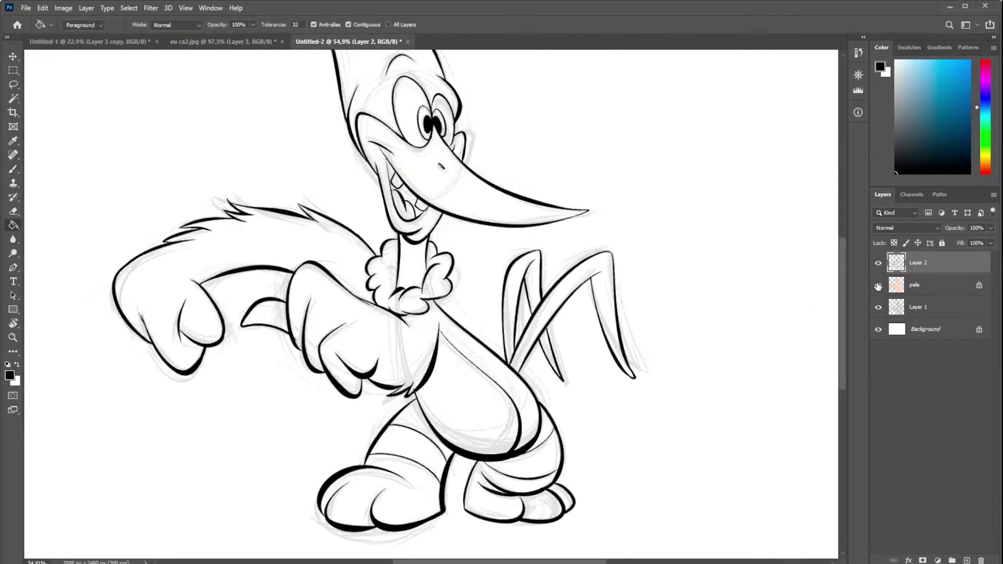
click(878, 285)
click(920, 286)
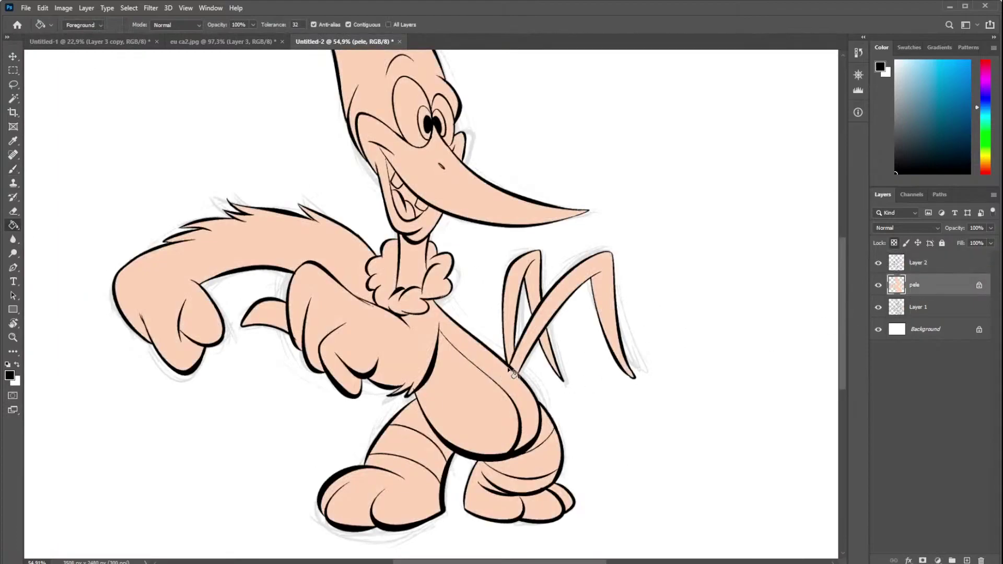
click(927, 98)
click(489, 366)
key(ctrl+z)
- Fill the torso, near arm, small arm piece and far left arm blue
click(460, 335)
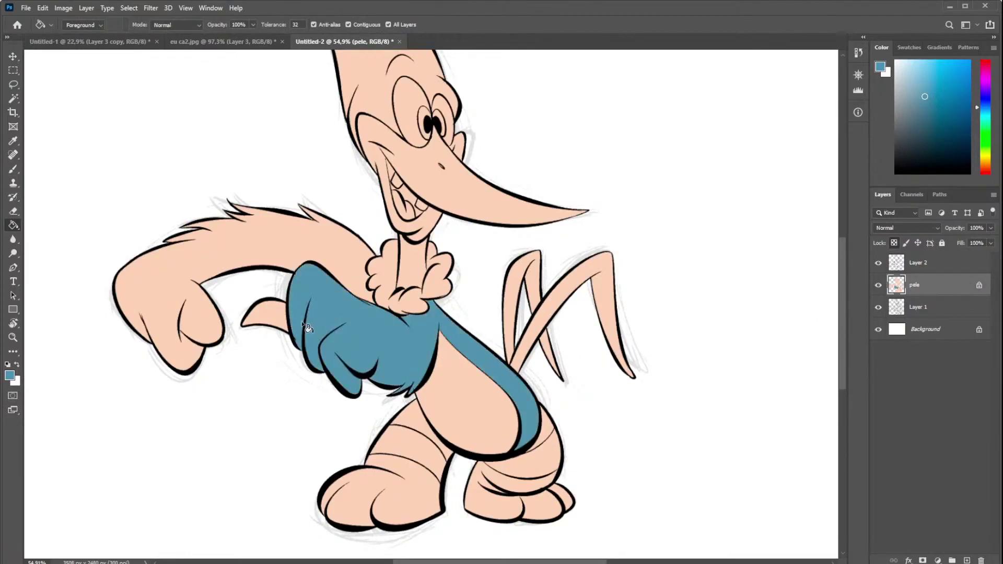
click(272, 310)
click(299, 239)
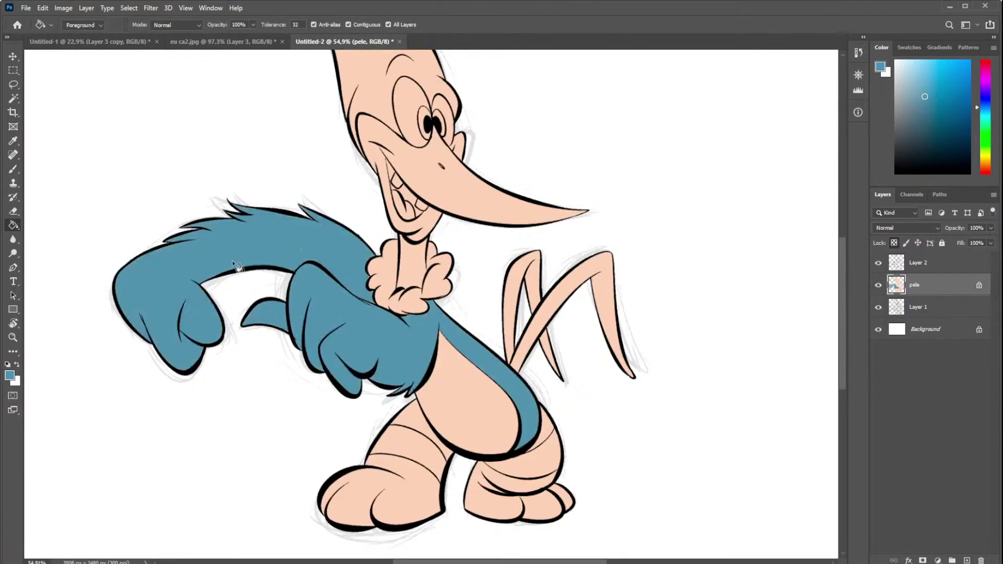
scroll(337, 255, down, 2)
scroll(457, 203, up, 2)
scroll(457, 204, down, 2)
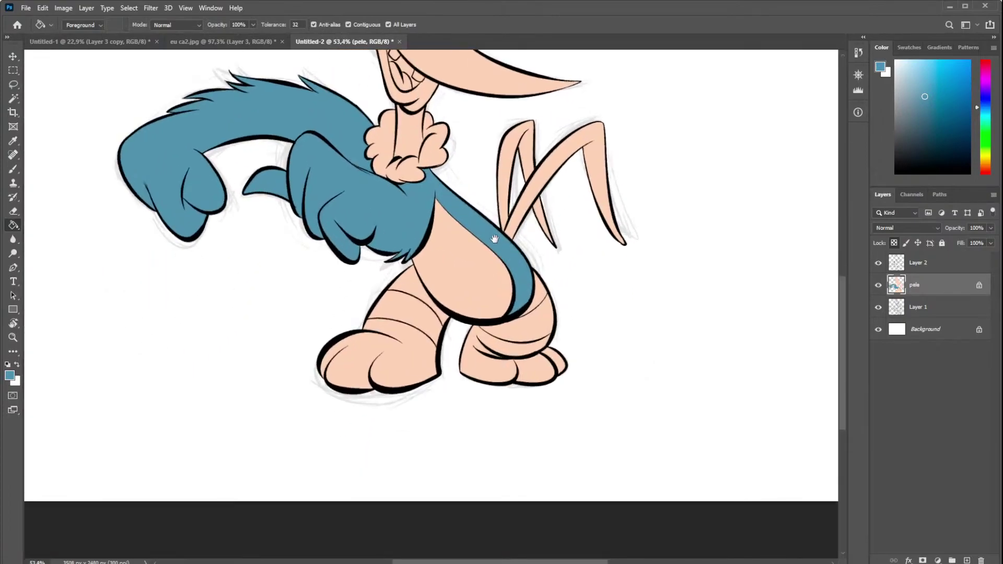
drag(493, 236, 522, 321)
- Fill the neck behind the collar blue, undoing the mistaken ruffle and neck fills
click(451, 220)
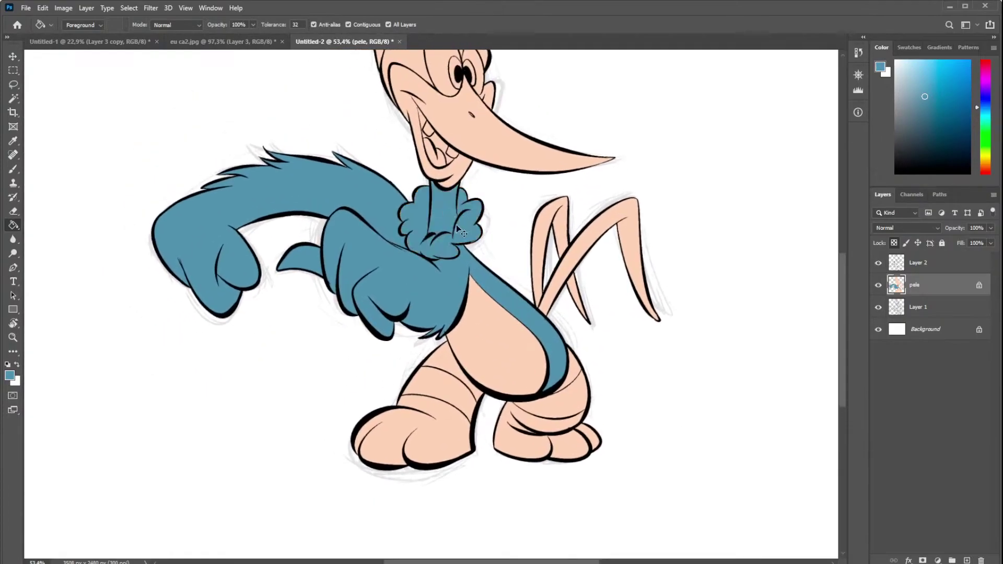
scroll(444, 200, up, 5)
key(ctrl+z)
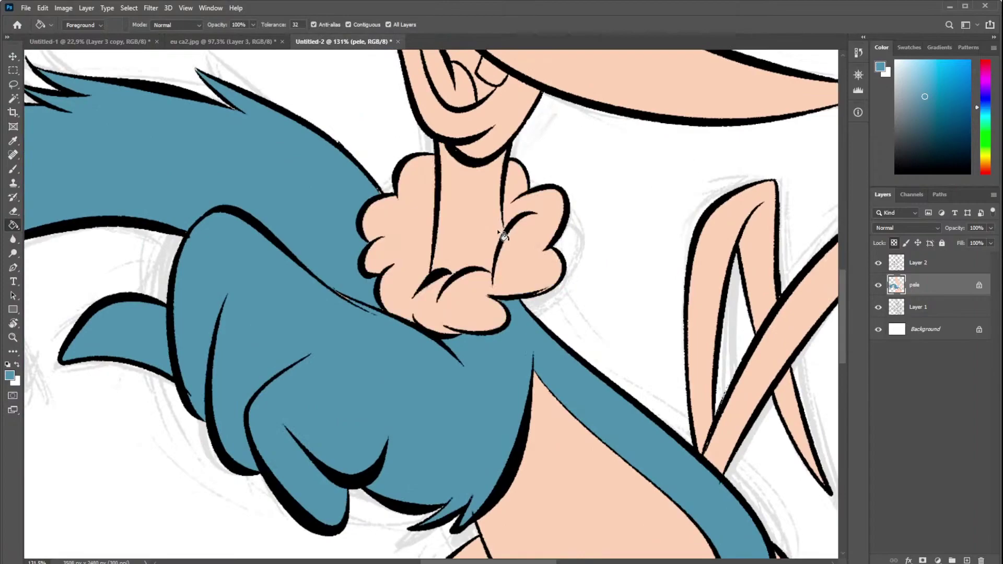
key(b)
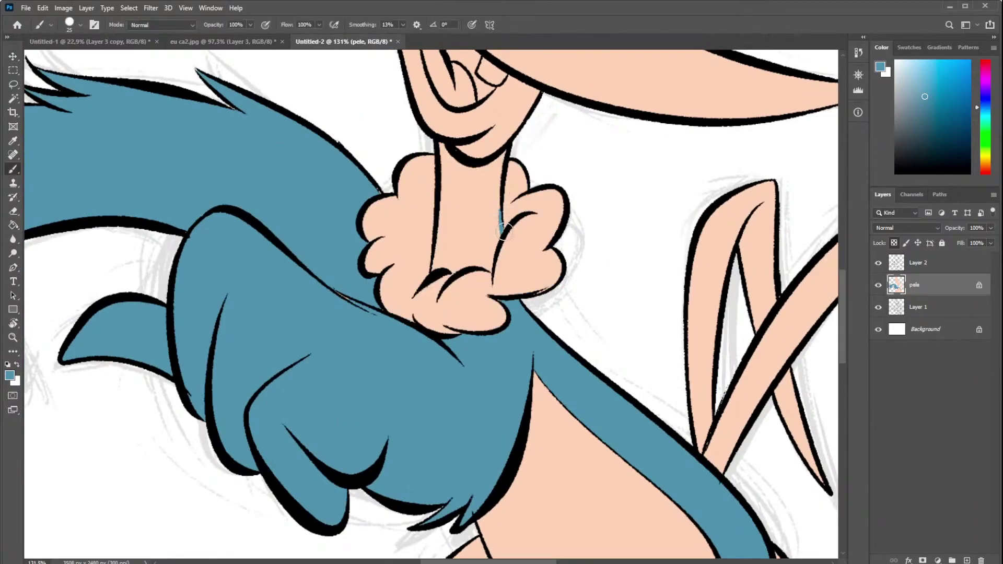
key(g)
click(485, 227)
key(ctrl+z)
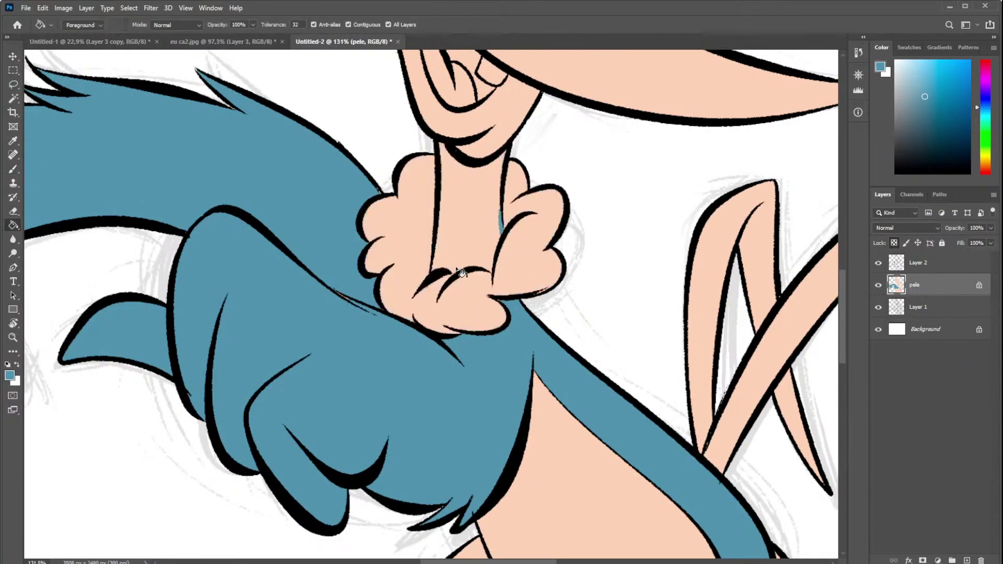
key(b)
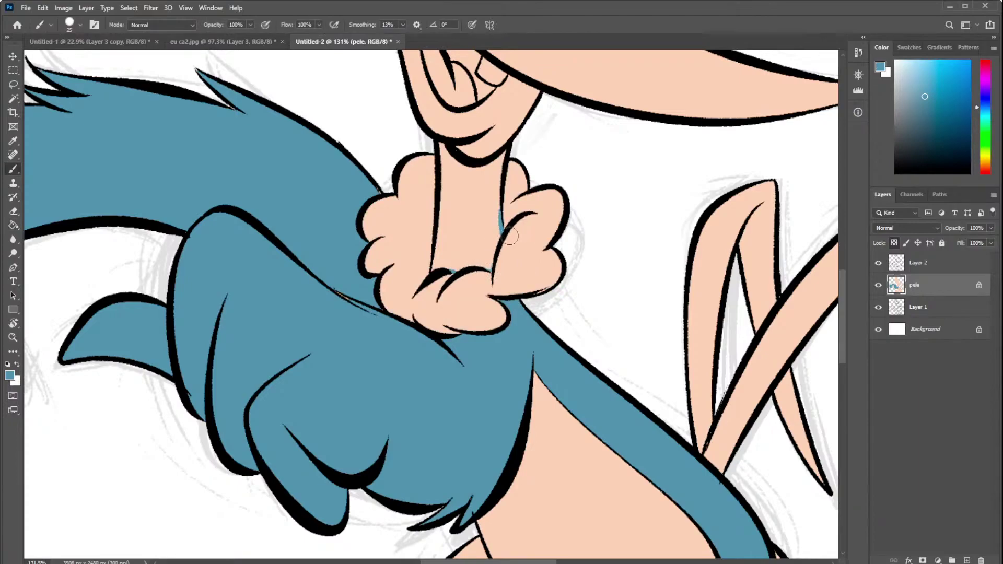
key(g)
click(479, 239)
scroll(497, 220, down, 5)
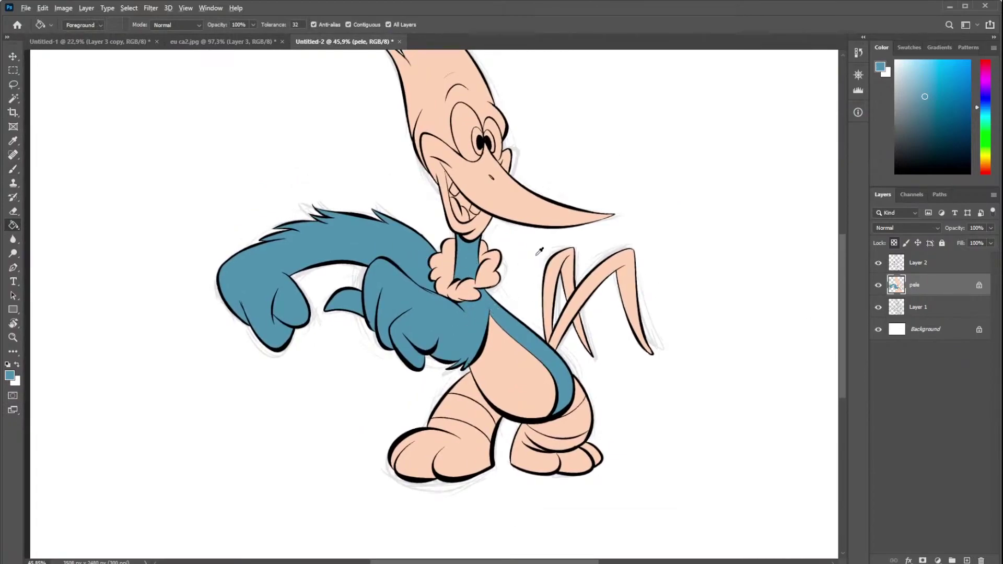
- Fill the collar ruffle and the eyes white
alt+click(493, 279)
click(493, 283)
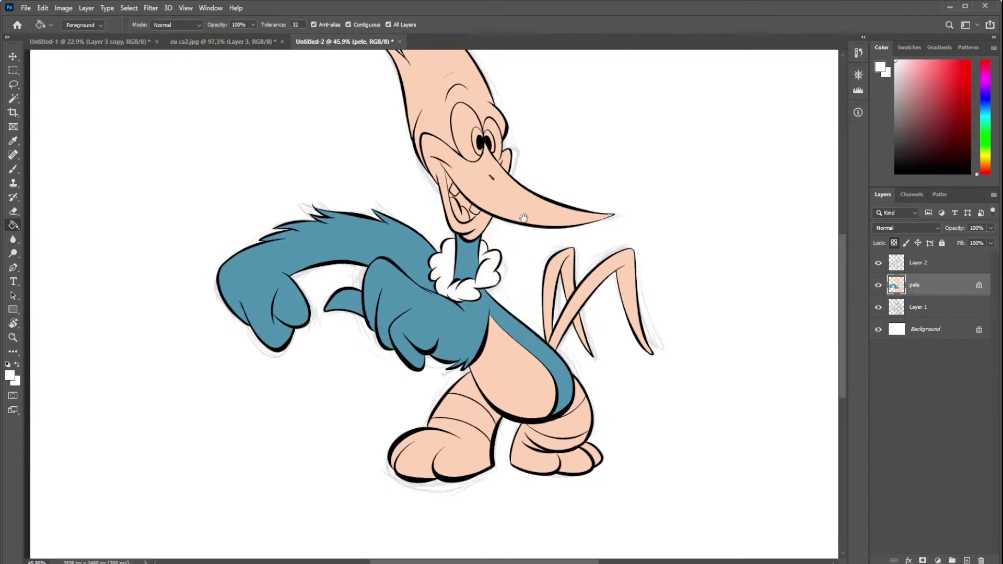
scroll(489, 240, up, 3)
click(485, 231)
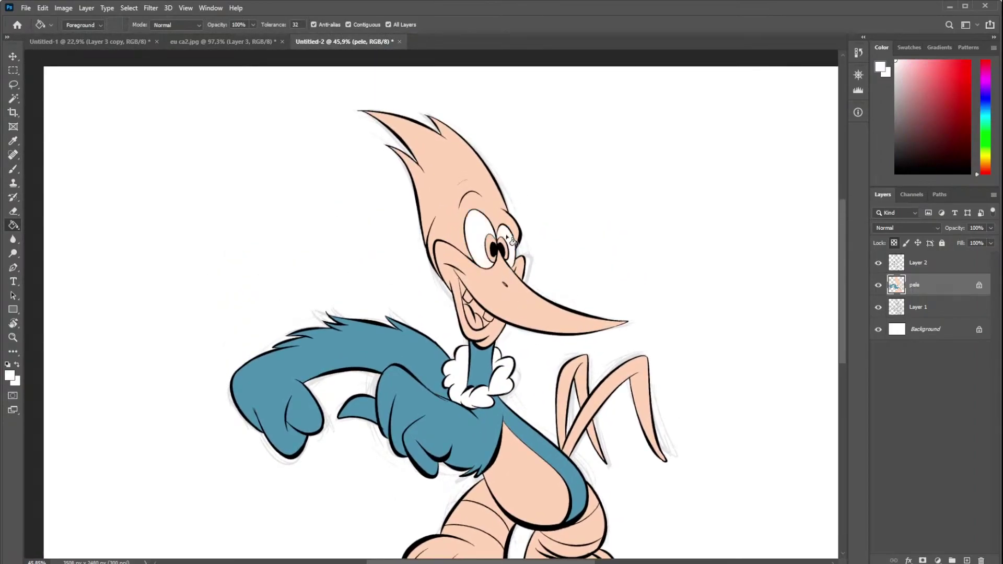
scroll(575, 293, left, 1)
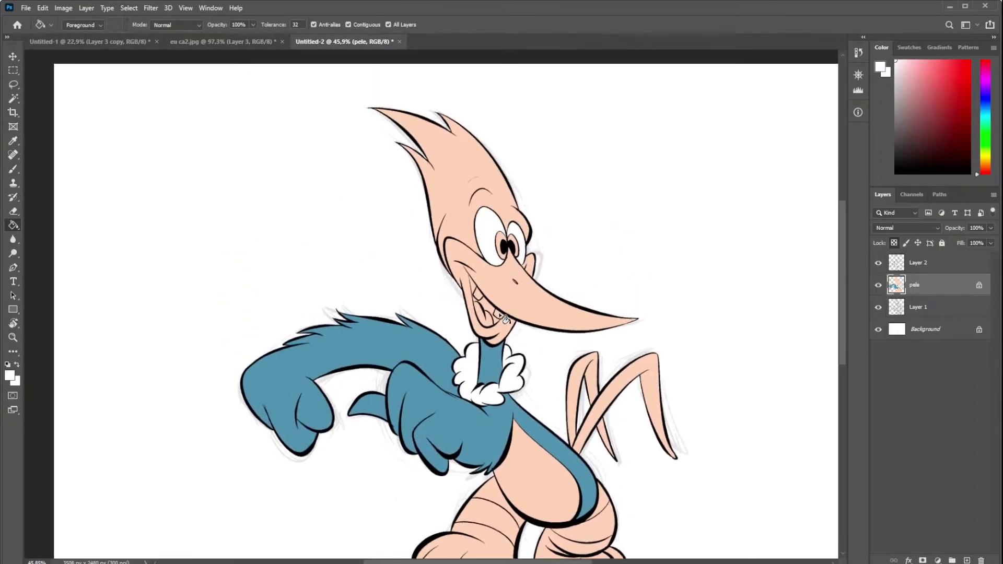
scroll(478, 295, down, 3)
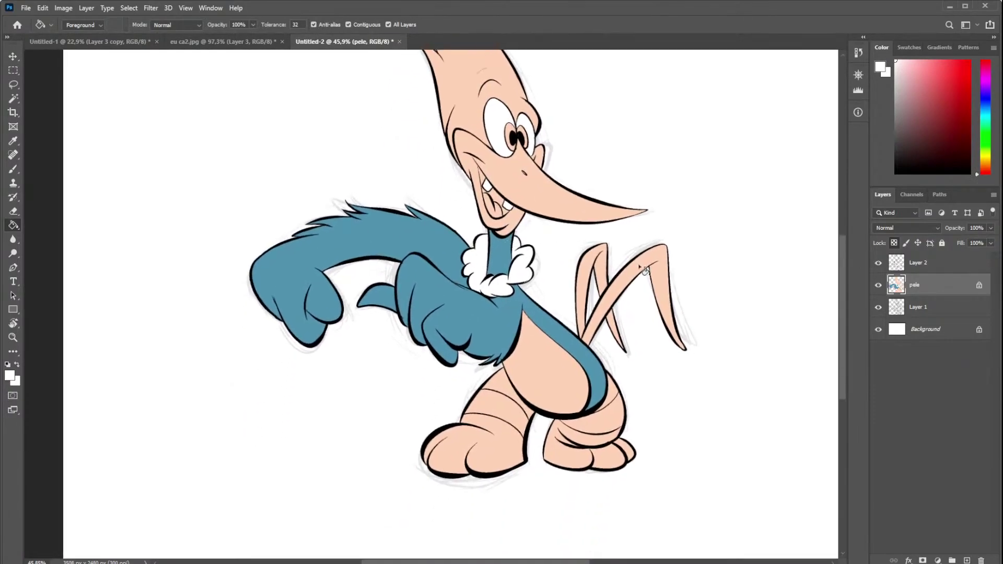
- Pick a golden-ochre yellow and fill the left shin band
drag(985, 170, 986, 161)
click(935, 91)
drag(944, 104, 942, 84)
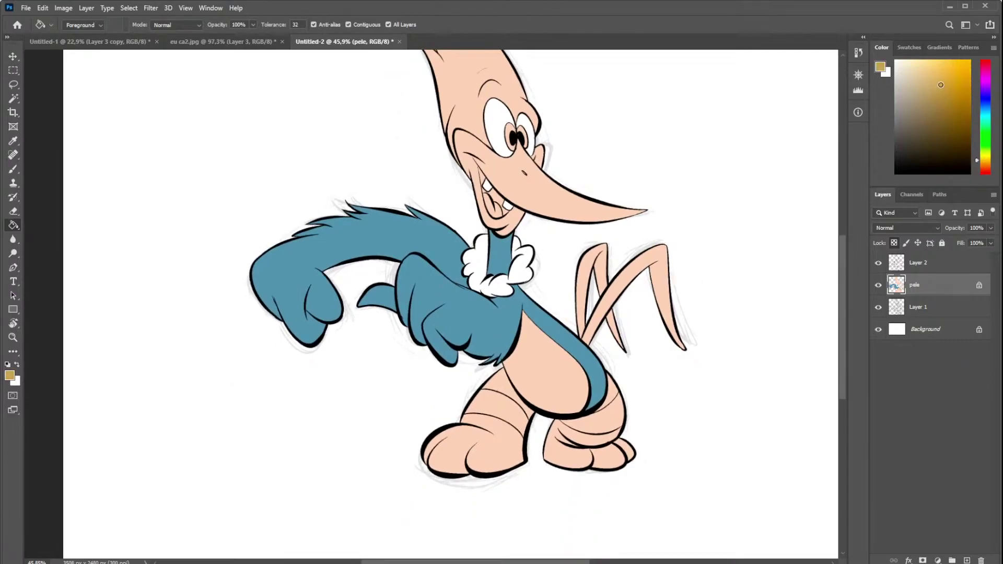
click(507, 405)
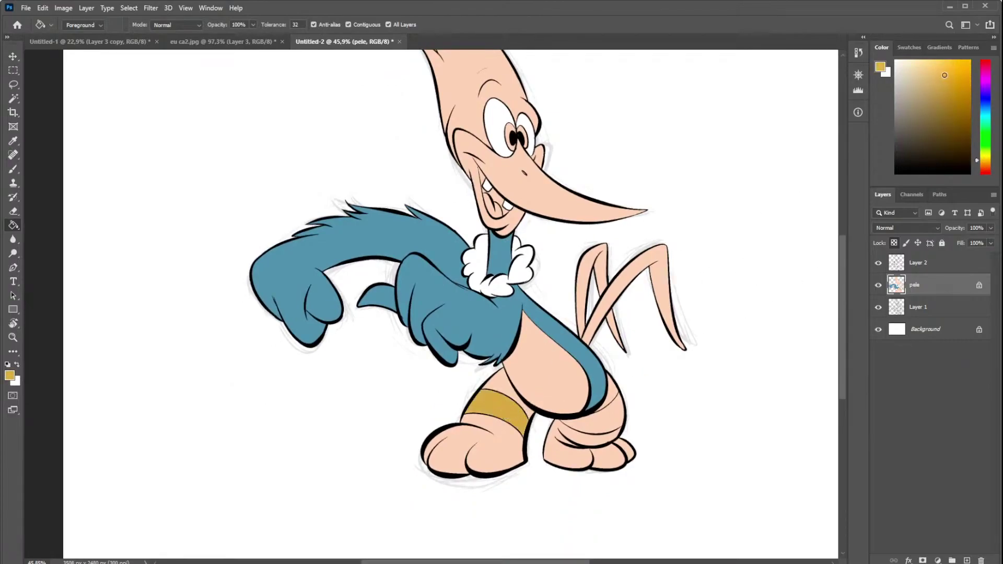
- Fill both legs, their bands, feet and toes with a brighter yellow
drag(944, 80, 944, 72)
click(506, 383)
click(499, 404)
click(508, 440)
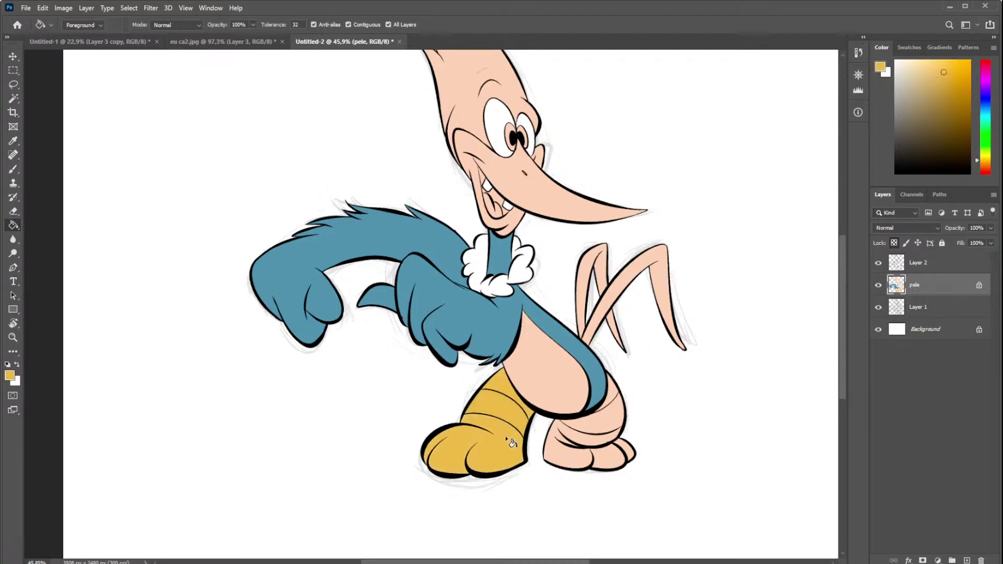
click(572, 443)
click(570, 458)
click(611, 463)
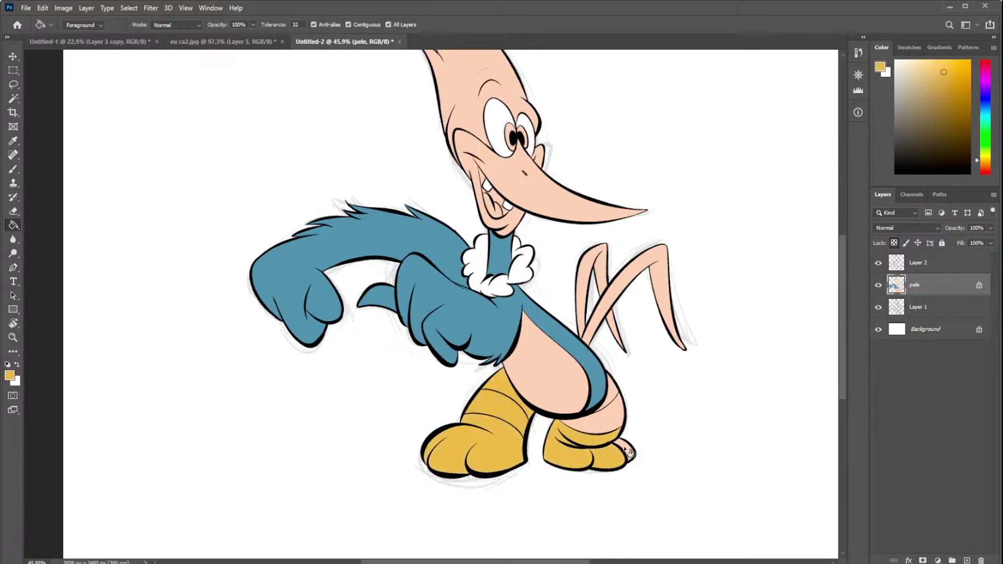
click(617, 426)
click(615, 398)
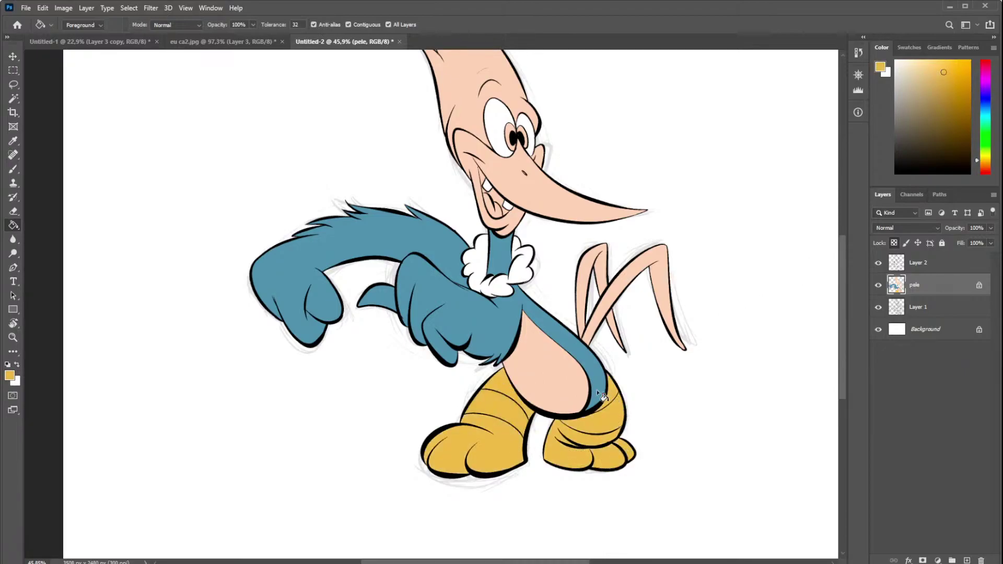
drag(617, 400, 633, 481)
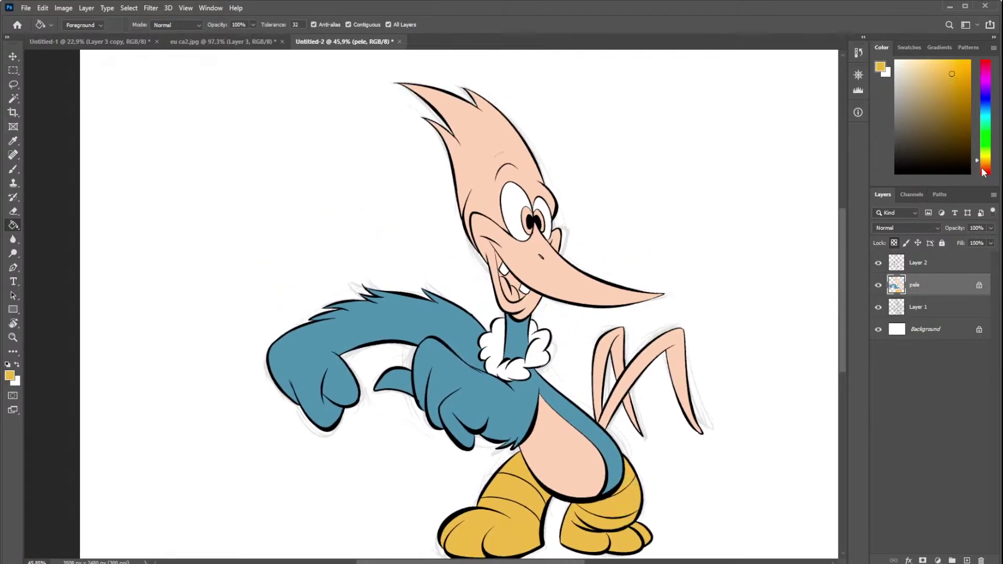
- Fill the foot bands, toes, left foot and left leg band a darker orange
click(630, 513)
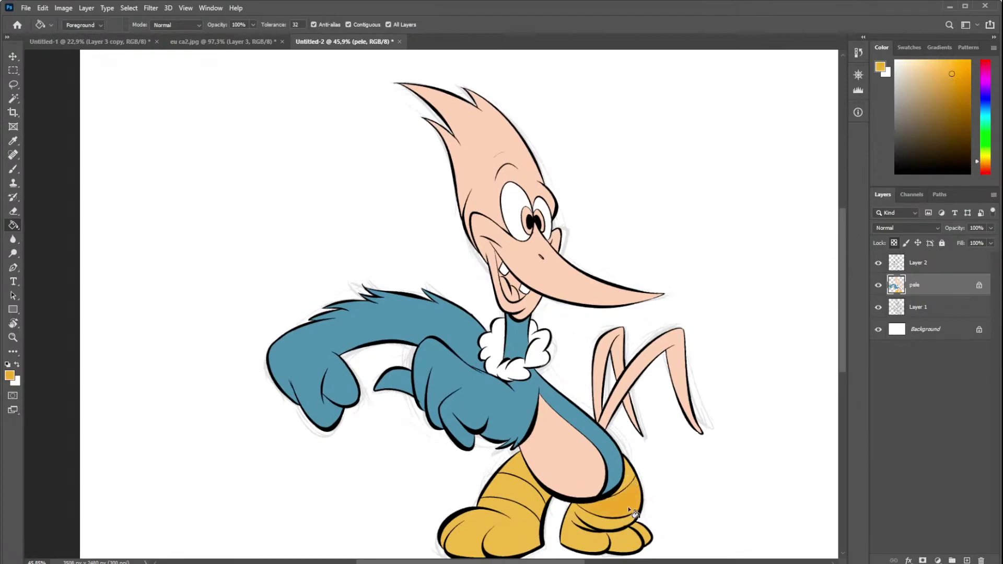
click(953, 81)
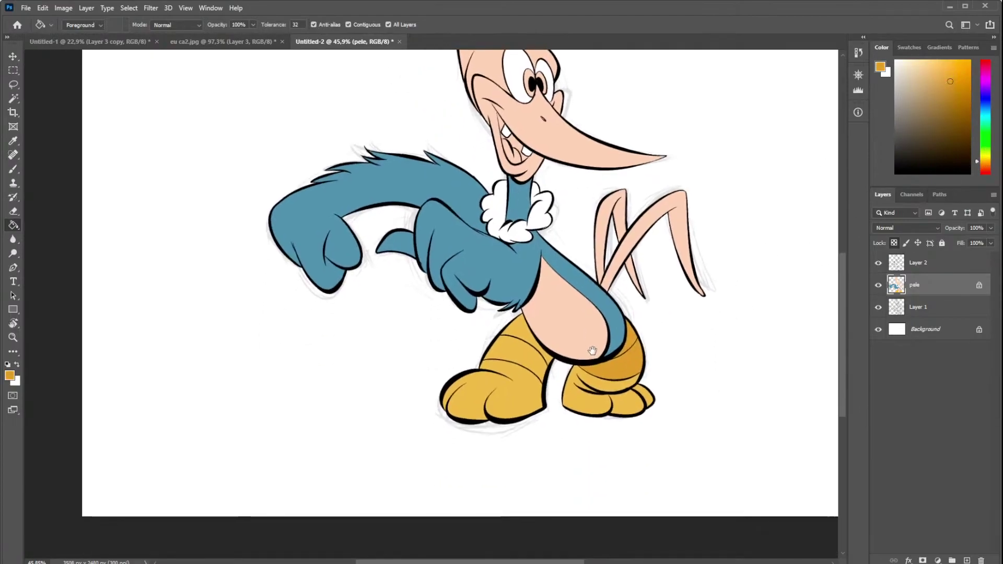
scroll(630, 501, down, 5)
click(615, 407)
click(630, 411)
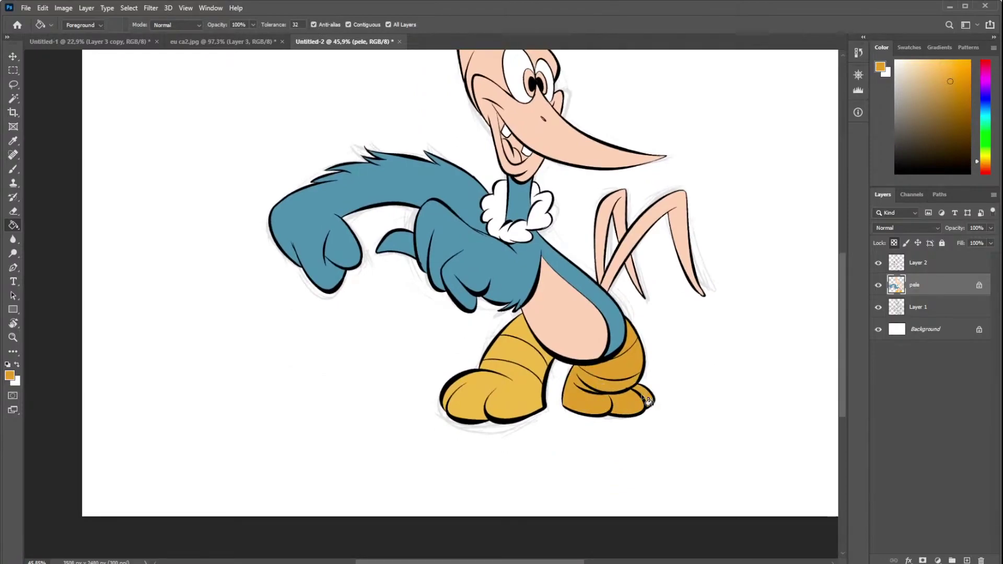
click(526, 399)
click(536, 351)
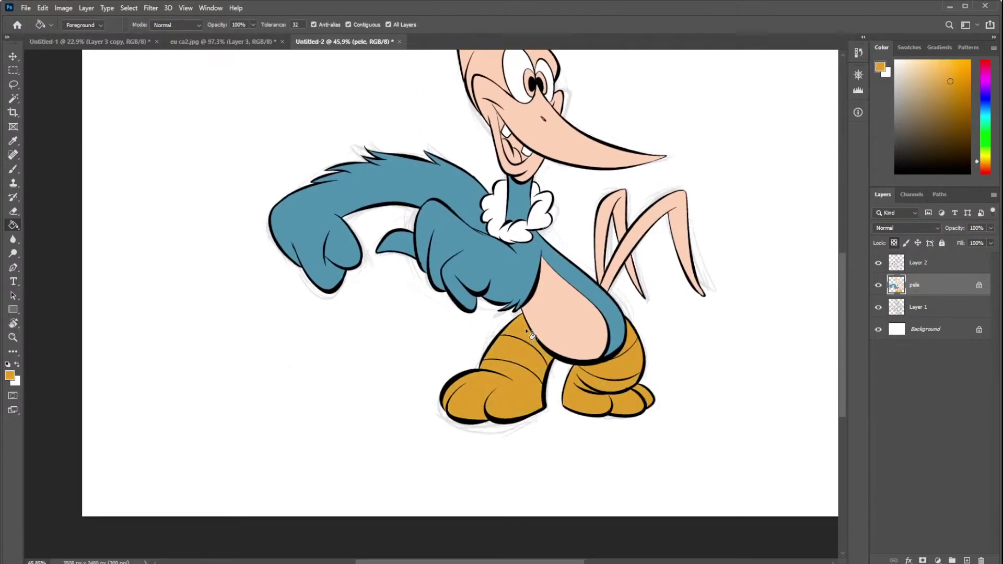
scroll(525, 328, up, 3)
scroll(634, 230, up, 1)
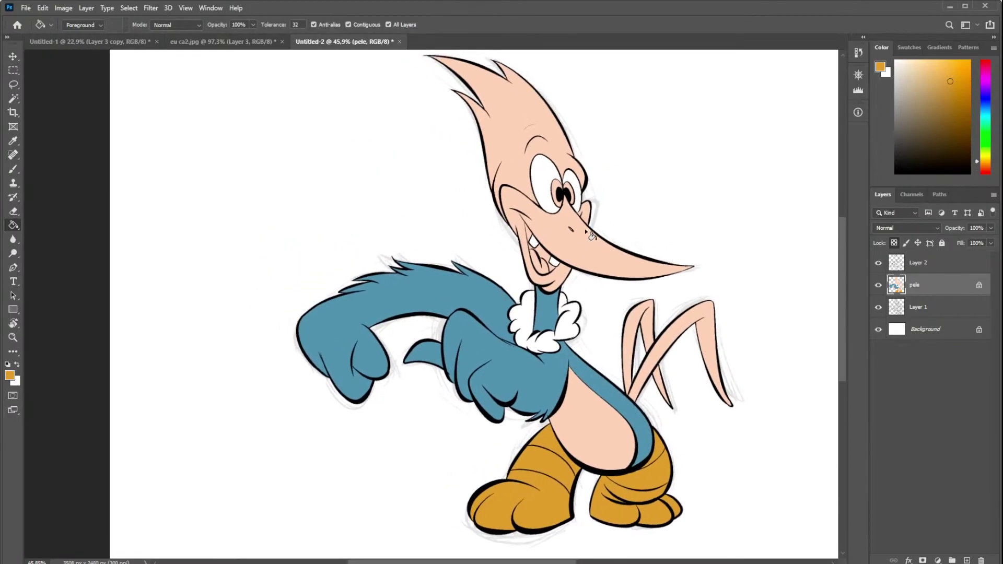
- Fill the beak and the patch at its base with a lighter yellow
click(582, 248)
click(951, 74)
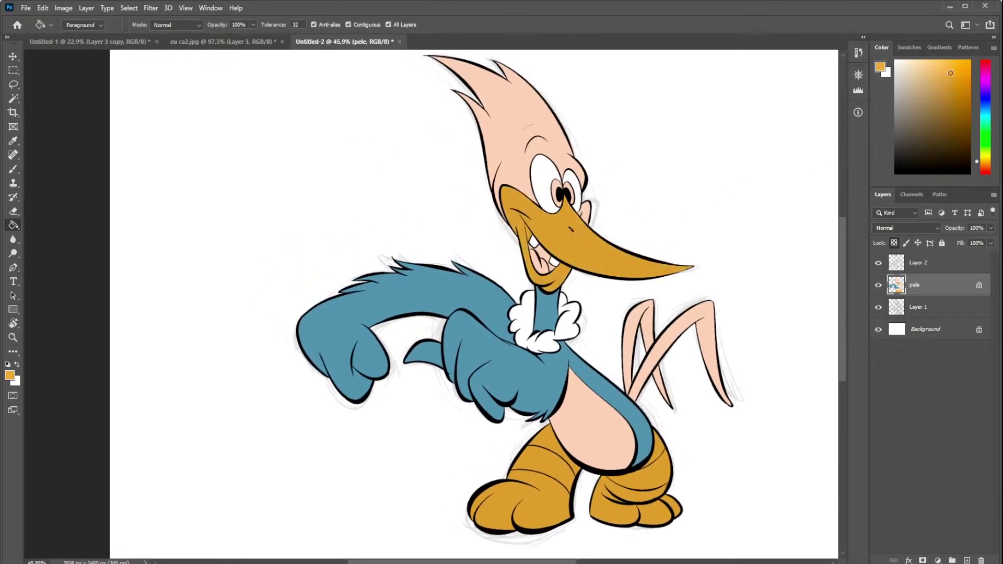
click(595, 265)
click(594, 215)
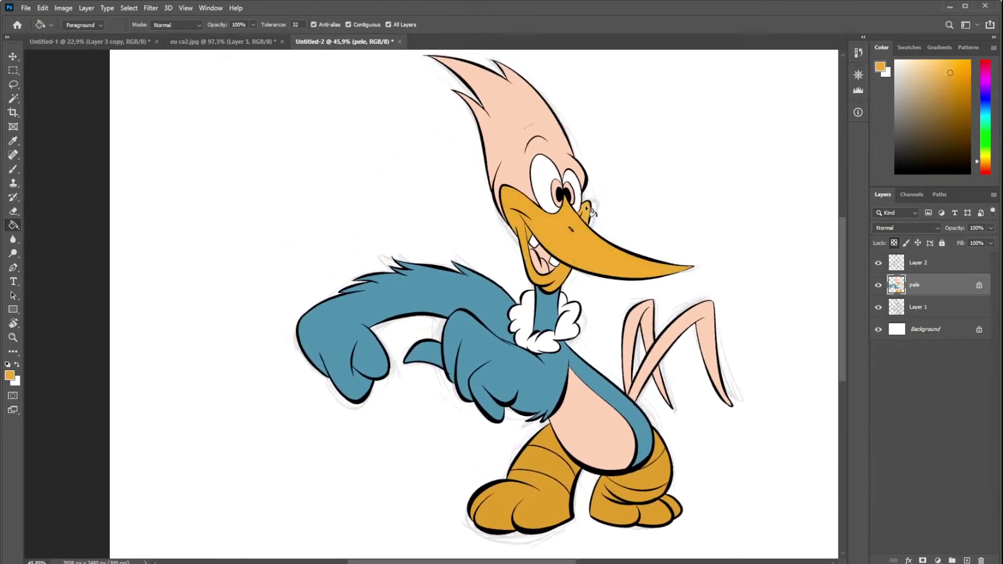
click(947, 67)
drag(987, 166, 985, 165)
click(590, 257)
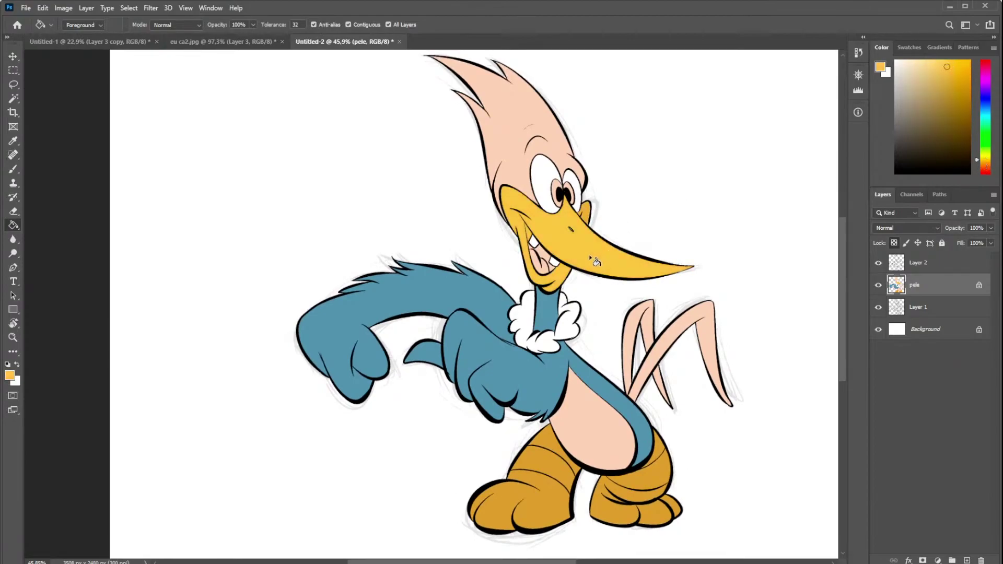
click(593, 211)
- Fill both legs and feet with the same lighter yellow
click(549, 442)
click(544, 509)
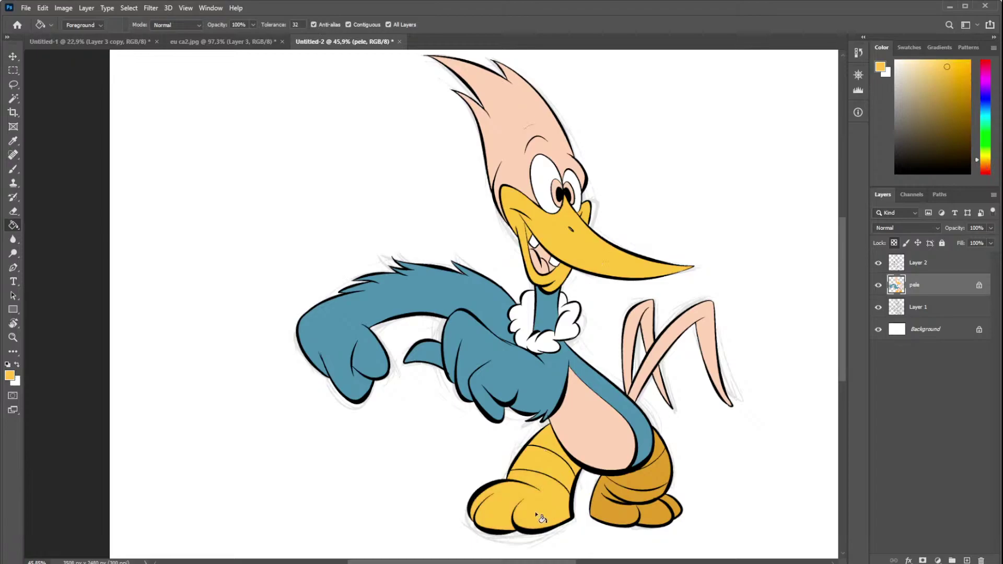
click(612, 514)
click(648, 483)
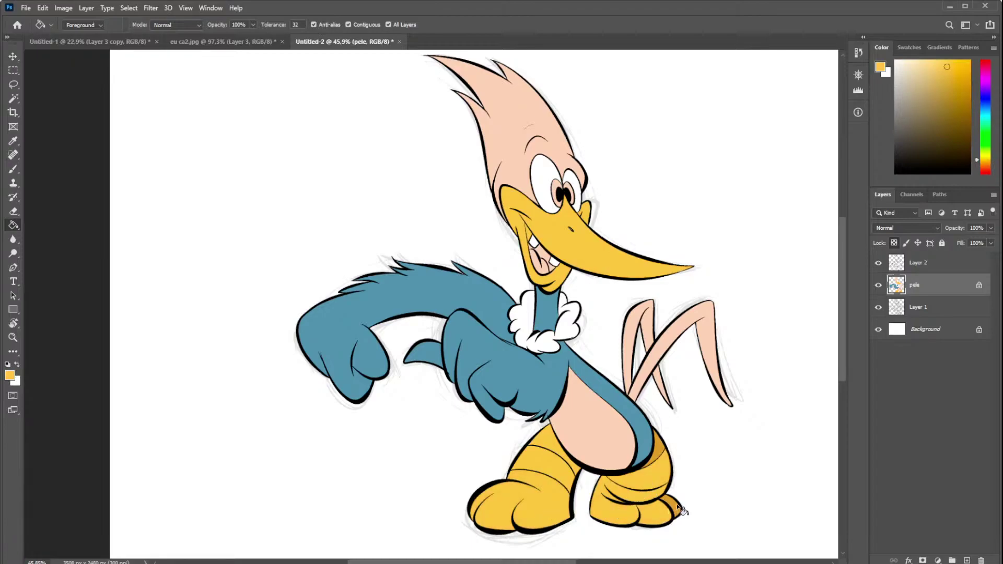
scroll(694, 324, up, 3)
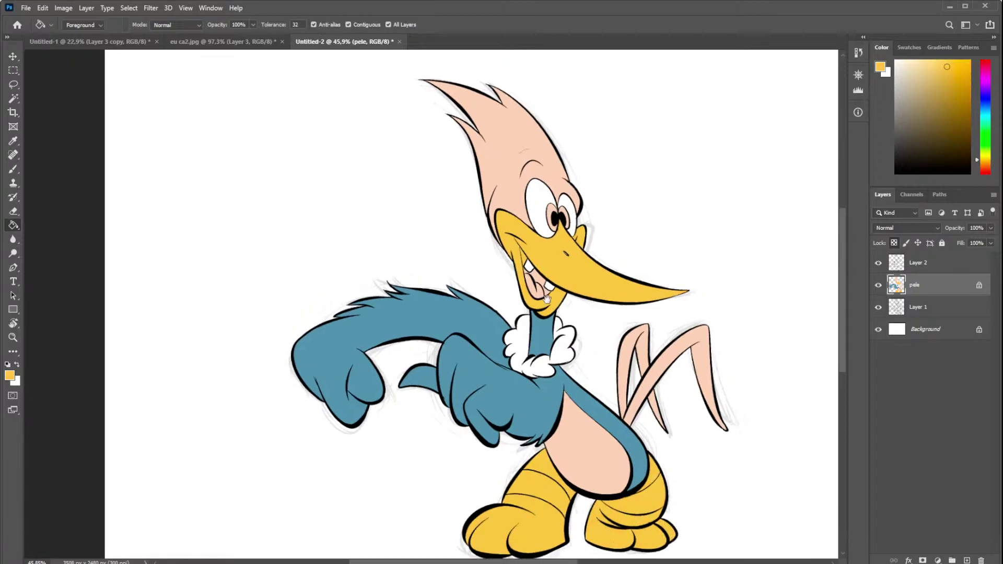
- Pick a saturated red and fill the crest, mouth interior and tongue
click(985, 172)
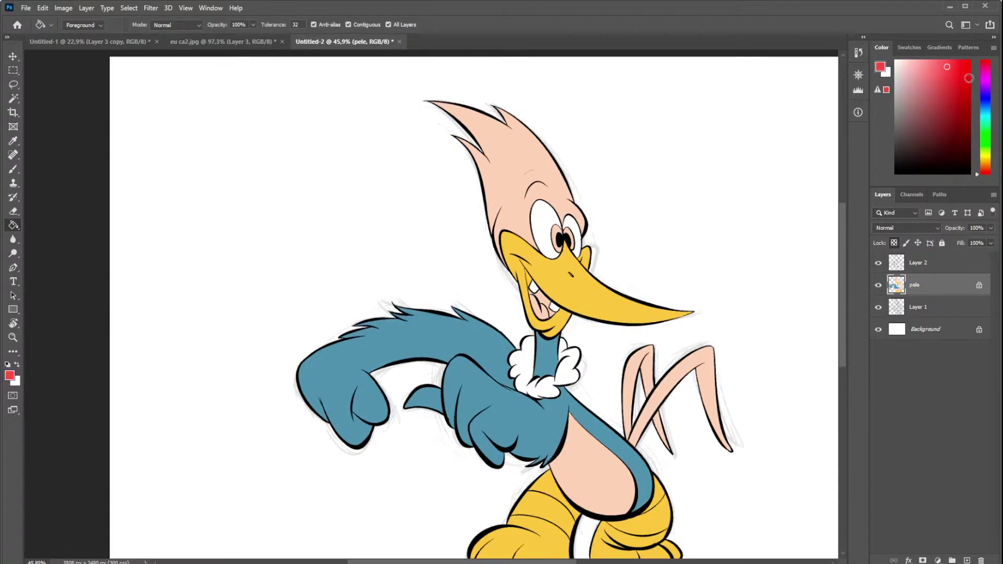
drag(969, 78, 970, 82)
click(559, 192)
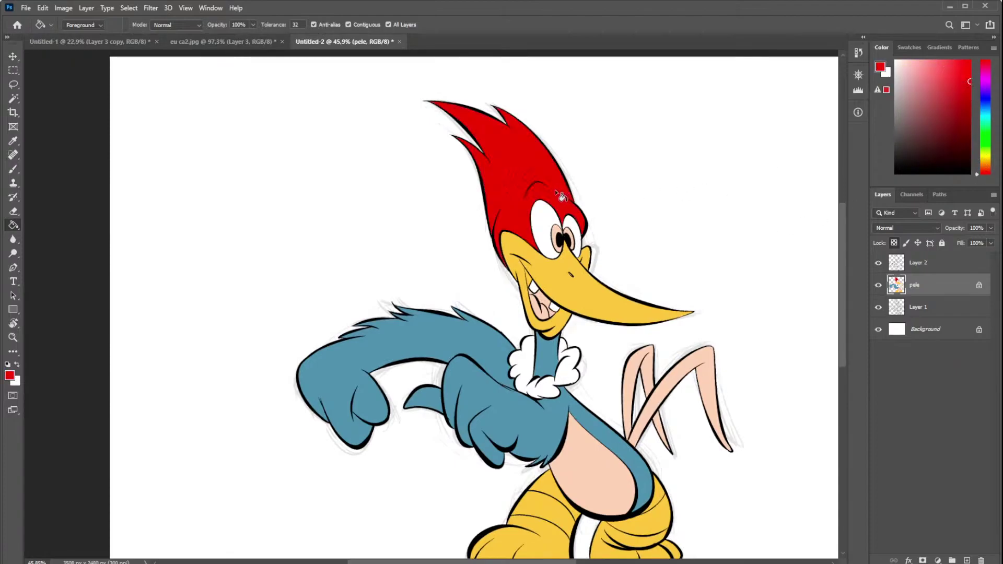
scroll(573, 289, down, 3)
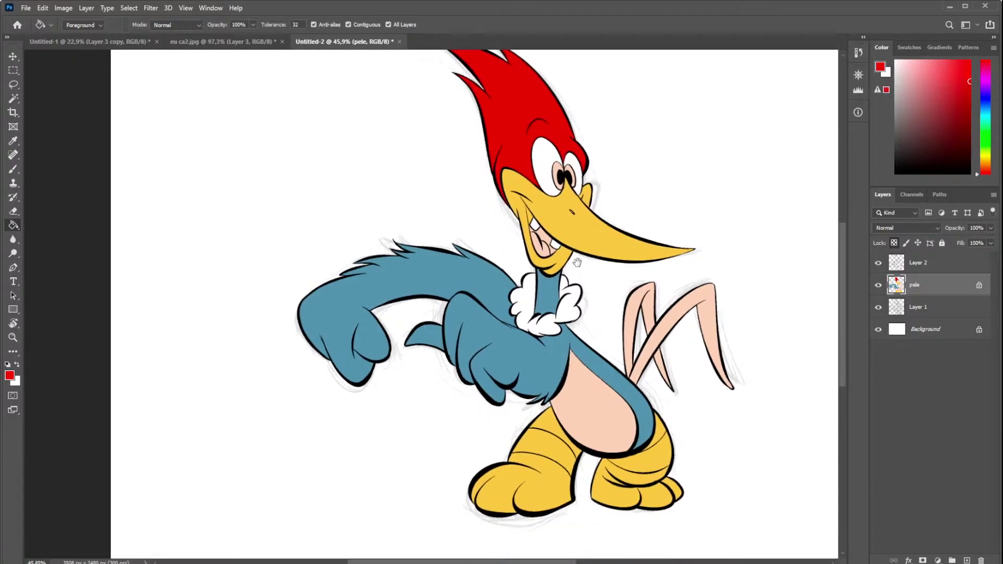
click(546, 240)
scroll(548, 241, up, 2)
click(547, 264)
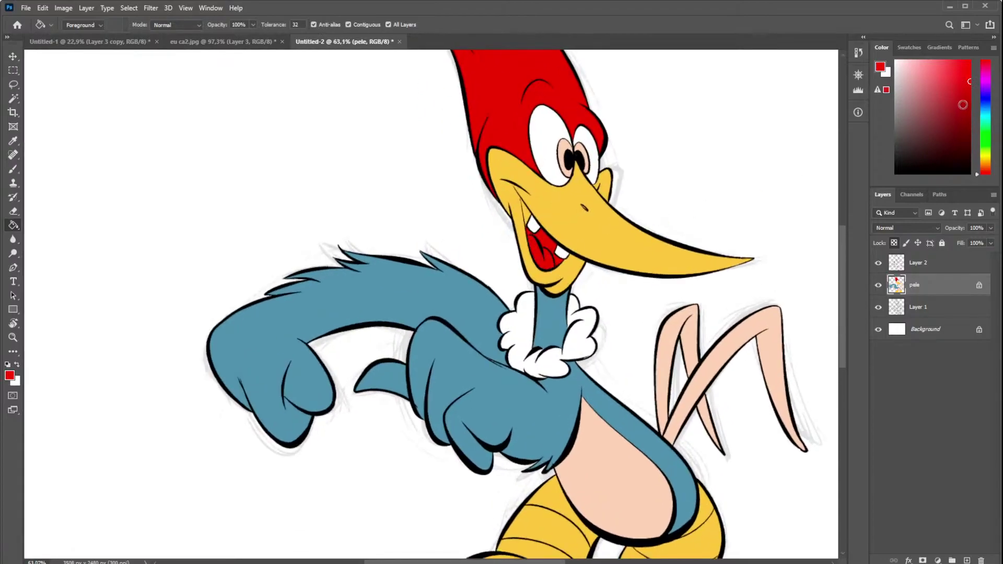
- Fill the belly area red and give the mouth interior a darker red
drag(615, 413, 575, 414)
scroll(576, 415, up, 2)
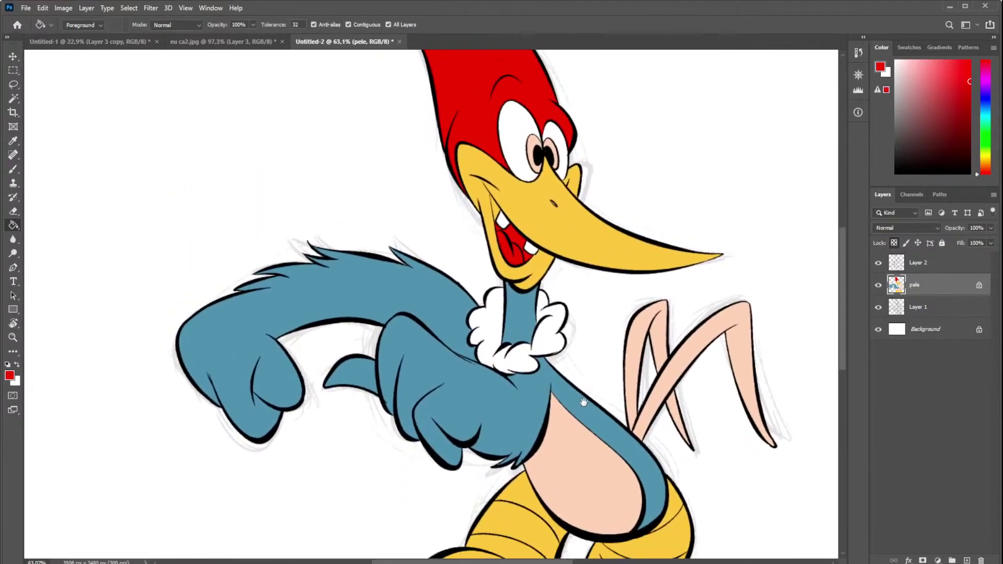
scroll(577, 421, down, 5)
click(578, 424)
scroll(570, 410, up, 3)
drag(568, 407, 574, 426)
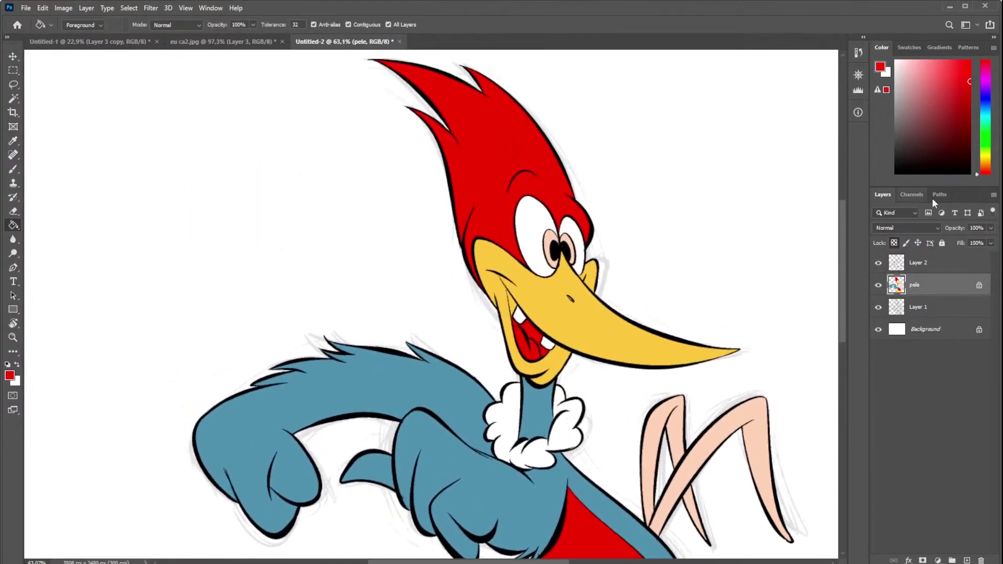
click(970, 118)
click(529, 337)
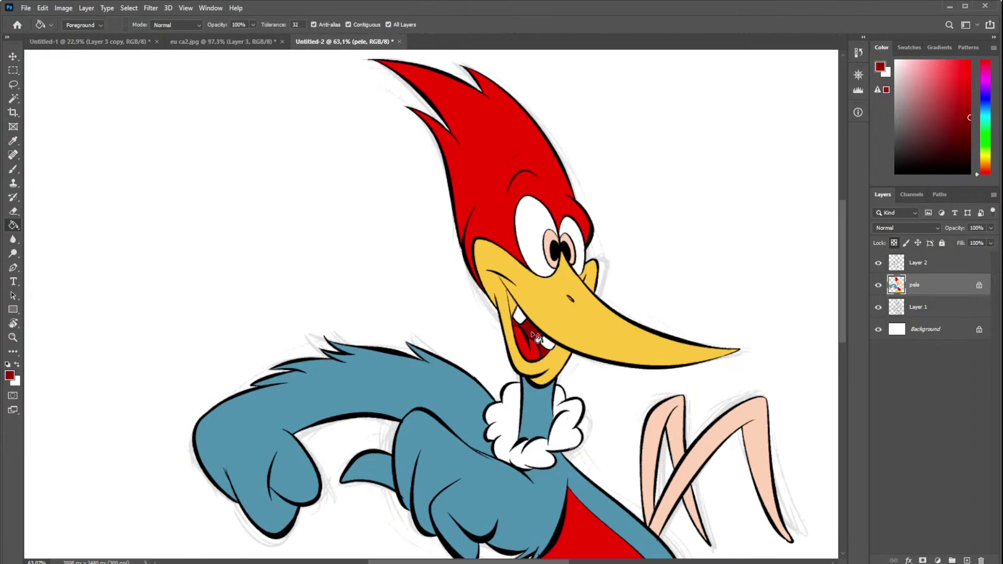
drag(515, 329, 598, 224)
key(b)
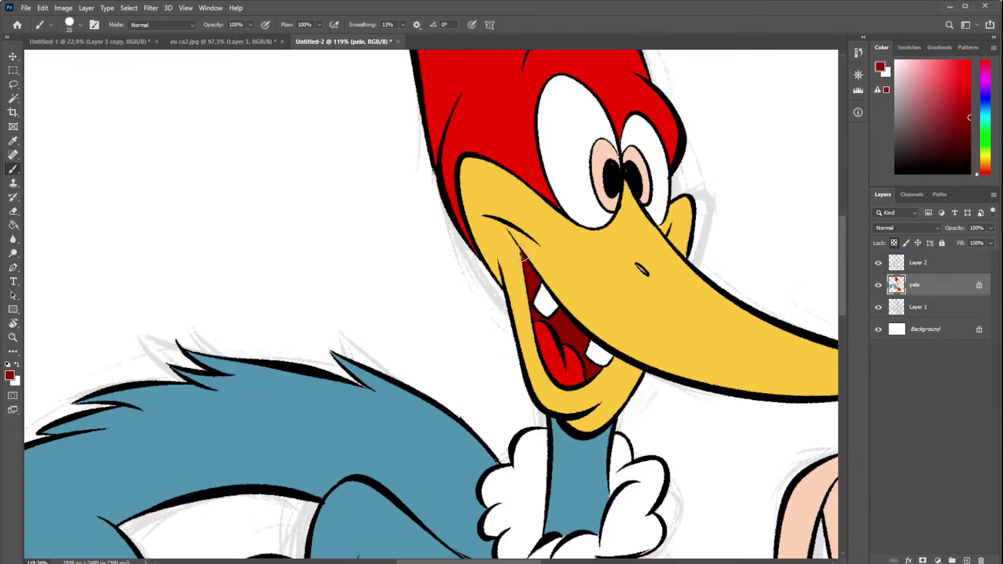
- Bring the whole woodpecker into view and choose green as the paint colour
alt+click(647, 292)
alt+scroll(654, 284, down, 5)
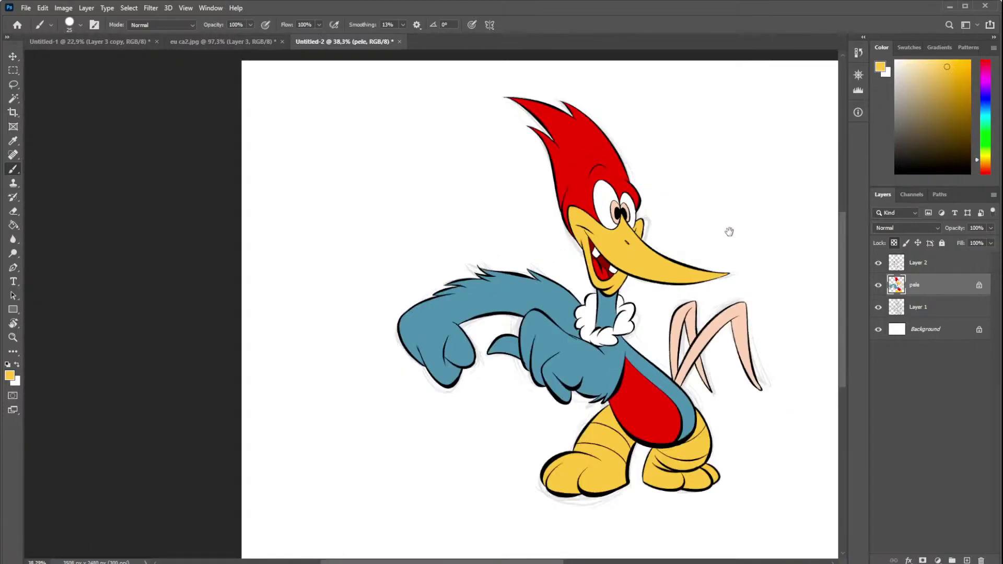
drag(627, 236, 504, 276)
click(986, 149)
click(936, 111)
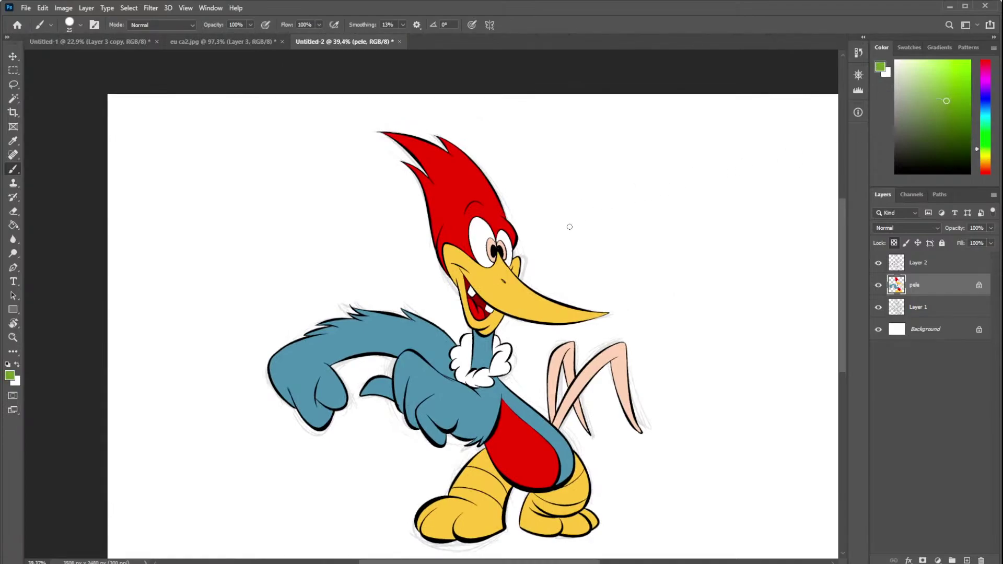
- Fill the woodpecker's irises and both pink legs with green using the Paint Bucket
key(g)
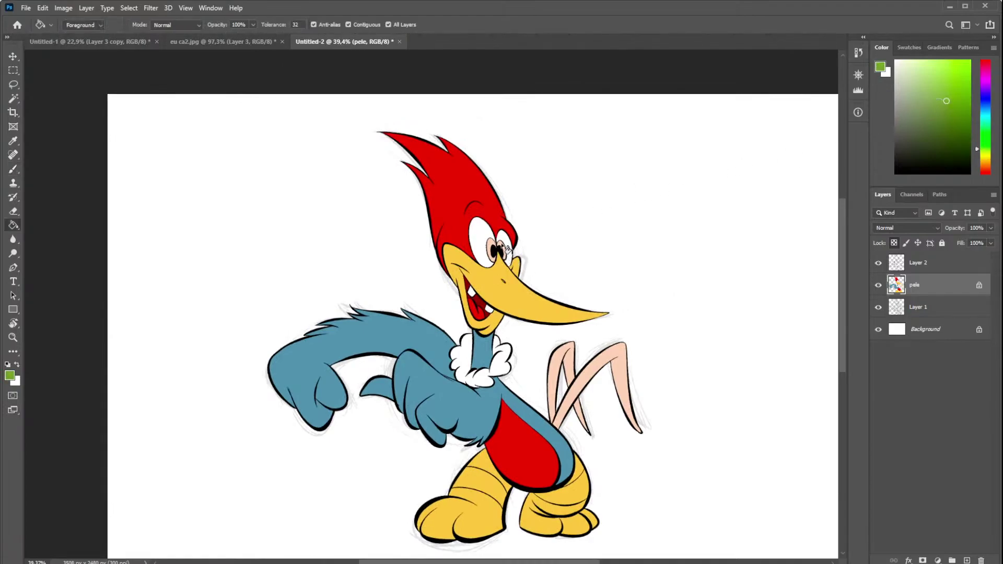
click(493, 252)
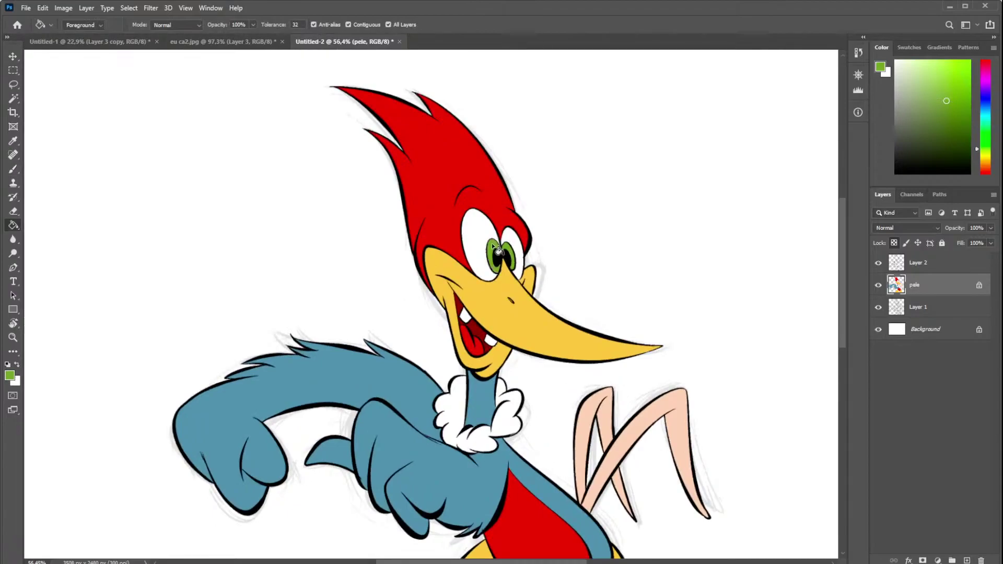
scroll(493, 355, down, 2)
scroll(481, 287, up, 1)
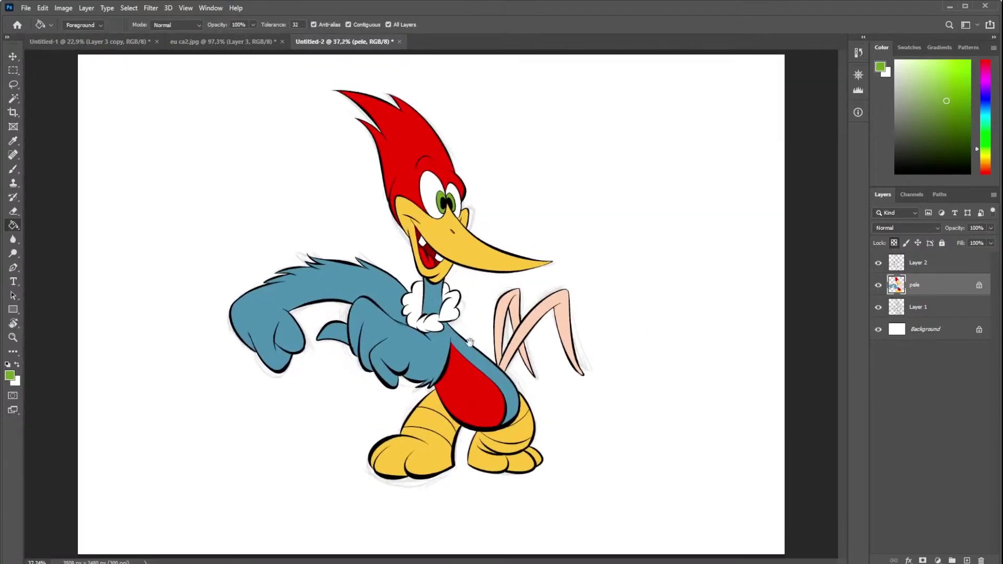
click(540, 323)
click(517, 314)
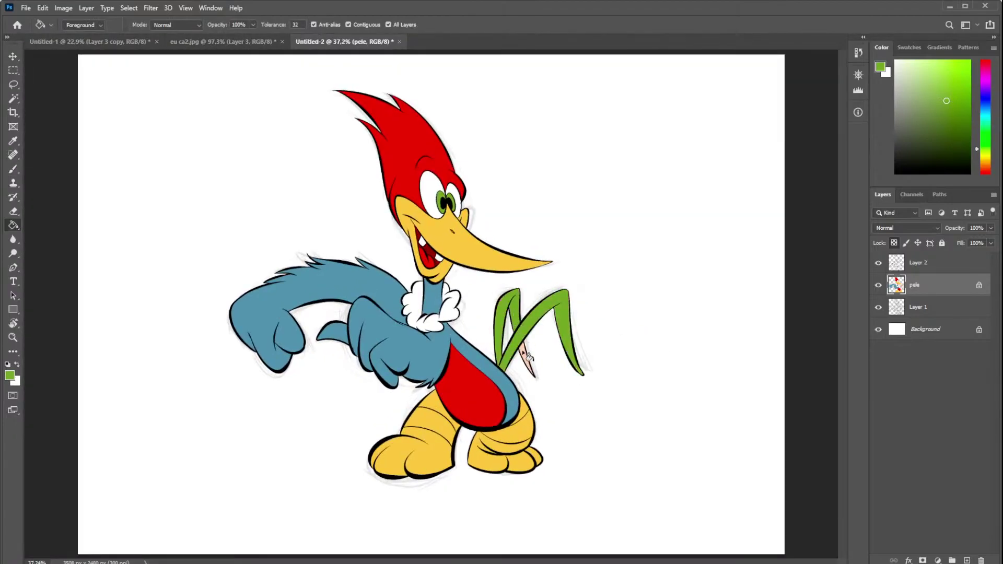
- Sample the woodpecker's body blue as the new paint colour
scroll(531, 228, down, 2)
scroll(475, 256, up, 1)
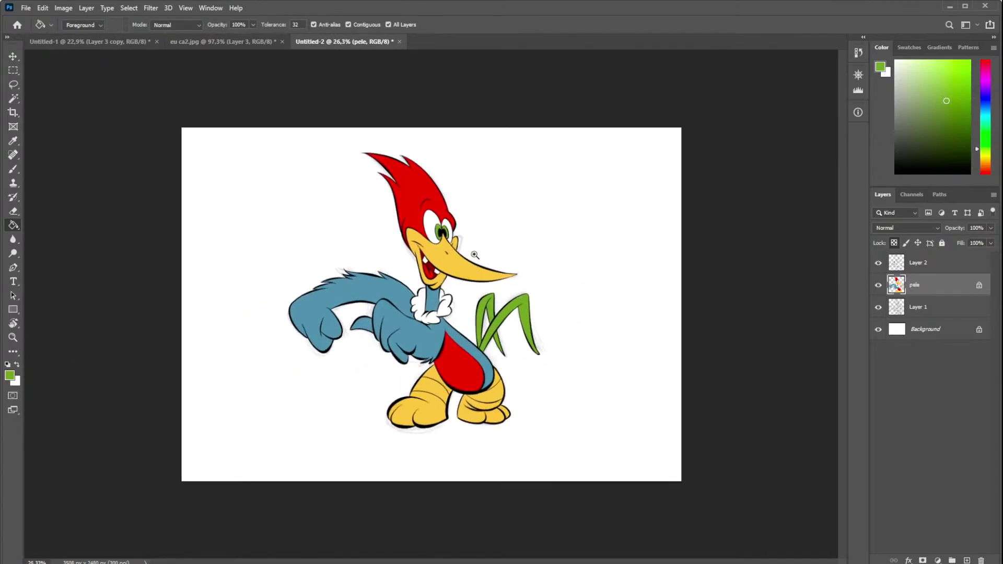
scroll(453, 252, up, 1)
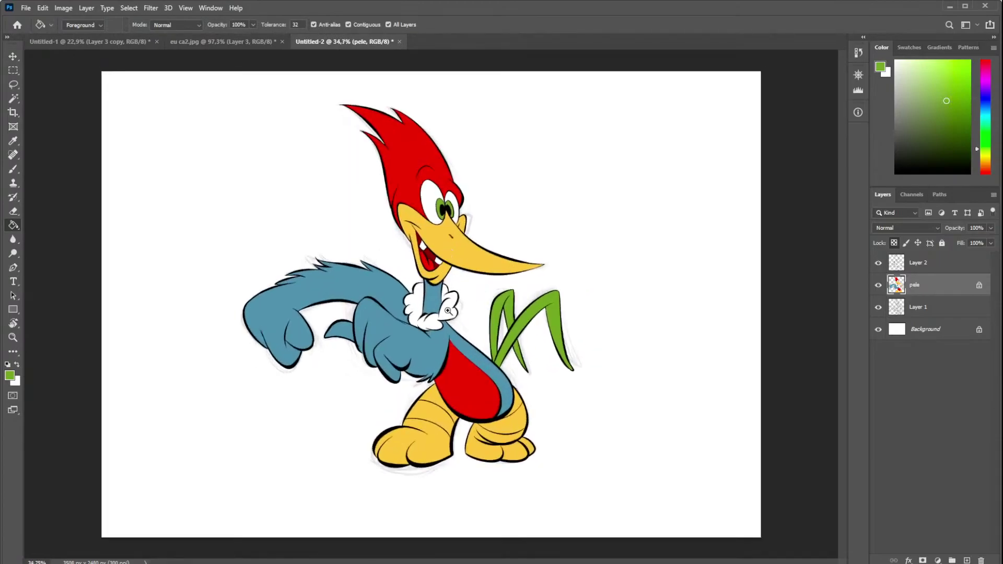
scroll(448, 311, up, 1)
alt+click(426, 355)
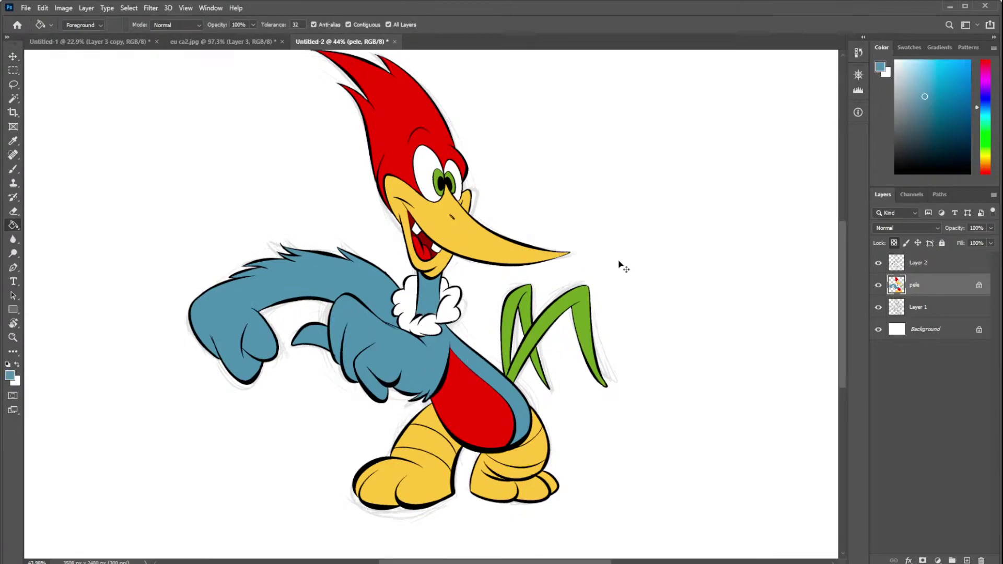
scroll(622, 266, down, 1)
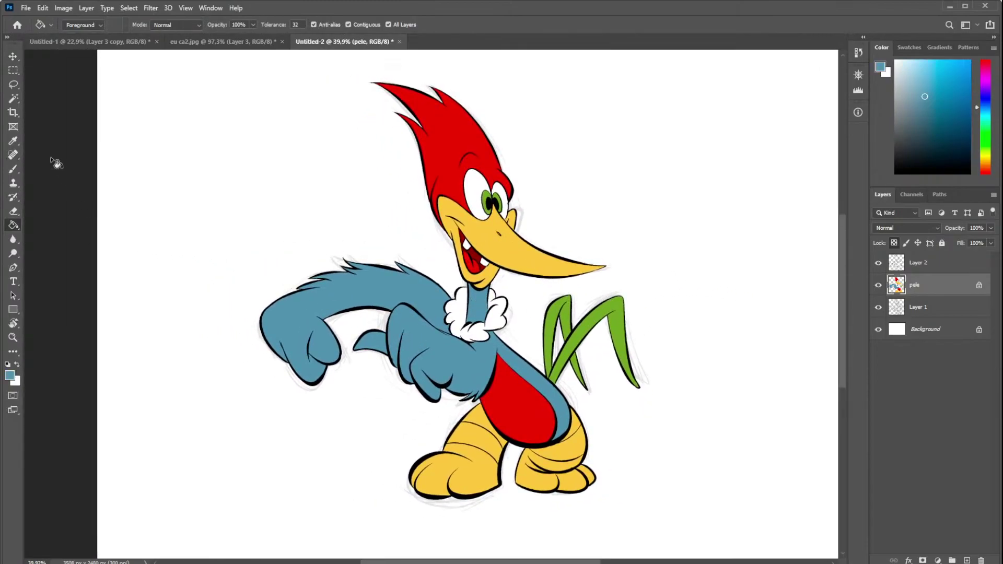
- Magic Wand-select the blue arms, body and neck areas
click(13, 98)
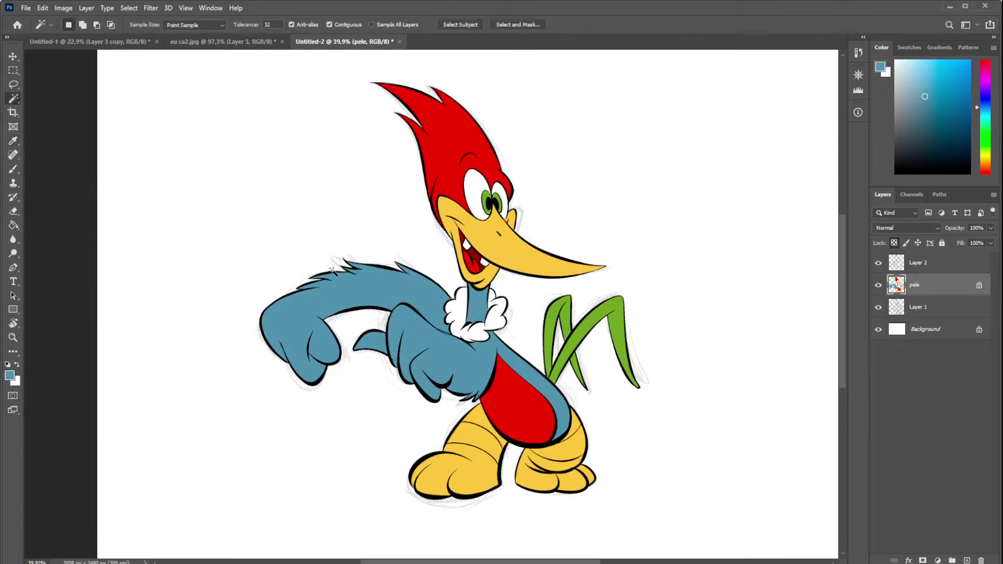
click(392, 300)
shift+click(518, 360)
shift+click(480, 342)
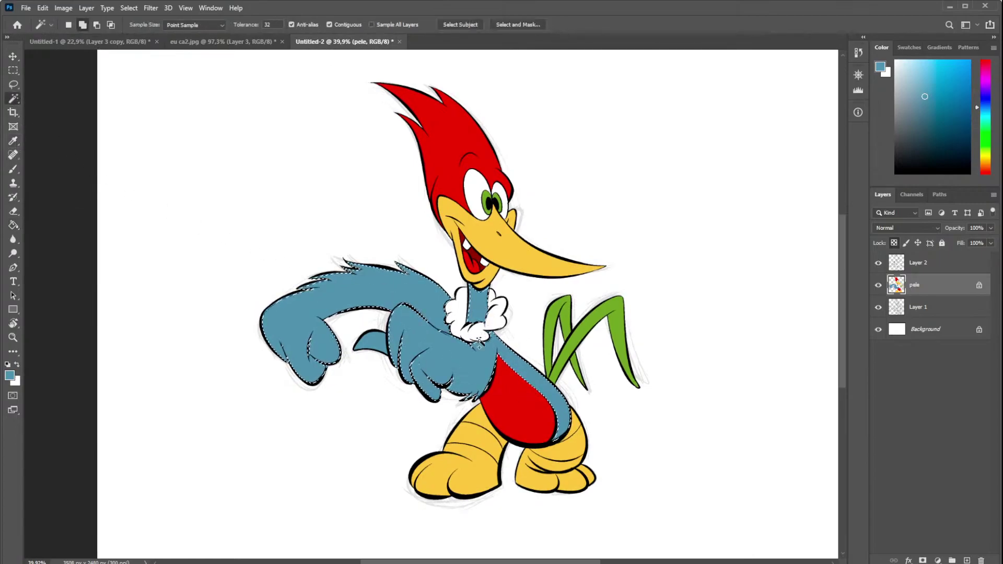
- Brush darker blue shading on the lower arm, filling the gaps under the arm and fingertips
key(b)
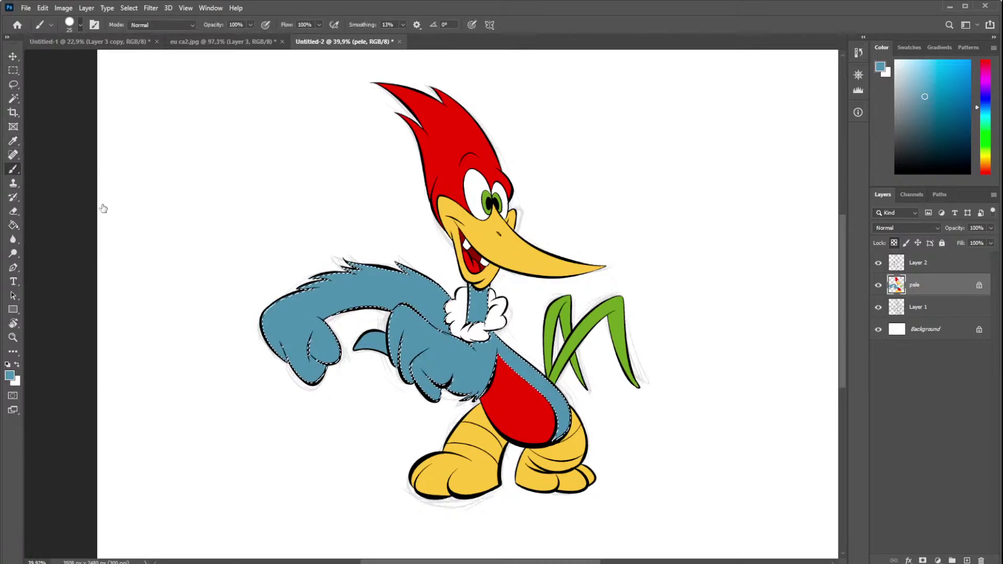
key(bracketright)
key(bracketright)
key(bracketright)
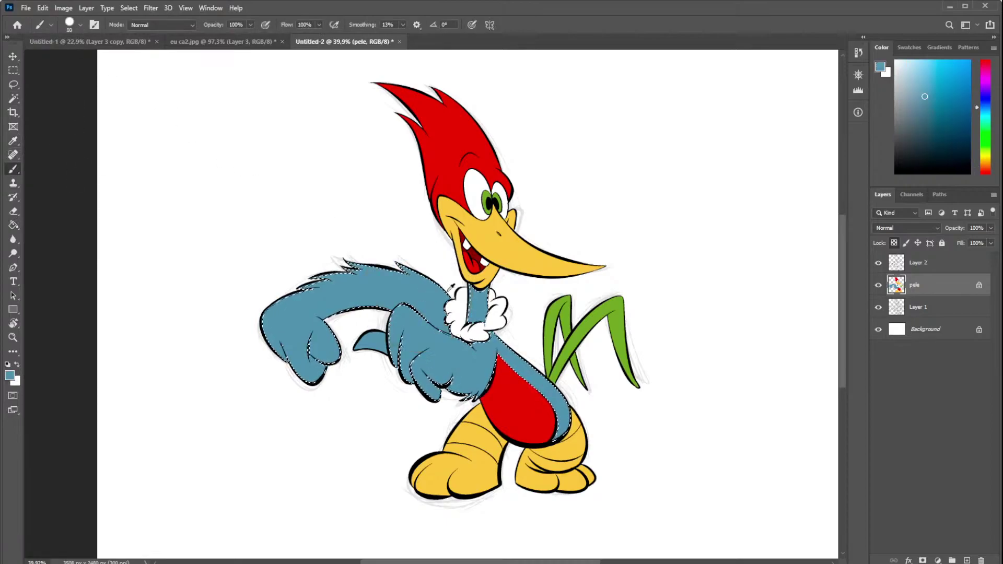
alt+click(501, 360)
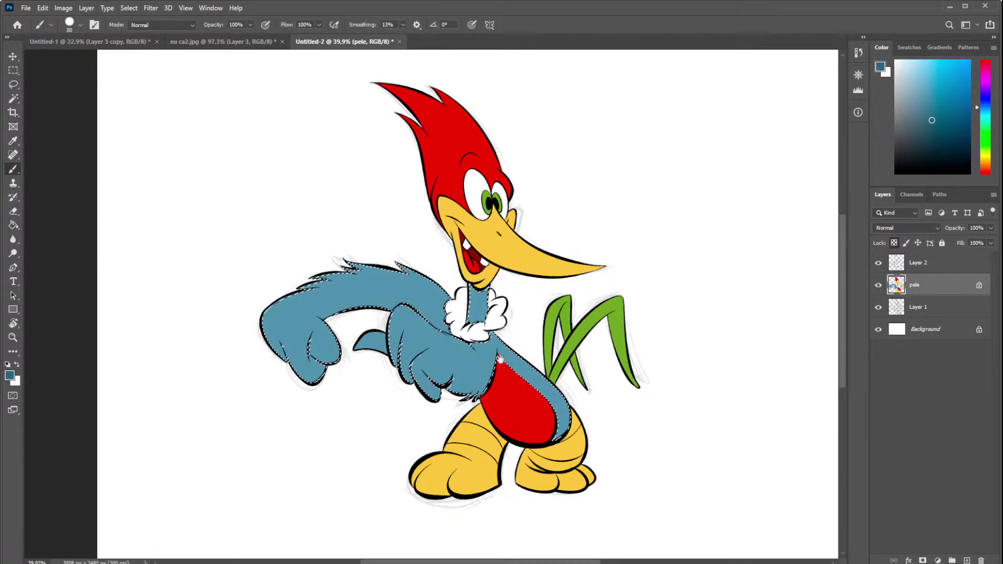
drag(500, 360, 477, 345)
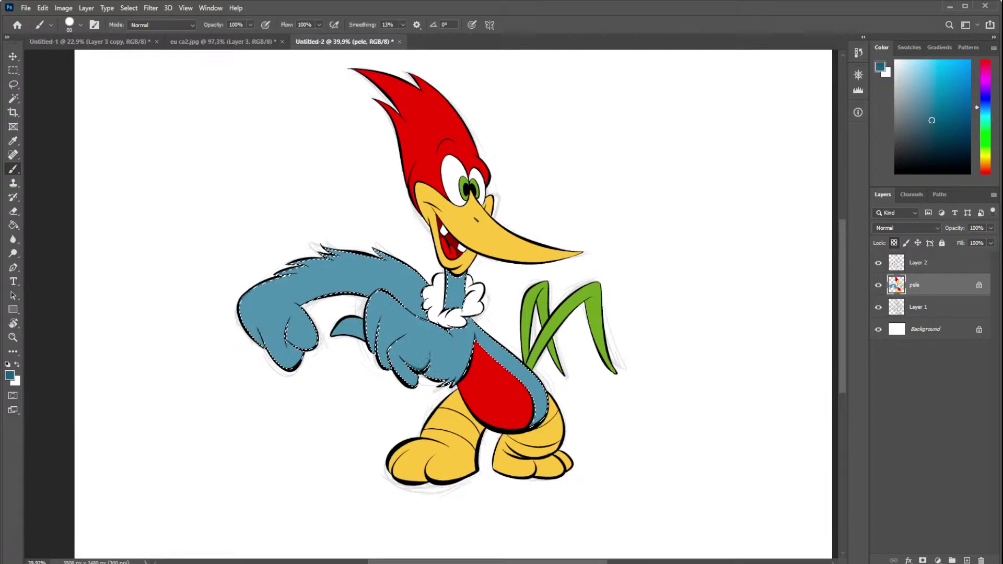
drag(418, 361, 400, 353)
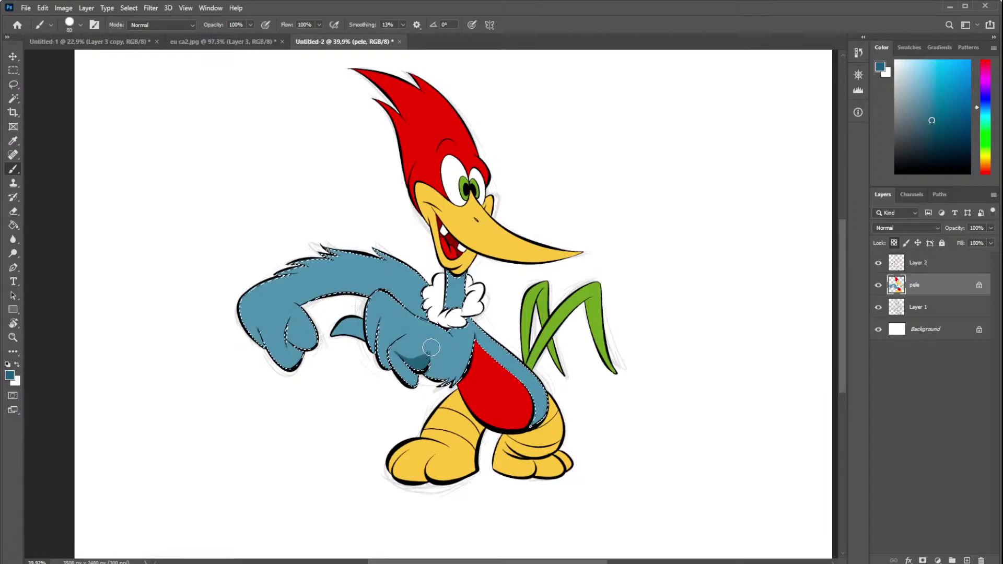
click(453, 384)
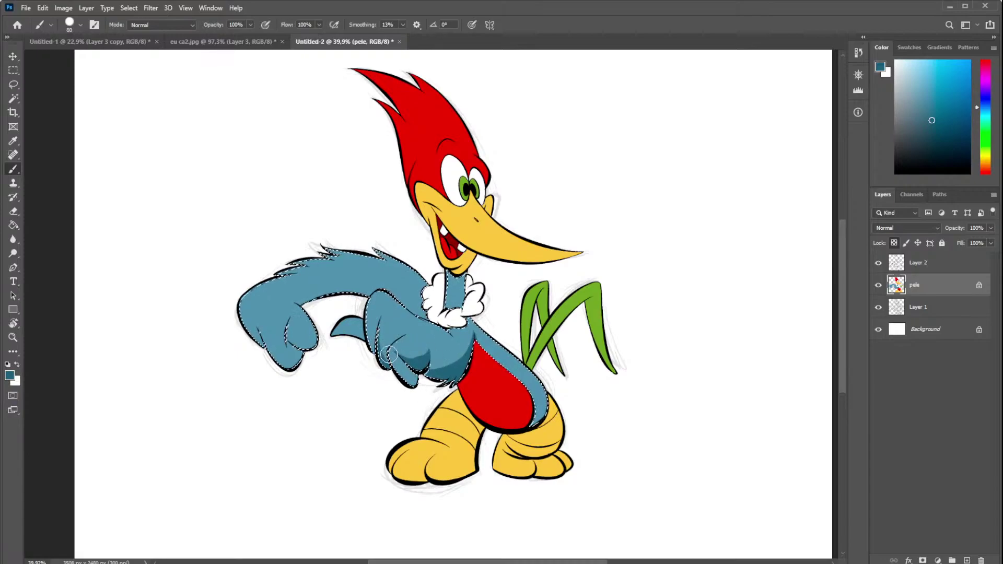
drag(396, 353, 413, 380)
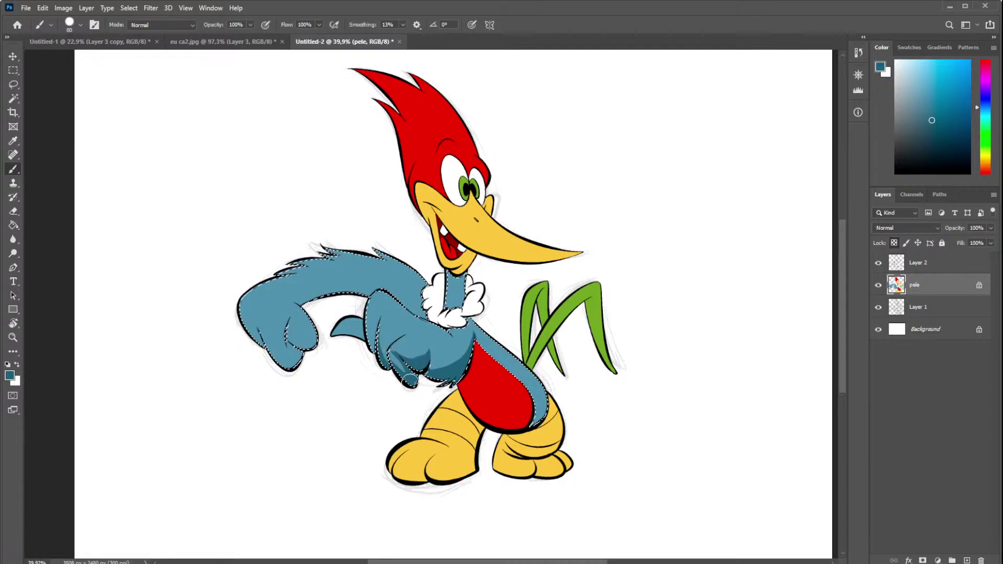
- Paint over the dark finger-gap lines on the hand with the lighter neck blue
alt+click(462, 310)
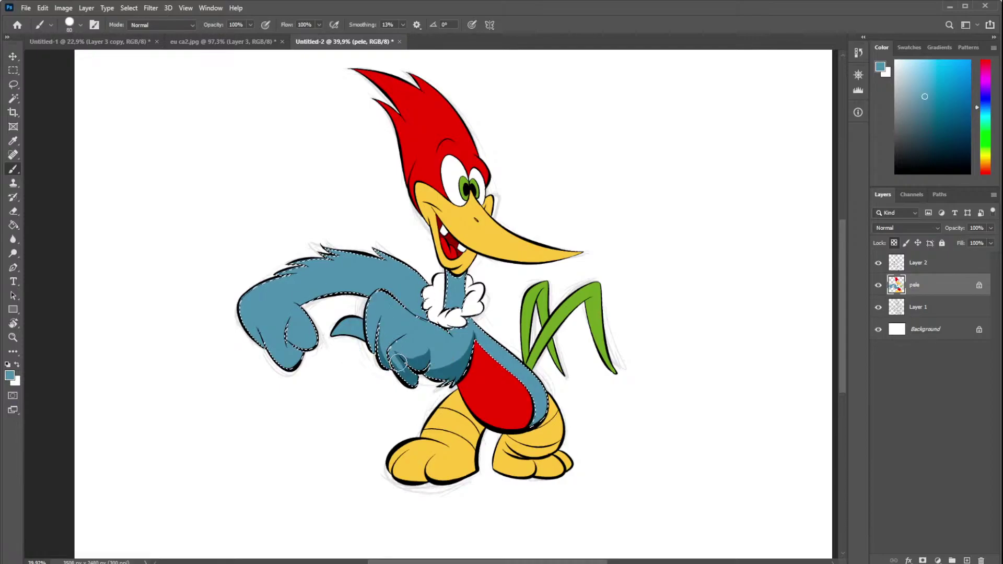
drag(398, 362, 418, 379)
alt+click(419, 361)
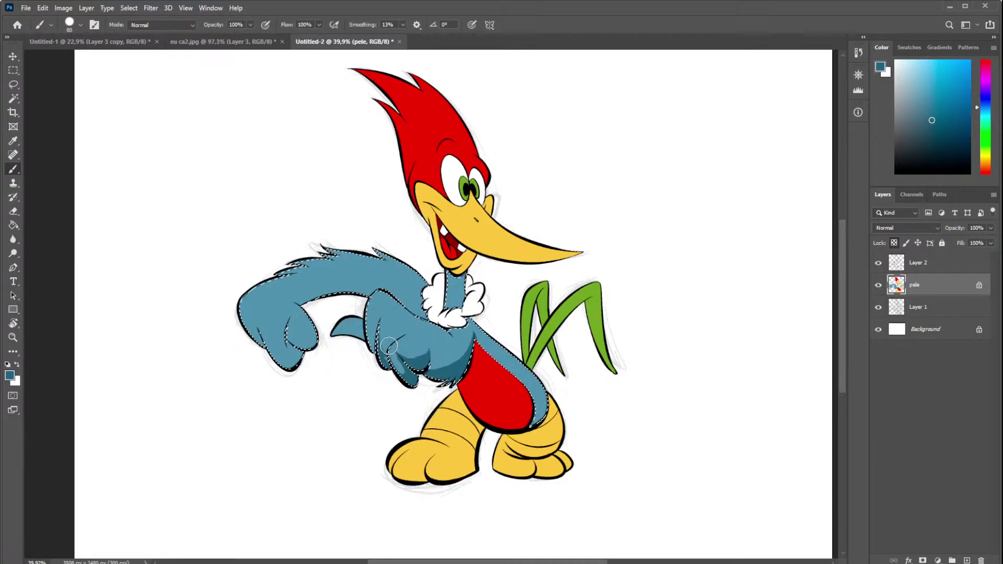
drag(394, 342, 402, 372)
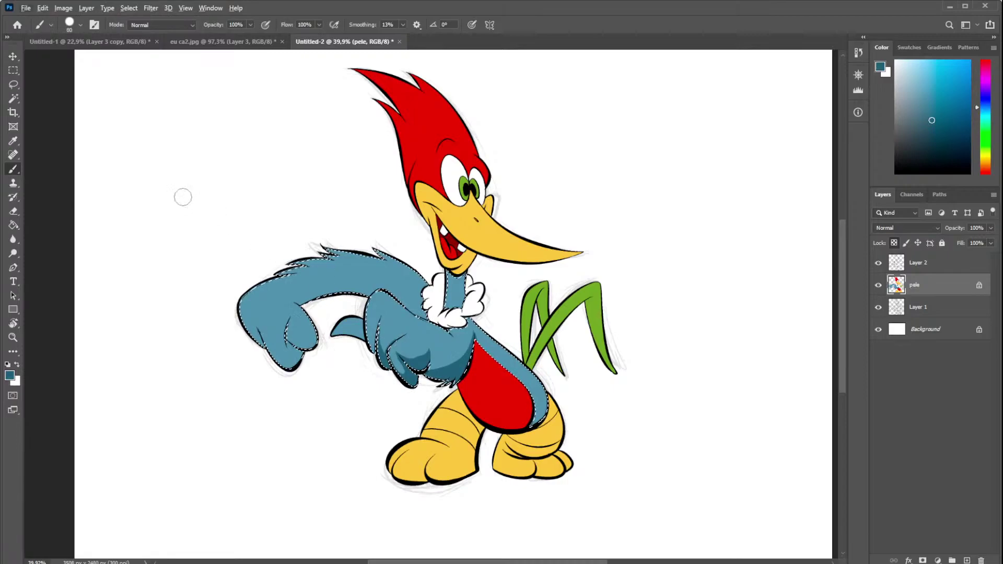
click(13, 99)
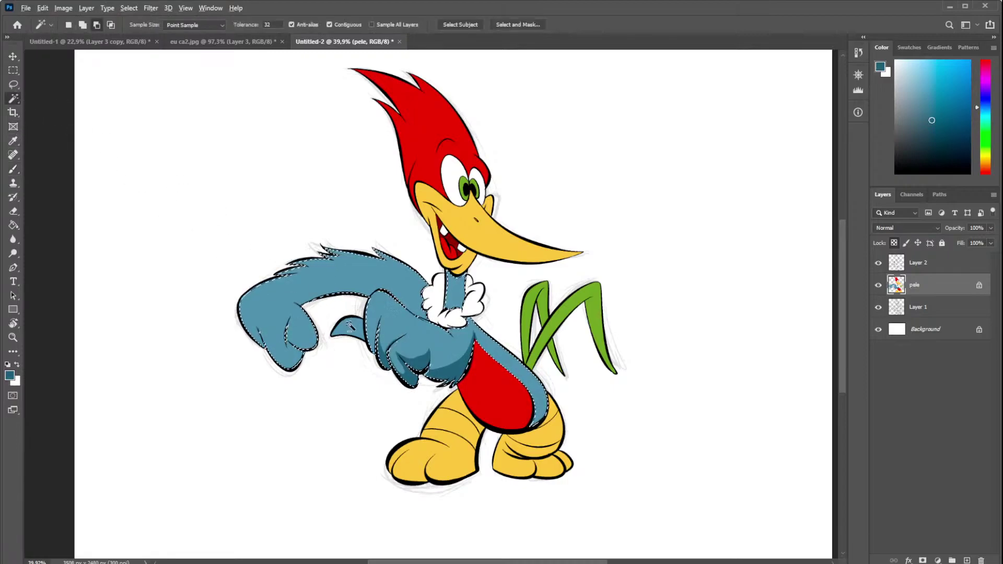
key(shift)
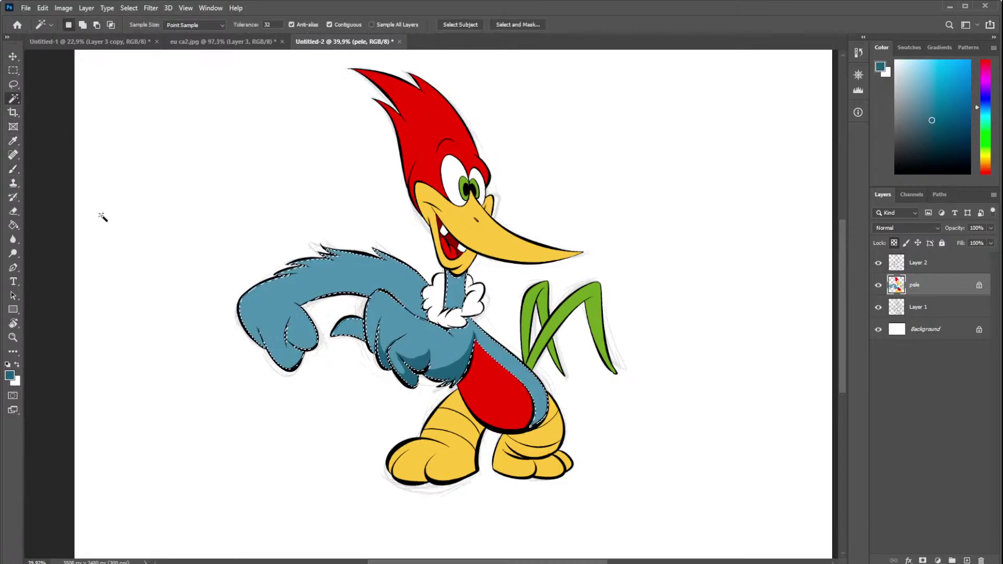
click(13, 169)
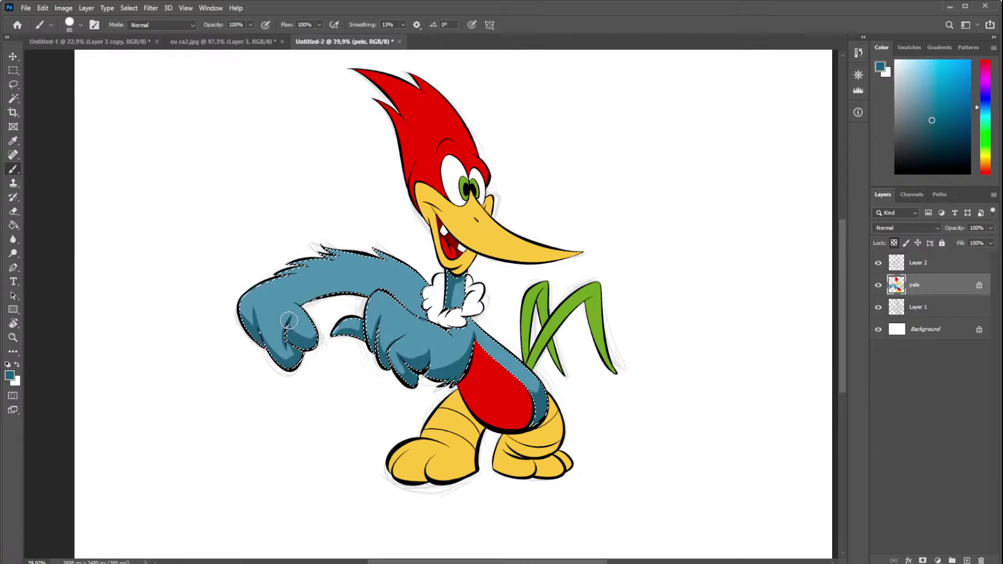
- Shade the far-left hand tip and the underside of the left arm blue
drag(291, 367, 285, 363)
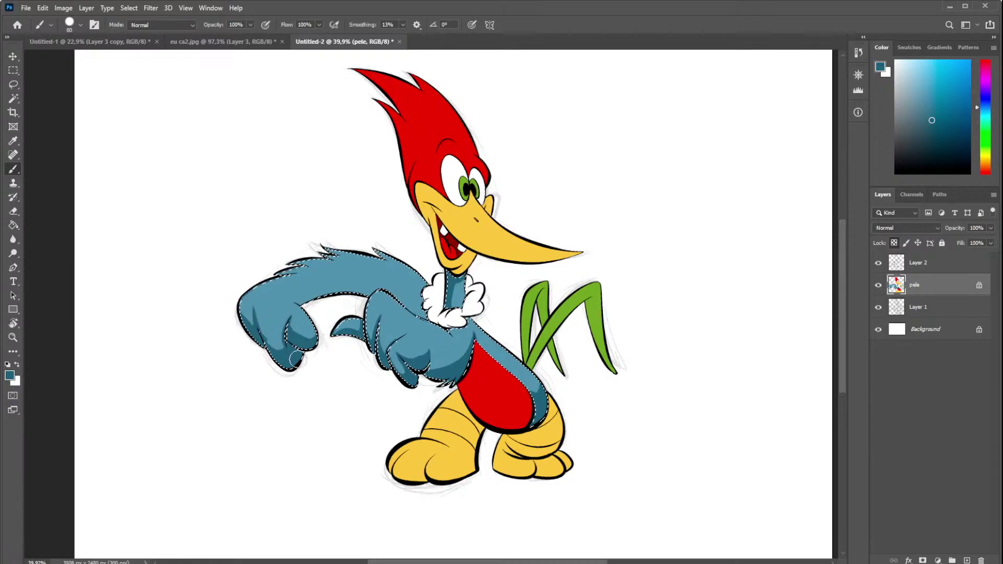
drag(339, 277, 356, 330)
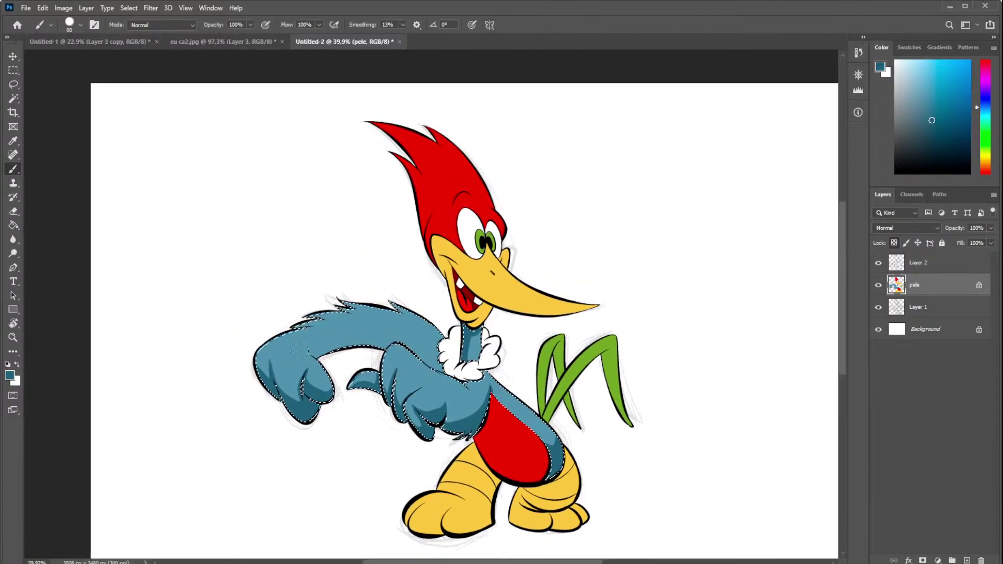
drag(327, 350, 401, 348)
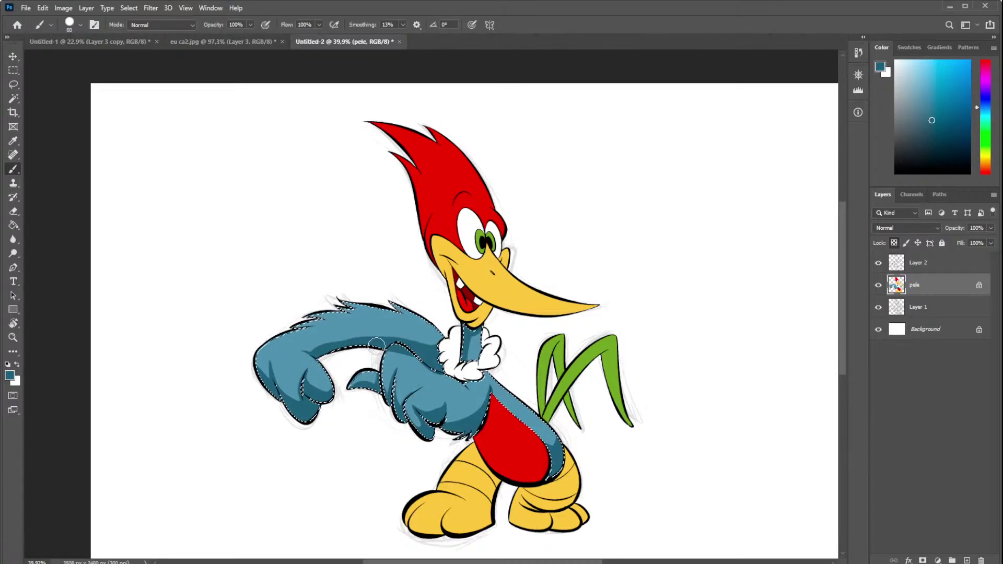
- Sample a lighter blue, then a darker teal, from the arm as paint colour
scroll(329, 345, up, 2)
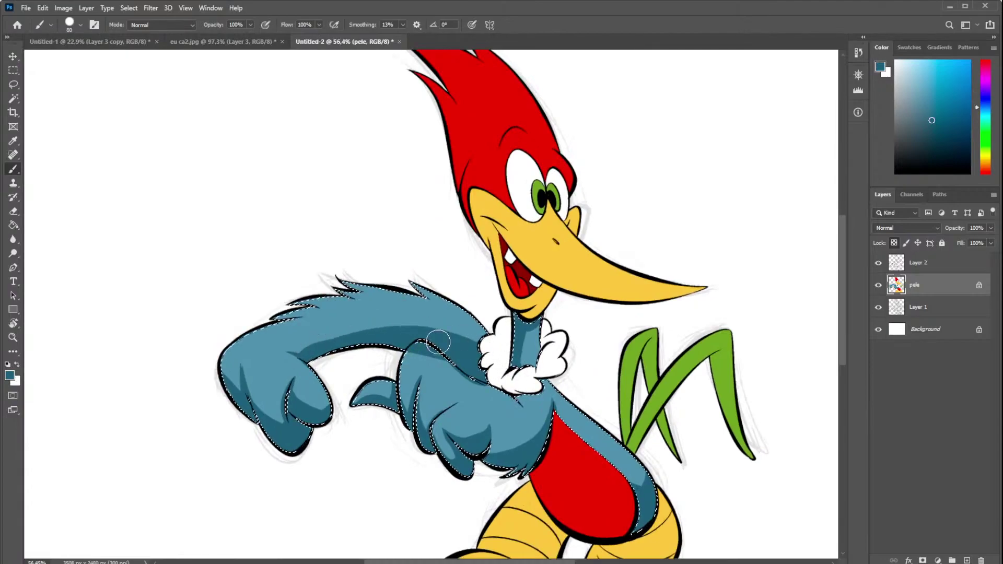
alt+click(407, 363)
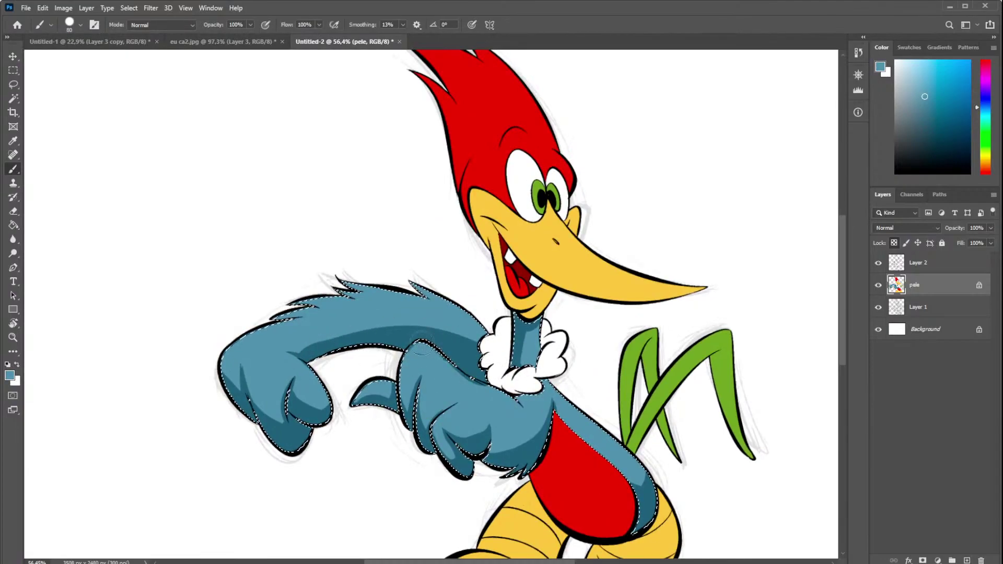
scroll(432, 370, down, 3)
scroll(366, 313, up, 2)
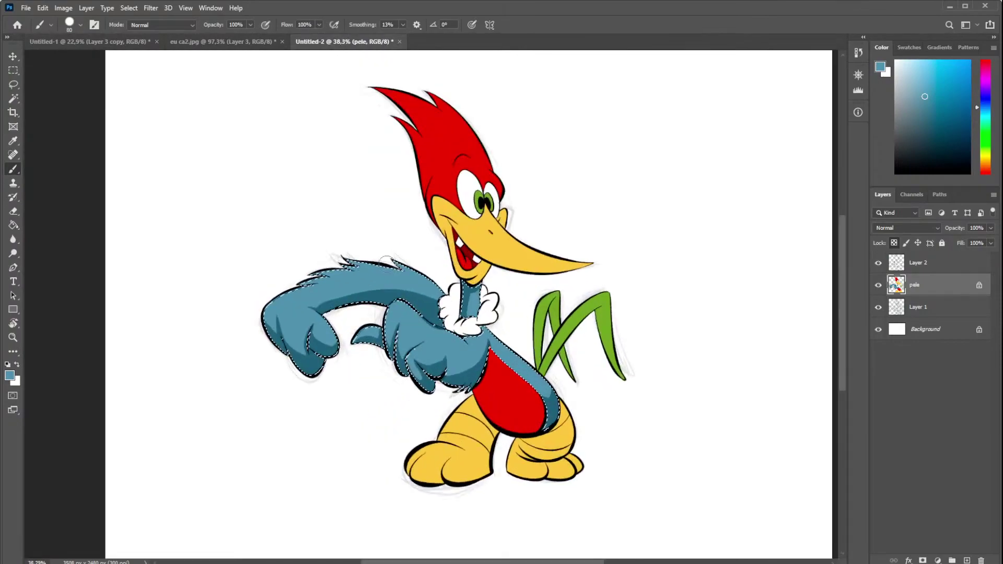
alt+click(314, 338)
scroll(467, 357, down, 1)
scroll(468, 356, up, 3)
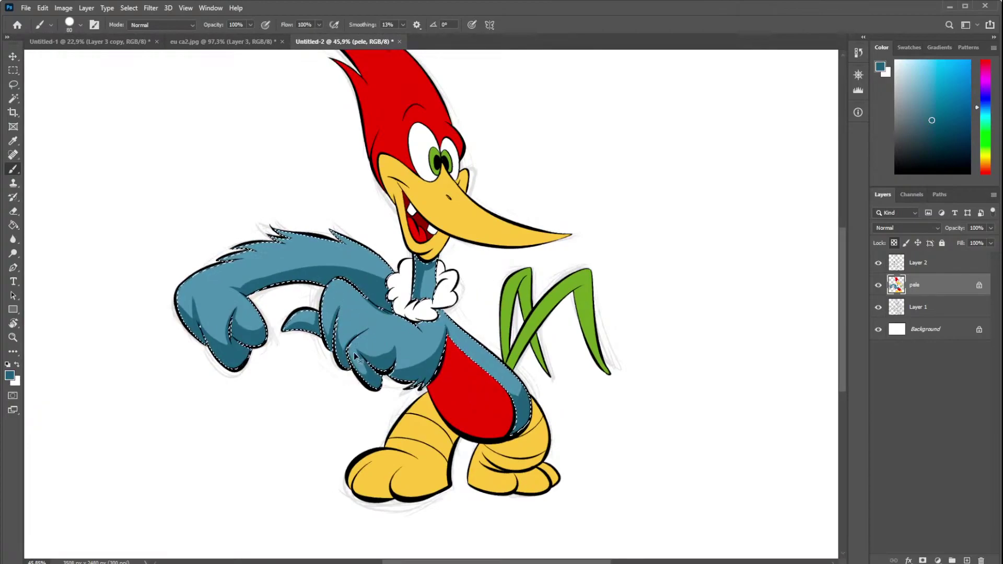
scroll(366, 316, down, 5)
scroll(397, 303, up, 3)
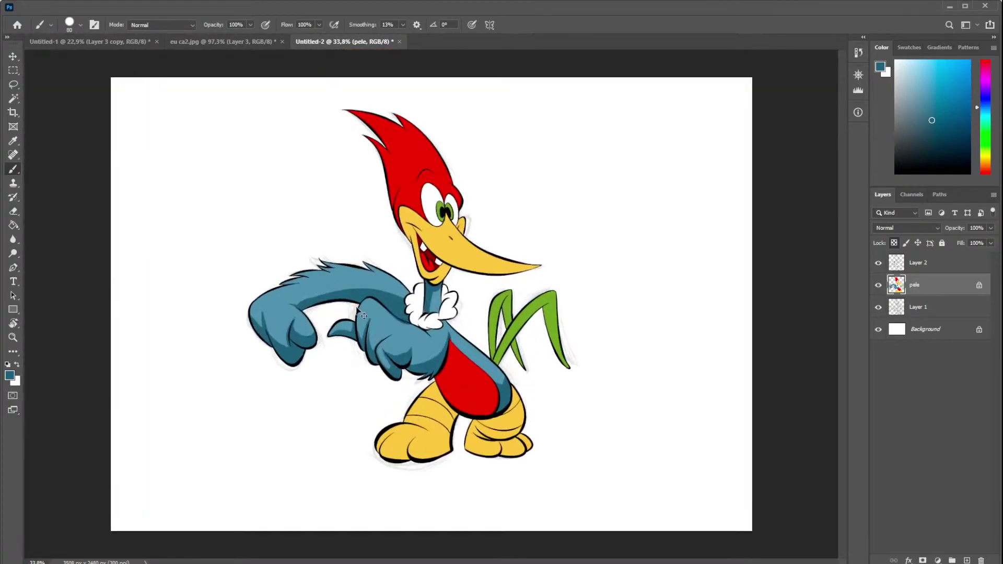
- Choose a lighter blue and highlight the upper arm edge, forearm and fingers
scroll(381, 292, up, 1)
click(925, 97)
scroll(580, 200, up, 1)
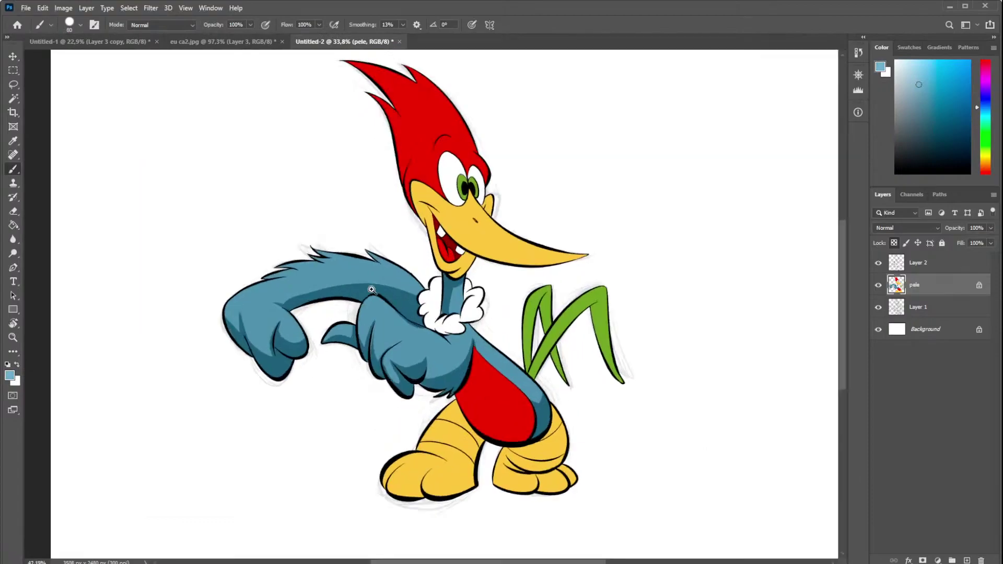
scroll(403, 306, up, 2)
drag(377, 294, 366, 322)
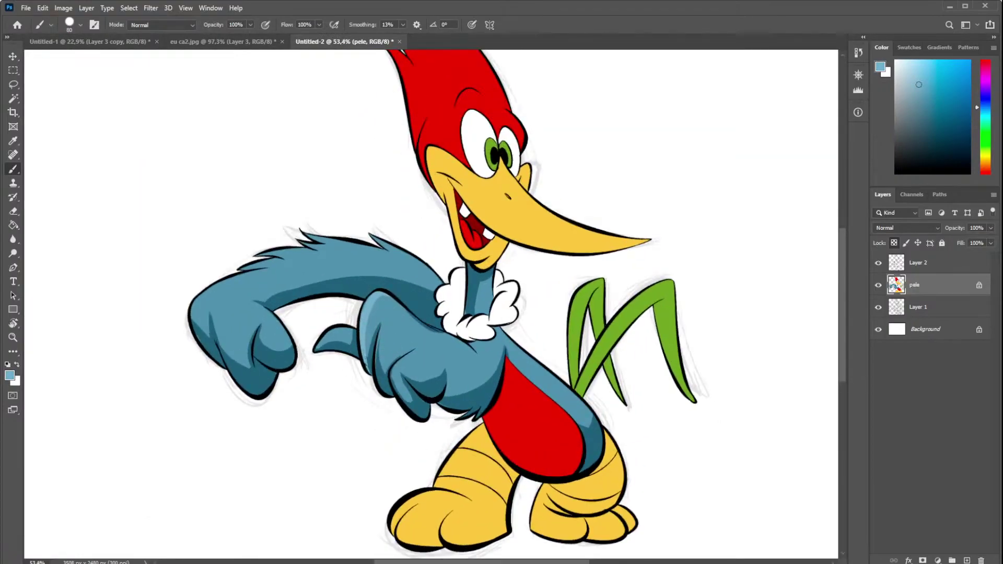
mouse_move(381, 372)
mouse_down()
mouse_move(381, 330)
mouse_move(316, 347)
mouse_up()
drag(393, 375, 428, 422)
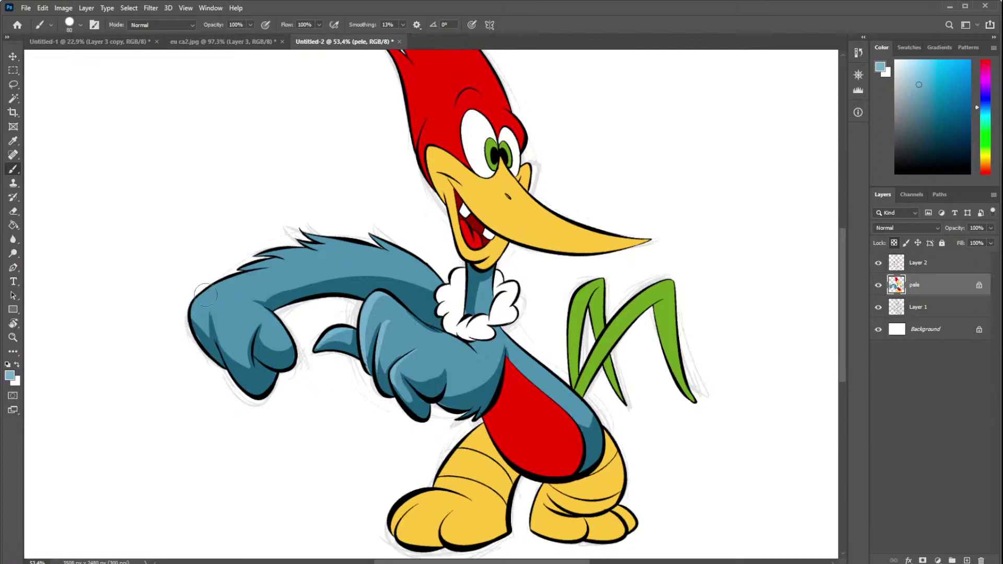
- Add light blue highlights along the arm's upper edge toward the fur and down the neck
mouse_move(202, 291)
mouse_down()
mouse_move(316, 248)
mouse_move(387, 245)
mouse_up()
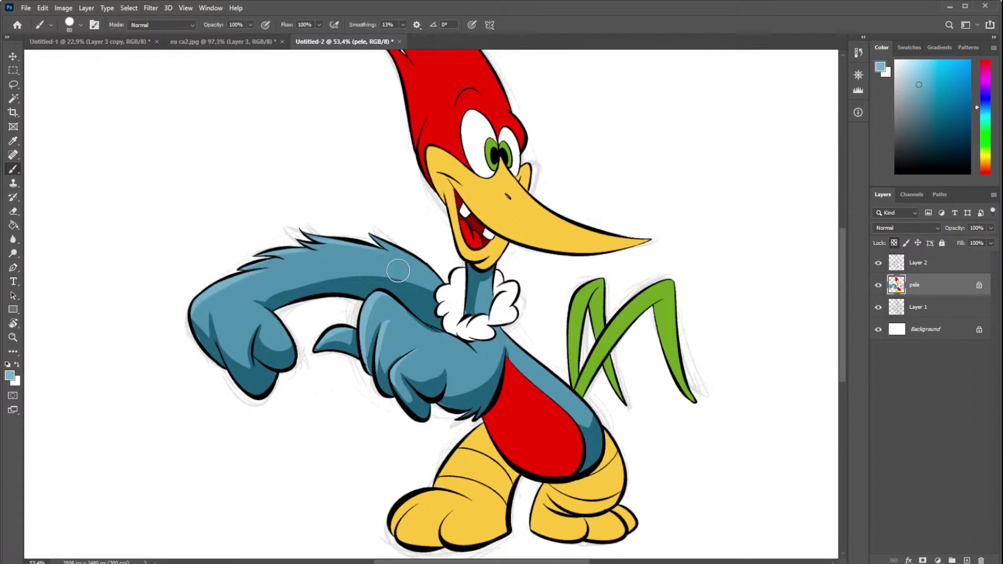
scroll(455, 296, up, 1)
scroll(455, 296, down, 1)
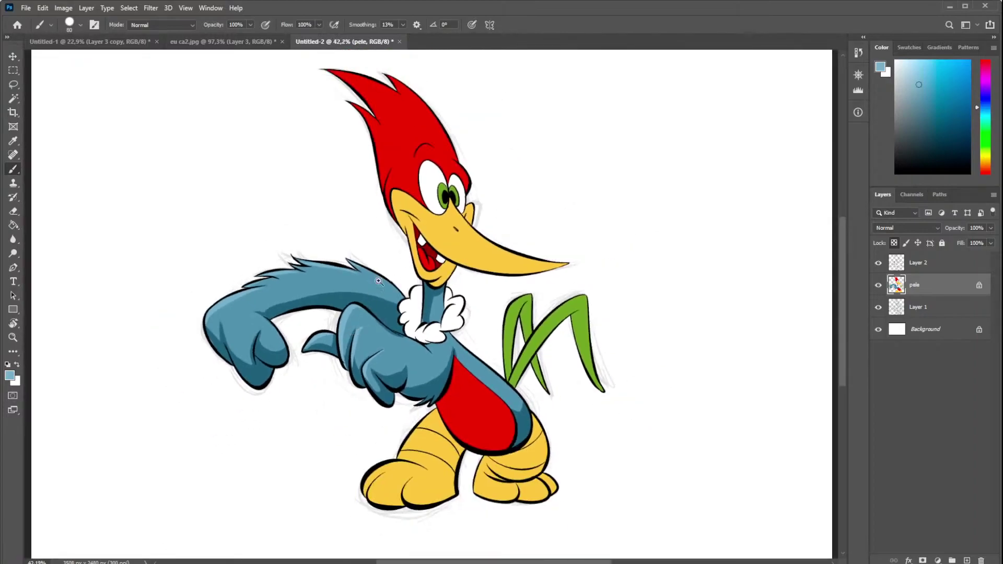
scroll(454, 297, up, 1)
scroll(457, 301, up, 1)
drag(456, 301, 463, 324)
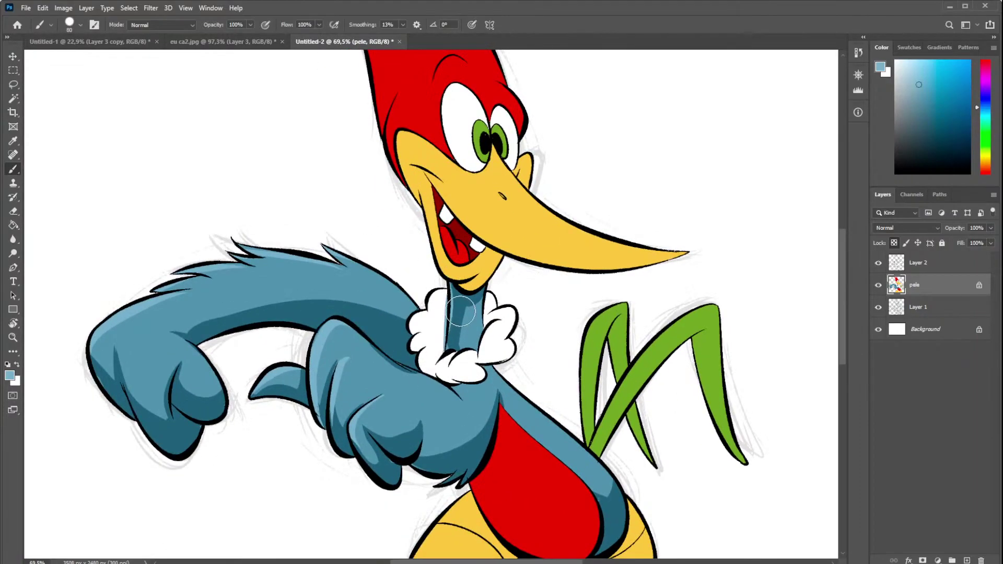
scroll(463, 324, down, 2)
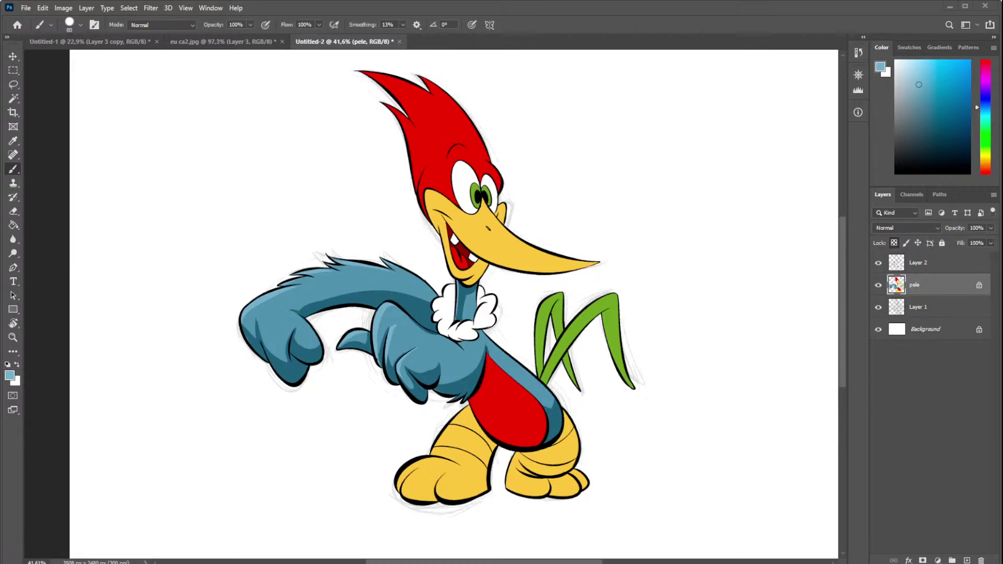
- Magic Wand-select both yellow legs and feet
scroll(461, 343, down, 3)
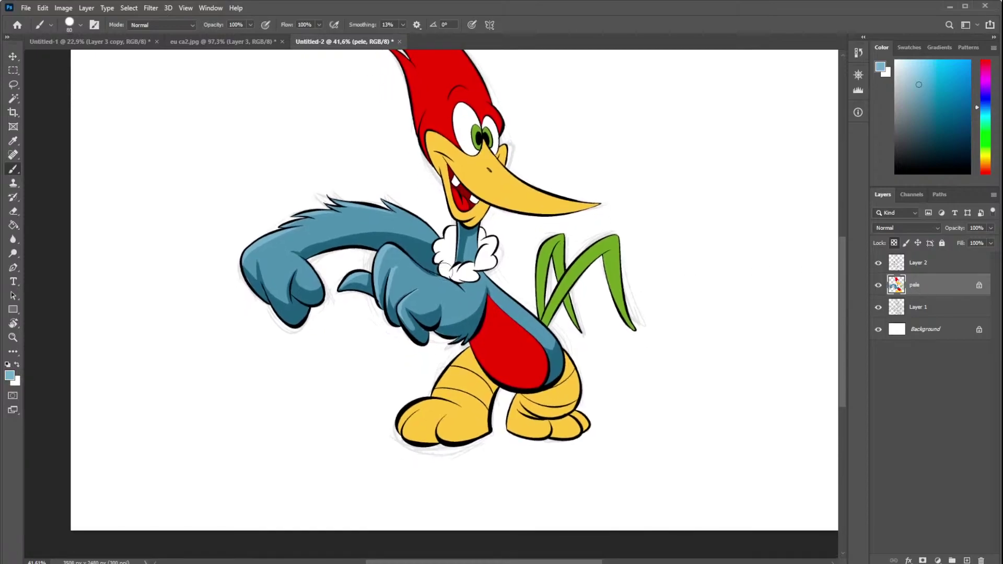
alt+click(463, 324)
drag(439, 383, 424, 349)
key(w)
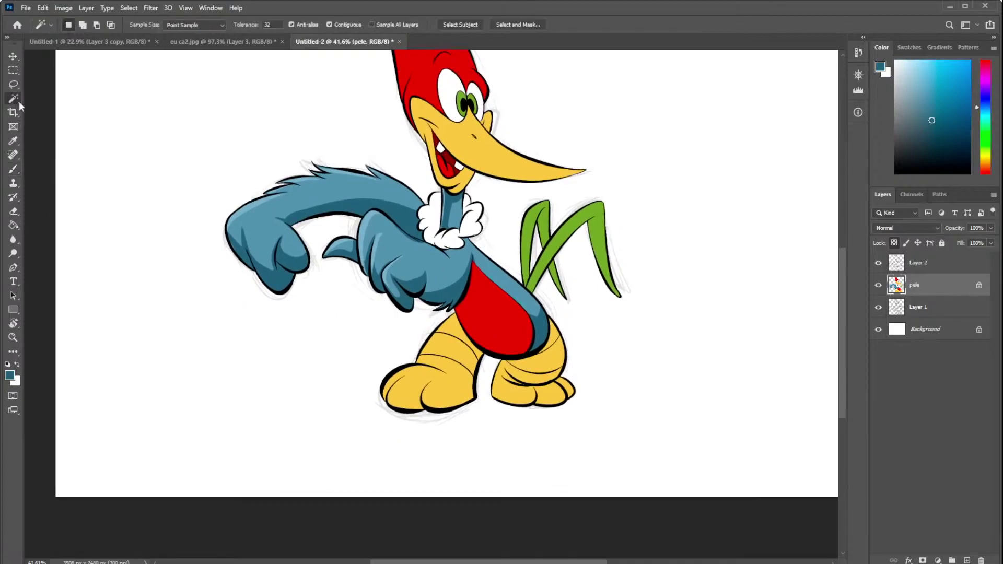
click(445, 386)
shift+click(525, 385)
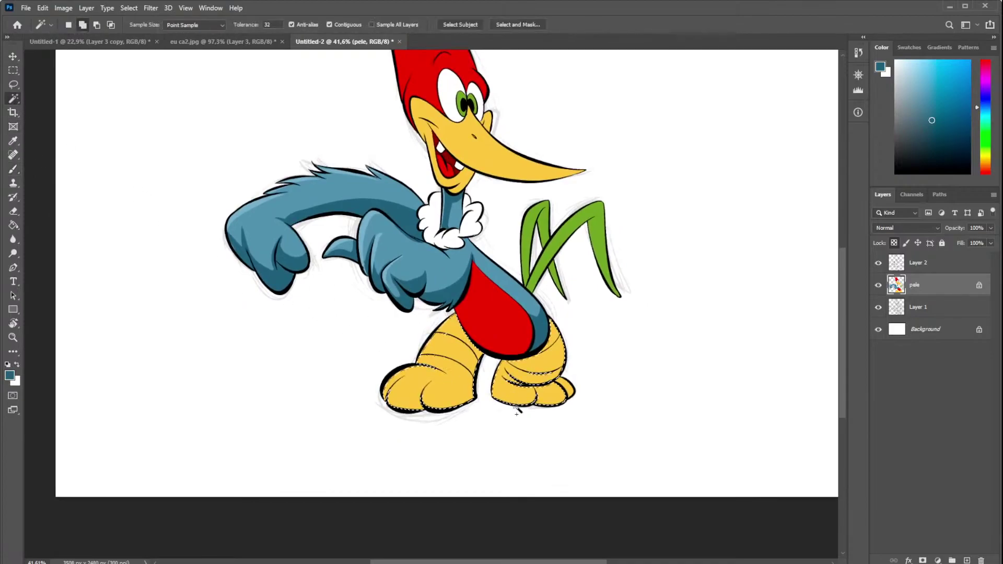
click(13, 169)
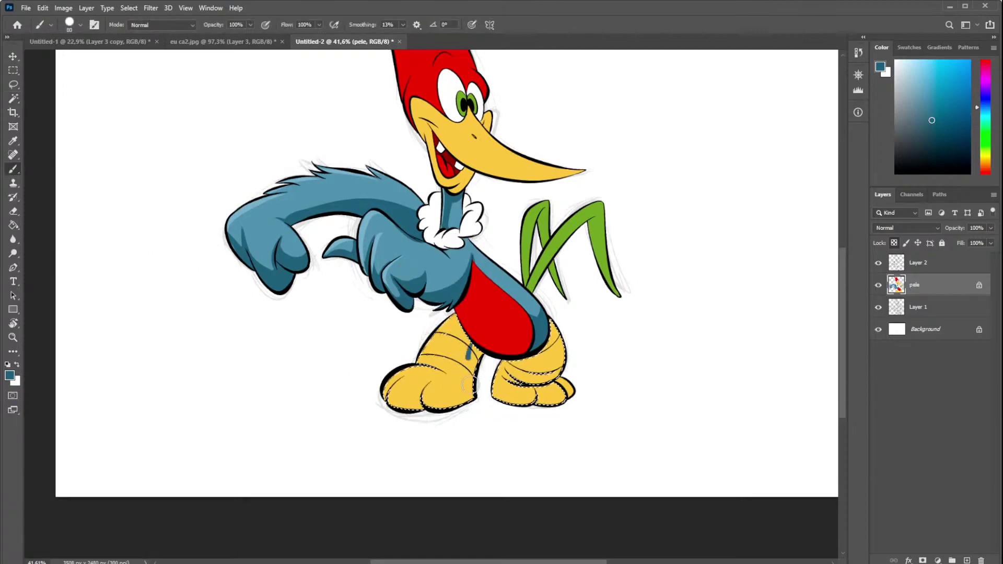
- Undo a stray blue stroke, smooth the left foot with yellow and shade its inner edge gold
drag(467, 348, 473, 387)
key(ctrl+z)
alt+click(425, 364)
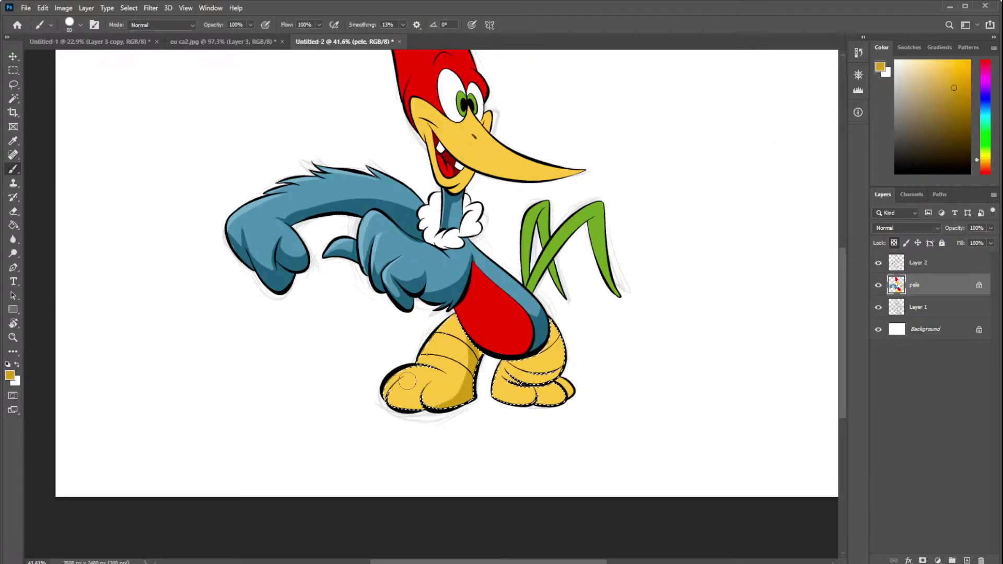
drag(441, 411, 380, 410)
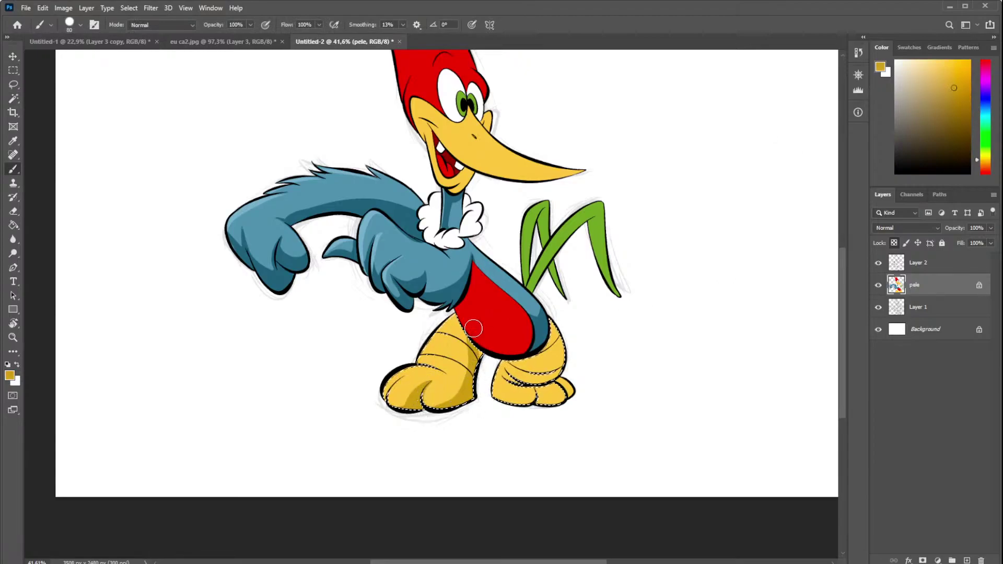
drag(467, 356, 458, 379)
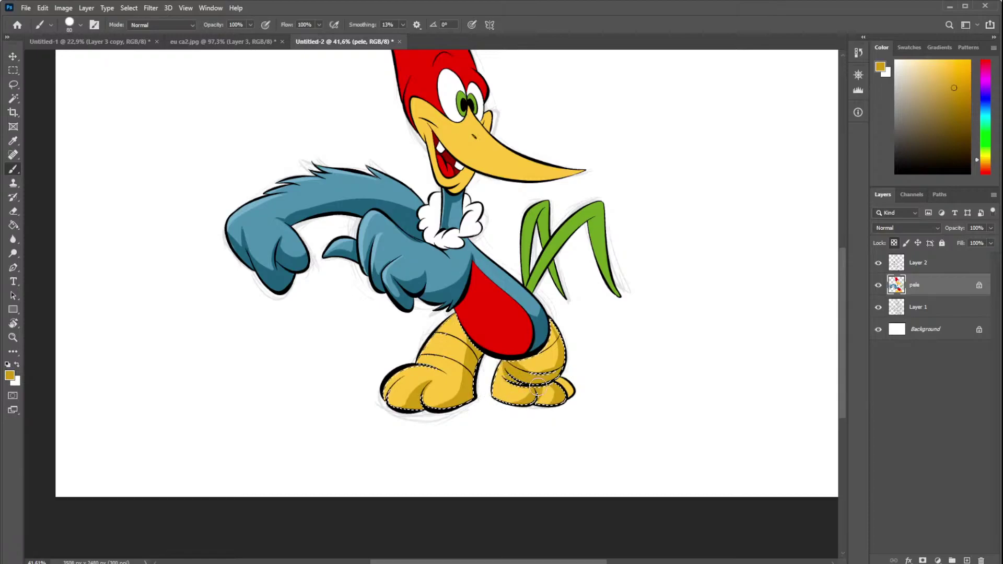
- Sample dark gold from the leg and paint darker gold shading on the left foot
click(13, 98)
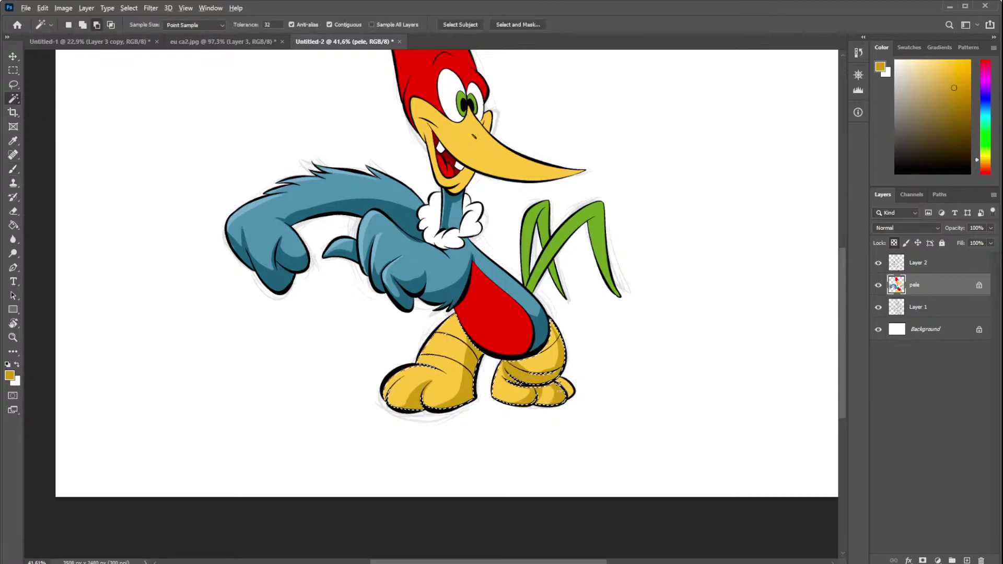
click(13, 168)
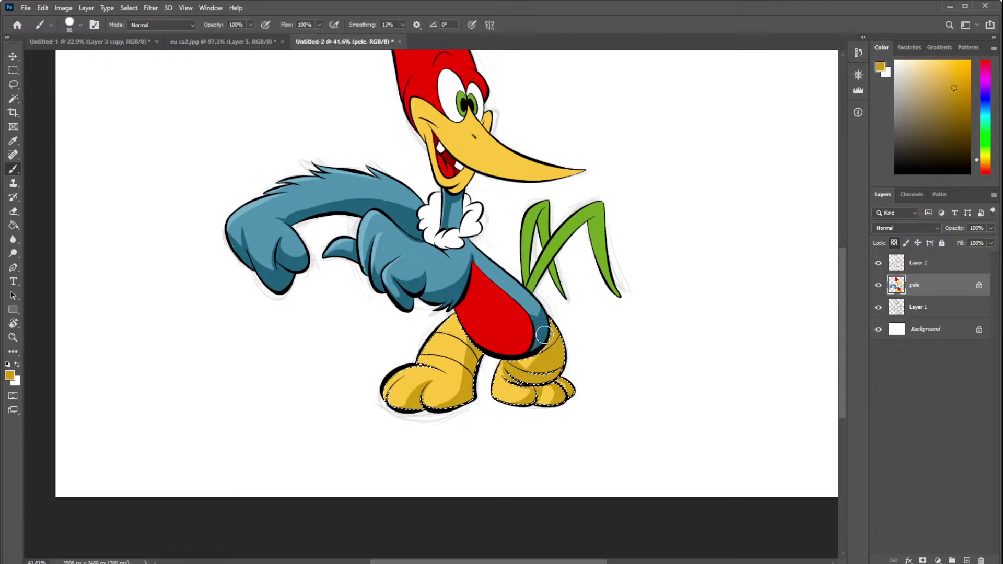
alt+click(524, 289)
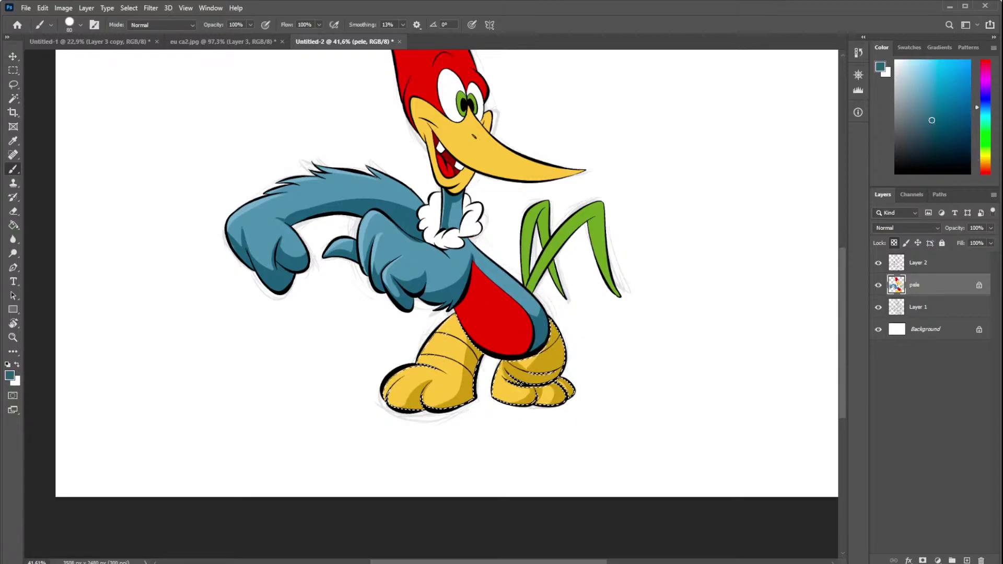
alt+click(555, 358)
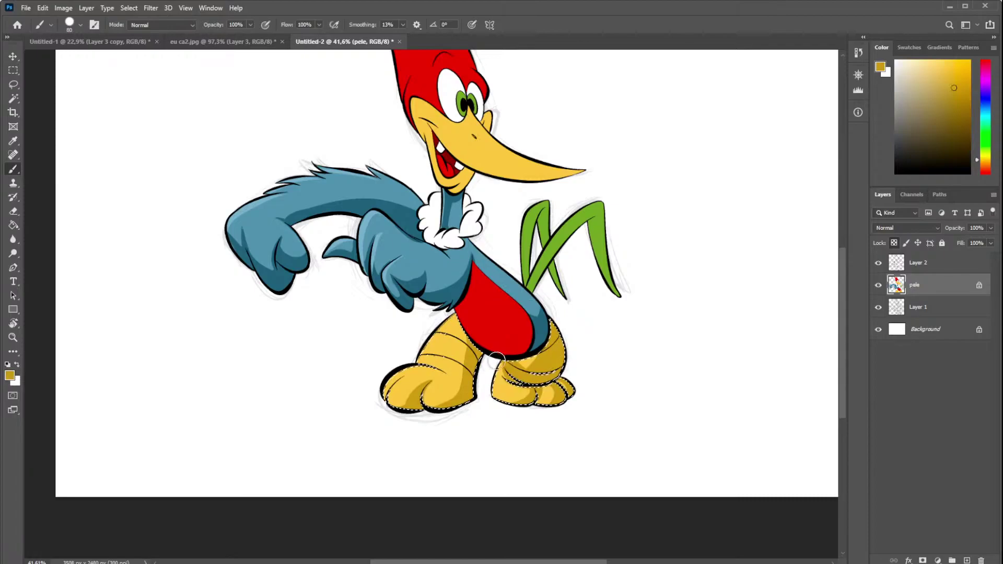
alt+click(524, 366)
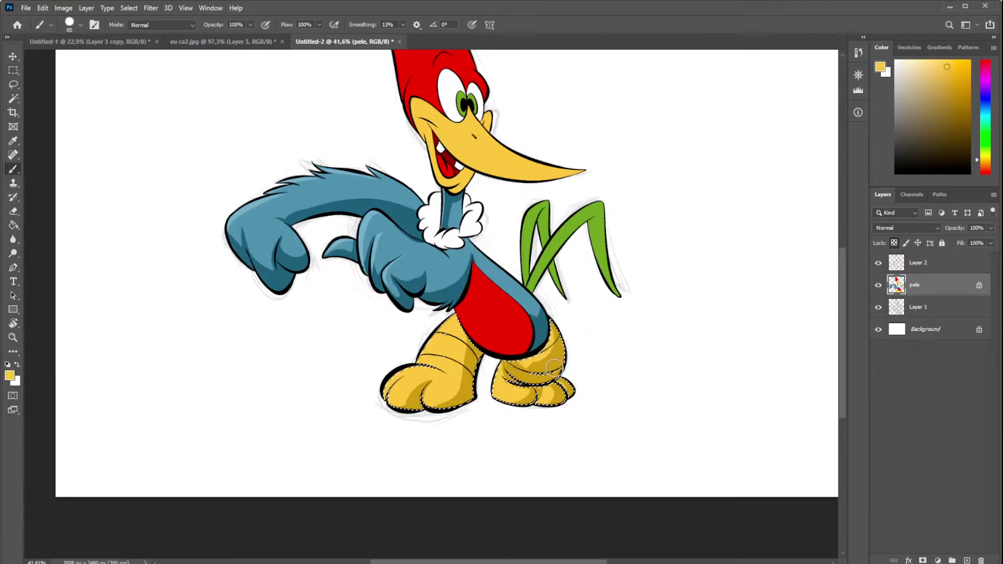
alt+click(513, 362)
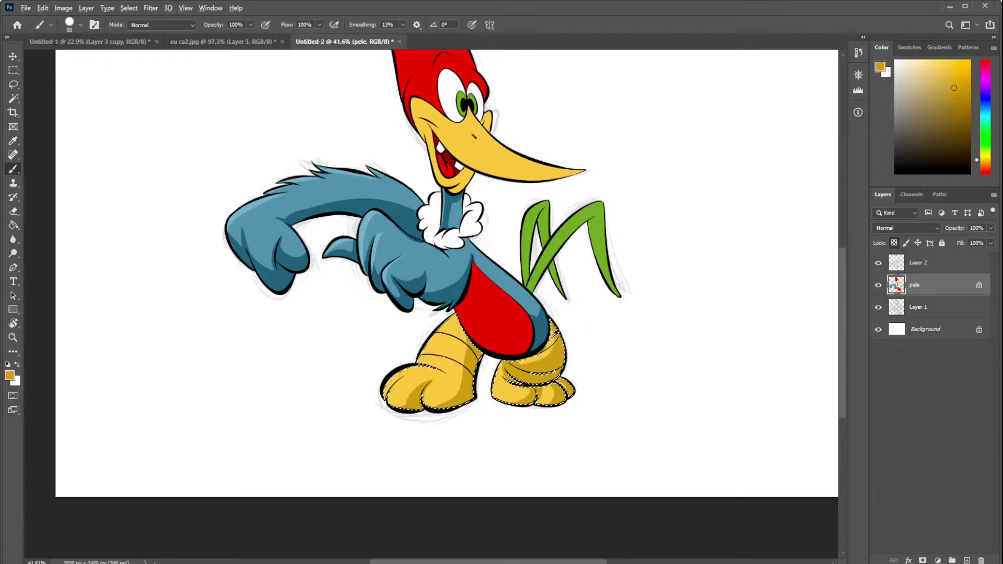
alt+click(553, 334)
alt+click(531, 365)
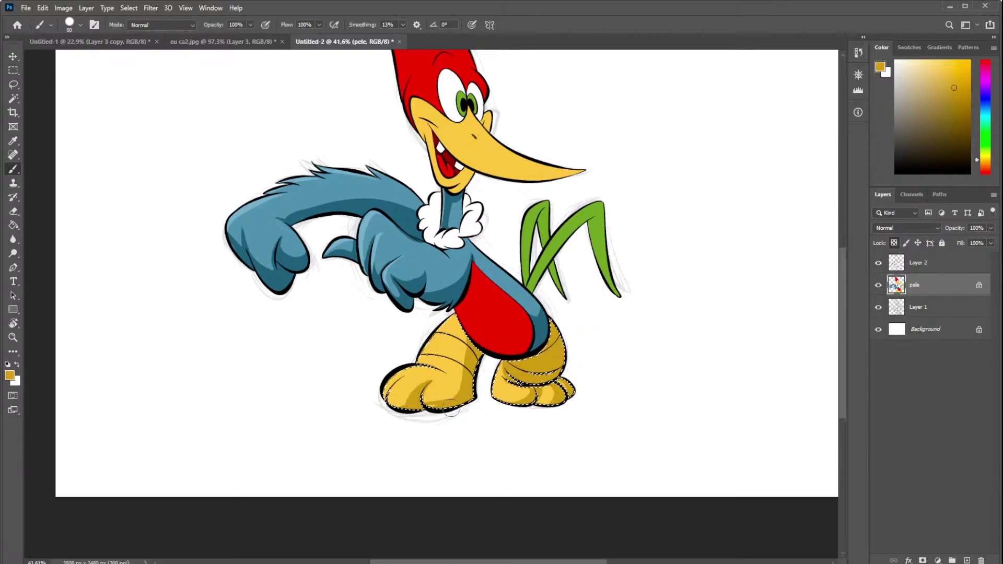
drag(422, 398, 396, 400)
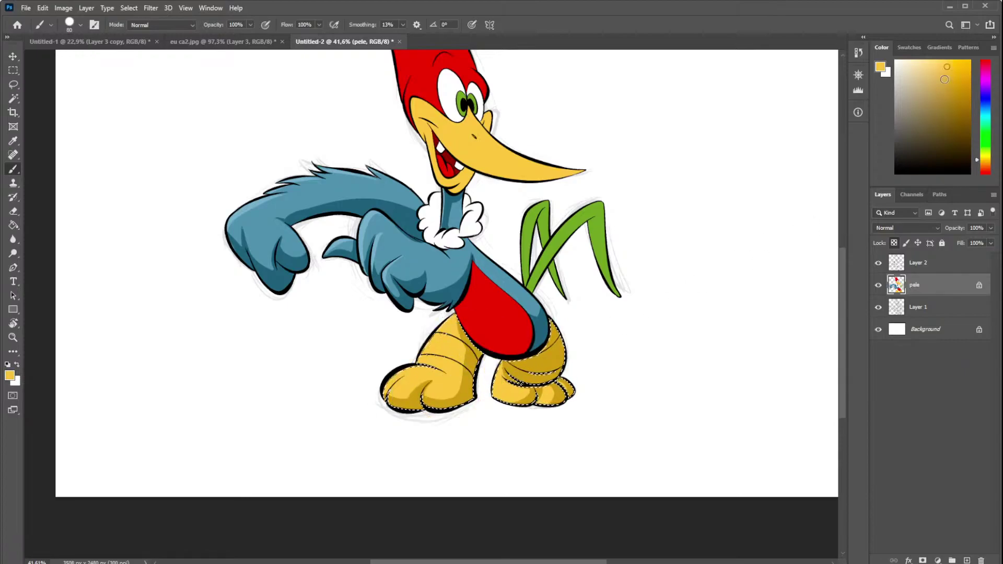
click(925, 61)
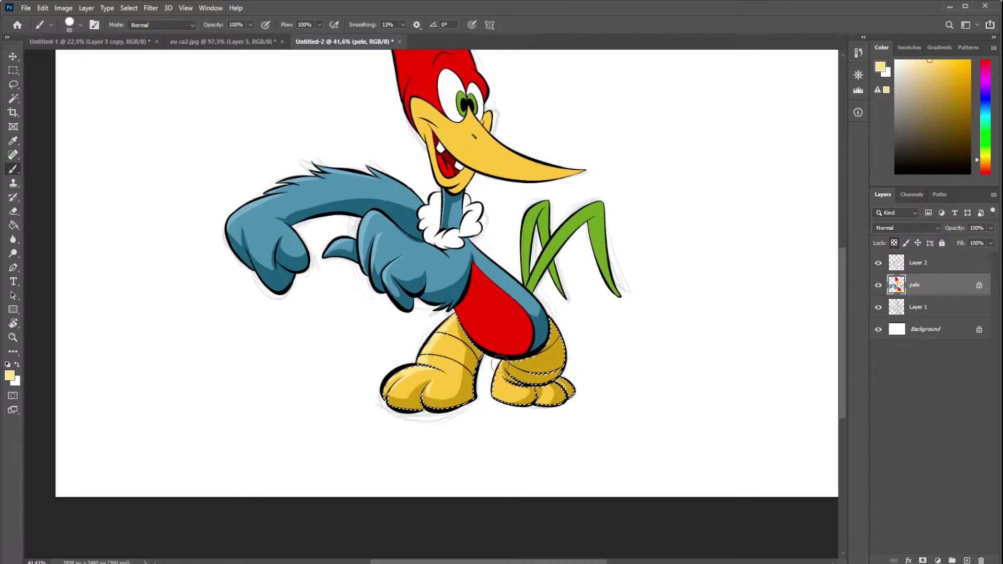
scroll(492, 269, up, 3)
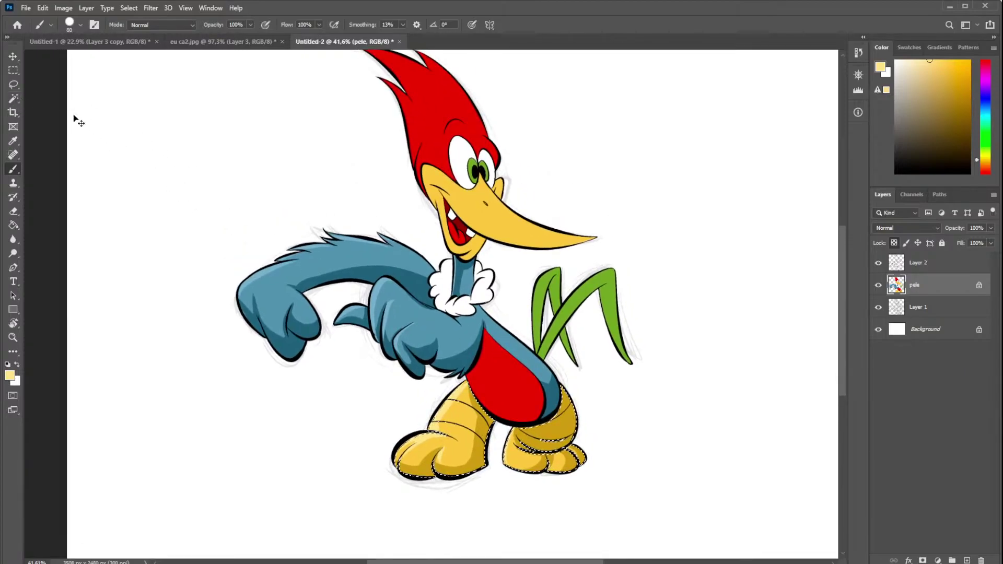
- Deselect the legs and sample deeper yellows from them to finish the leg shading
key(ctrl+d)
scroll(429, 347, down, 3)
scroll(430, 347, up, 3)
drag(430, 347, 433, 334)
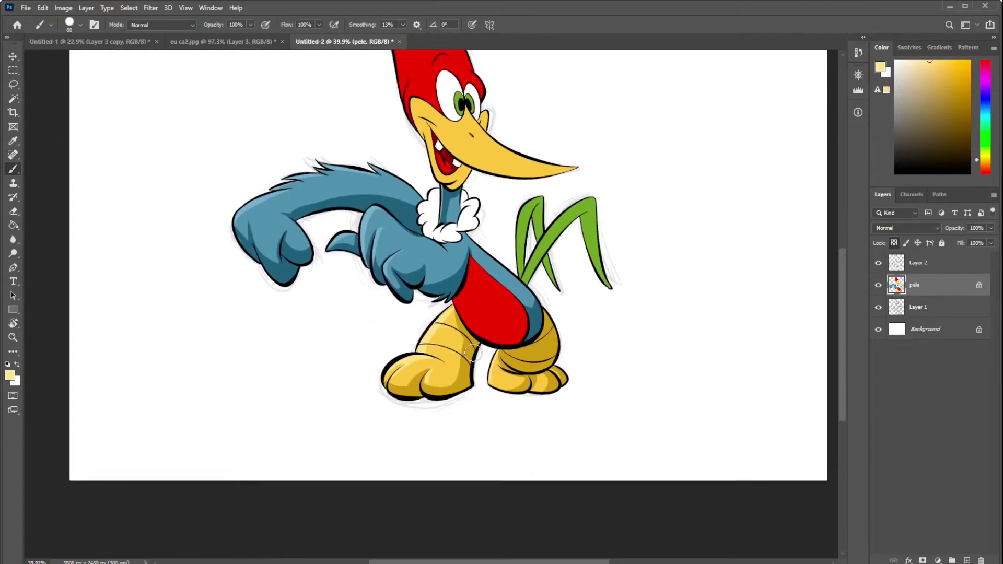
alt+click(548, 380)
scroll(549, 377, up, 2)
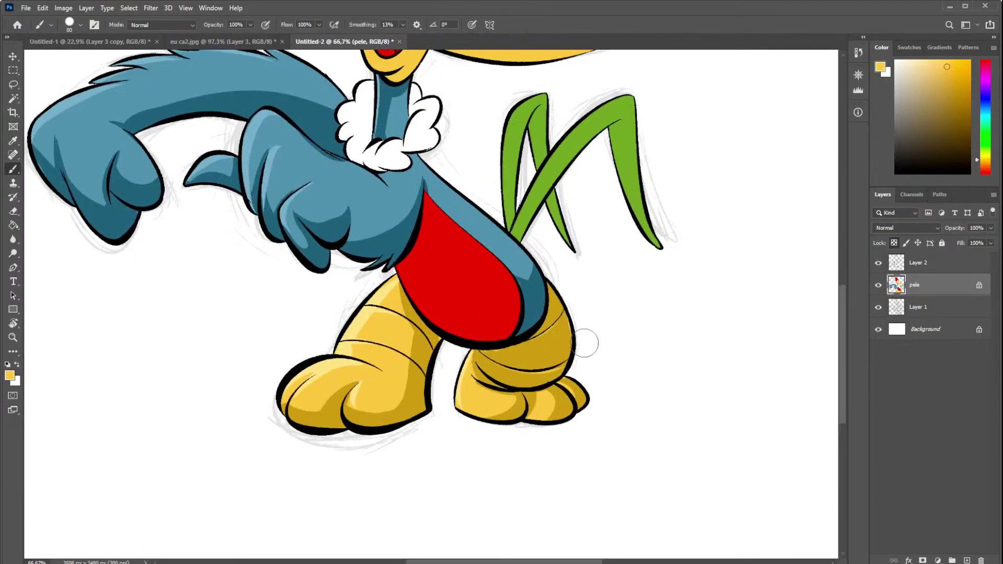
alt+click(526, 354)
scroll(473, 327, down, 1)
scroll(473, 325, down, 2)
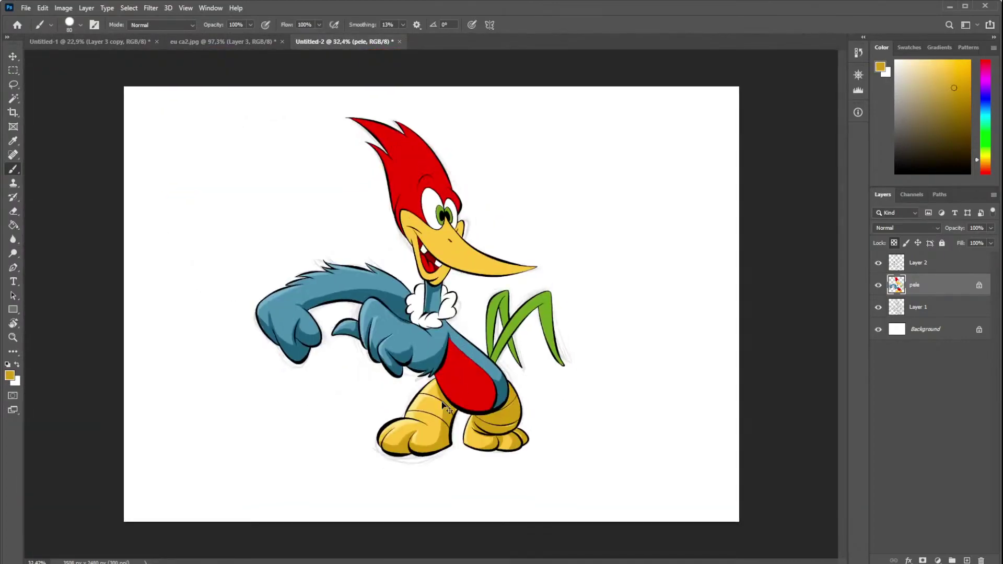
scroll(480, 340, up, 1)
scroll(484, 346, down, 2)
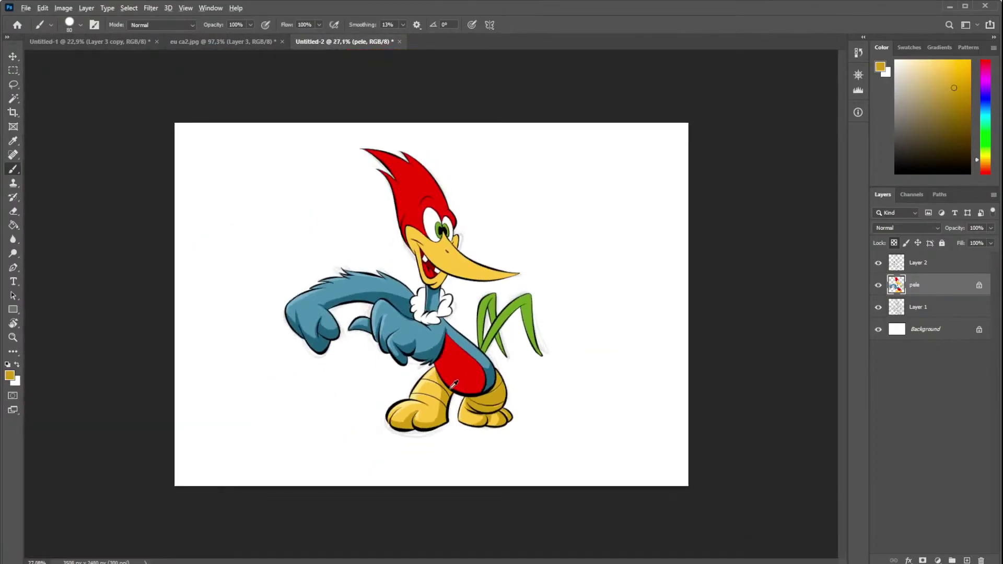
alt+click(442, 398)
scroll(466, 237, up, 2)
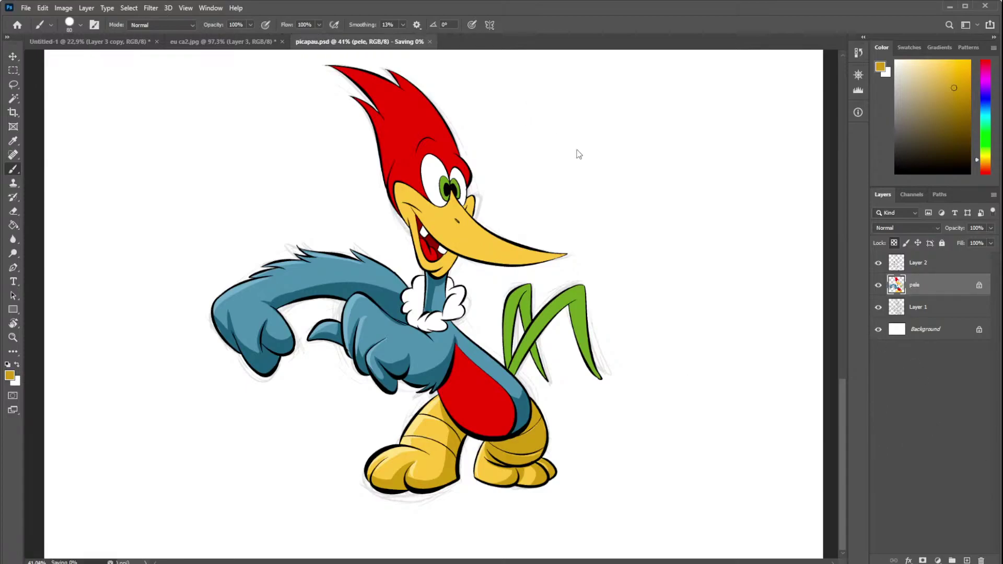
- Check the eu ca2.jpg document, then return to picapau.psd
click(220, 43)
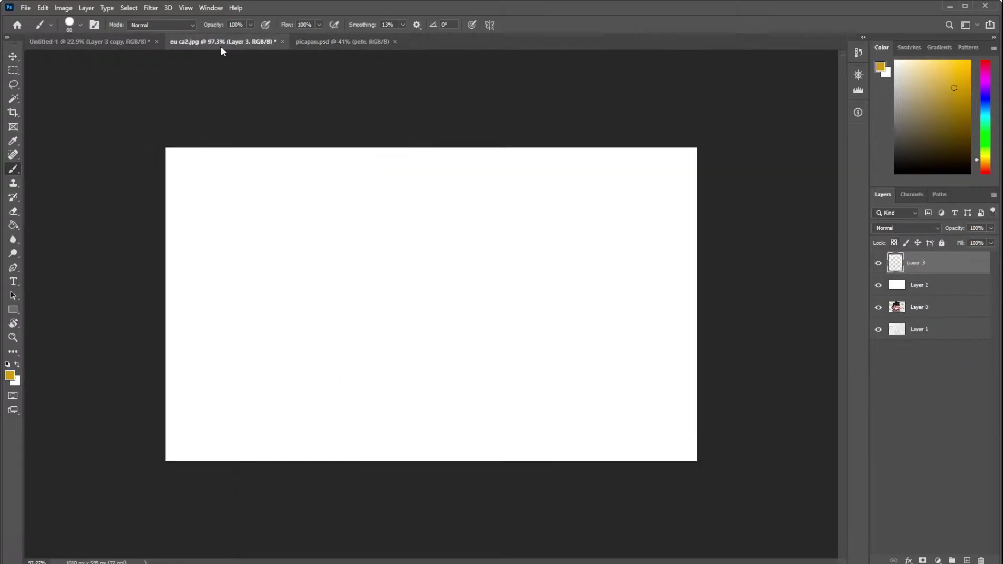
click(302, 43)
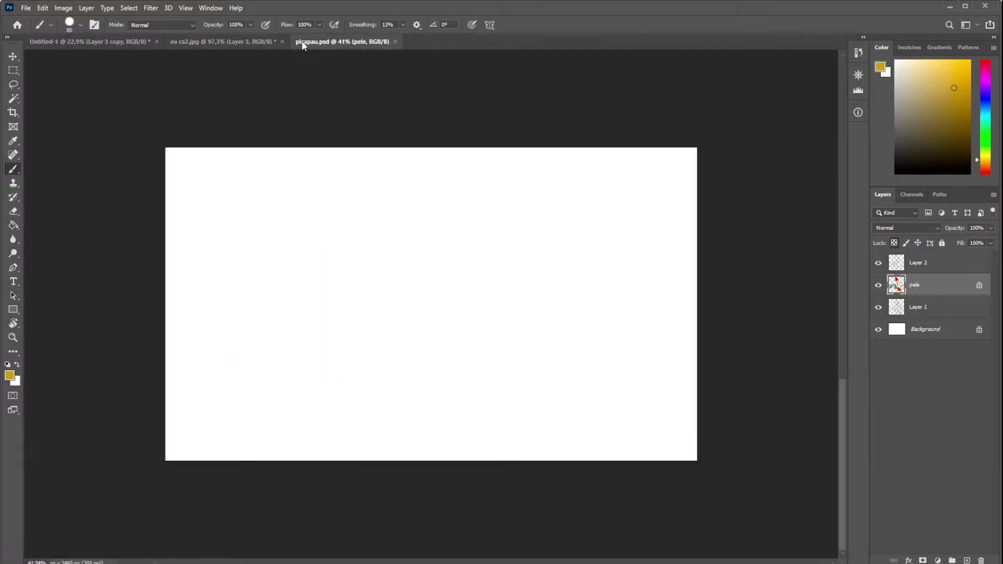
click(396, 41)
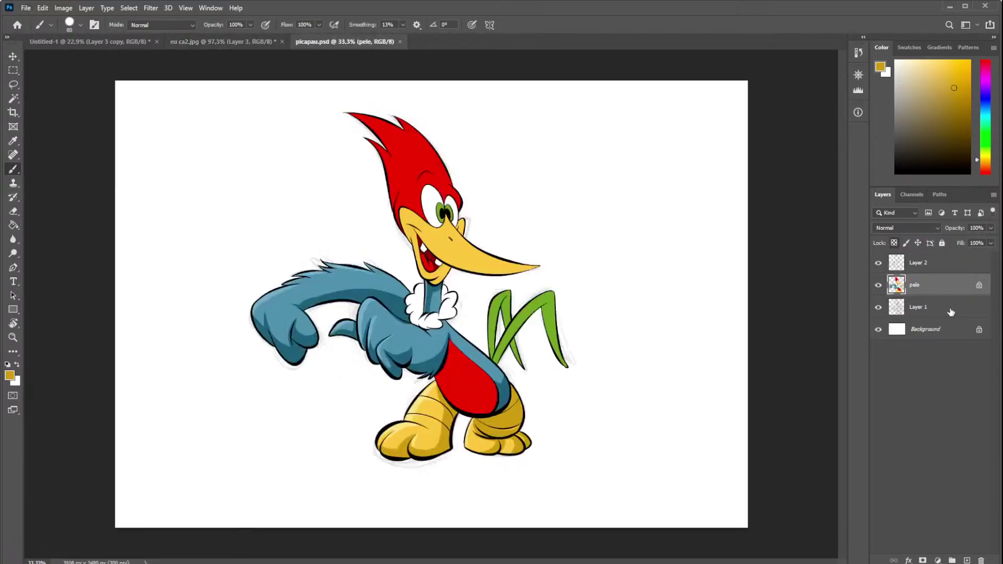
scroll(426, 298, up, 1)
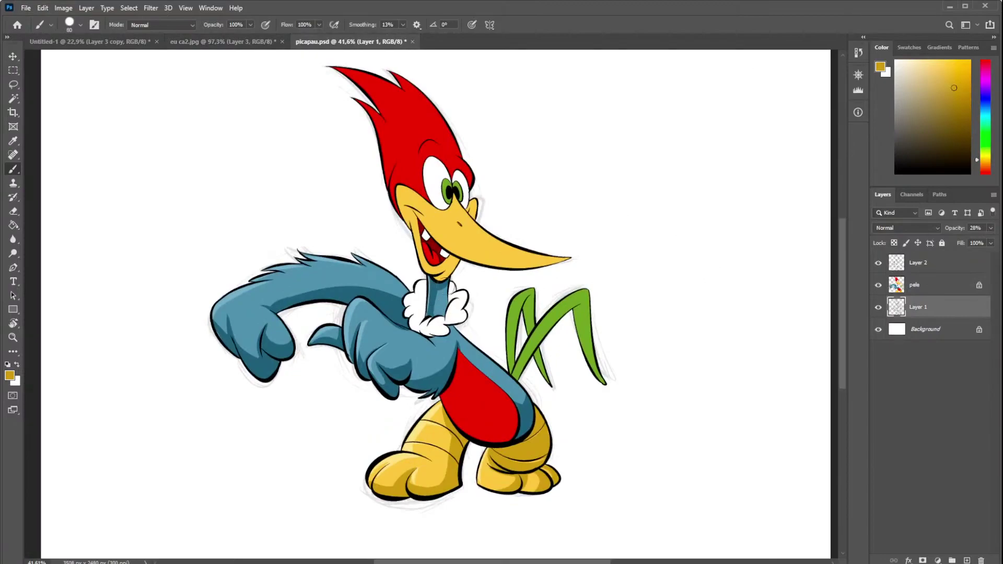
- Magic Wand-select the yellow beak and face area on the pele layer
click(13, 98)
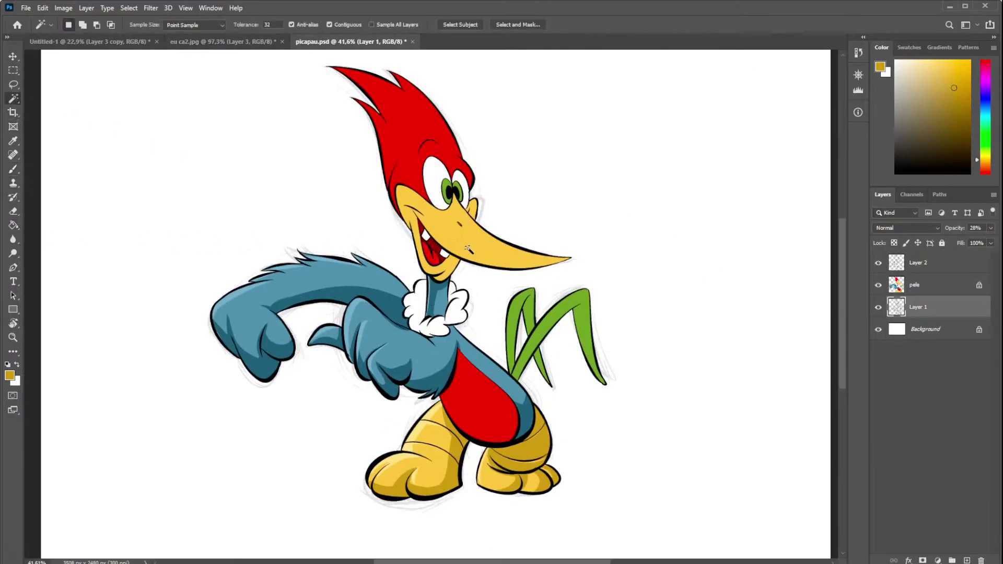
click(484, 266)
key(ctrl+d)
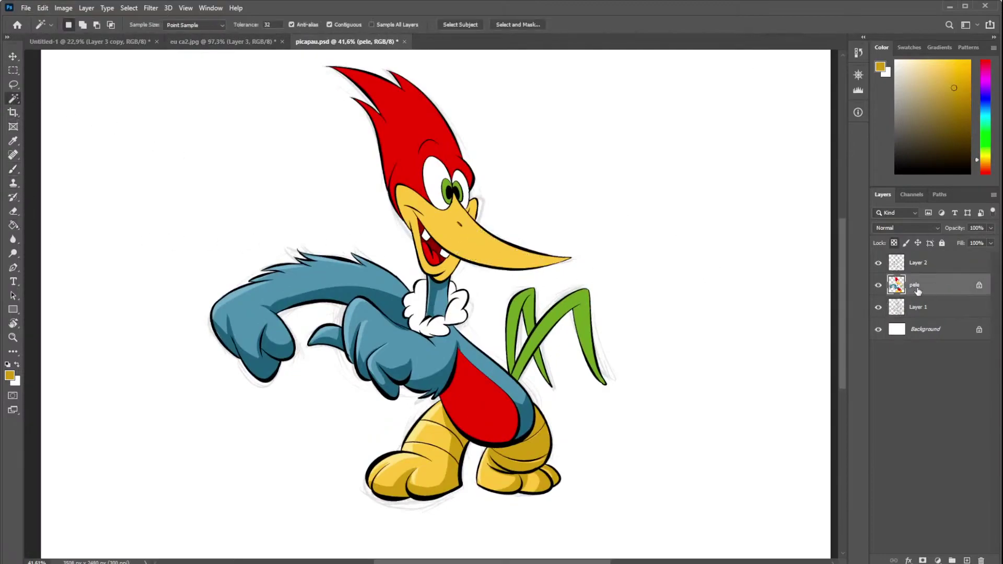
click(917, 286)
click(484, 246)
key(ctrl+d)
- Sample gold from the legs and shade the lower beak and chin
key(b)
key(ctrl+z)
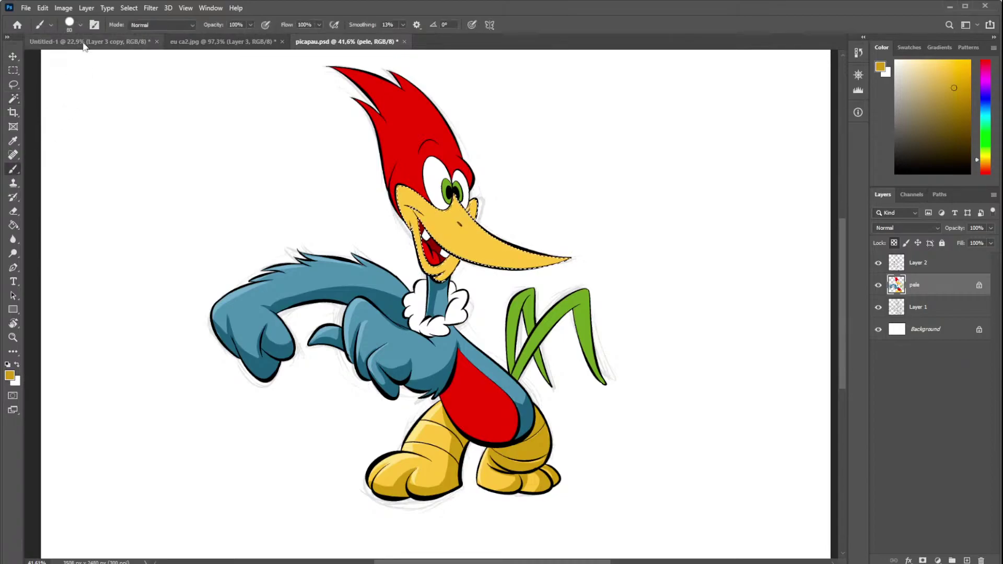
key(d)
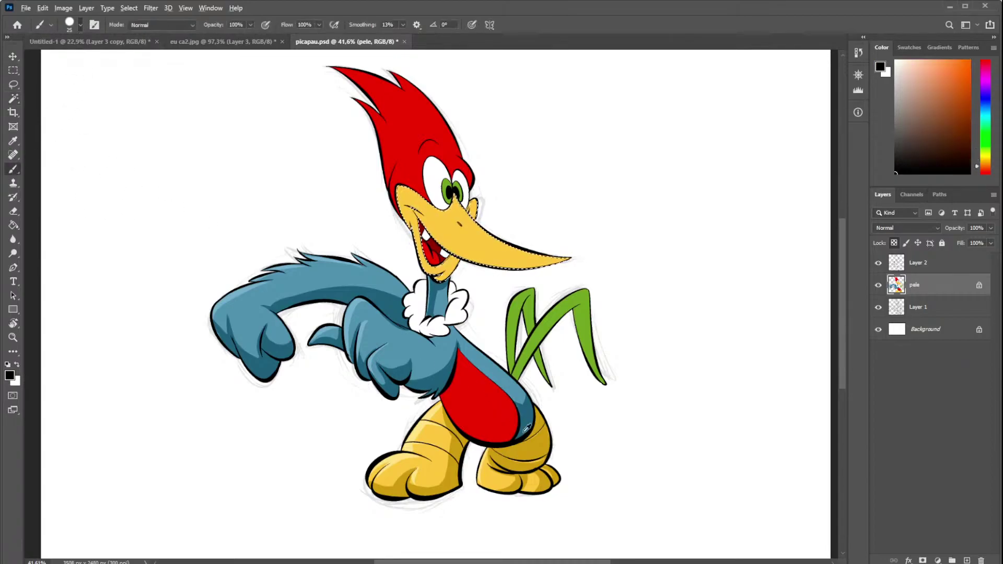
alt+click(527, 445)
key(ctrl+d)
scroll(408, 311, up, 1)
drag(407, 311, 403, 328)
key(ctrl+z)
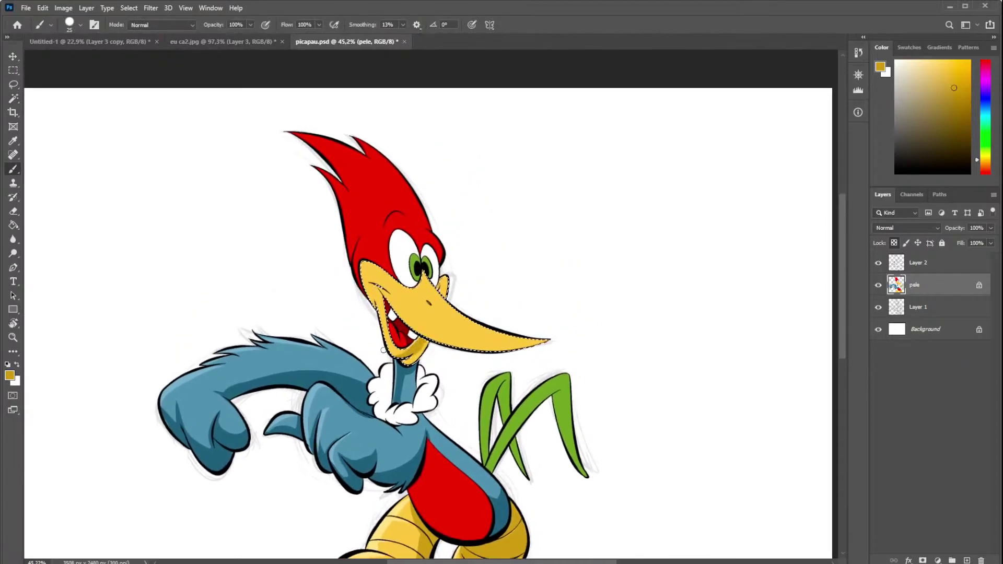
drag(421, 344, 415, 359)
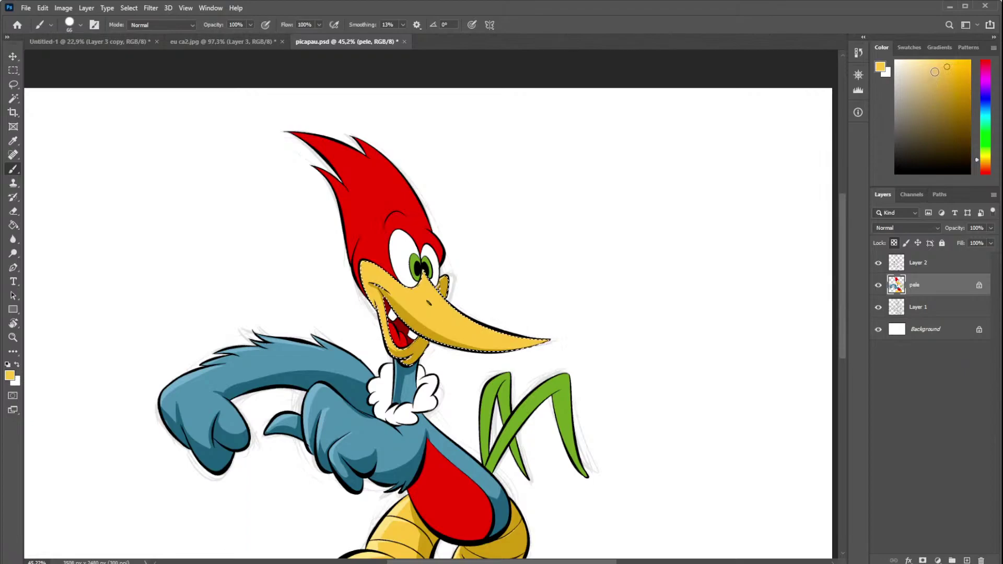
- Try pale yellow and dark gold colours, then deselect and fit the artwork in view
click(935, 60)
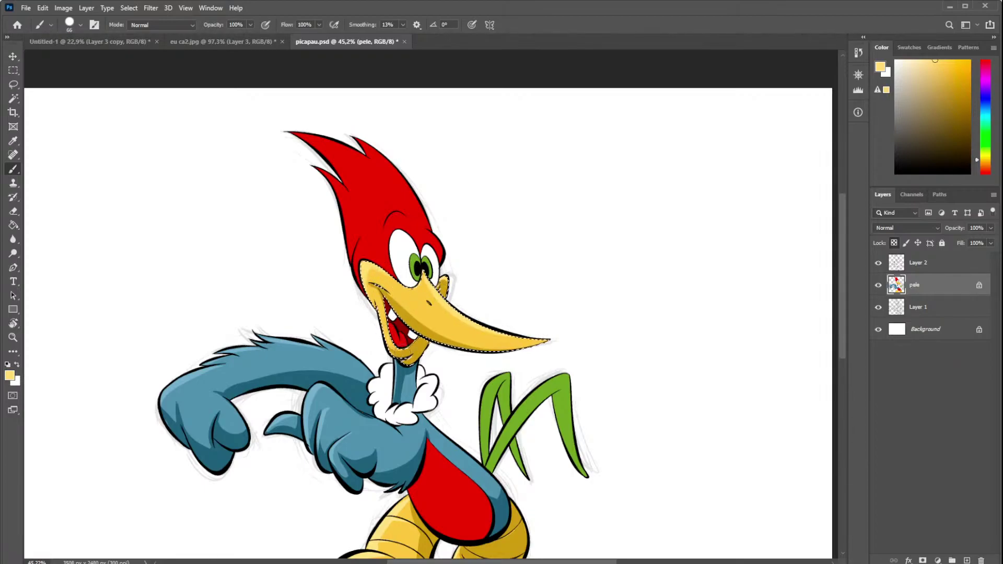
alt+click(385, 341)
key(ctrl+d)
key(ctrl+0)
scroll(450, 266, up, 1)
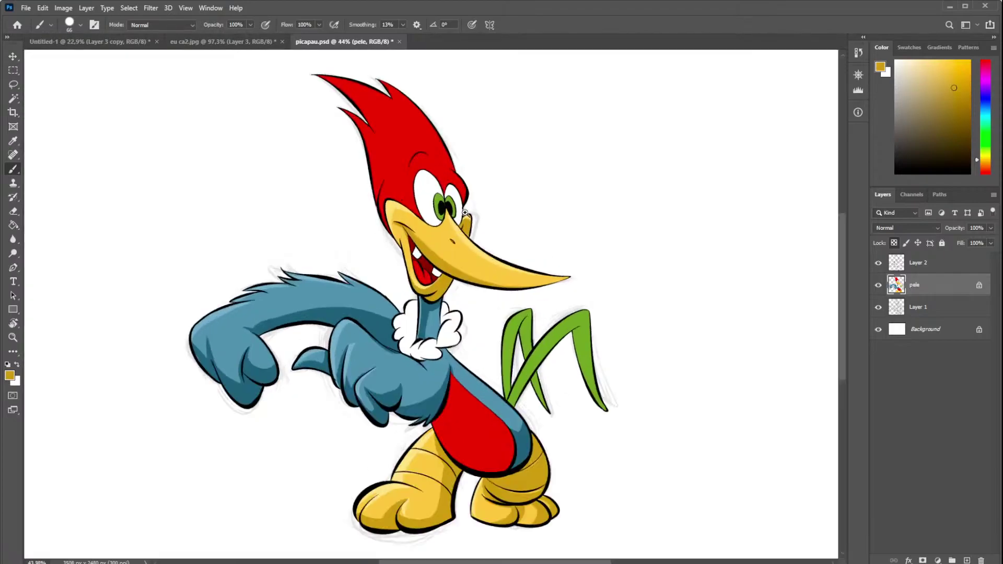
scroll(449, 265, up, 2)
scroll(455, 272, up, 2)
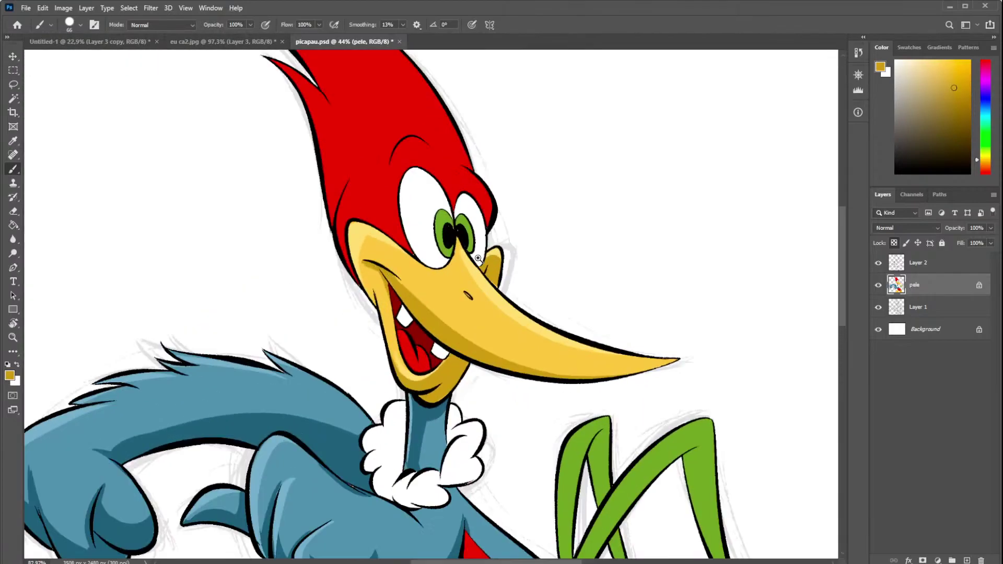
scroll(471, 287, up, 2)
scroll(470, 292, down, 2)
scroll(470, 292, down, 2)
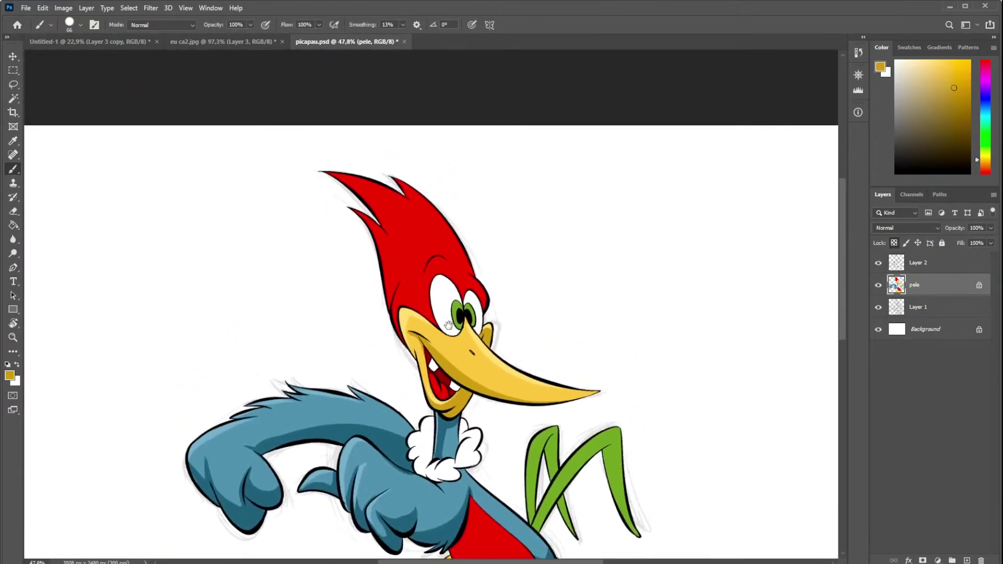
- Magic Wand-select the red crest and red chest together
click(13, 98)
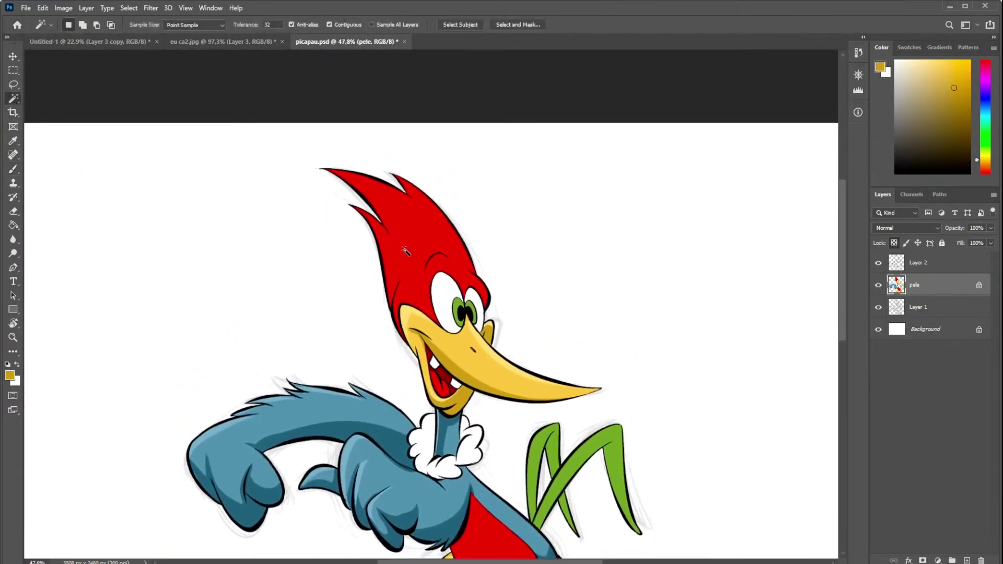
drag(447, 346, 415, 262)
click(387, 141)
shift+click(465, 465)
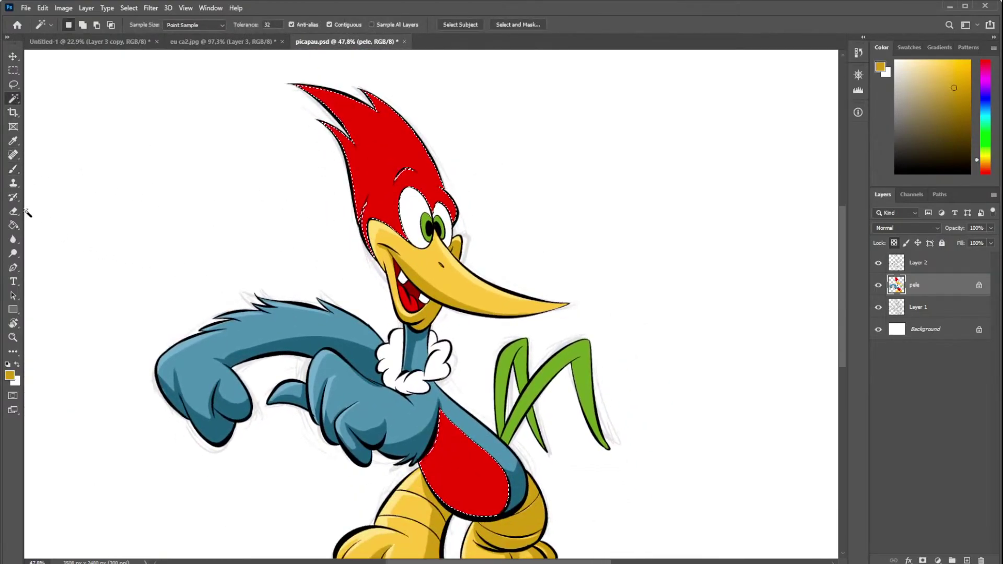
- Sample the chest red and paint darker shading along the lower chest and its left edge
click(13, 169)
scroll(411, 293, down, 1)
alt+click(462, 413)
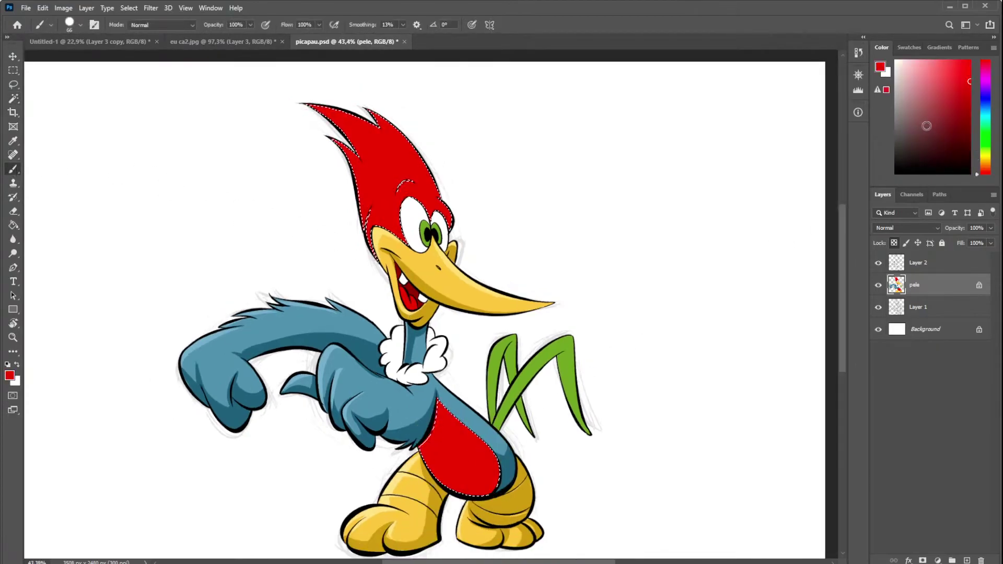
drag(389, 339, 318, 250)
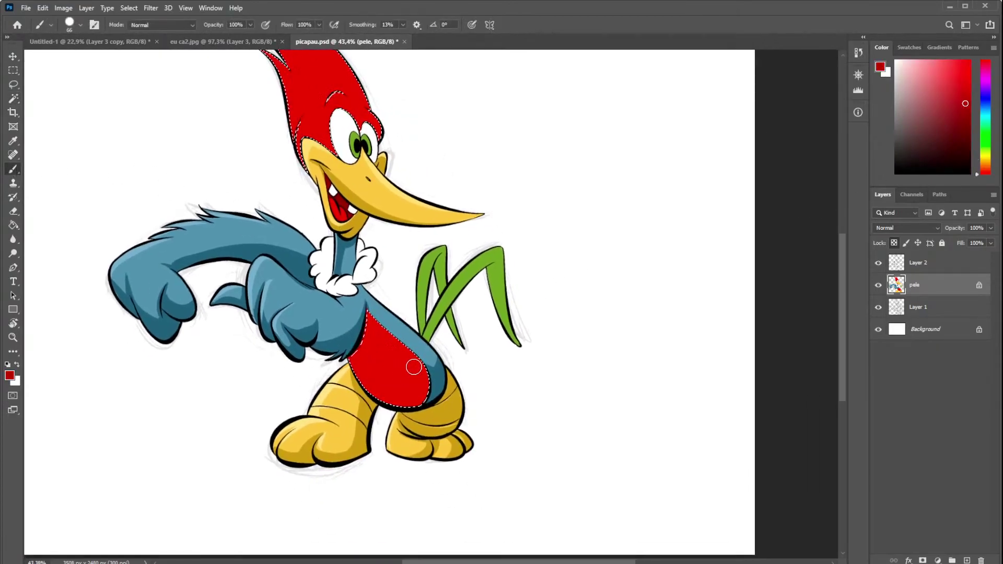
mouse_move(425, 365)
mouse_down()
mouse_move(337, 341)
mouse_move(373, 378)
mouse_move(419, 392)
mouse_up()
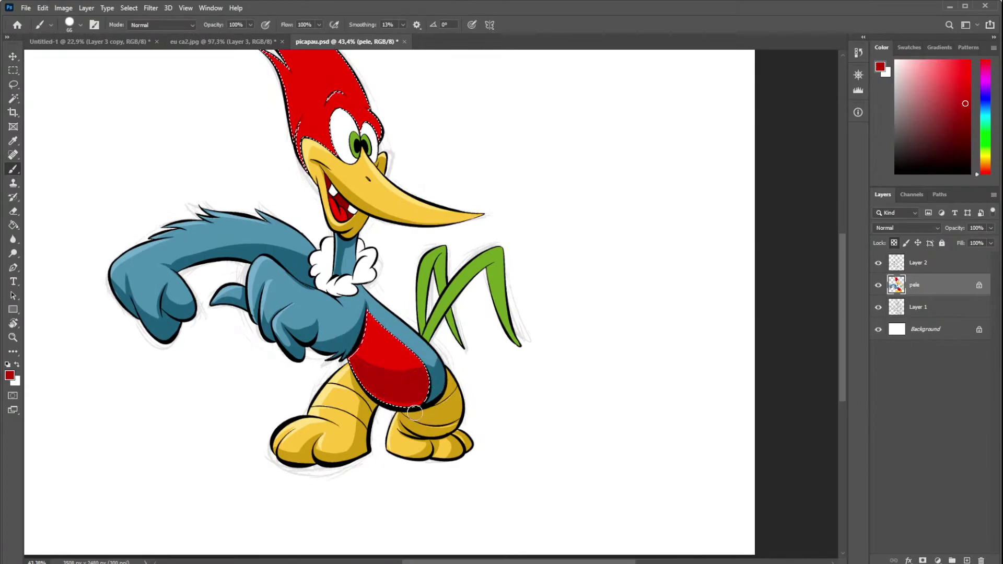
mouse_move(363, 304)
mouse_down()
mouse_move(367, 335)
mouse_move(345, 373)
mouse_up()
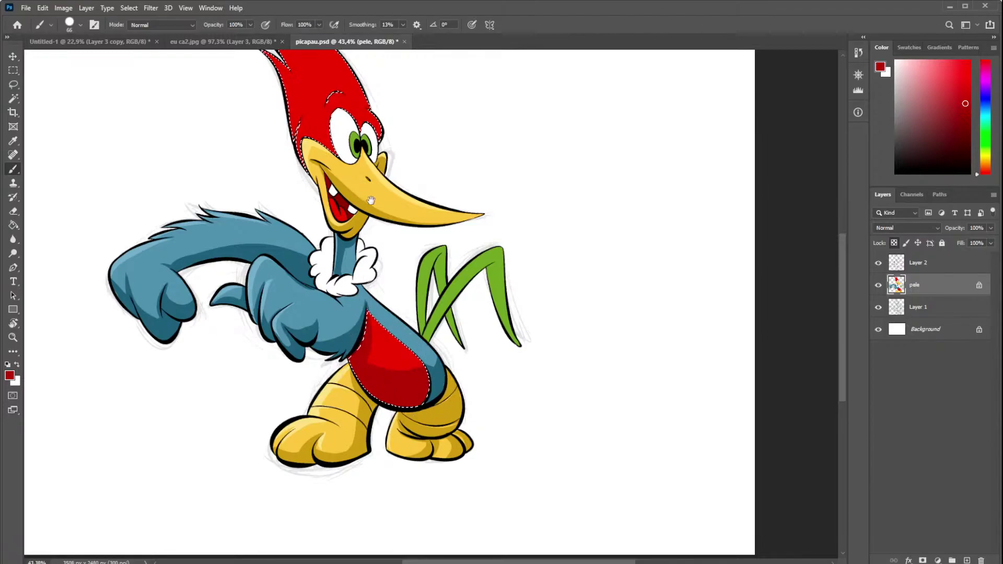
- Centre the view on the head, choose a darker red, and deselect with Ctrl+D
drag(371, 200, 434, 404)
scroll(422, 286, up, 2)
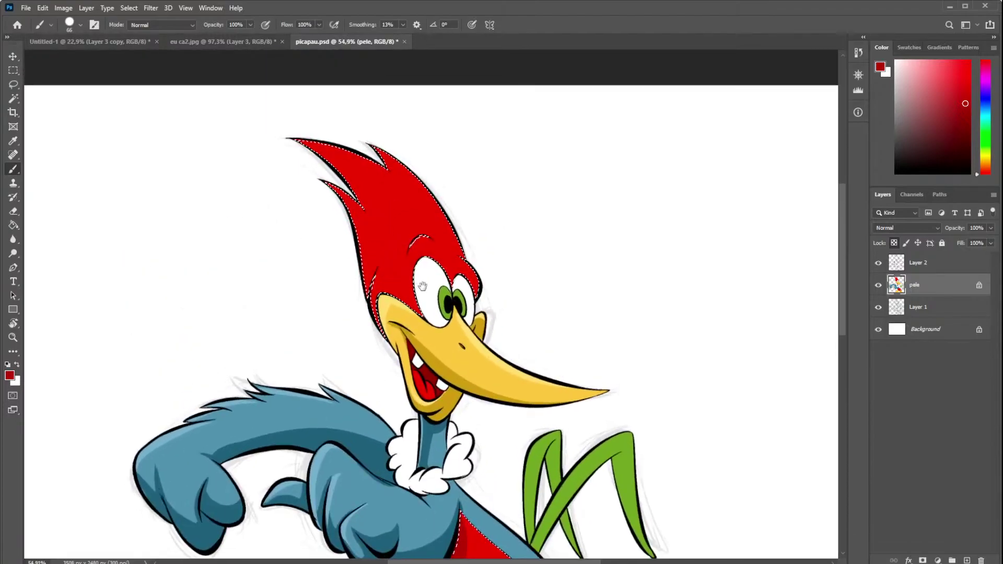
drag(422, 286, 399, 271)
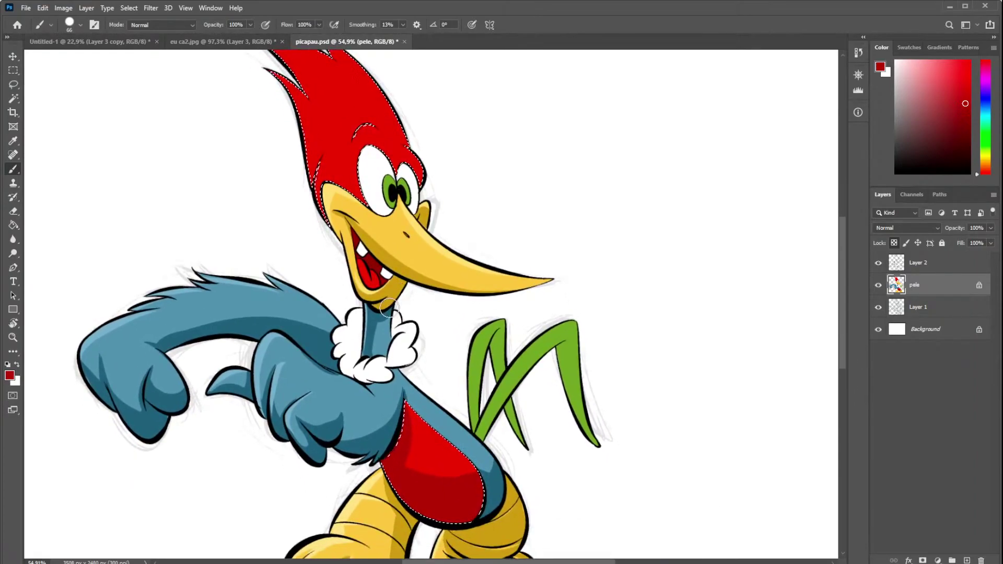
scroll(423, 216, up, 3)
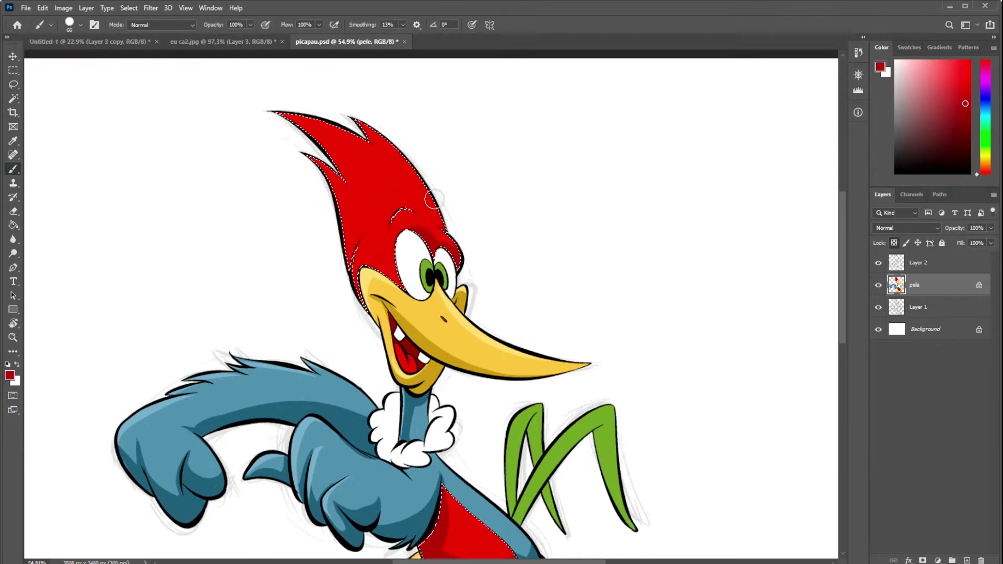
drag(311, 168, 343, 172)
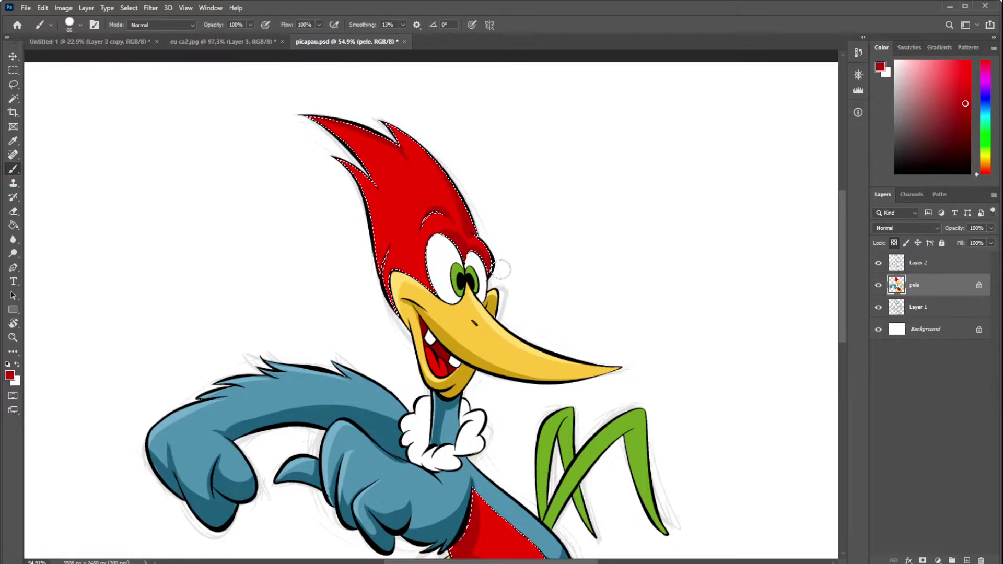
alt+click(491, 255)
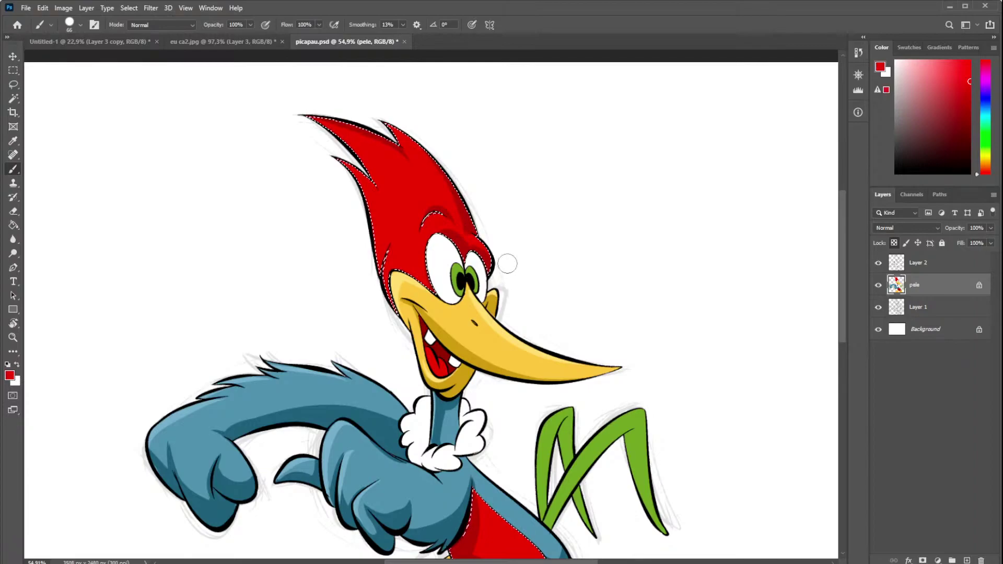
scroll(463, 234, down, 4)
scroll(448, 174, up, 3)
alt+click(436, 182)
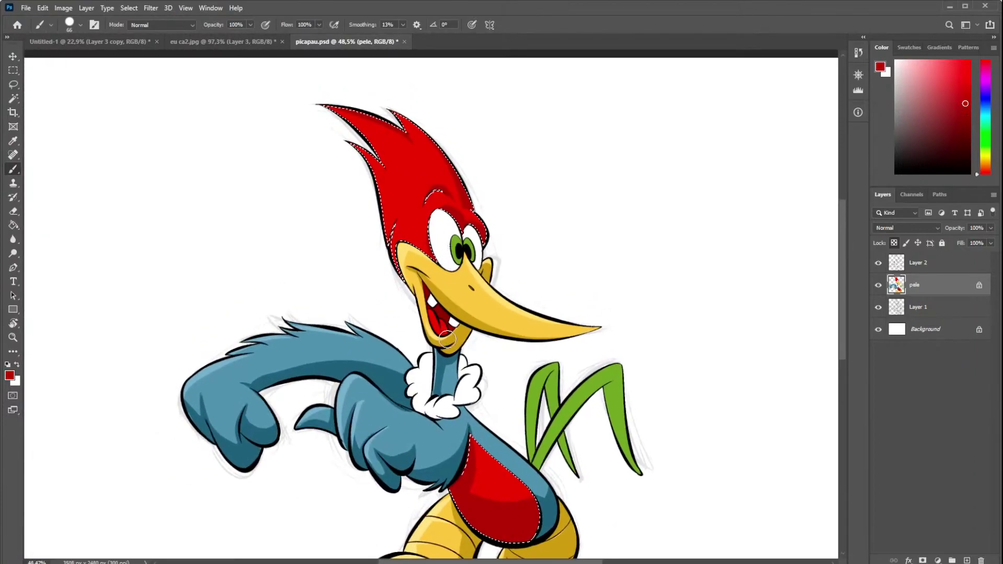
key(ctrl+d)
- Sample the crest red, lighten it to pink, and paint highlights along the crest's left strands
alt+click(421, 186)
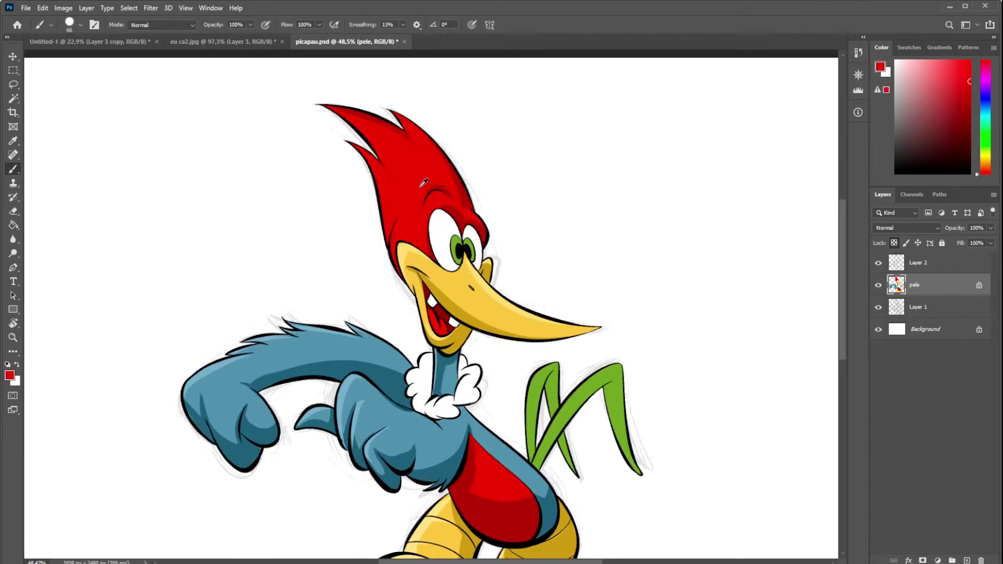
click(967, 74)
drag(947, 76, 948, 61)
drag(380, 180, 385, 246)
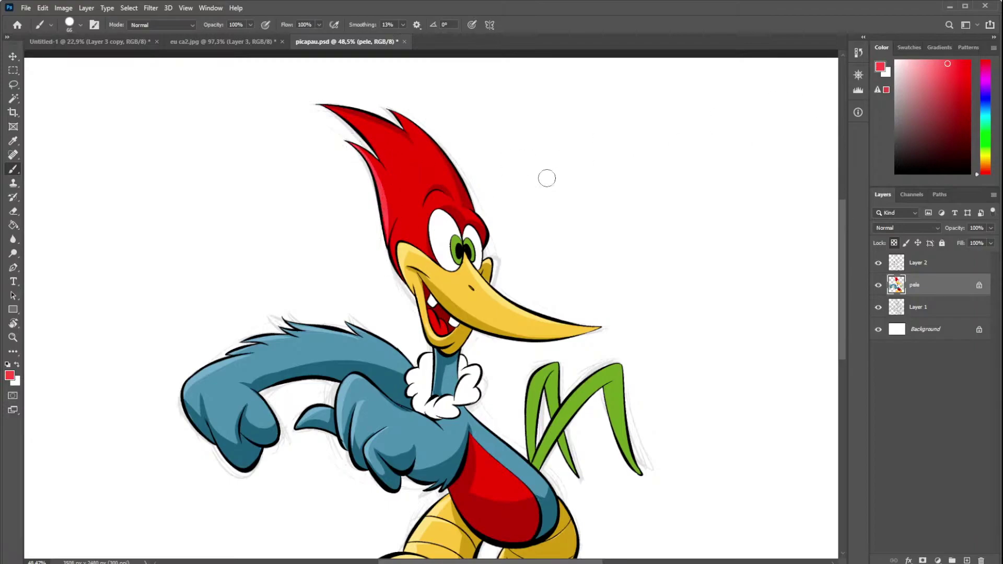
drag(936, 72, 936, 60)
drag(372, 158, 389, 237)
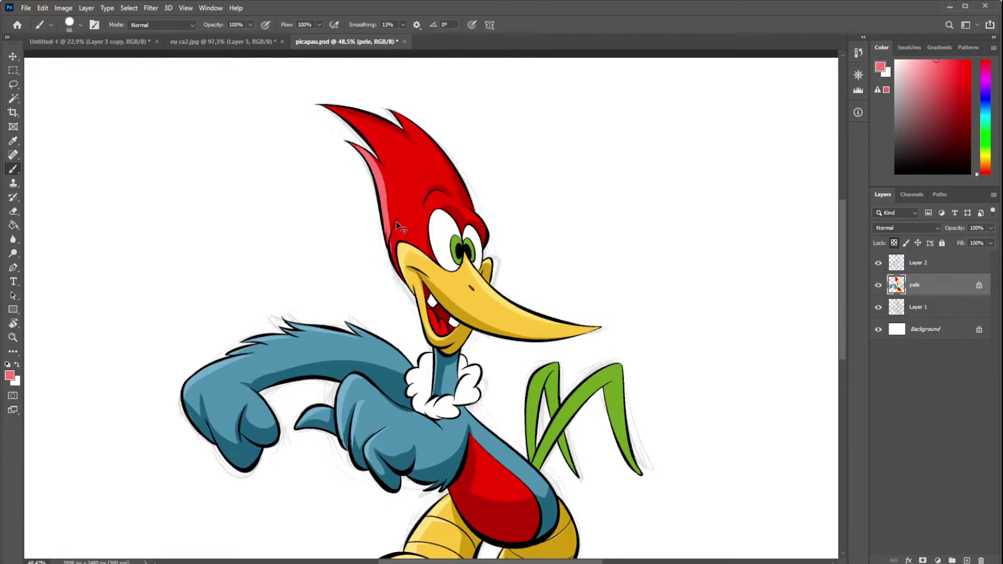
drag(398, 211, 391, 246)
drag(328, 107, 386, 155)
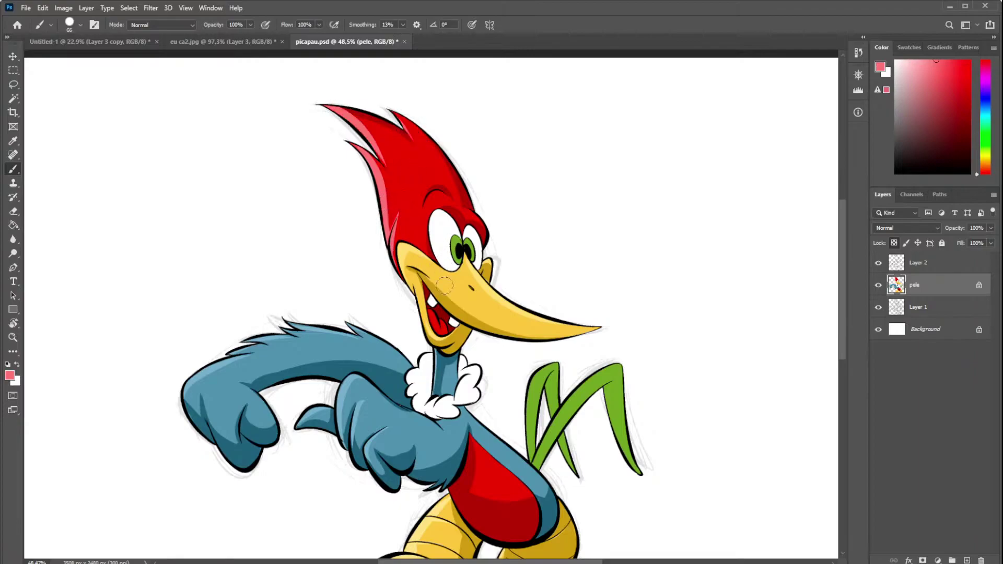
- Paint a pink highlight along the belly's left edge, then switch the colour to white
drag(486, 417, 452, 315)
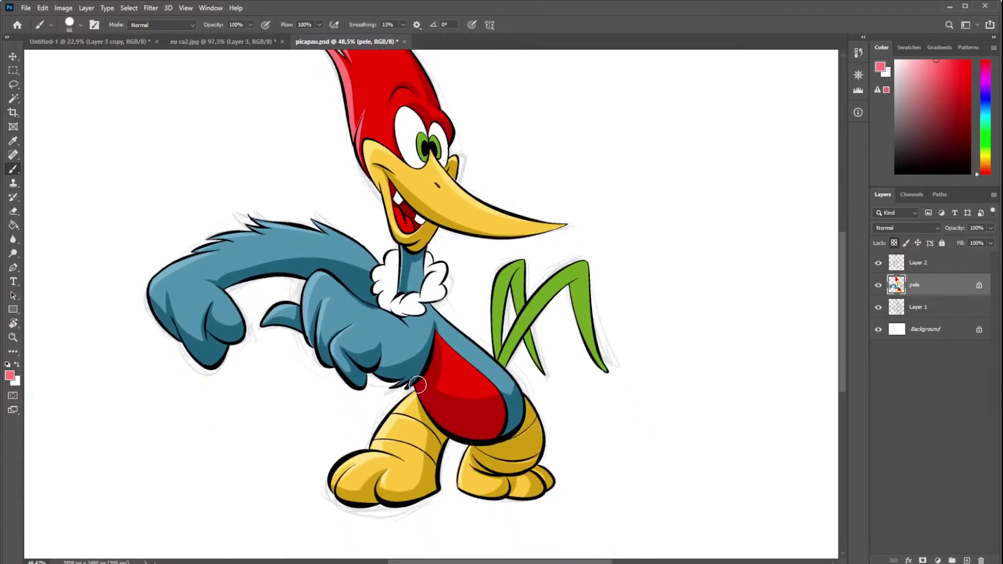
drag(418, 386, 437, 421)
mouse_move(478, 257)
mouse_down()
mouse_move(510, 400)
mouse_move(492, 362)
mouse_up()
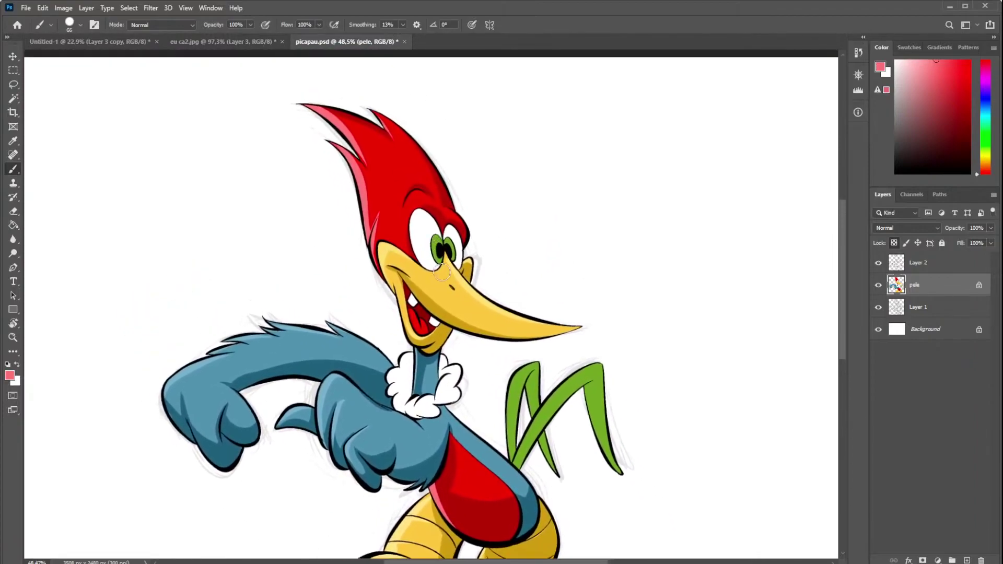
alt+click(466, 238)
alt+click(429, 241)
alt+scroll(429, 240, up, 5)
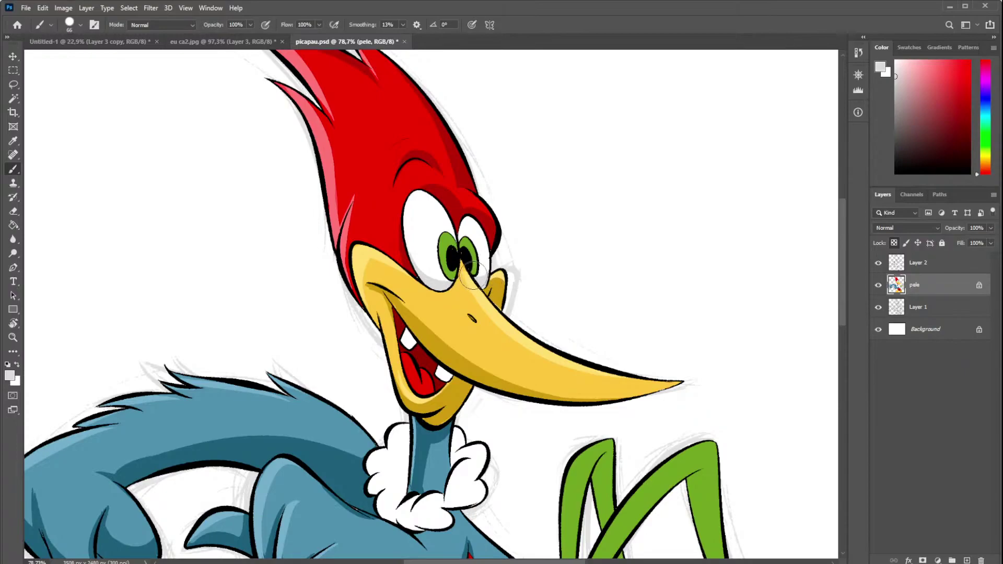
- Sample the collar white and fill in the collar's bottom and lower left edge
scroll(502, 235, down, 4)
scroll(460, 285, up, 2)
alt+click(445, 319)
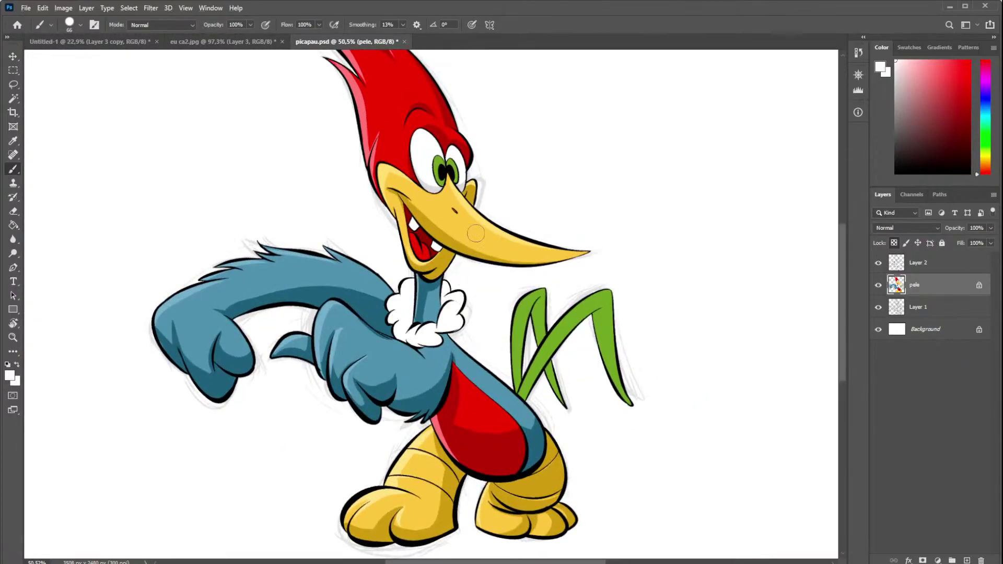
scroll(429, 331, up, 2)
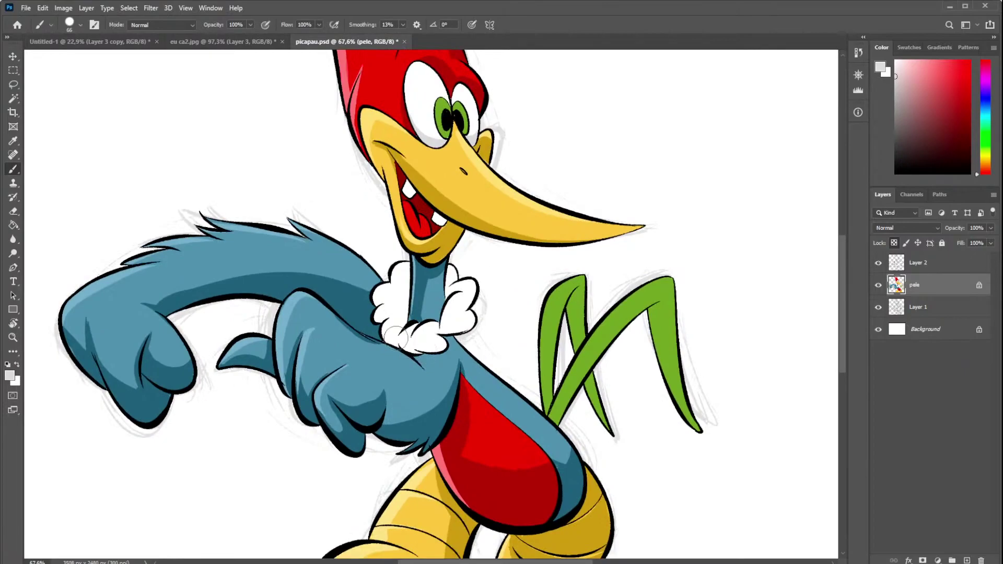
mouse_move(418, 346)
mouse_down()
mouse_move(470, 322)
mouse_move(451, 312)
mouse_up()
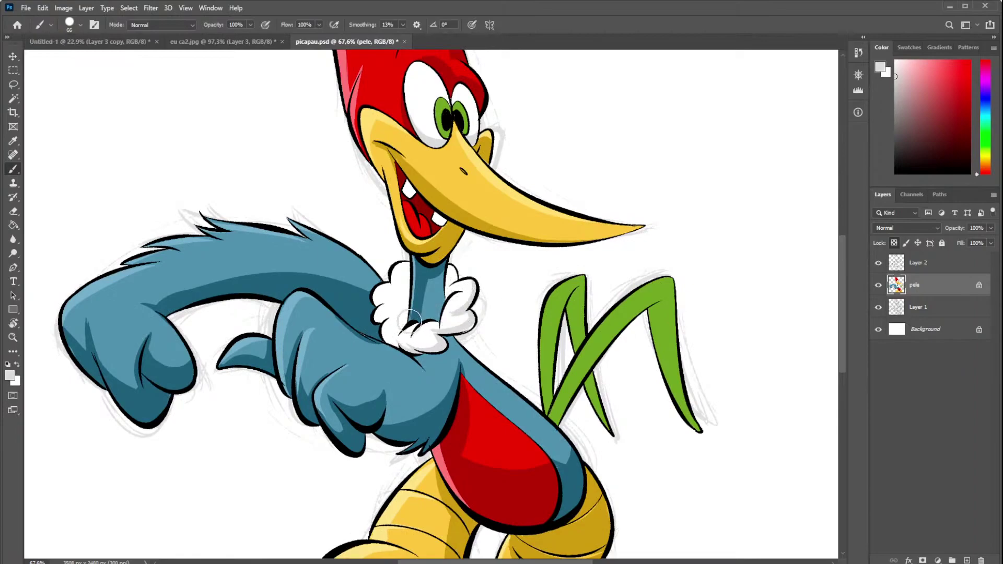
mouse_move(451, 312)
mouse_down()
mouse_move(410, 328)
mouse_move(393, 312)
mouse_move(409, 280)
mouse_up()
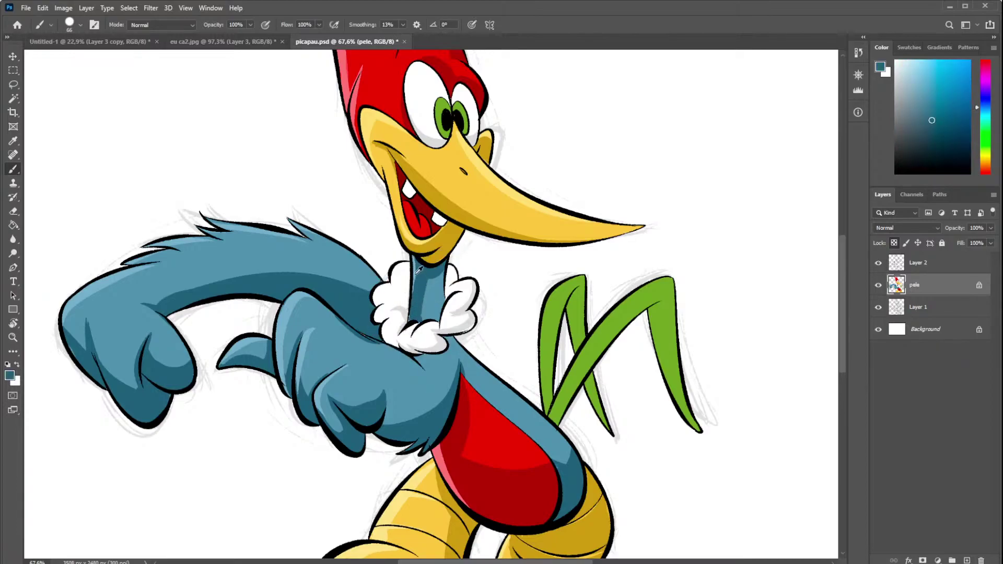
- Sample the neck blue, paint it up along the neck, and keep dark teal as the colour
alt+click(435, 298)
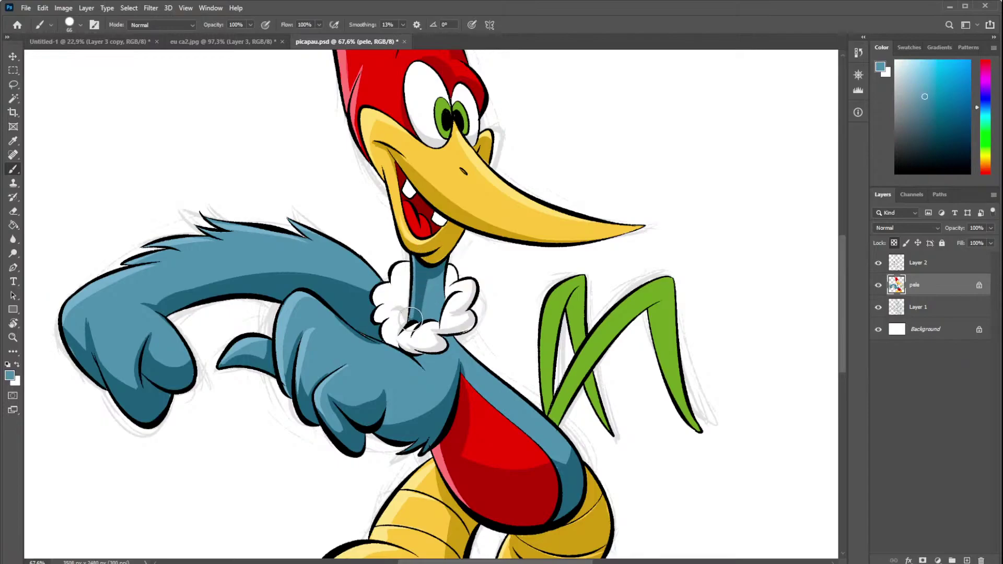
mouse_move(418, 319)
mouse_down()
mouse_move(418, 266)
mouse_move(445, 267)
mouse_up()
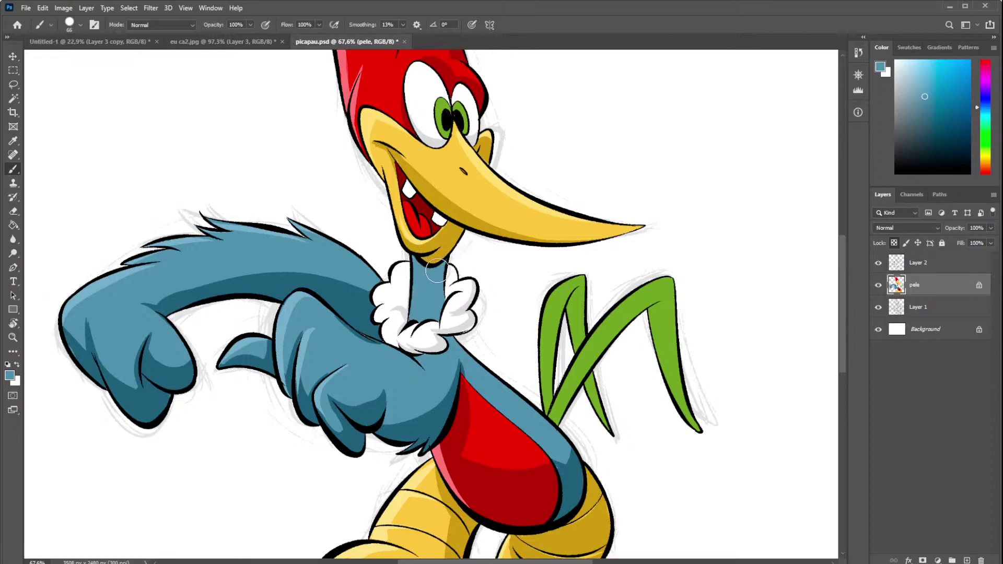
alt+click(430, 262)
alt+click(433, 272)
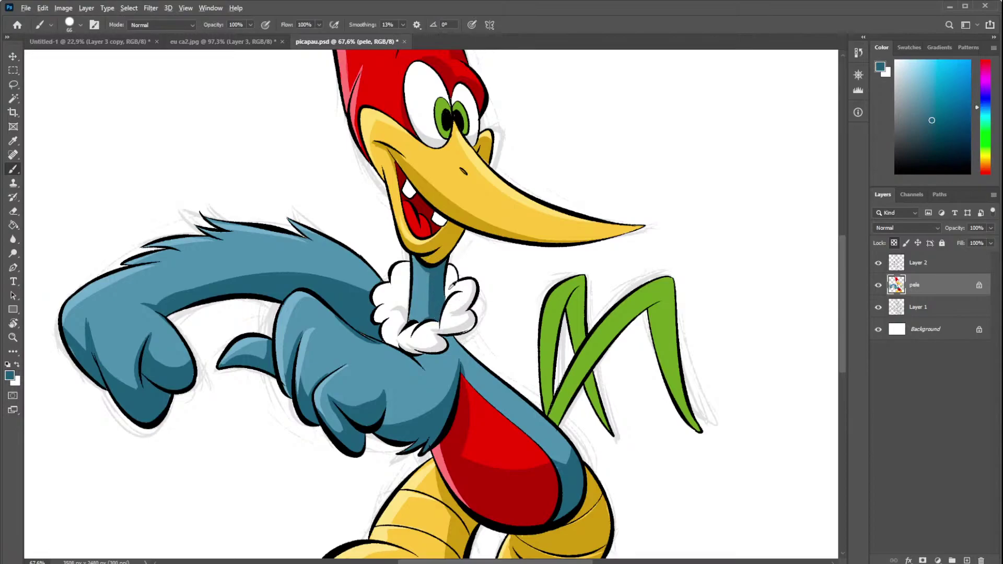
alt+click(445, 295)
alt+click(445, 285)
scroll(445, 285, down, 5)
scroll(459, 252, up, 3)
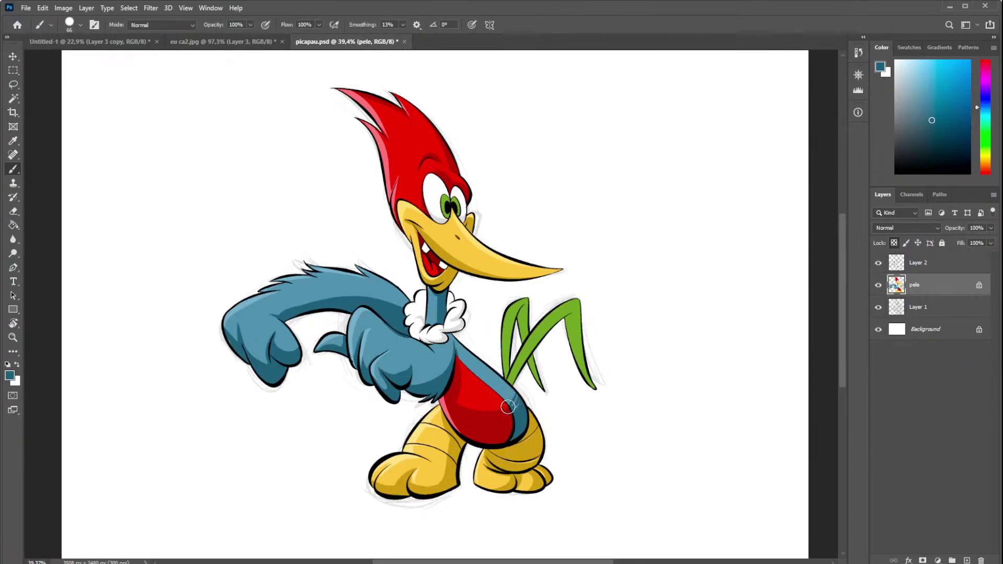
- Pick a dark green and shade the leaf top and right leaf with it
scroll(479, 272, down, 3)
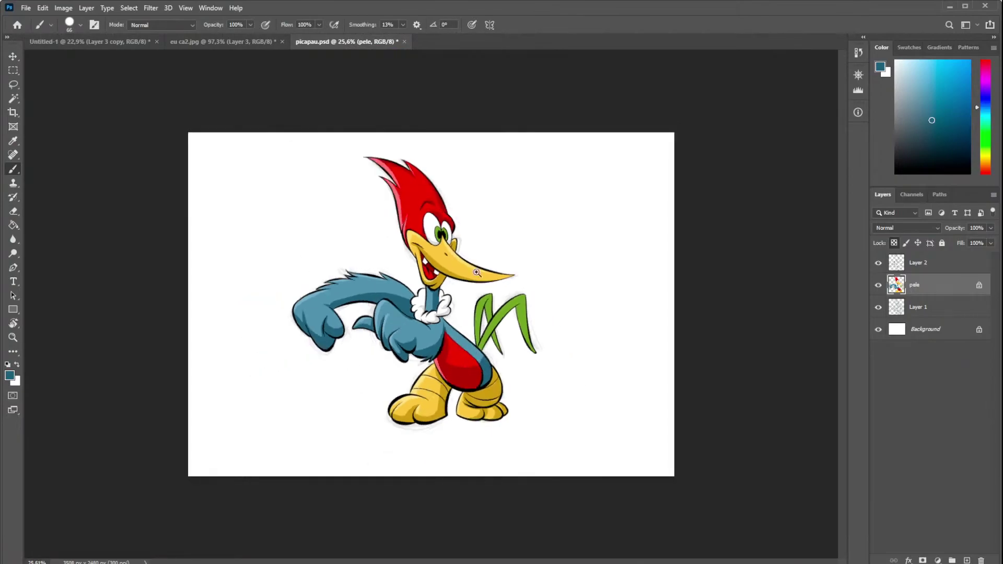
scroll(509, 289, up, 3)
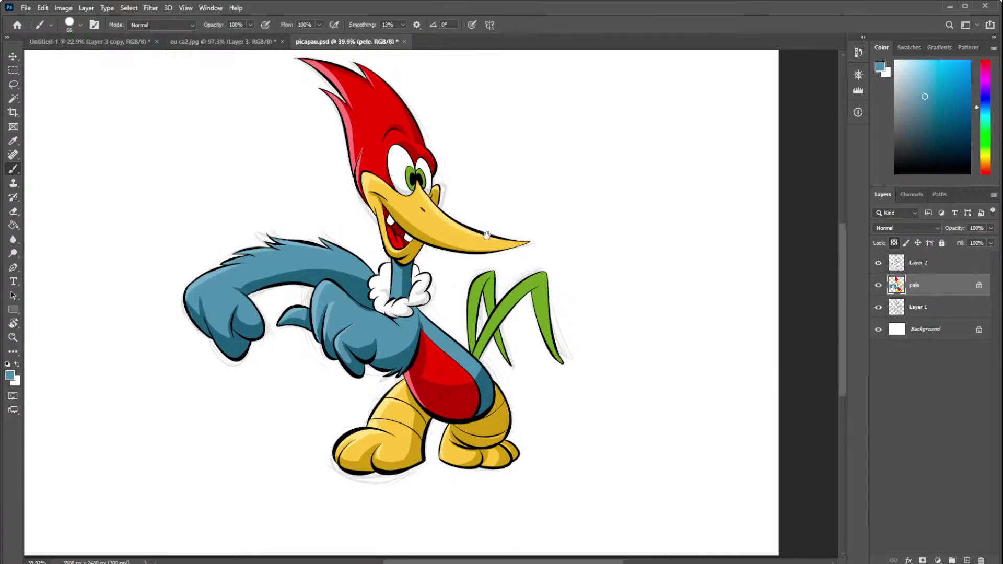
drag(456, 282, 413, 305)
alt+click(474, 328)
click(950, 124)
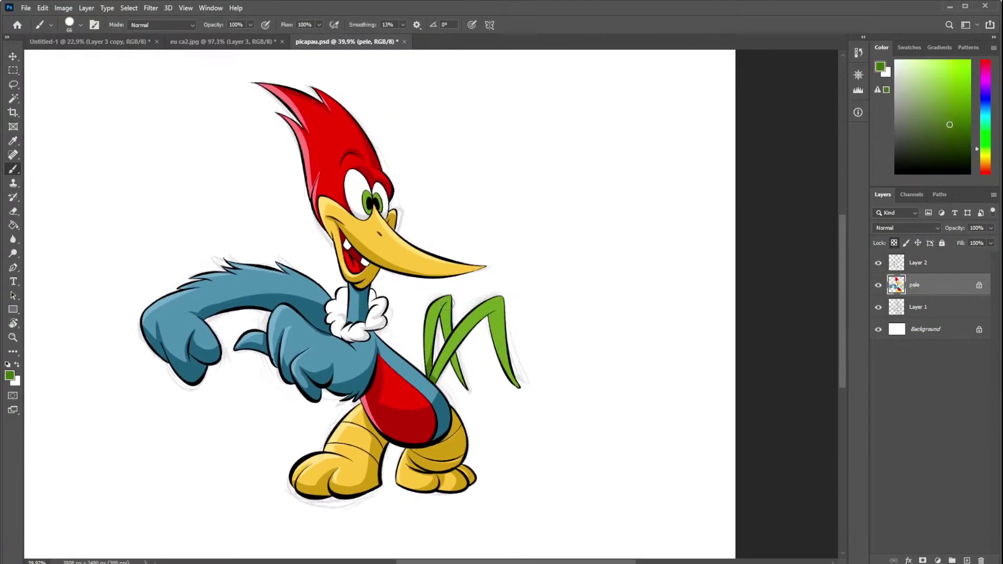
drag(446, 304, 448, 339)
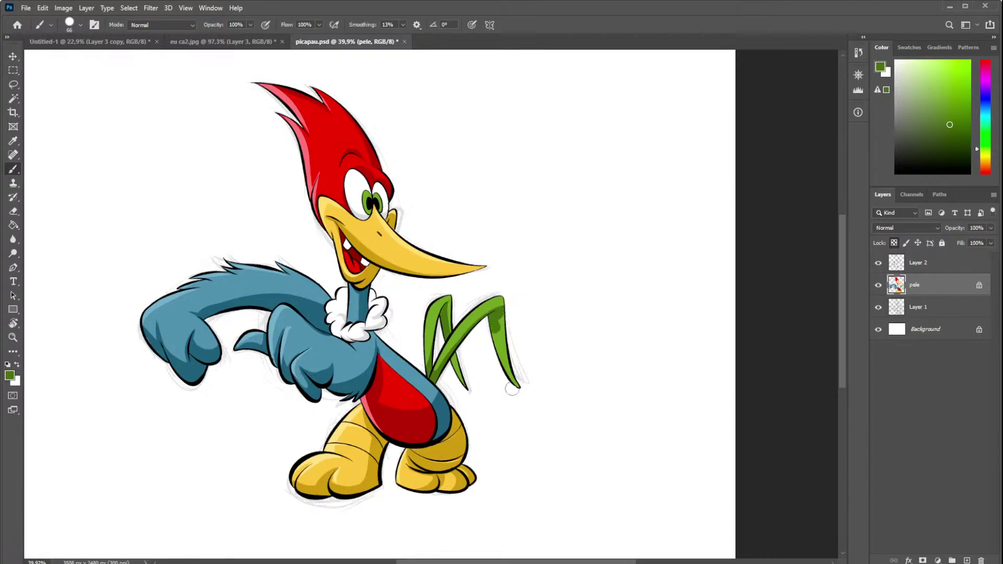
drag(495, 317, 514, 385)
- Set a lighter green and paint over the left leaf's dark upper outline
alt+click(501, 297)
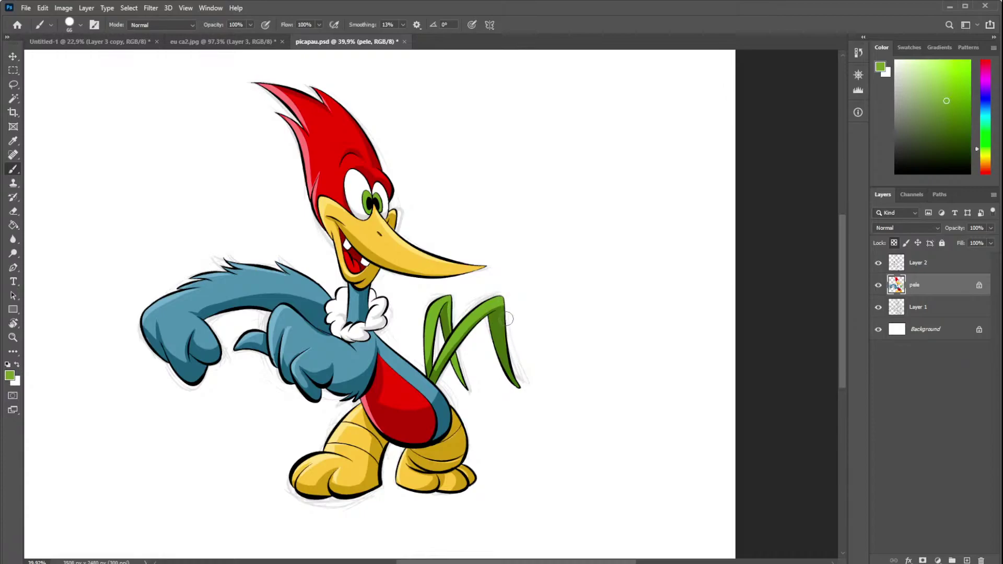
alt+click(505, 312)
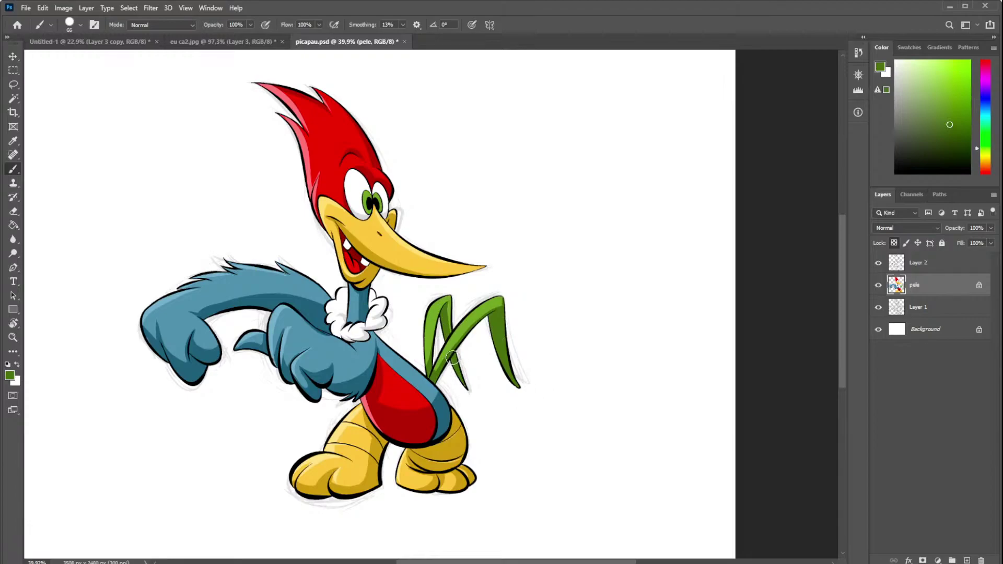
alt+click(458, 351)
alt+click(447, 312)
alt+click(445, 332)
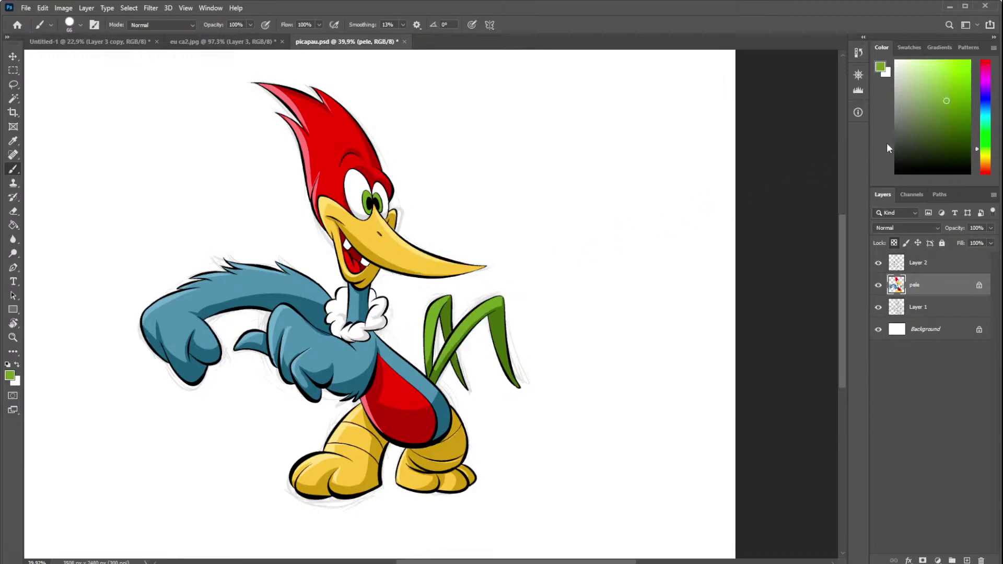
click(940, 83)
scroll(397, 316, up, 3)
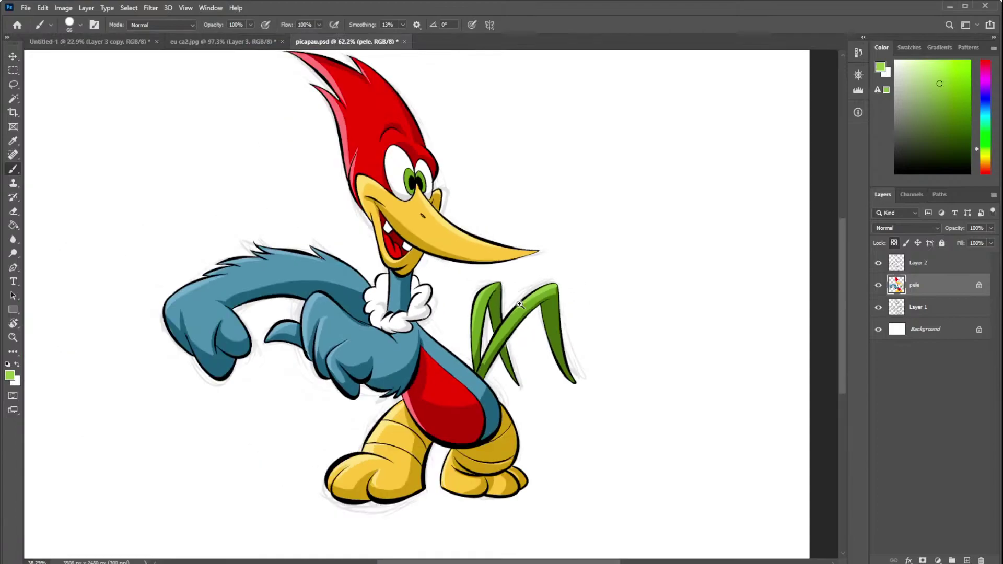
scroll(578, 290, down, 5)
scroll(524, 310, up, 2)
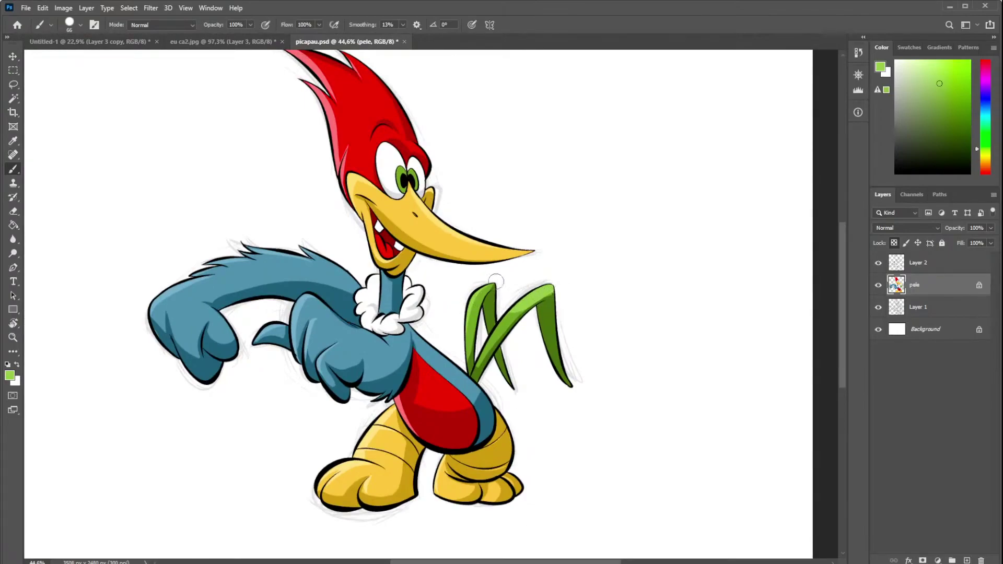
drag(496, 282, 492, 285)
drag(529, 261, 494, 308)
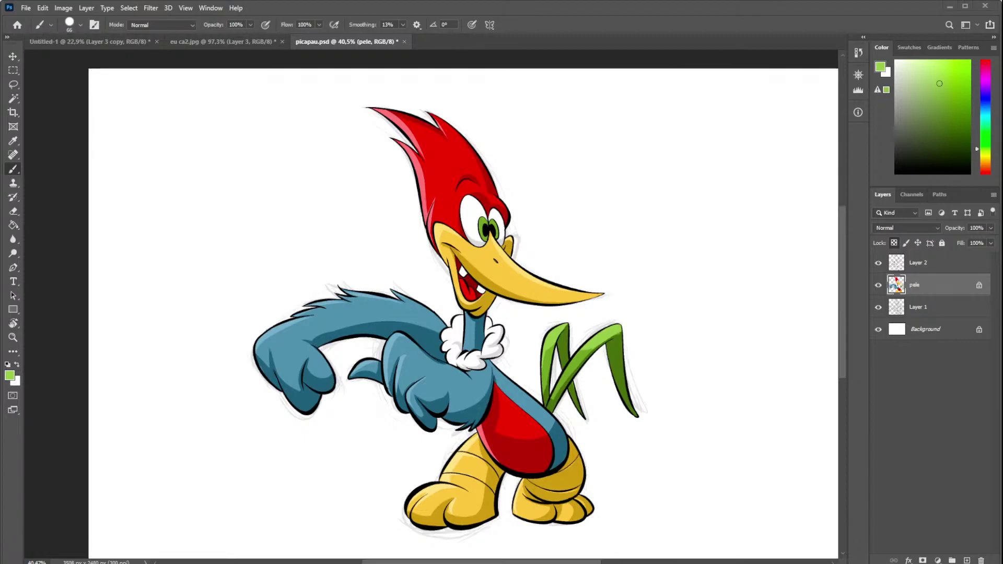
- On Layer 2, dab a small white catchlight into Woody's left pupil
click(946, 267)
click(896, 61)
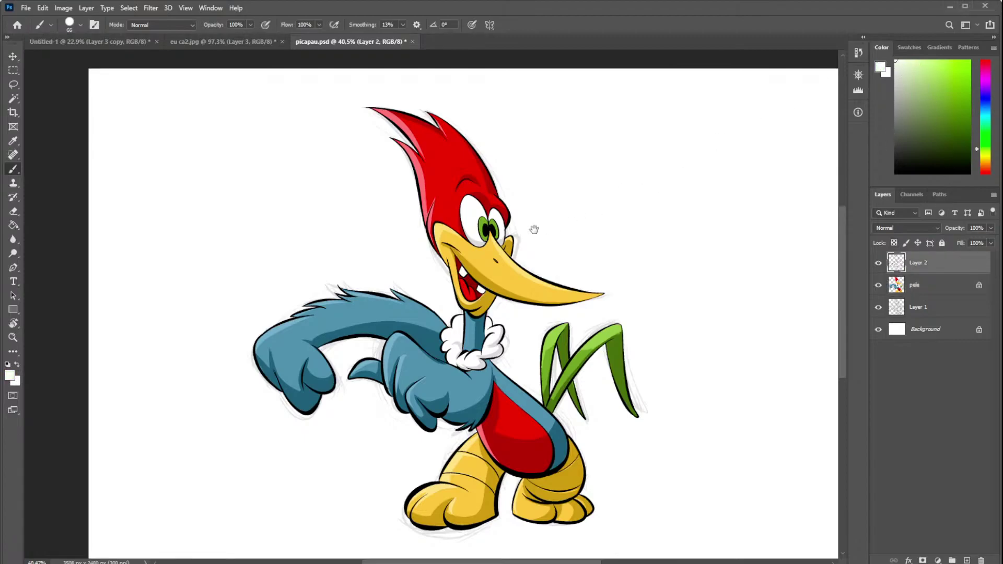
scroll(501, 227, up, 3)
scroll(512, 227, up, 2)
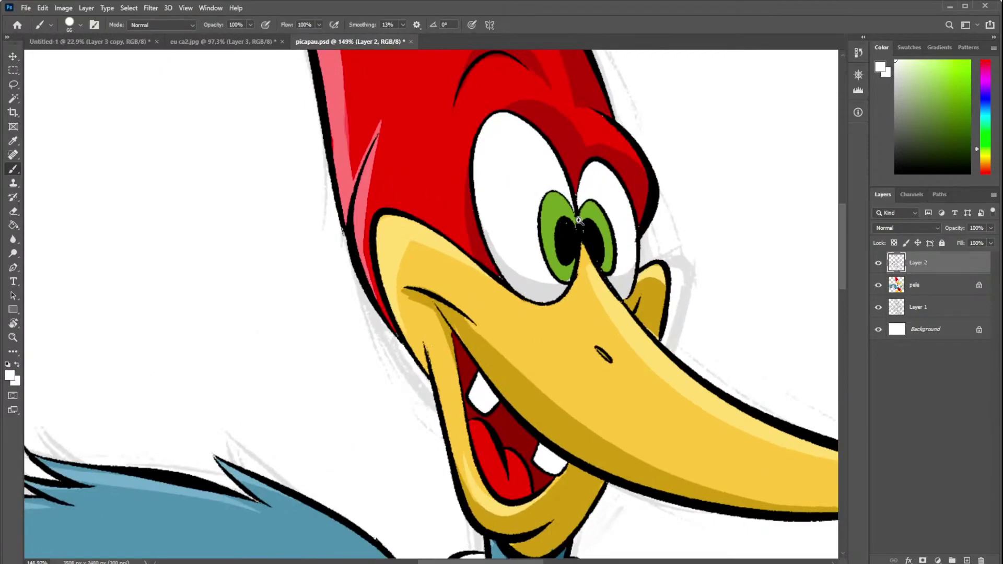
scroll(579, 220, up, 1)
click(559, 225)
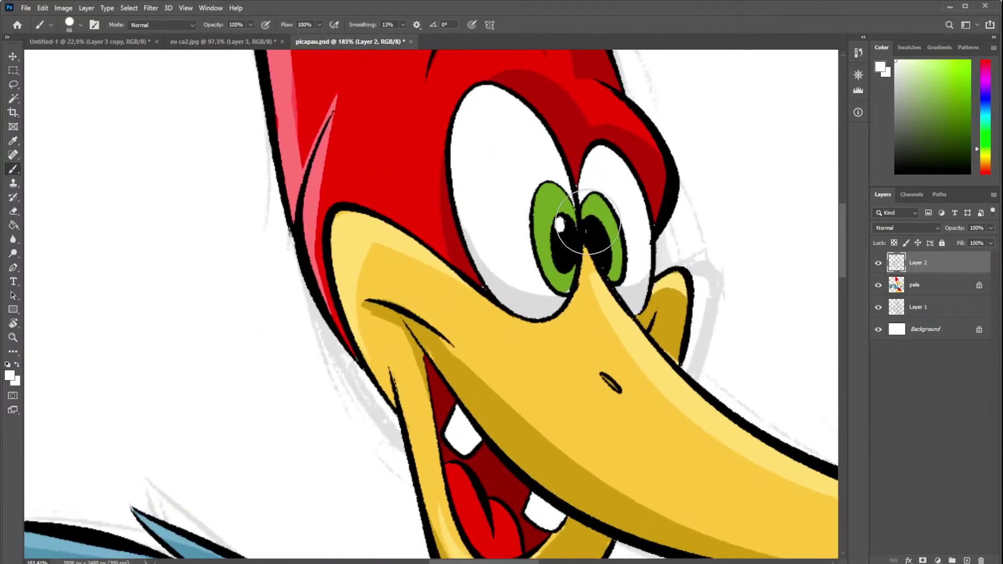
scroll(621, 220, down, 5)
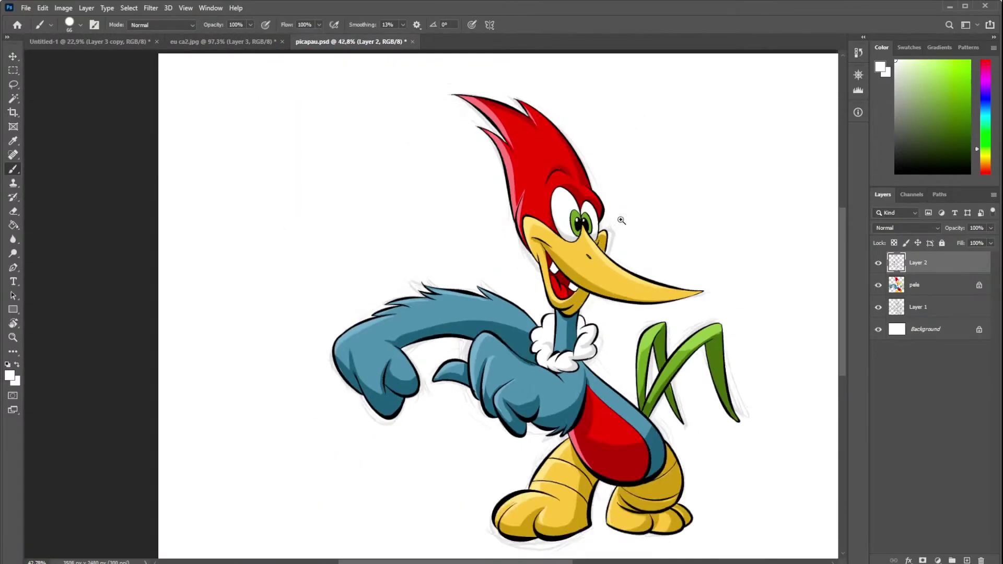
- Select Layer 1, hide Layer 2 and pele, and raise Layer 1 opacity to 100%
scroll(595, 269, down, 2)
scroll(484, 217, up, 1)
scroll(535, 241, up, 2)
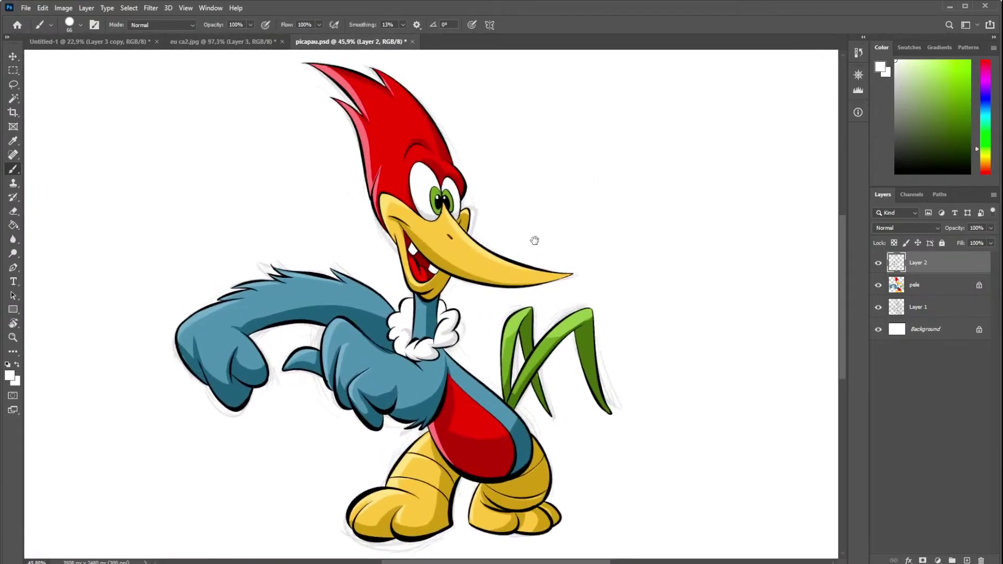
scroll(622, 225, down, 1)
scroll(620, 246, down, 1)
click(929, 308)
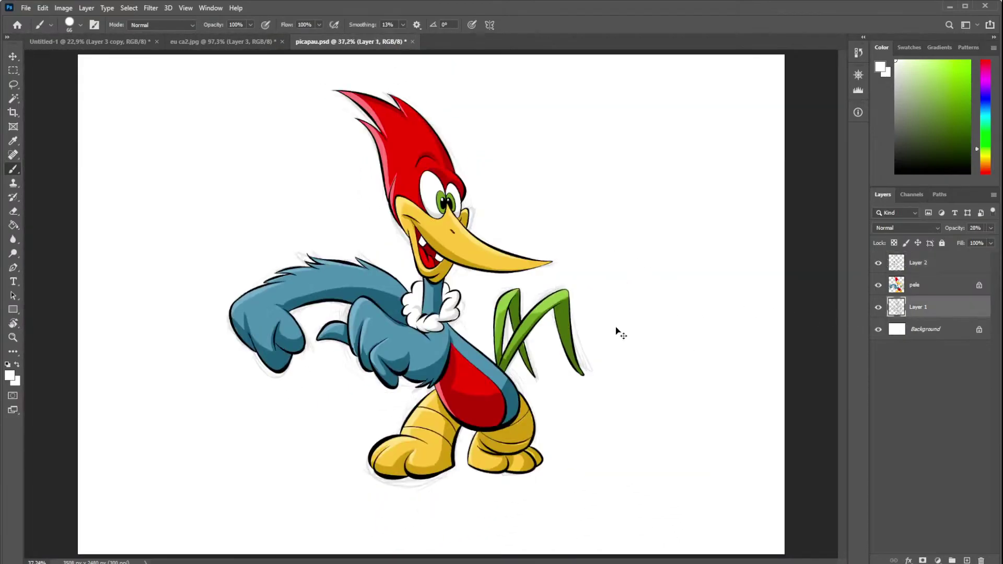
click(878, 263)
click(879, 285)
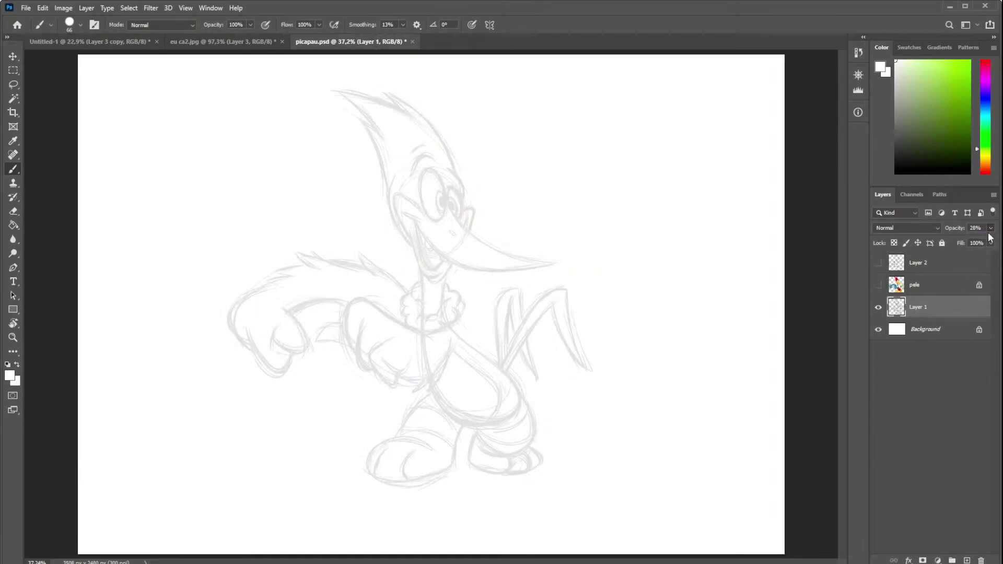
drag(990, 228, 998, 243)
- Show the pele and Layer 2 layers again and reselect Layer 1
scroll(565, 255, down, 2)
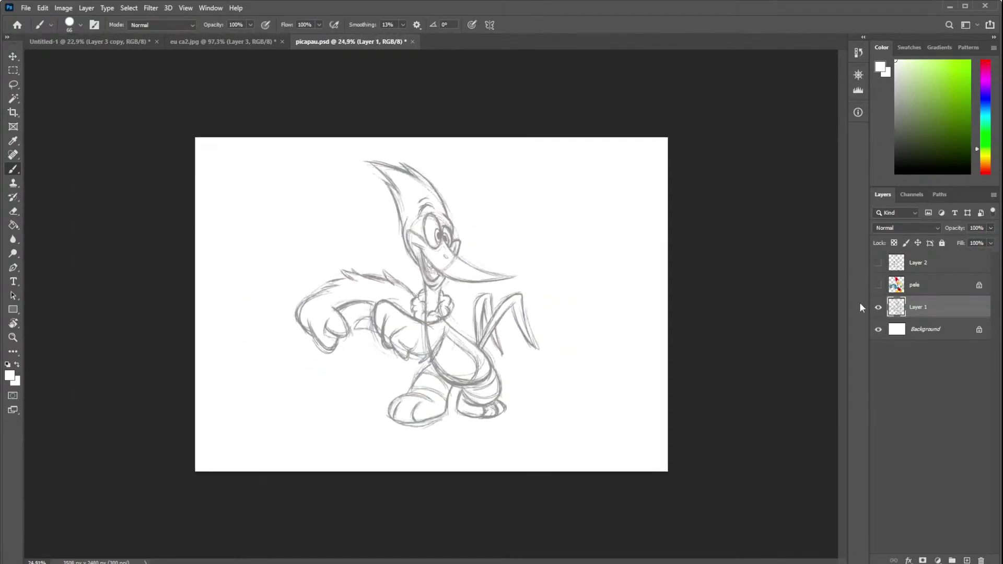
click(879, 285)
click(879, 263)
scroll(527, 264, up, 1)
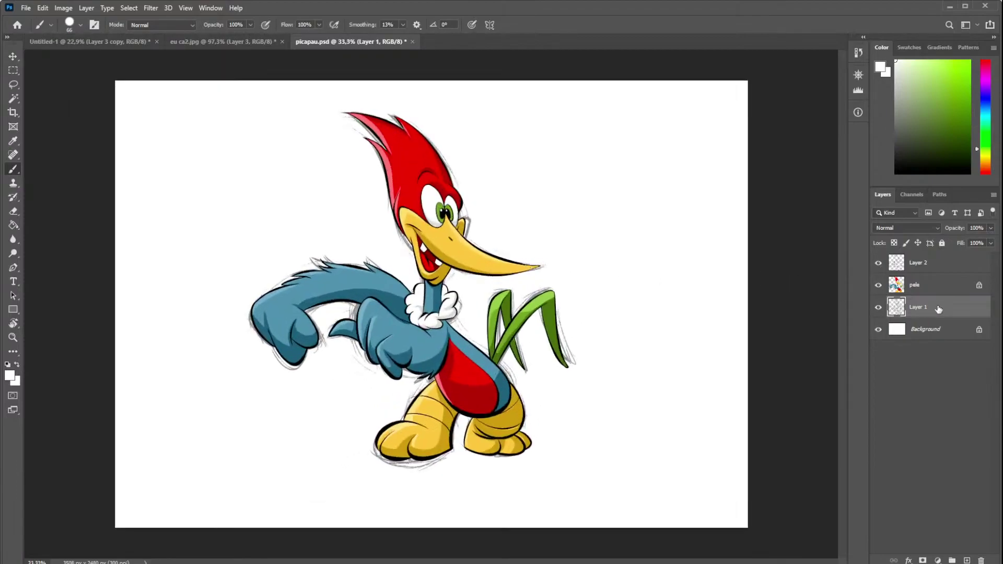
click(944, 288)
click(935, 313)
- Shift the Layer 1 pencil sketch to the left of the canvas and commit it
key(ctrl+t)
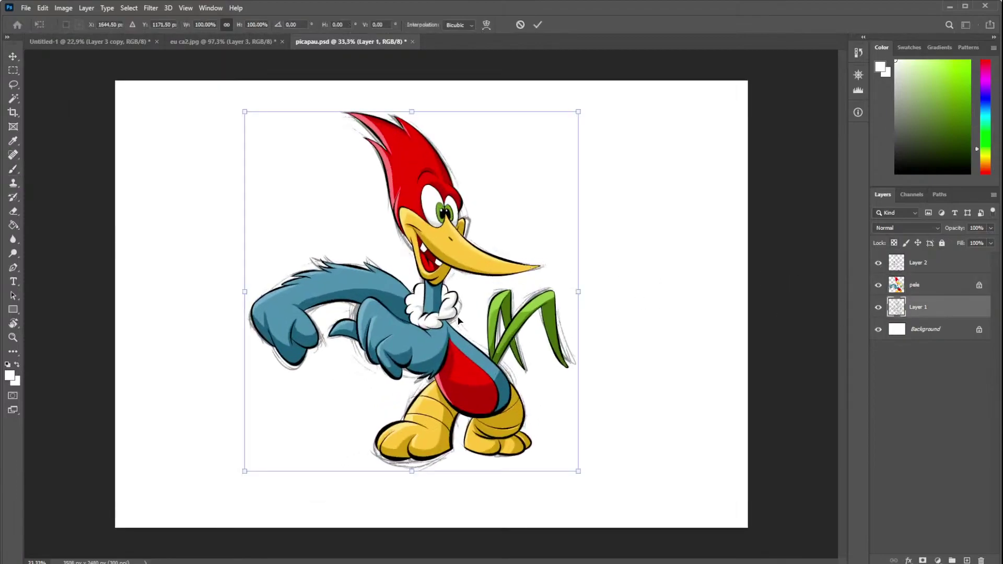
drag(459, 319, 326, 315)
click(953, 288)
shift+click(940, 263)
key(b)
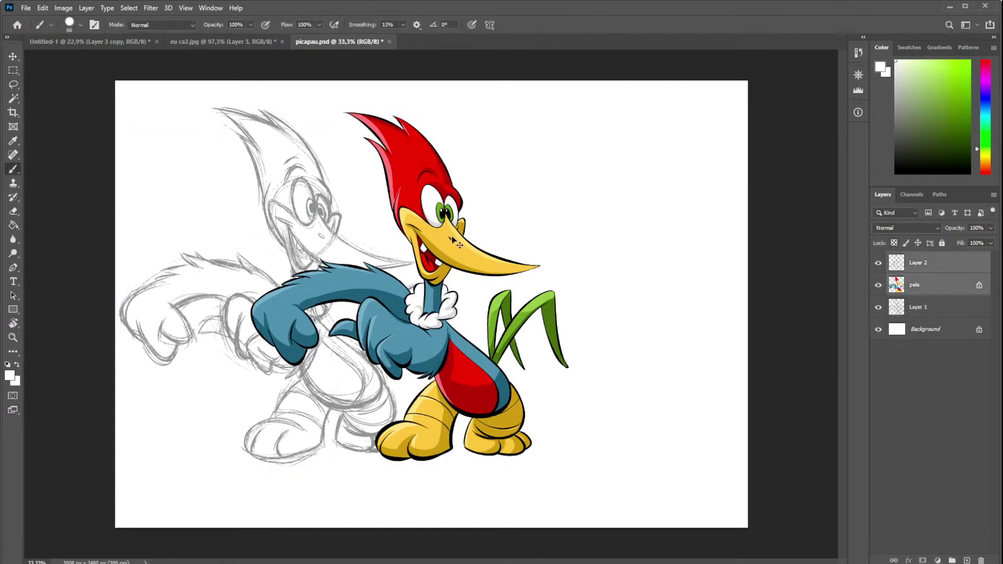
- Move the coloured Woody (Layer 2 and pele) to the right side of the canvas
mouse_move(451, 224)
mouse_down()
mouse_move(617, 219)
mouse_move(604, 219)
mouse_up()
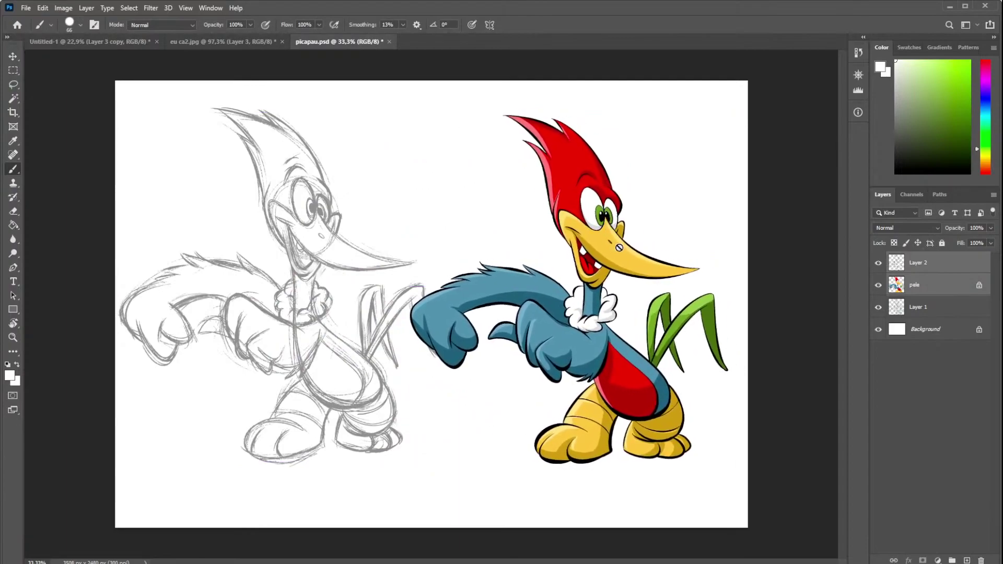
key(ctrl+z)
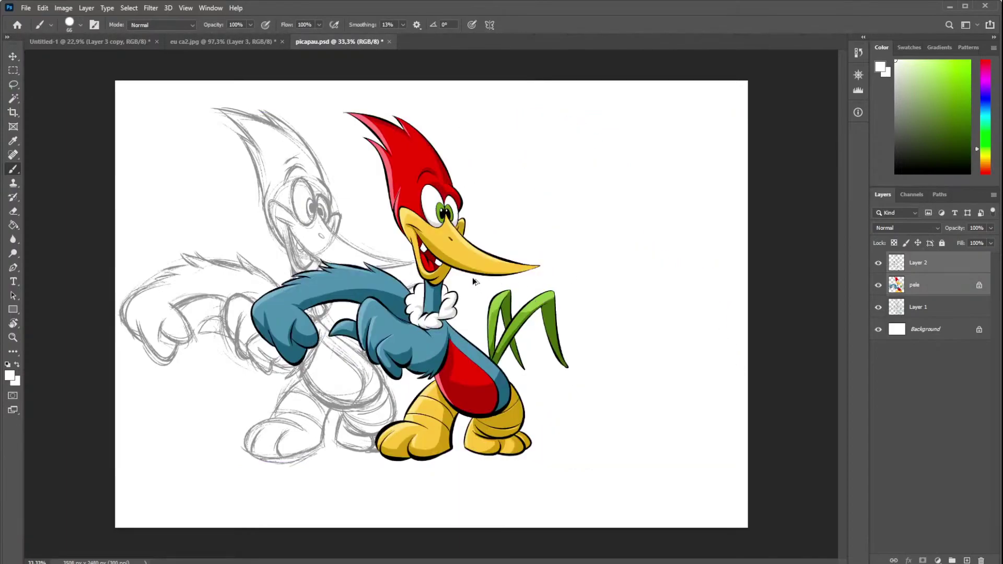
drag(442, 262, 623, 264)
- Duplicate the Layer 2 line art and place the copy between the sketch and coloured Woody
click(936, 271)
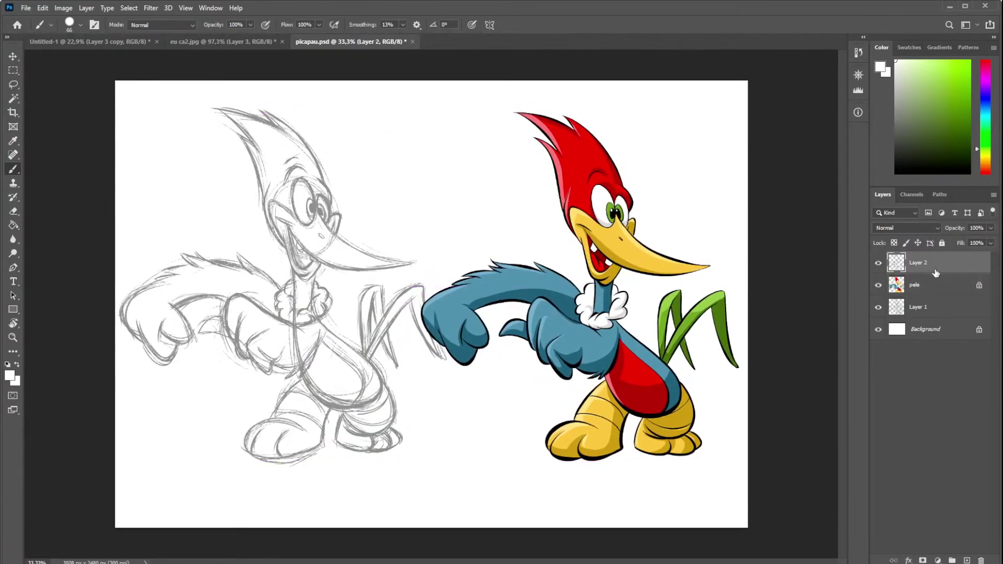
key(ctrl+j)
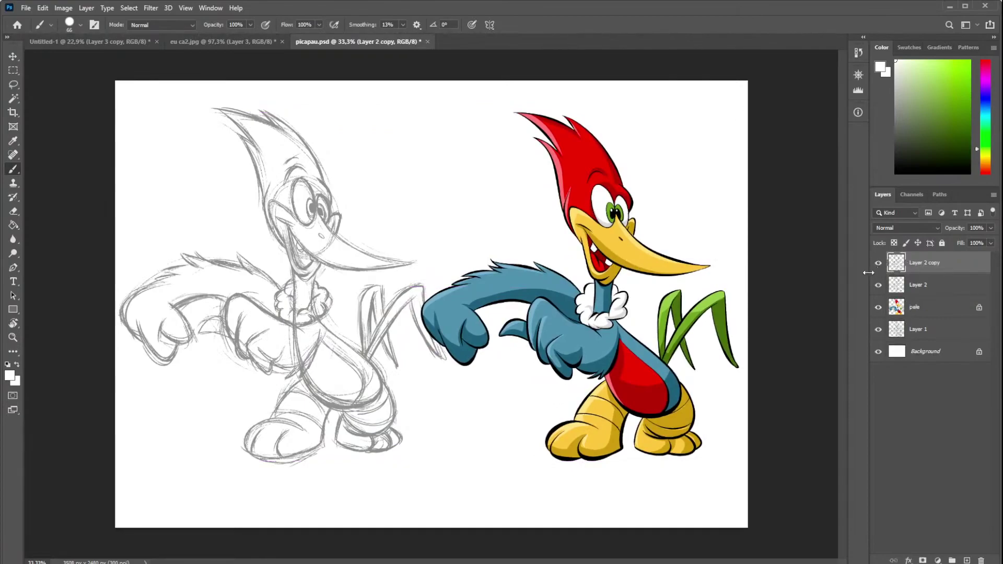
drag(617, 222, 454, 229)
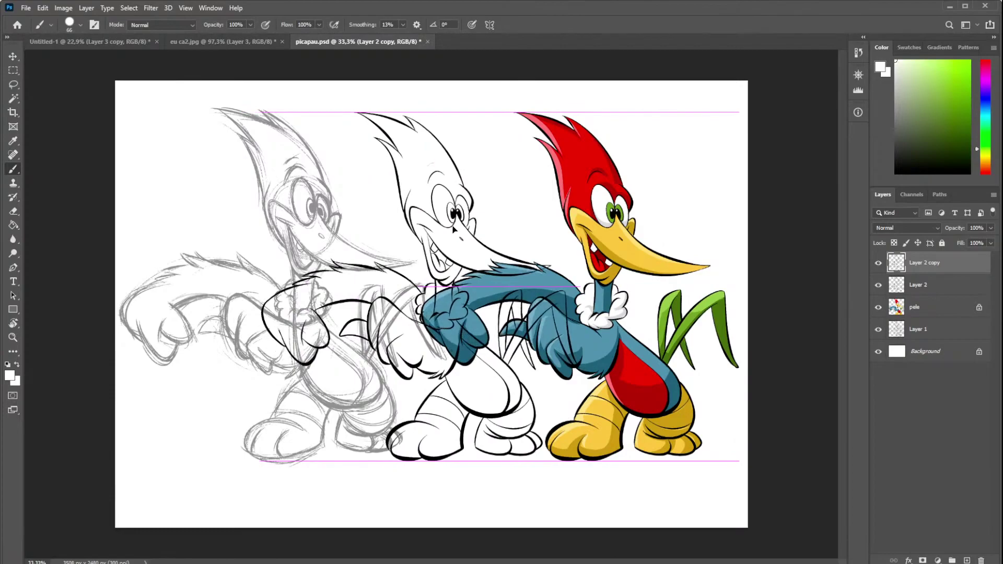
drag(454, 229, 455, 230)
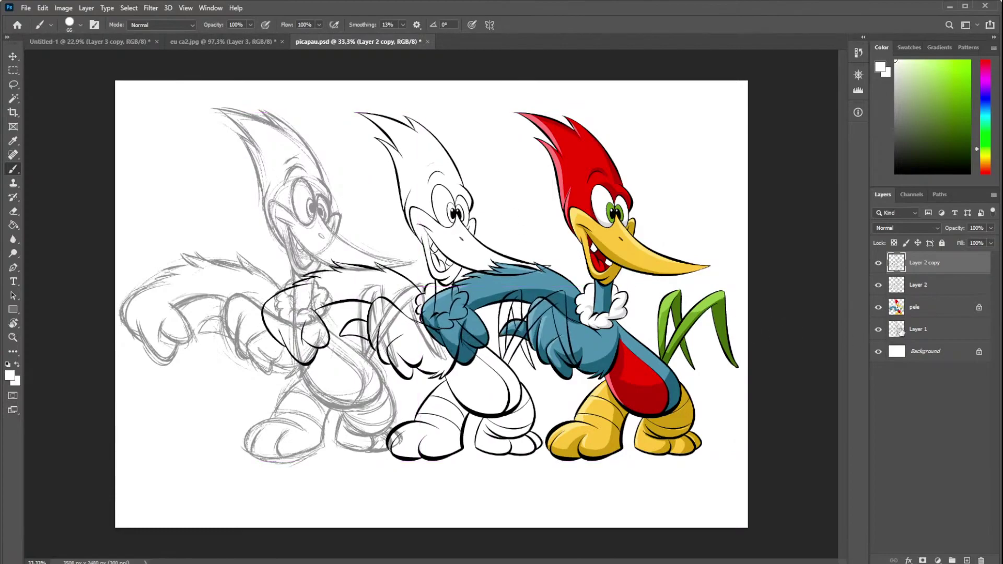
- Move Layer 2 copy below the pele colour layer in the stack
scroll(555, 200, down, 2)
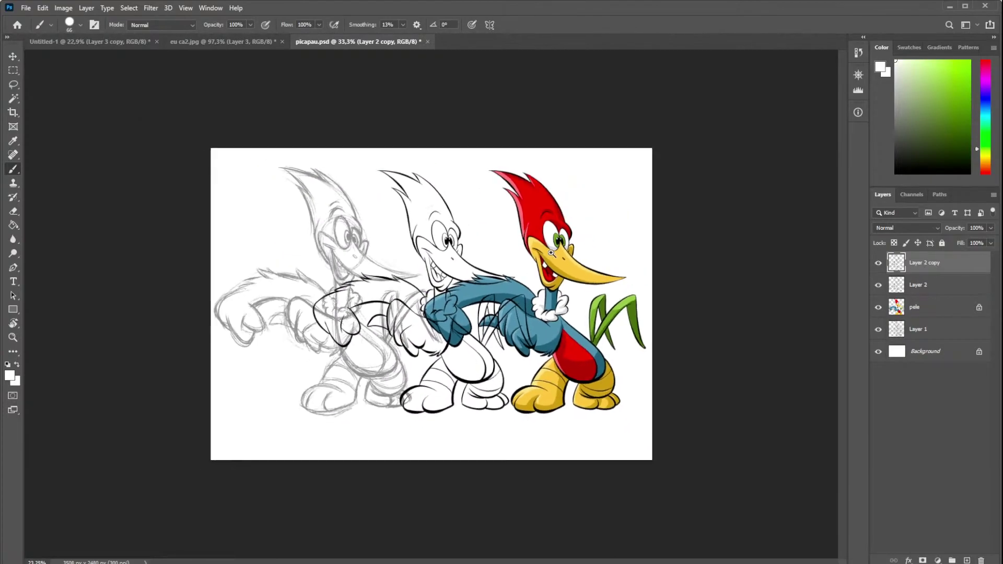
drag(944, 268, 947, 257)
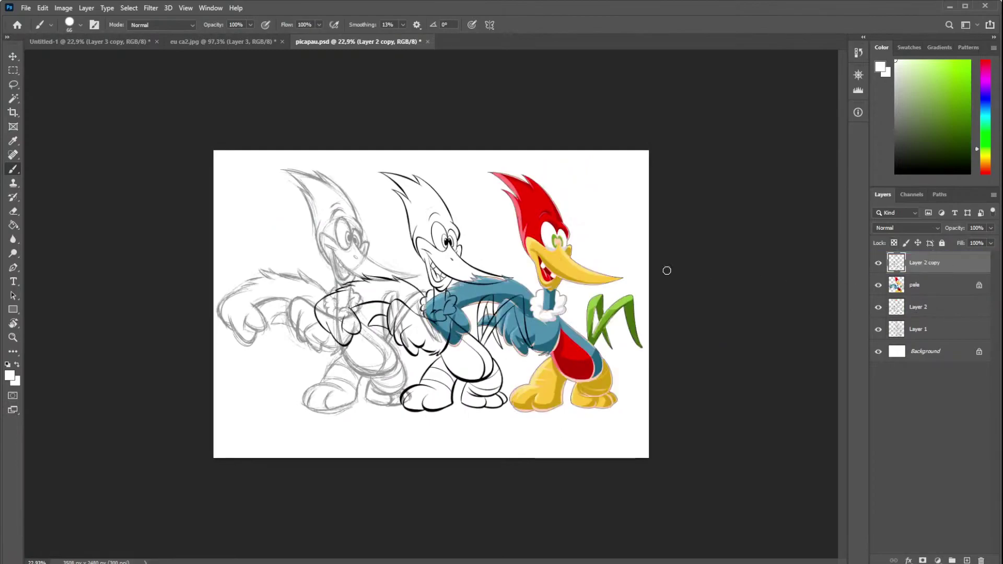
mouse_move(945, 272)
mouse_down()
mouse_move(936, 293)
mouse_move(931, 258)
mouse_up()
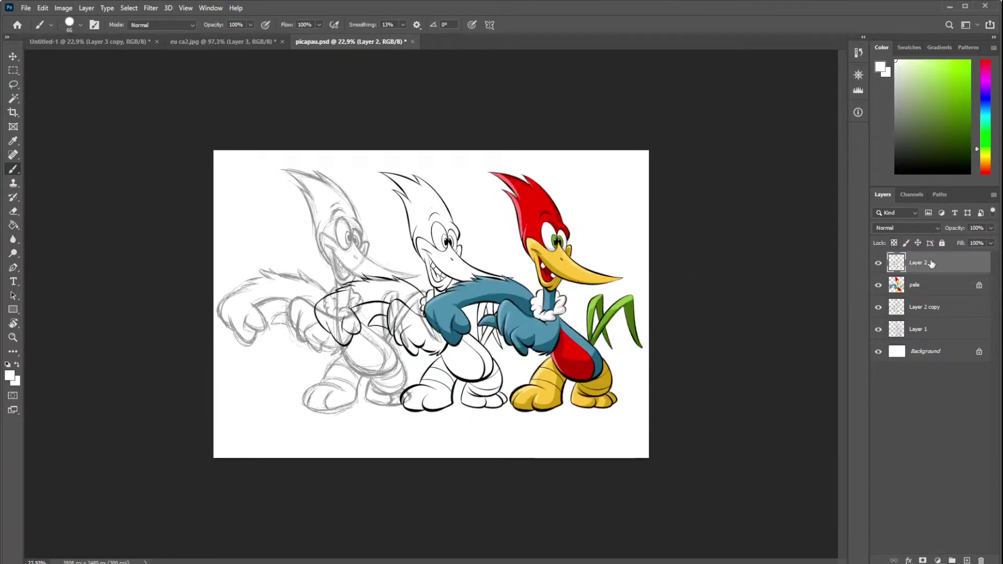
scroll(463, 242, up, 2)
scroll(463, 242, up, 1)
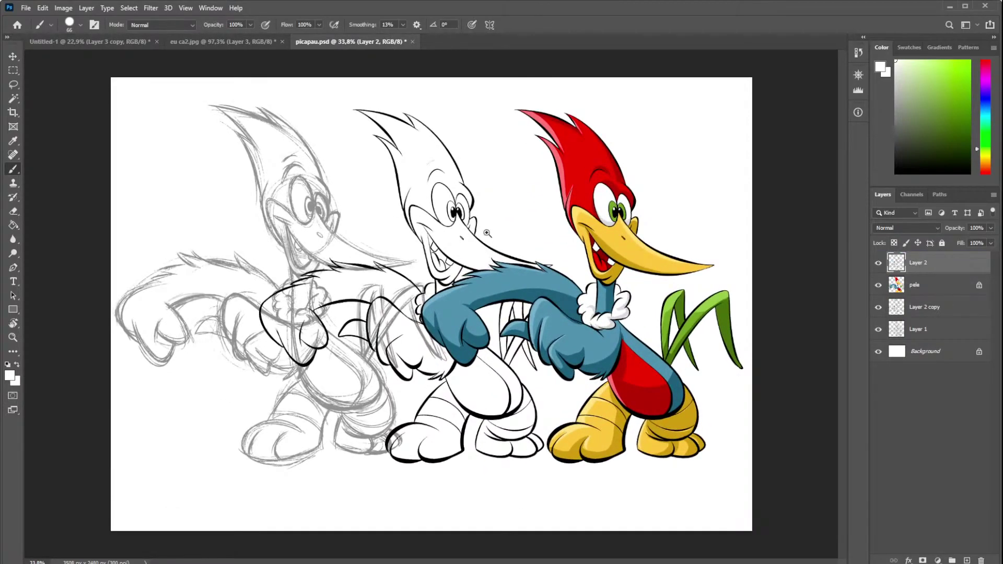
scroll(427, 230, down, 2)
scroll(460, 255, up, 1)
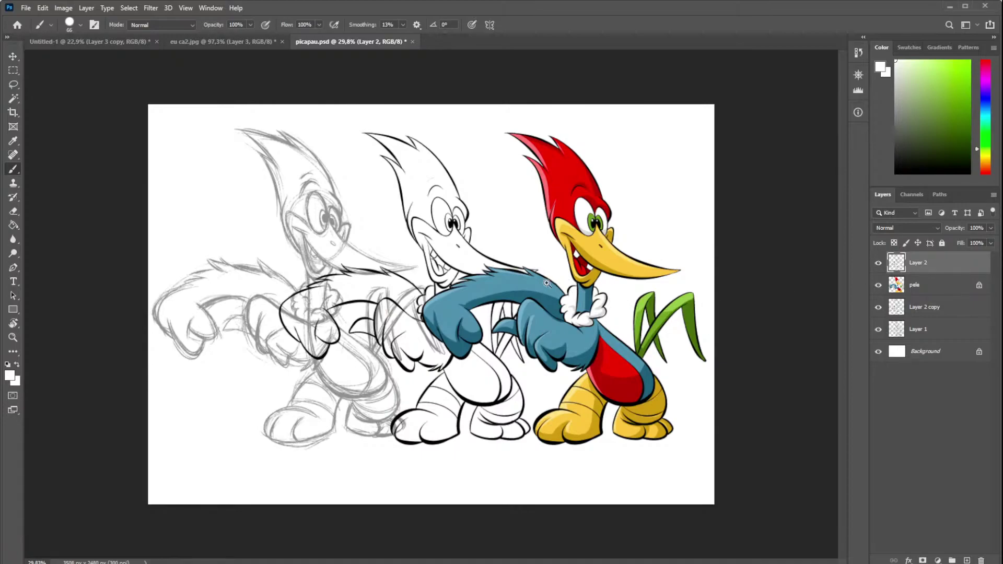
drag(547, 283, 489, 308)
drag(408, 277, 521, 275)
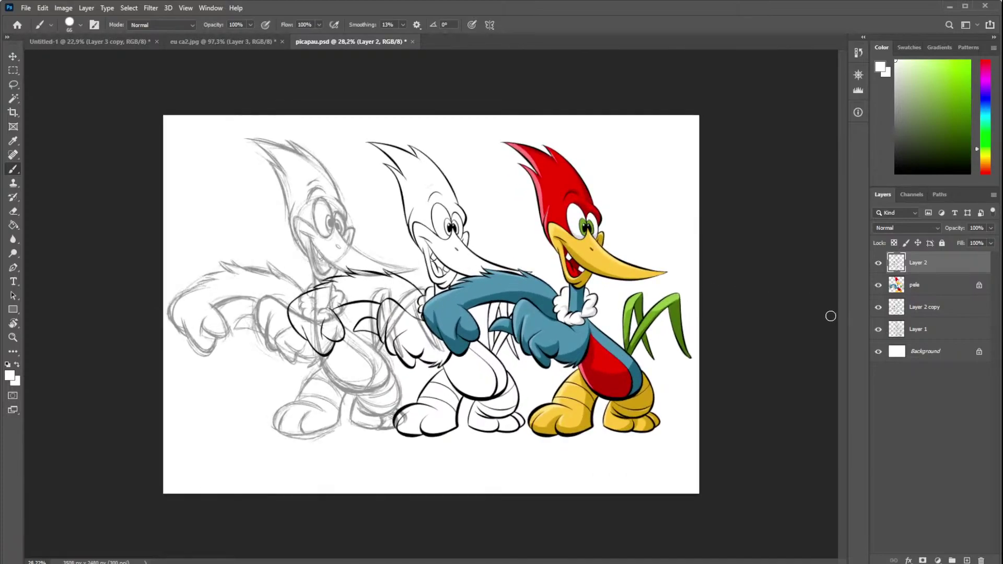
click(937, 309)
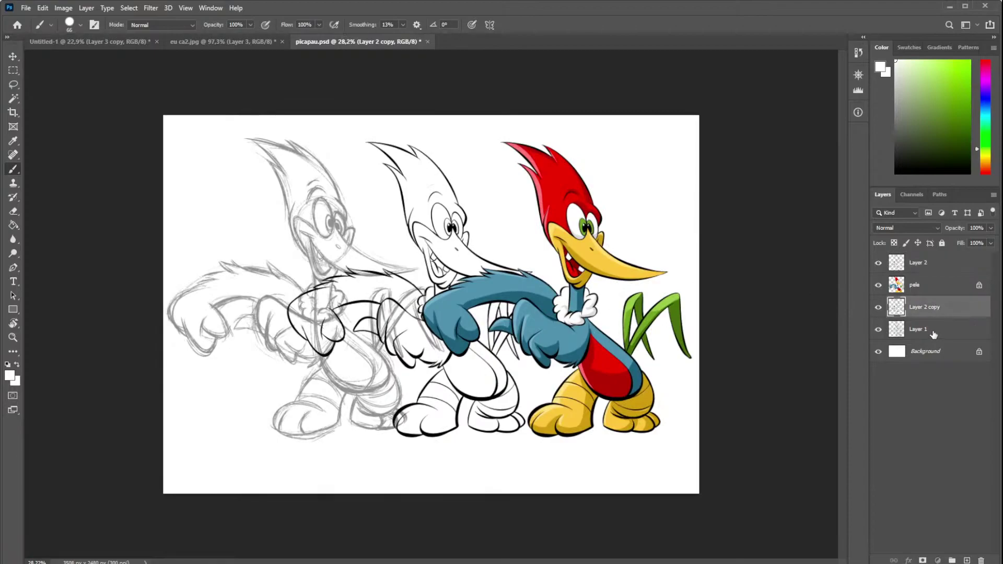
- Shrink the sketch and line-art layers together to about 69% and move them up-left
shift+click(934, 334)
key(ctrl+t)
drag(556, 439, 436, 396)
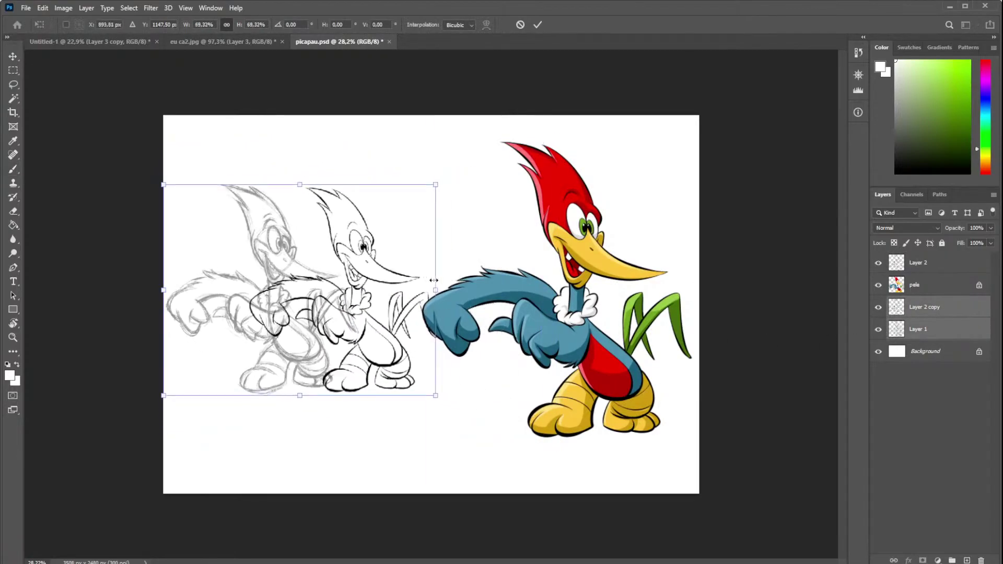
drag(387, 270, 378, 206)
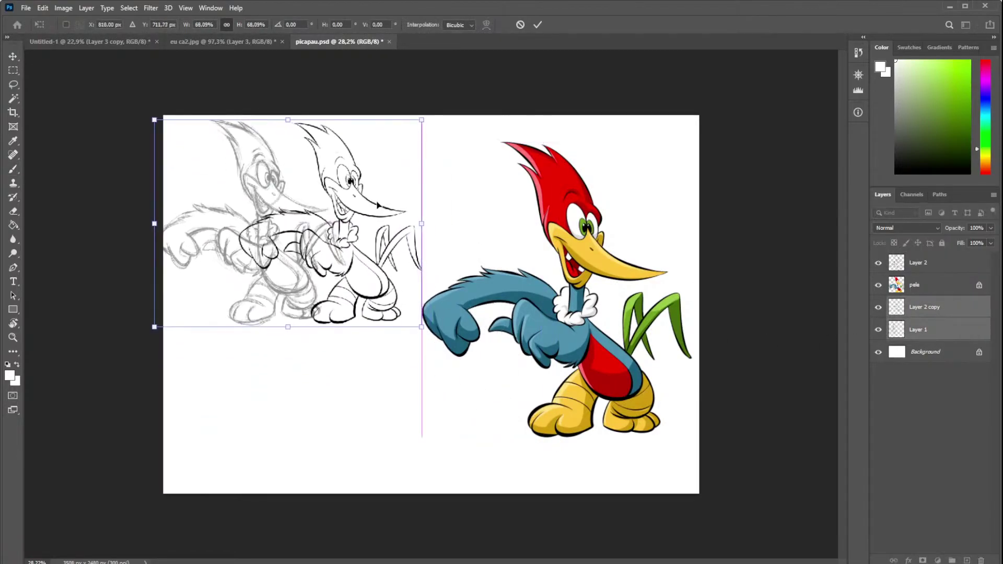
key(Return)
key(b)
- Enlarge the line-art Woody slightly and move it down and left over the sketch's bottom
click(925, 307)
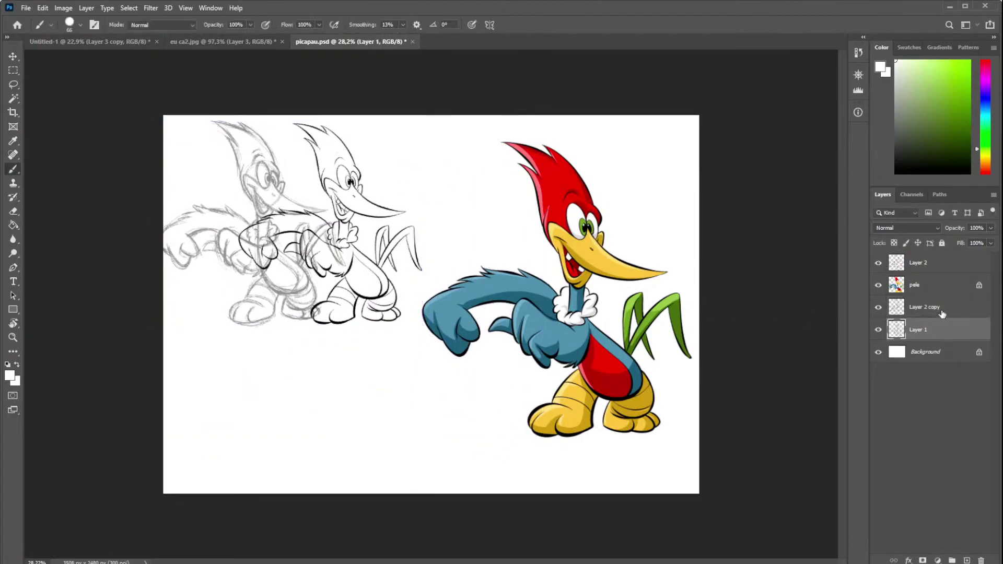
key(ctrl+t)
drag(334, 235, 343, 284)
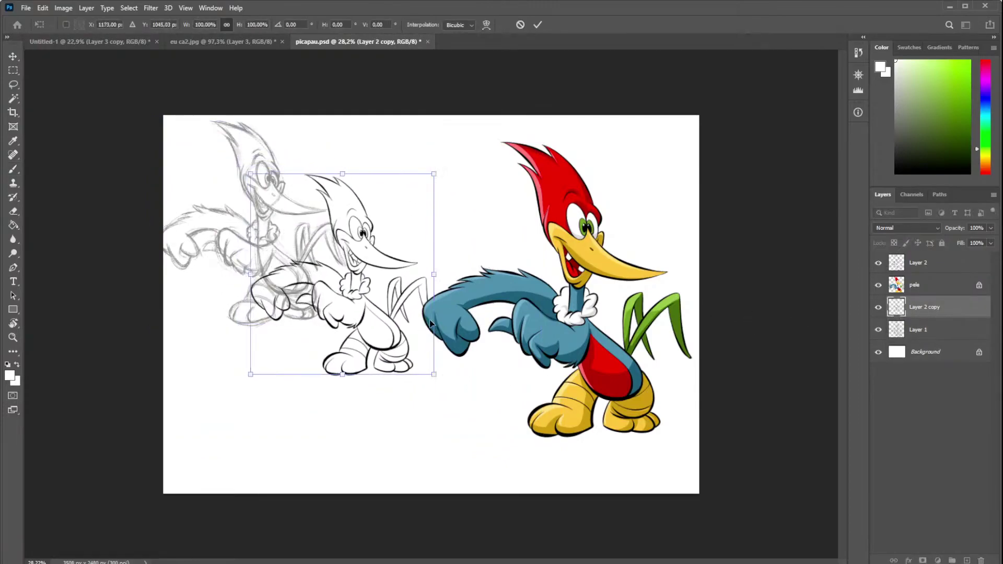
mouse_move(431, 271)
mouse_down()
mouse_move(457, 276)
mouse_move(462, 259)
mouse_up()
key(Return)
key(b)
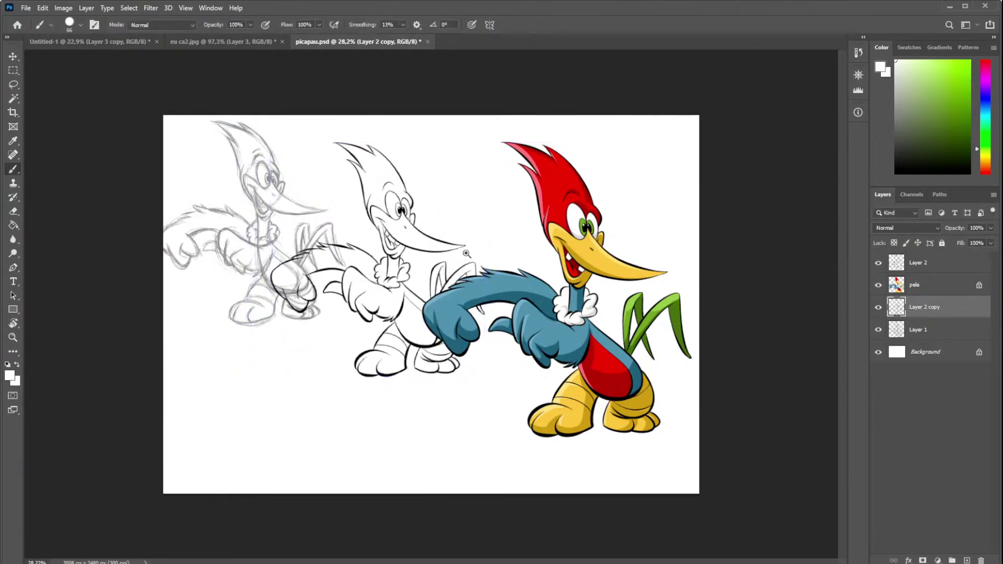
scroll(506, 240, up, 2)
scroll(488, 252, down, 3)
scroll(414, 234, up, 2)
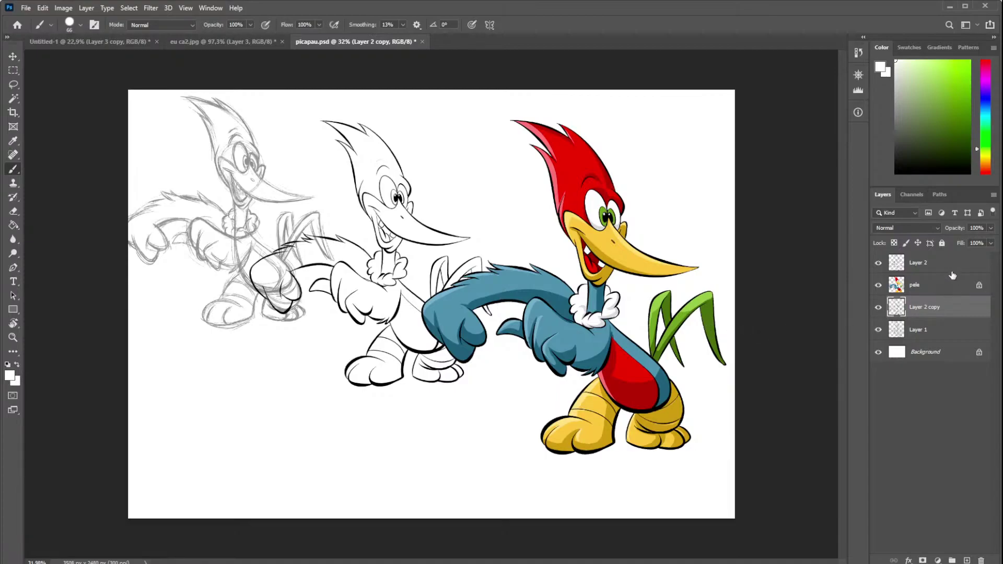
mouse_move(397, 202)
mouse_down()
mouse_move(369, 321)
mouse_move(354, 306)
mouse_up()
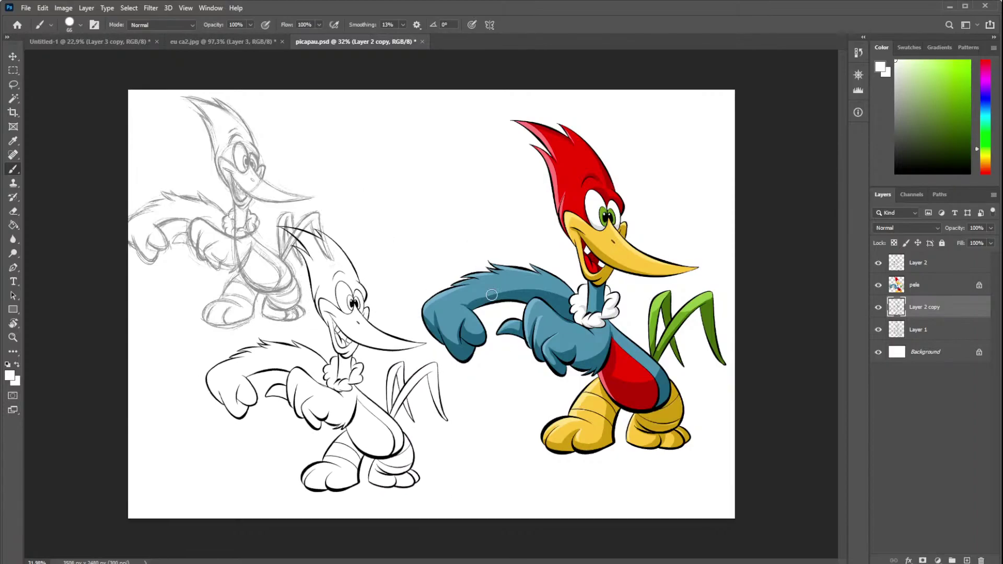
- Shrink the pencil sketch layer to about 78% with Free Transform
click(933, 327)
key(ctrl+t)
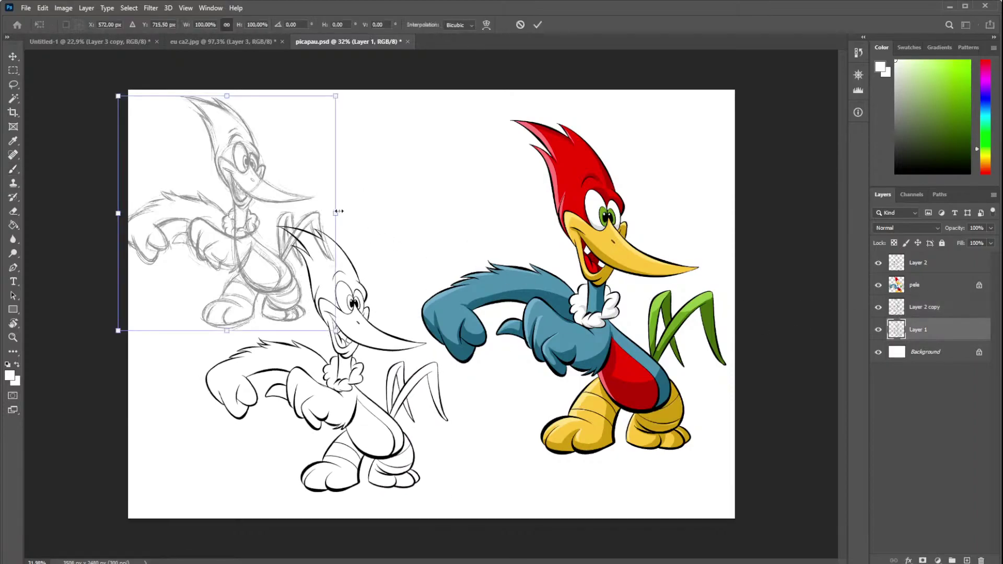
drag(339, 212, 264, 170)
key(Return)
key(b)
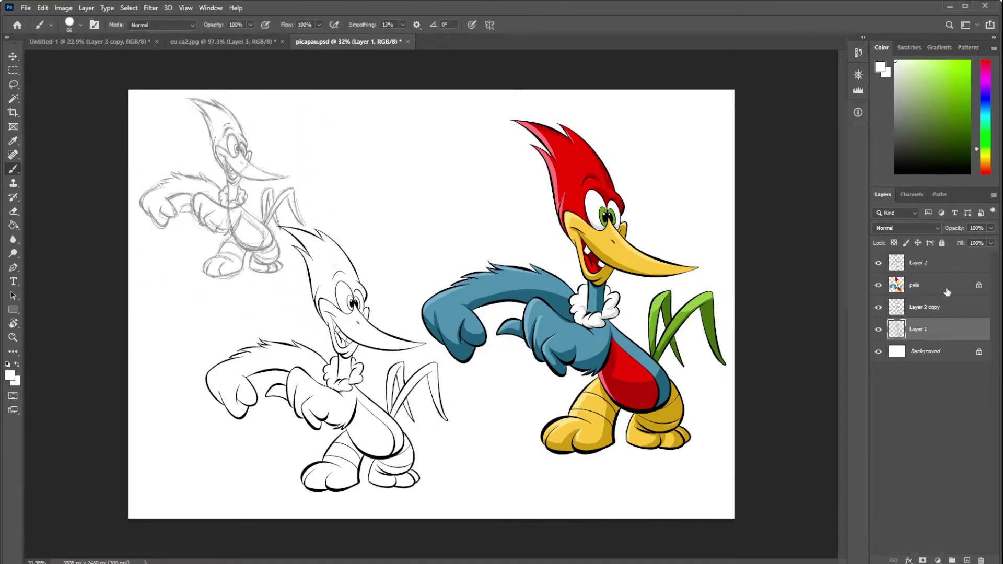
- Move the coloured woodpecker and pele colour layers down slightly
click(941, 285)
shift+click(941, 263)
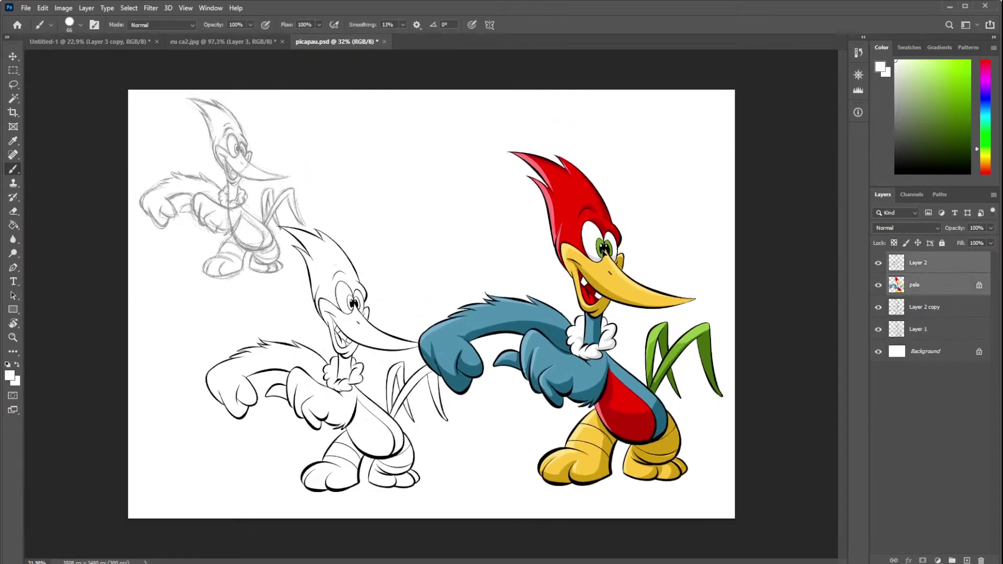
drag(606, 221, 605, 273)
- Move the black line art up and right and shrink it to about 81%
click(934, 312)
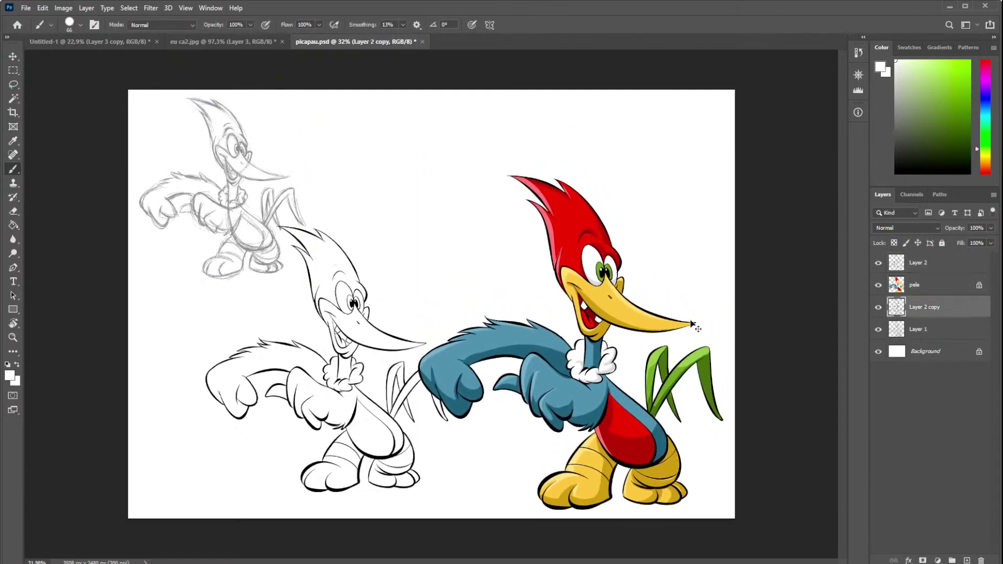
key(ctrl+t)
drag(381, 322, 449, 177)
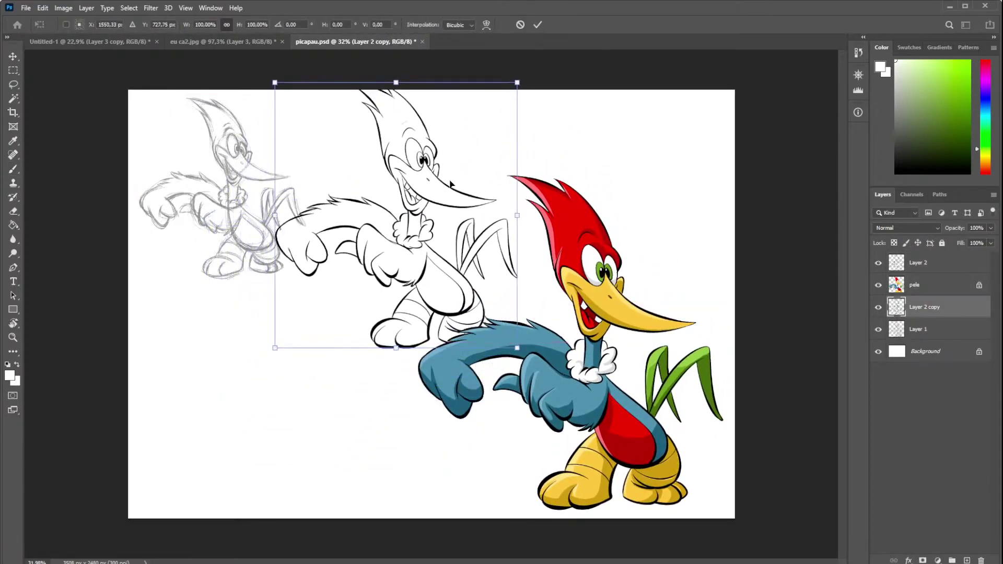
mouse_move(520, 208)
mouse_down()
mouse_move(466, 206)
mouse_move(469, 221)
mouse_up()
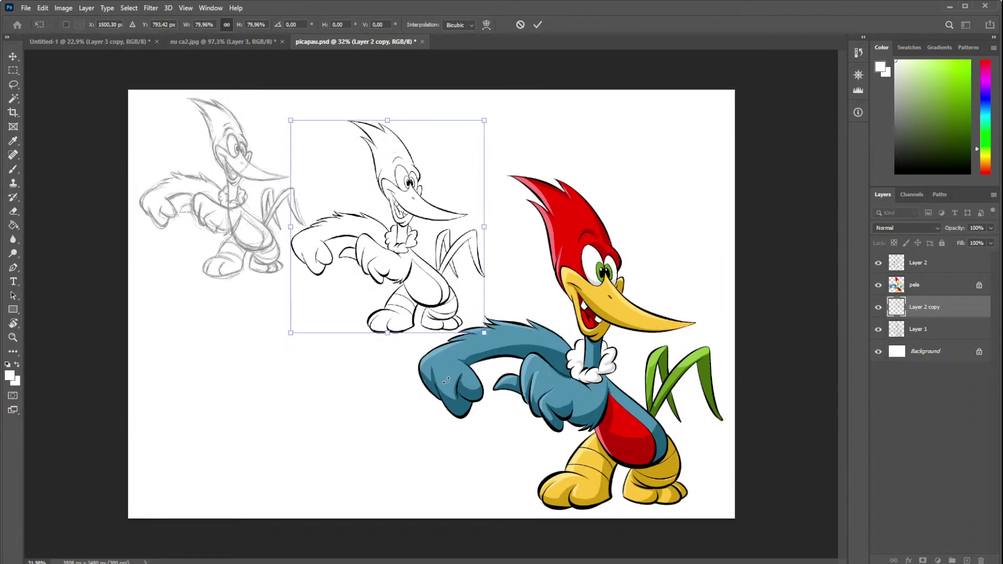
key(Return)
key(b)
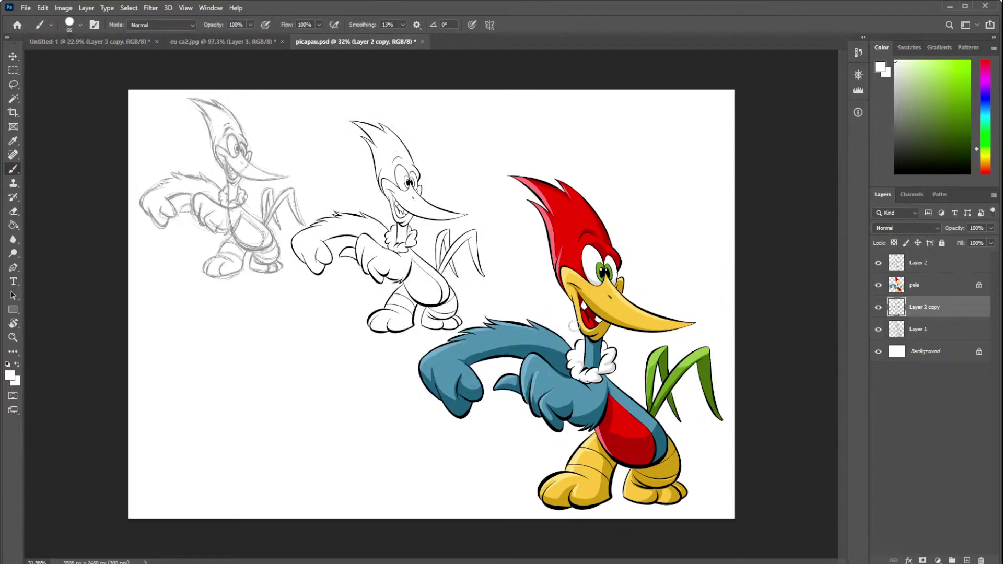
- Enlarge the line art and reposition it just below-right of the pencil sketch
key(ctrl+t)
drag(336, 307, 280, 415)
drag(403, 350, 418, 353)
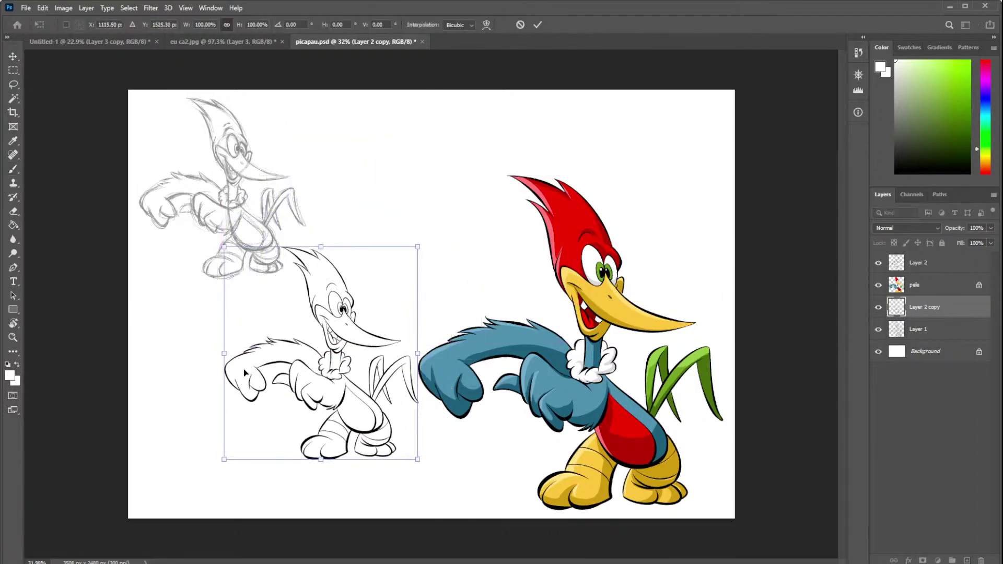
drag(217, 350, 162, 345)
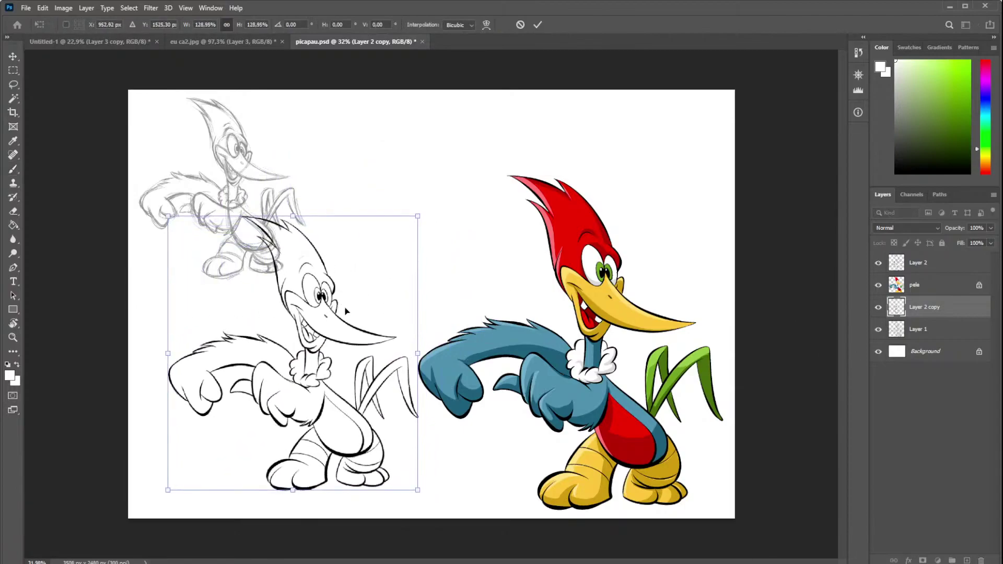
drag(345, 312, 369, 275)
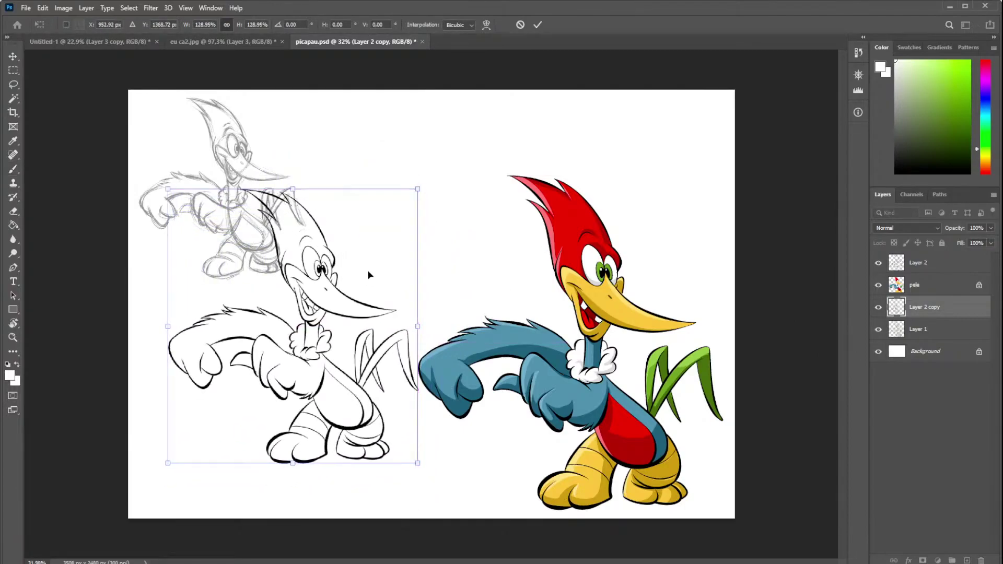
key(Return)
key(b)
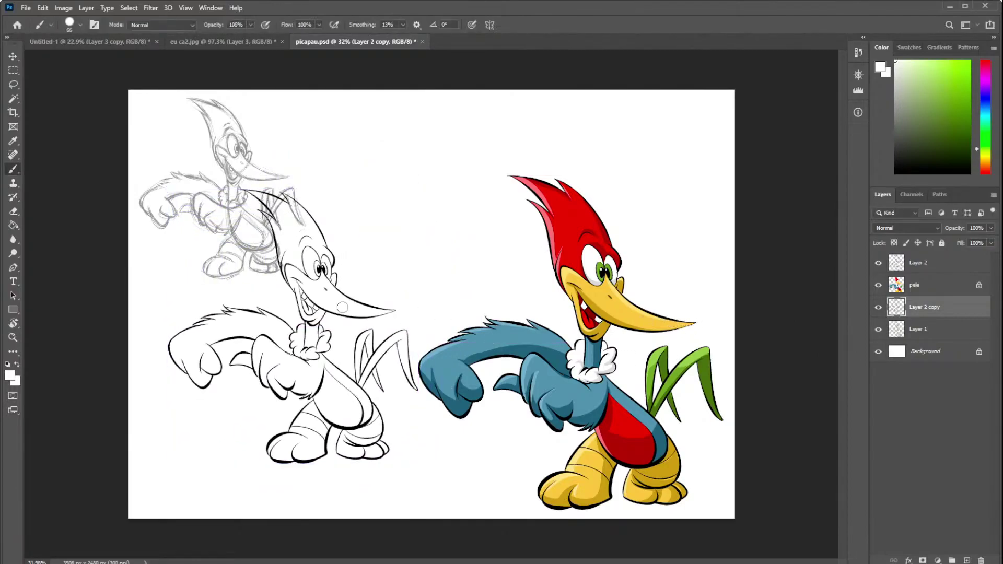
mouse_move(327, 272)
mouse_down()
mouse_move(355, 268)
mouse_move(363, 242)
mouse_up()
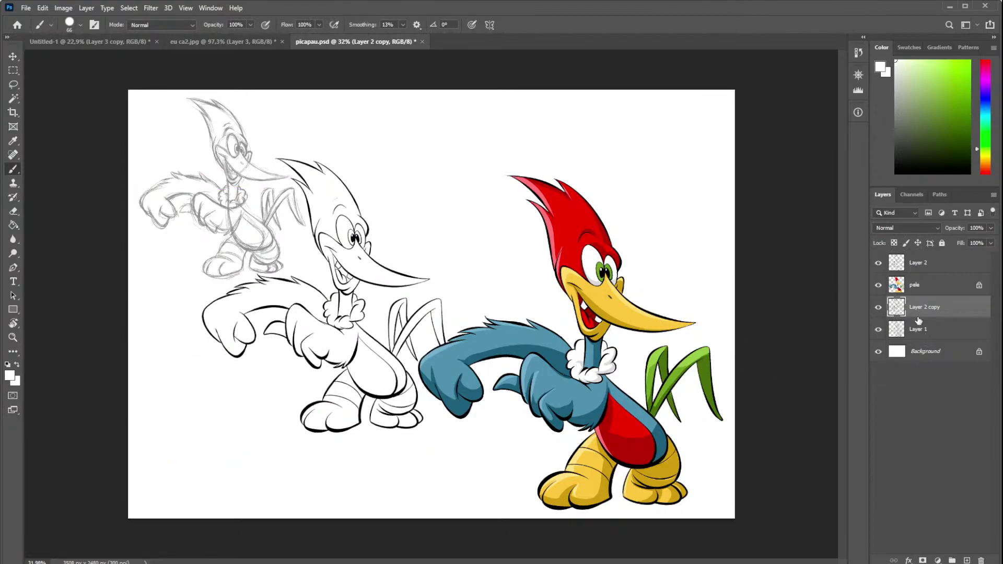
- Nudge the coloured woodpecker slightly left and up, then check the whole image
click(940, 285)
shift+click(941, 263)
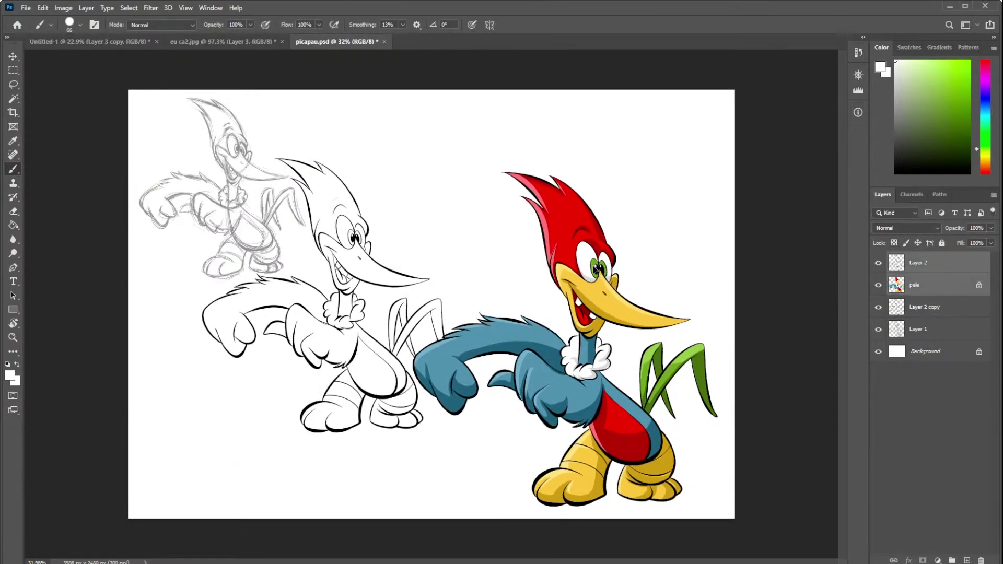
drag(602, 273, 590, 268)
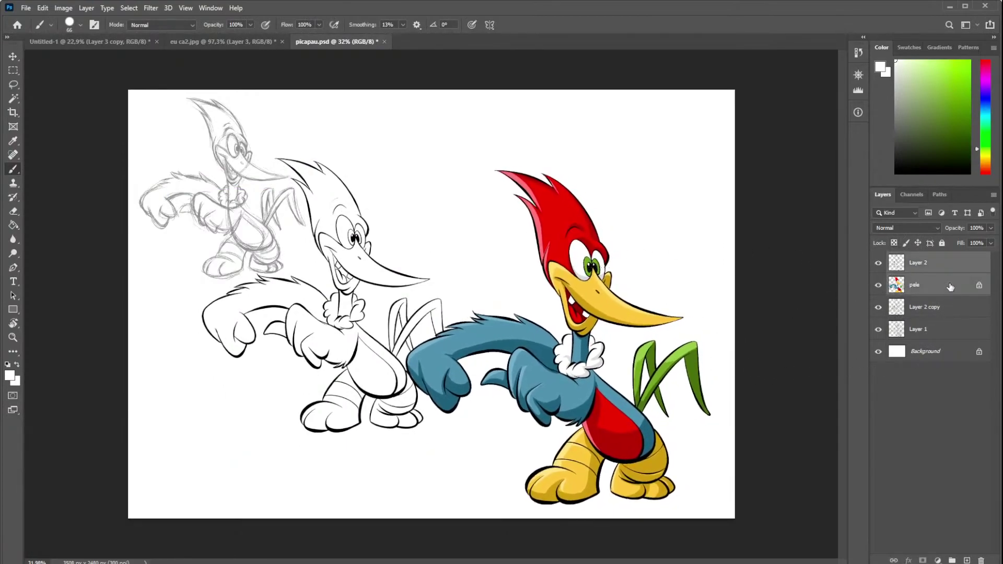
click(941, 263)
key(ctrl+minus)
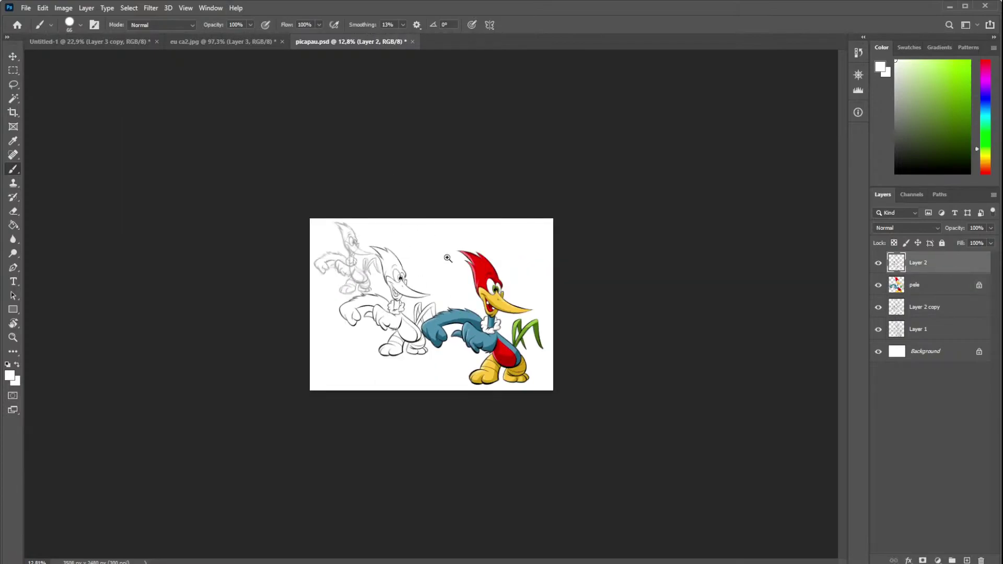
key(ctrl+plus)
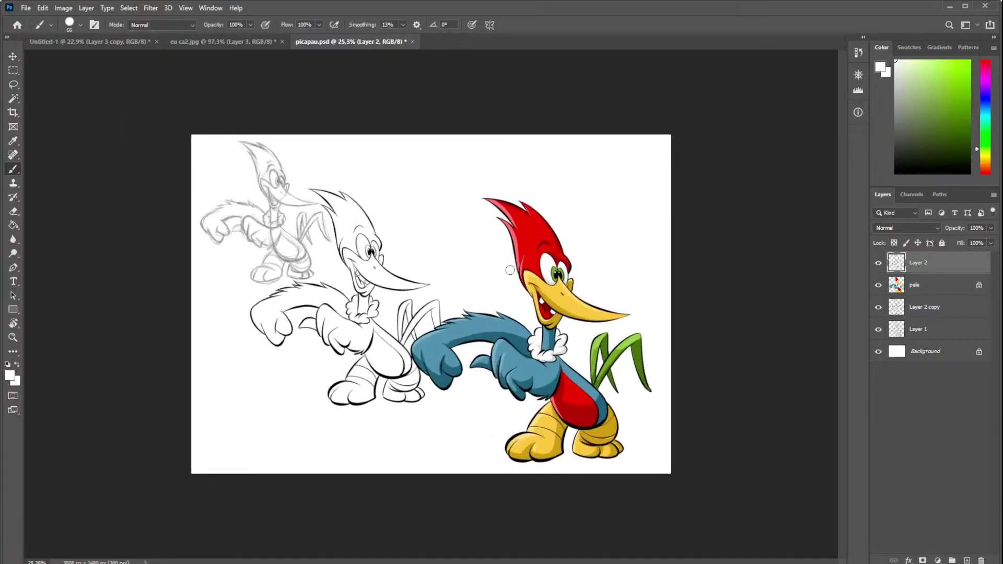
- Make the pencil sketch layer active and zoom in on the sketch and ink heads
click(930, 330)
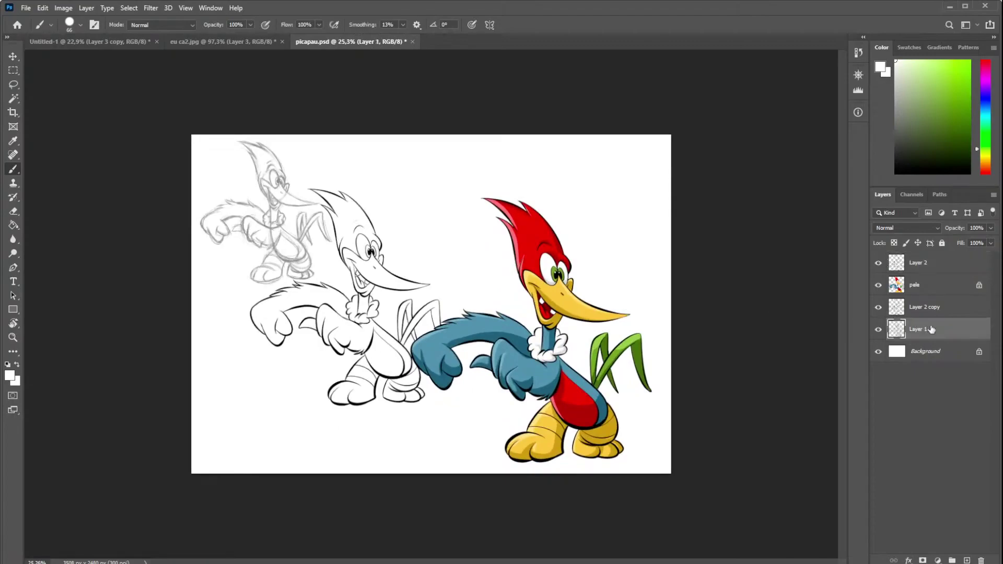
drag(319, 194, 253, 148)
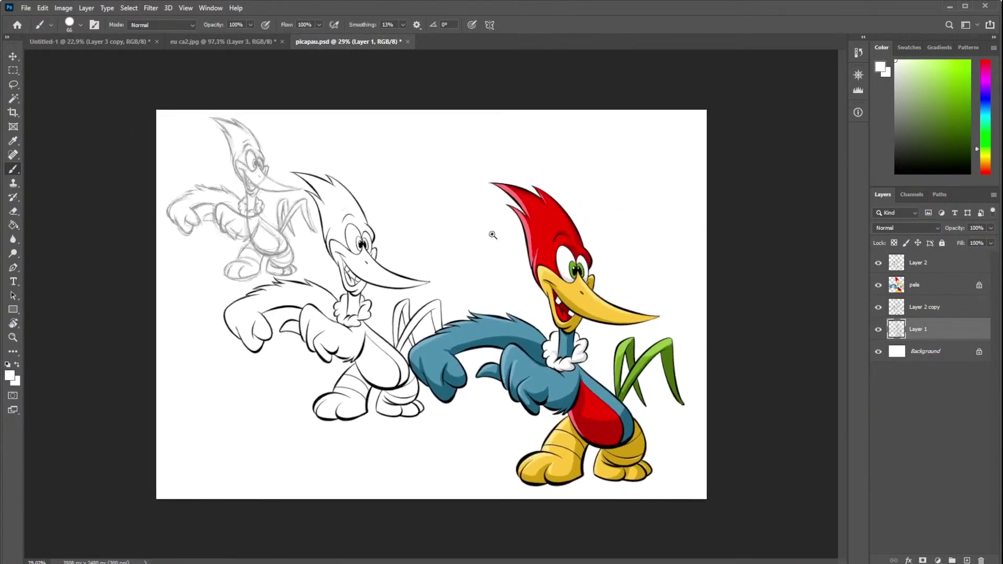
drag(493, 235, 527, 235)
mouse_move(435, 331)
mouse_down()
mouse_move(427, 260)
mouse_move(464, 285)
mouse_up()
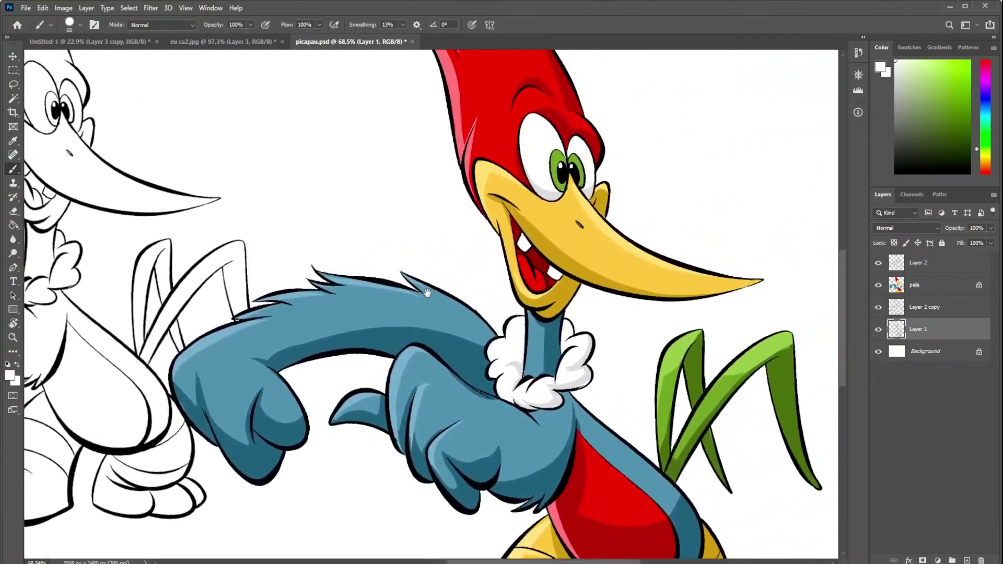
mouse_move(464, 285)
mouse_down()
mouse_move(368, 318)
mouse_move(506, 260)
mouse_move(515, 351)
mouse_move(457, 217)
mouse_up()
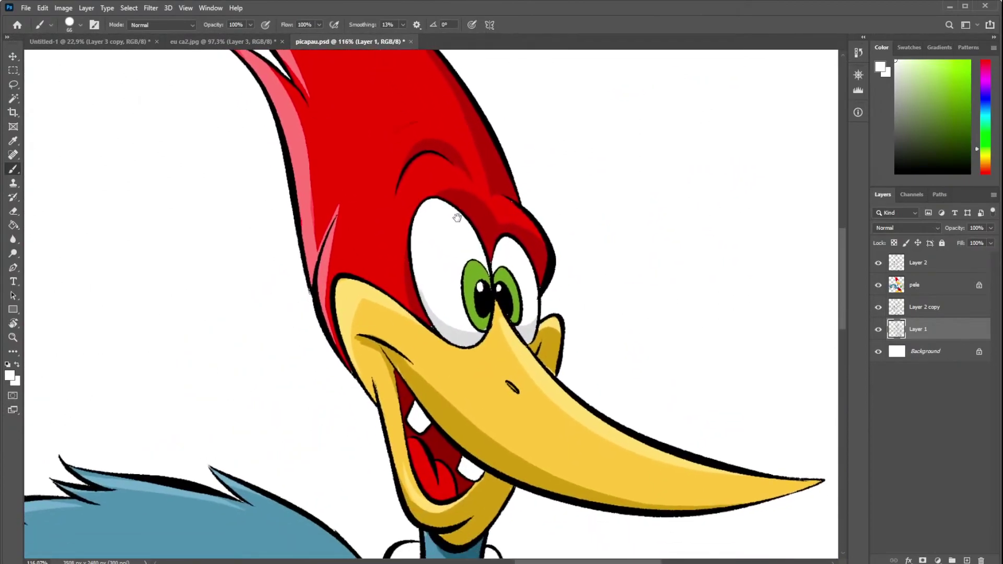
scroll(457, 217, down, 5)
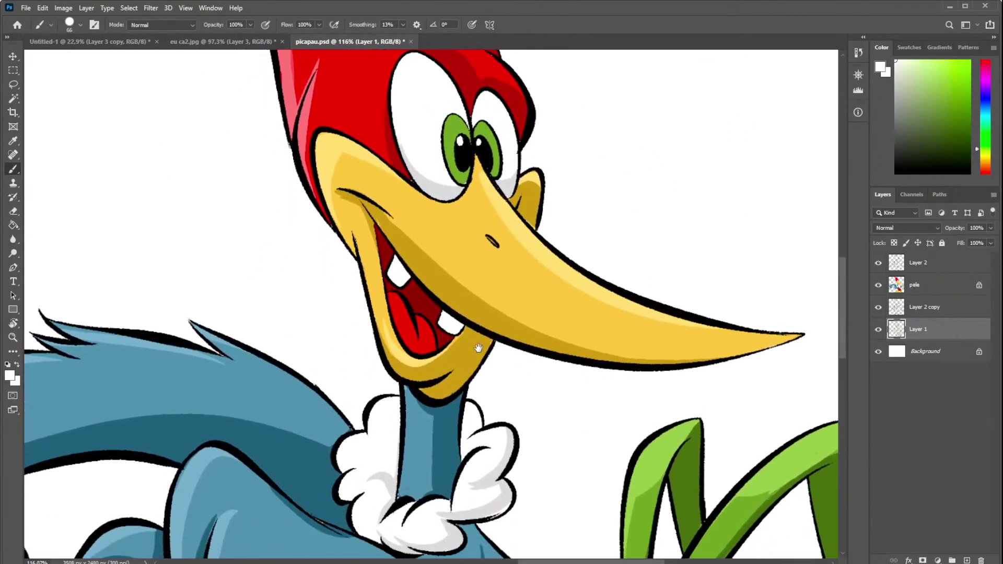
scroll(478, 348, down, 5)
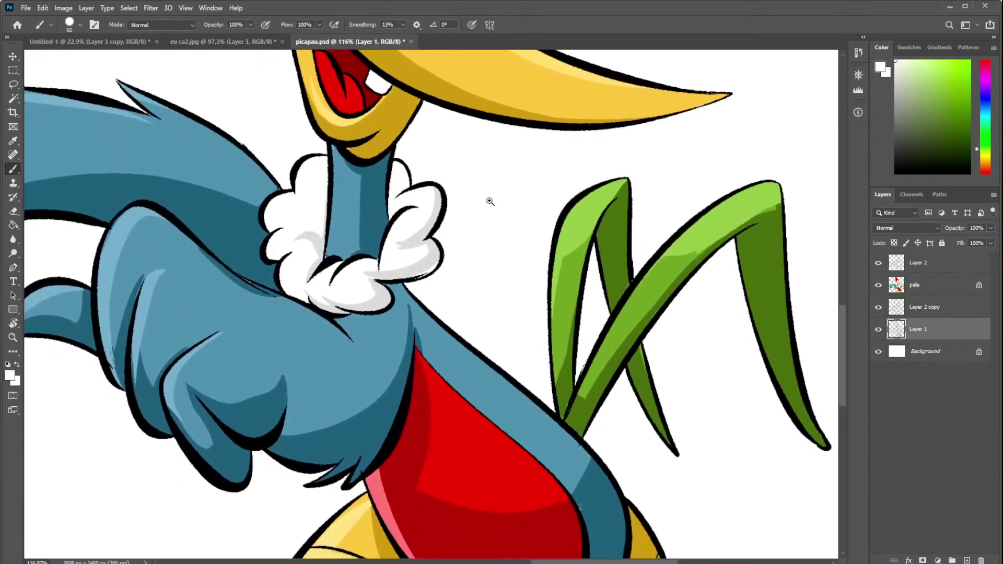
mouse_move(490, 201)
mouse_down()
mouse_move(464, 249)
mouse_move(538, 305)
mouse_move(552, 204)
mouse_move(459, 262)
mouse_move(443, 156)
mouse_up()
scroll(459, 262, up, 5)
scroll(444, 156, up, 5)
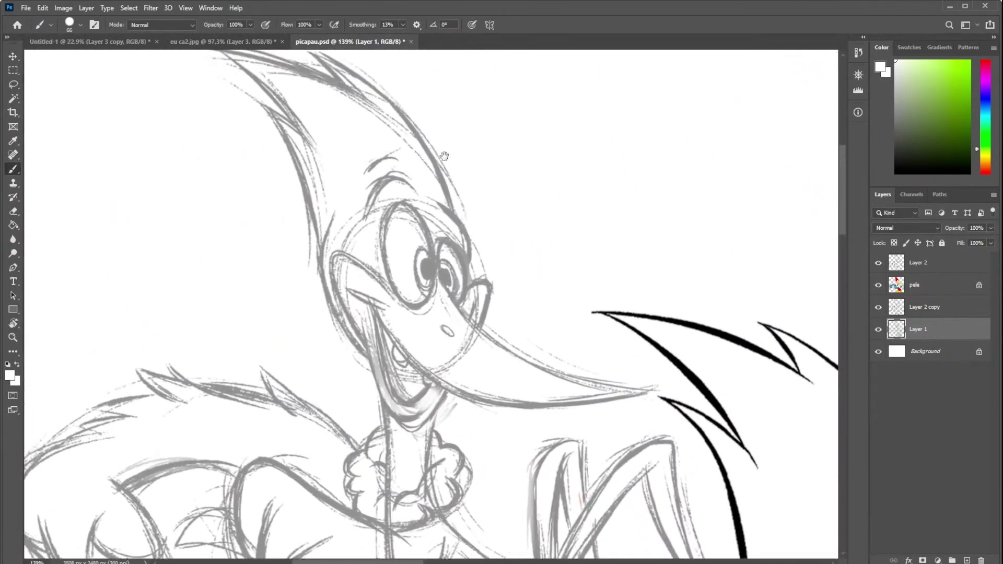
mouse_move(422, 409)
mouse_down()
mouse_move(443, 344)
mouse_move(455, 164)
mouse_up()
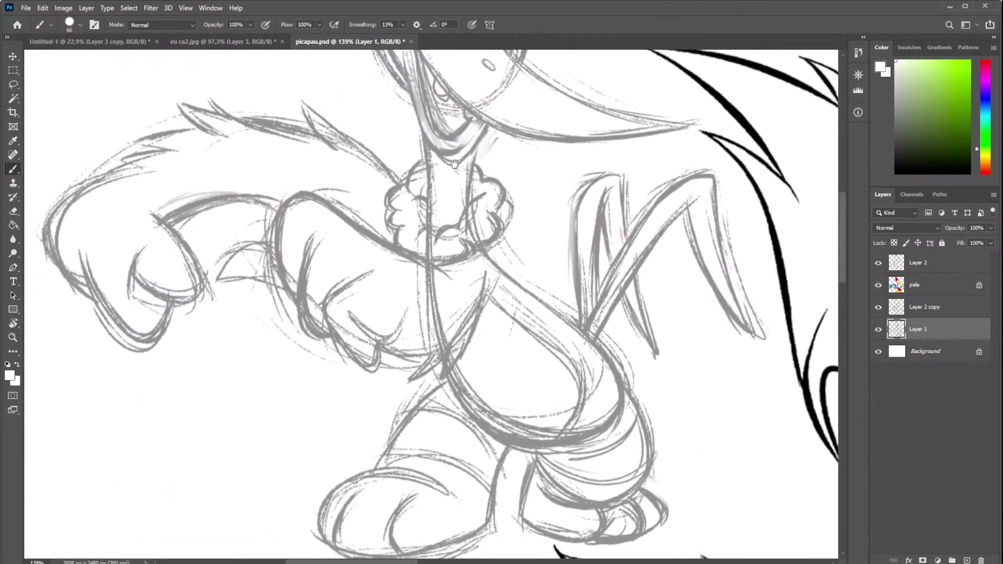
drag(481, 425, 477, 374)
mouse_move(629, 229)
mouse_down()
mouse_move(551, 229)
mouse_move(407, 284)
mouse_move(305, 303)
mouse_up()
scroll(254, 297, down, 3)
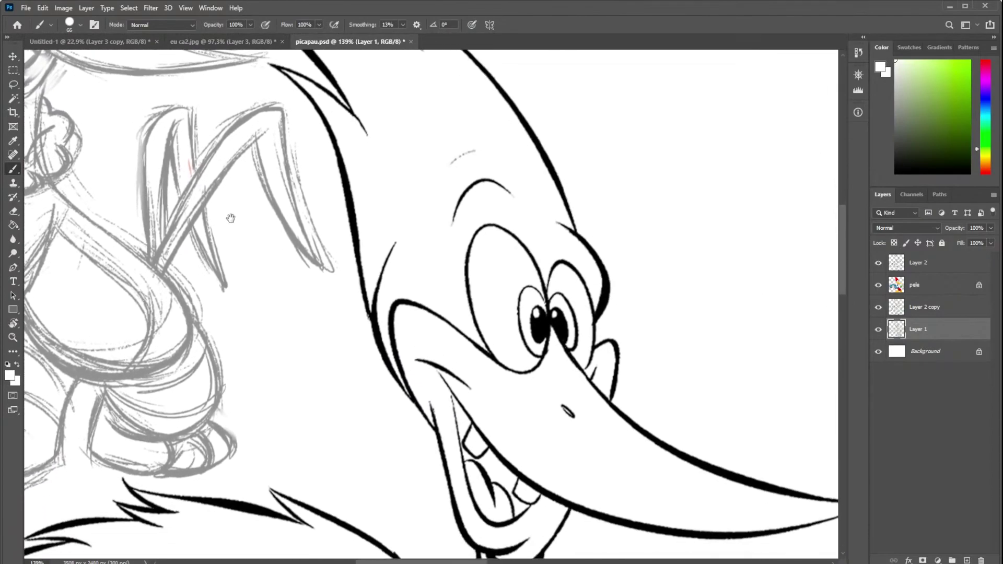
scroll(336, 298, down, 2)
scroll(407, 330, down, 3)
scroll(403, 308, down, 1)
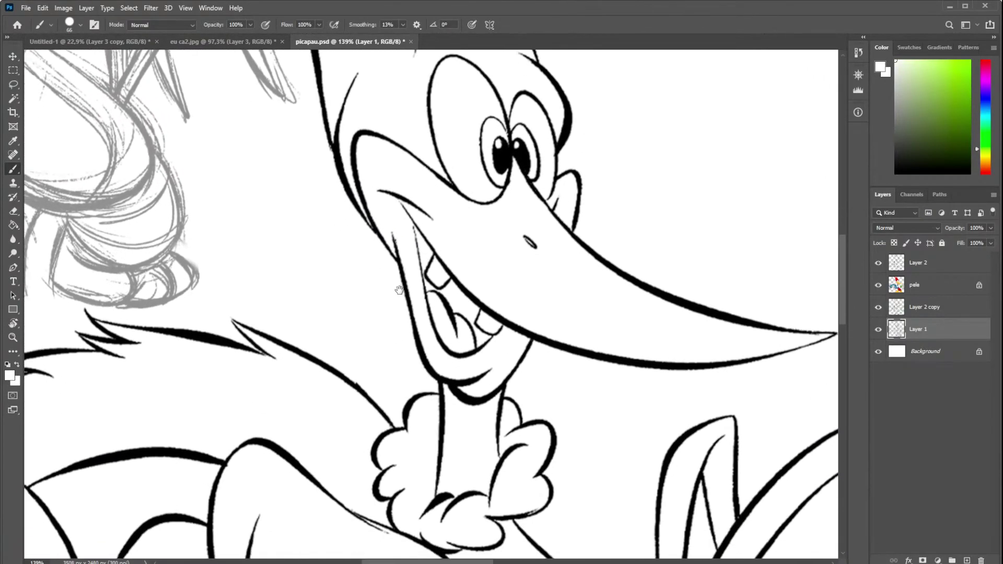
scroll(413, 261, down, 2)
scroll(429, 224, down, 1)
scroll(441, 213, down, 2)
scroll(440, 212, down, 1)
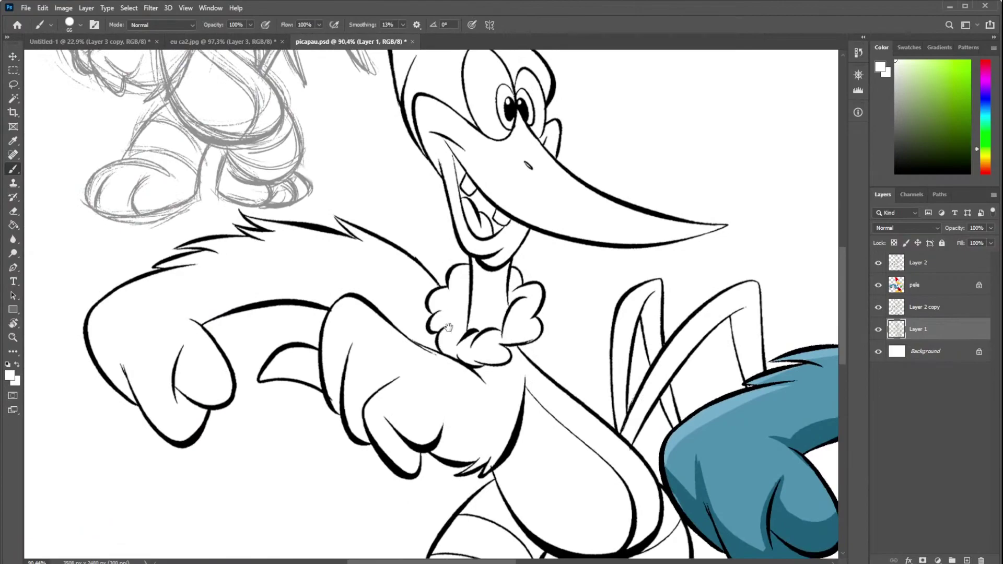
scroll(502, 216, down, 3)
scroll(575, 225, down, 1)
scroll(614, 228, right, 5)
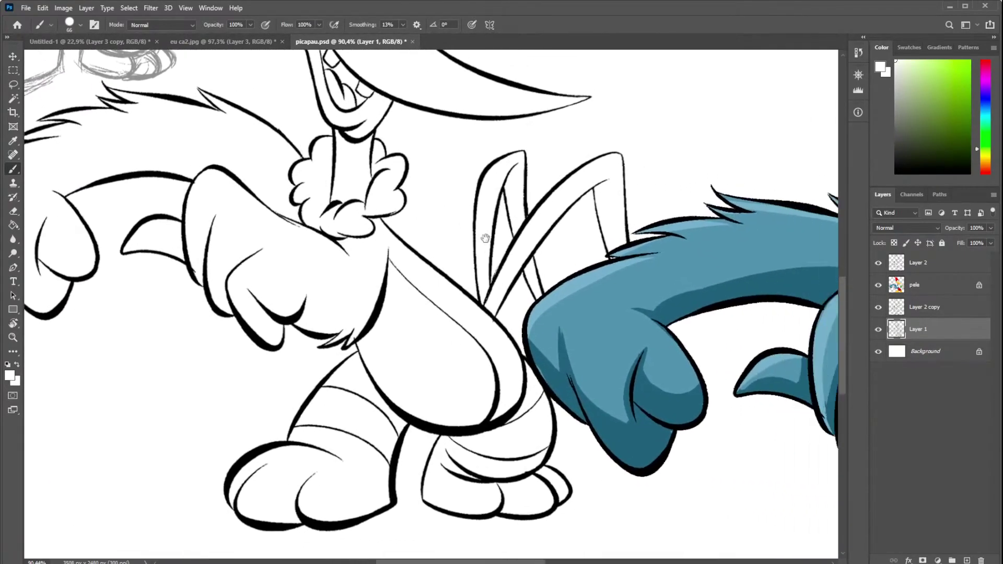
scroll(591, 251, right, 3)
scroll(575, 266, right, 3)
scroll(565, 275, right, 3)
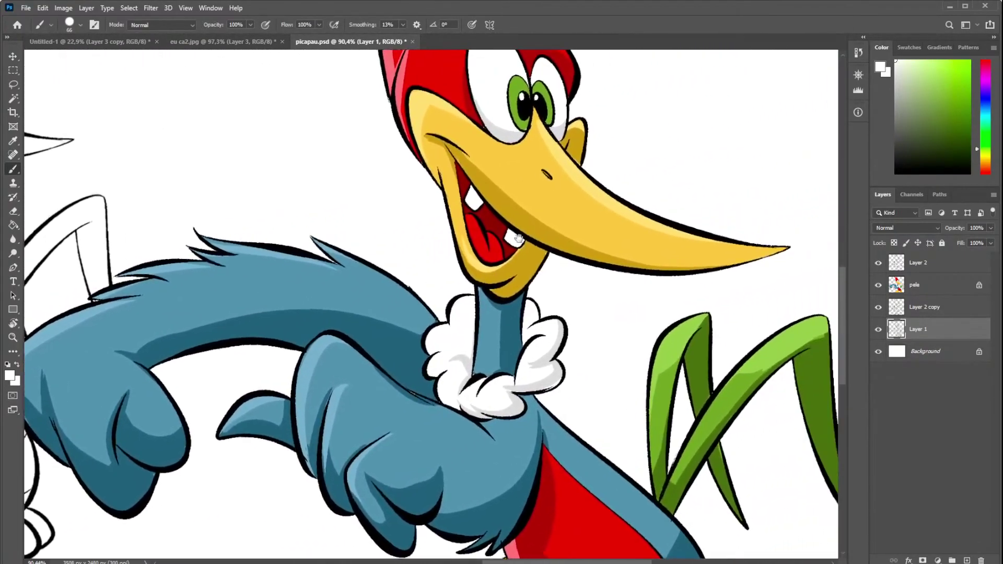
scroll(565, 271, right, 2)
scroll(565, 266, down, 3)
scroll(564, 261, down, 2)
scroll(543, 262, down, 1)
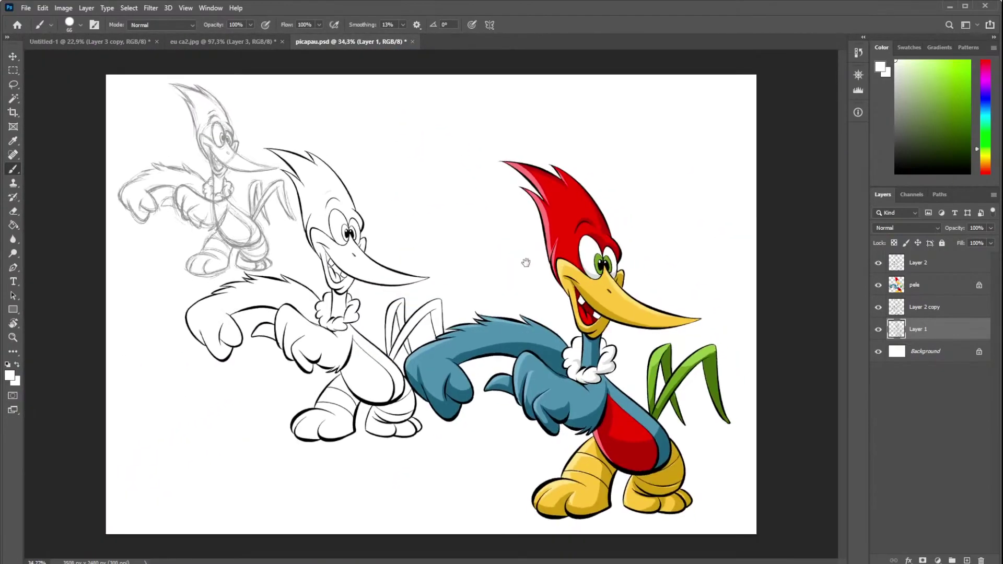
scroll(531, 252, up, 1)
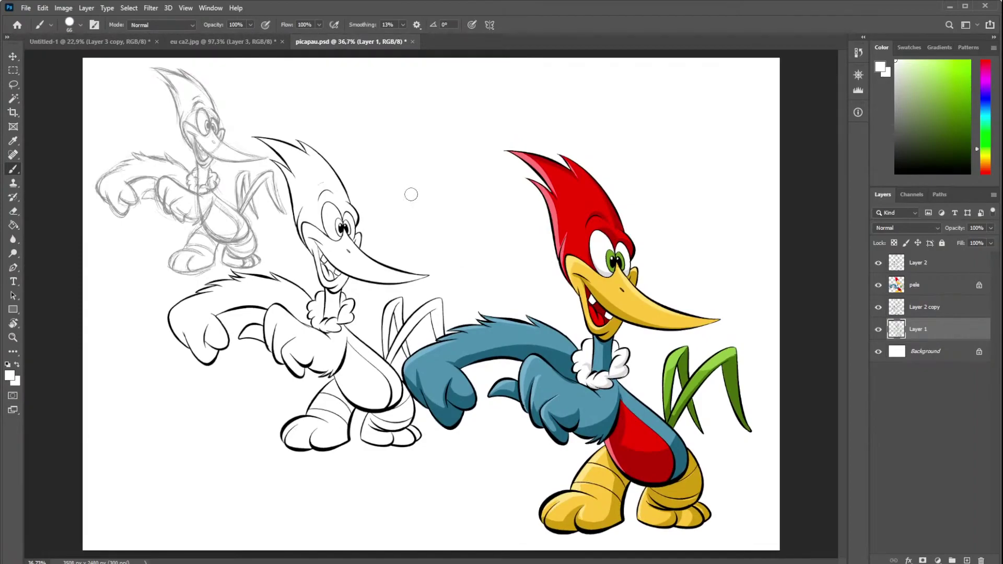
- Enlarge the coloured woodpecker's pele and Layer 2 to about 122%
click(934, 291)
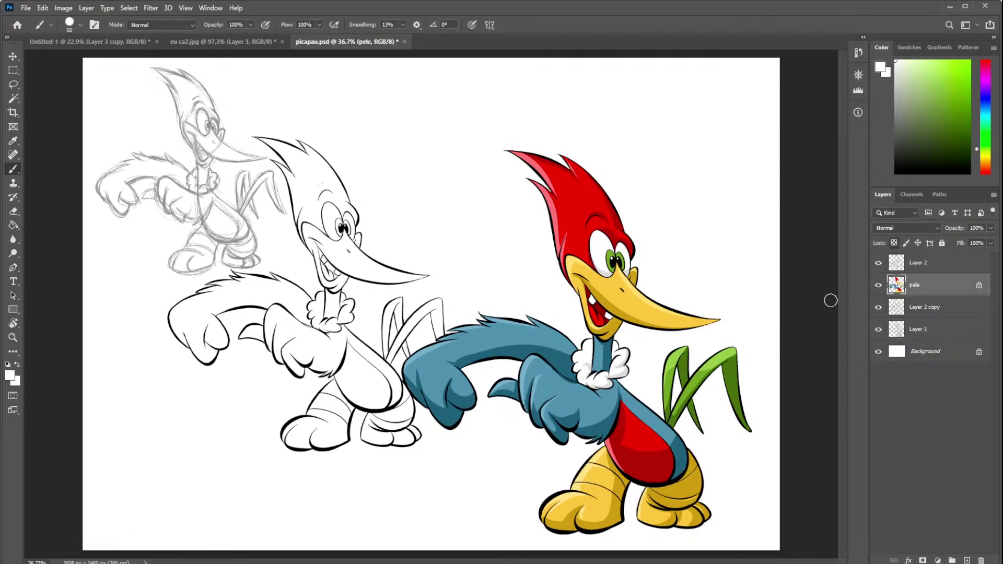
shift+click(934, 277)
key(ctrl+t)
drag(402, 150, 322, 64)
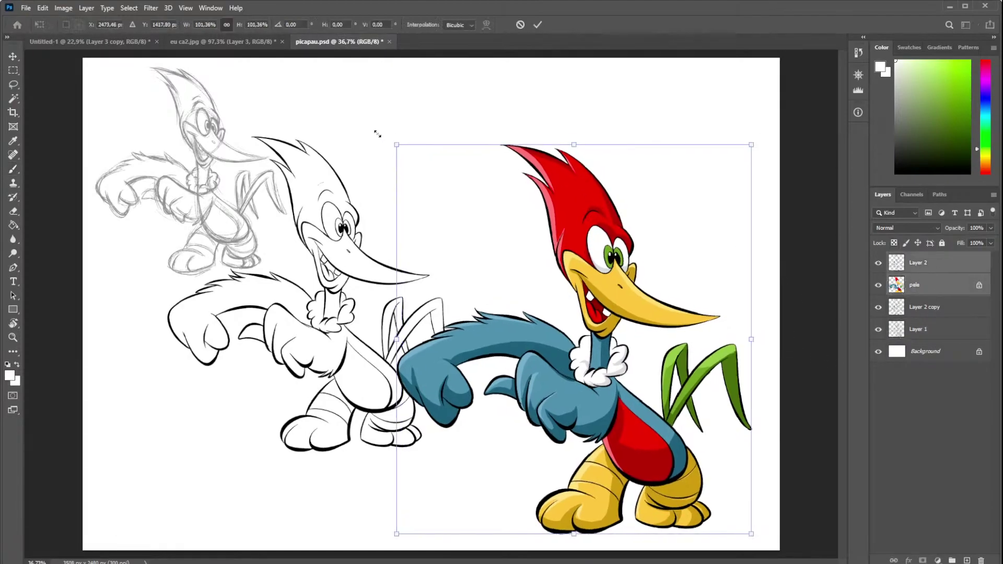
key(Return)
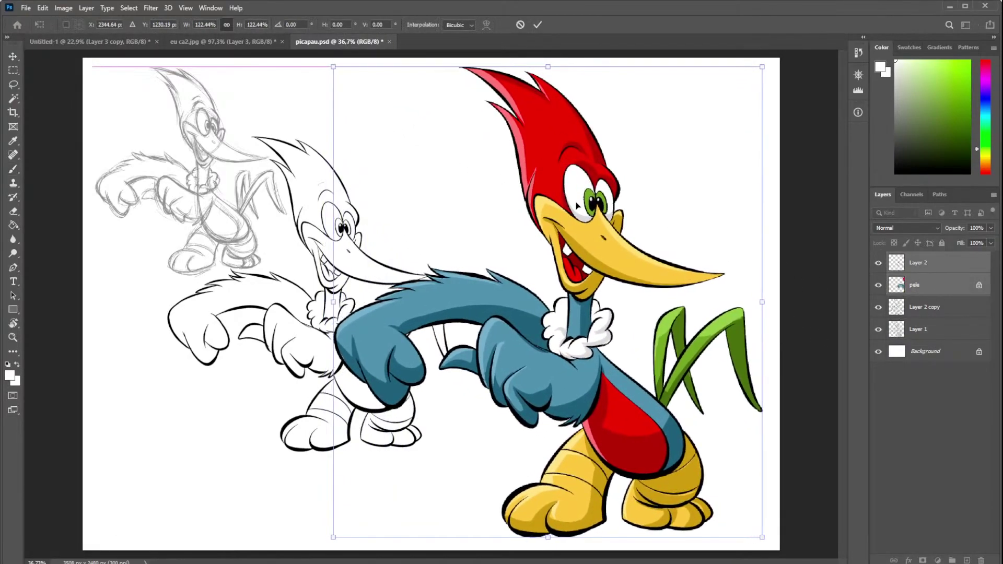
key(b)
key(ctrl+minus)
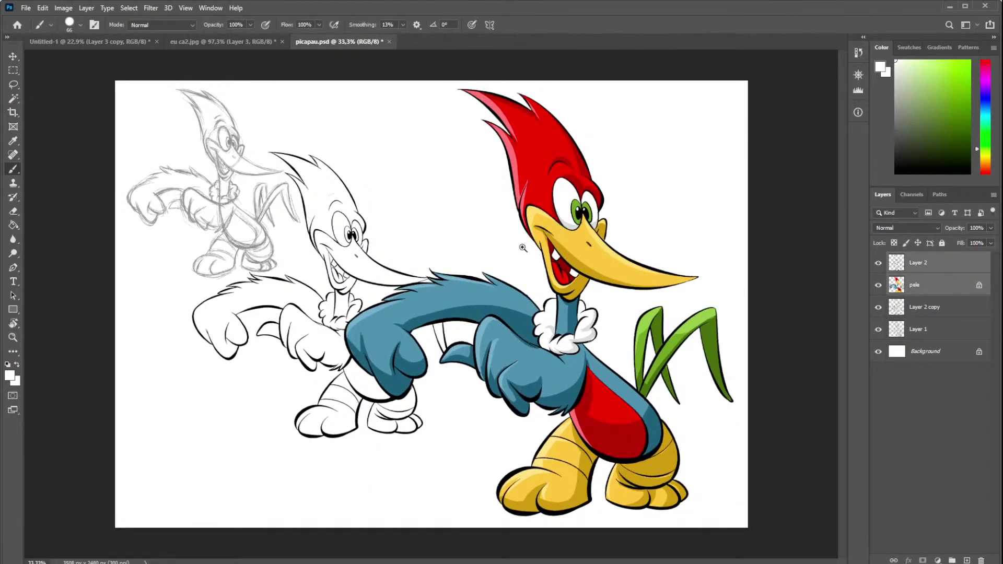
drag(523, 247, 572, 241)
- Shrink the Layer 2 copy line art to about 68% and place it below the sketch
click(925, 307)
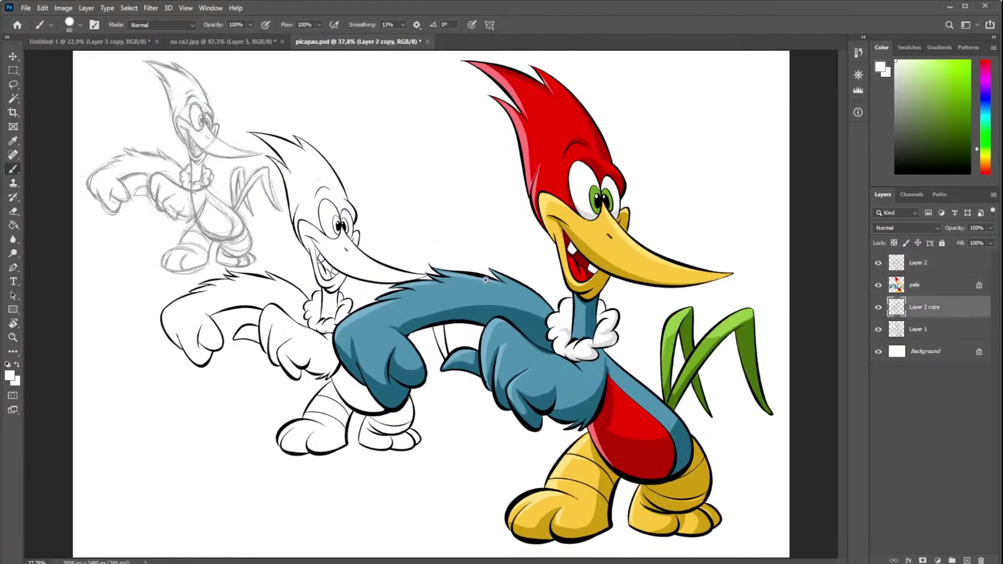
key(ctrl+0)
key(ctrl+t)
drag(319, 282, 243, 405)
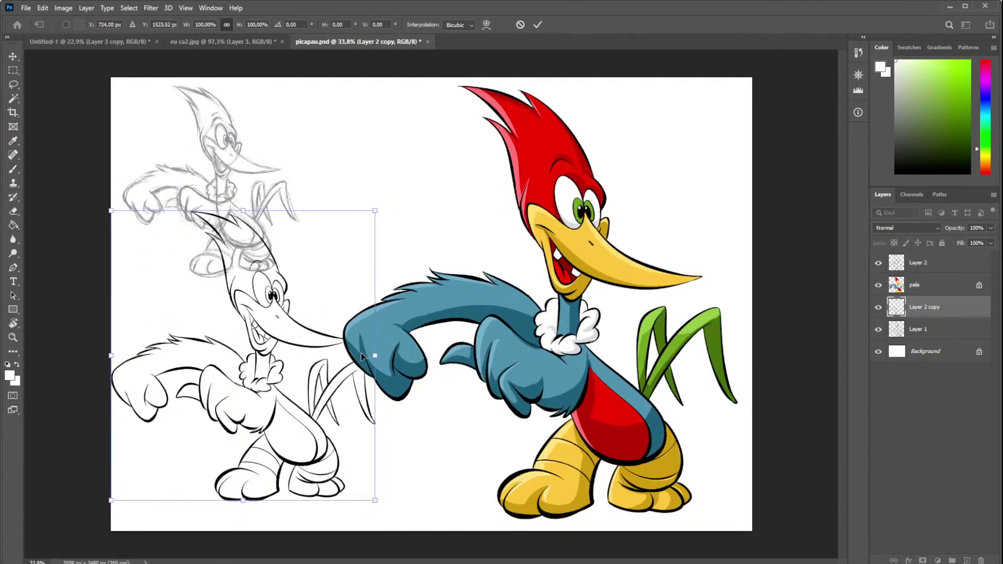
mouse_move(376, 354)
mouse_down()
mouse_move(509, 373)
mouse_move(527, 314)
mouse_move(541, 317)
mouse_up()
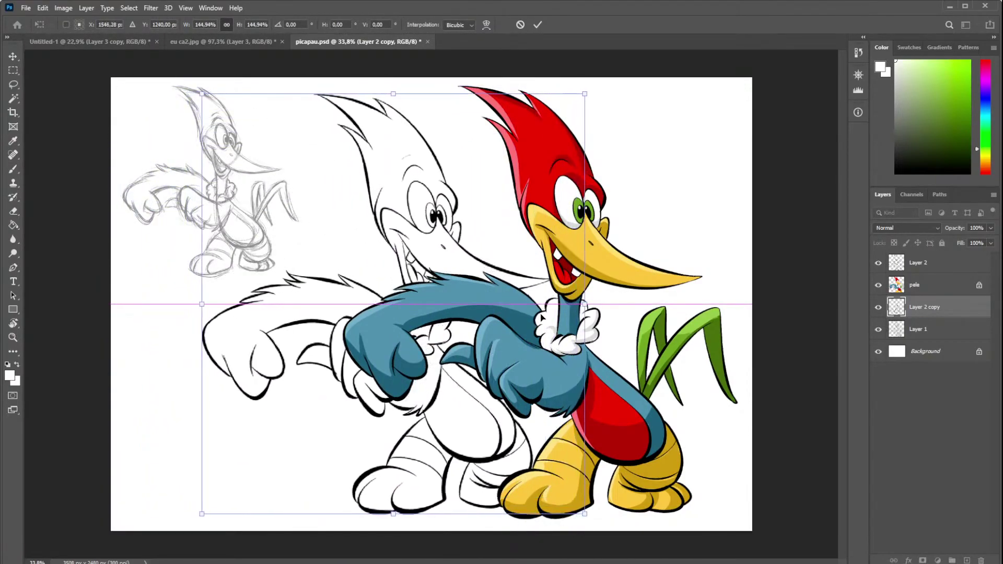
mouse_move(541, 317)
mouse_down()
mouse_move(486, 333)
mouse_move(301, 320)
mouse_move(310, 201)
mouse_up()
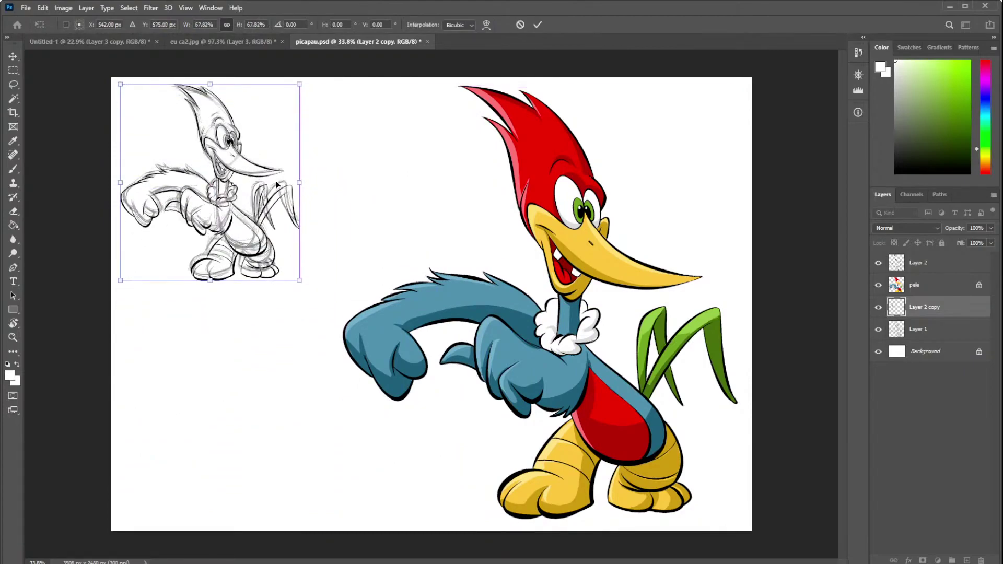
mouse_move(331, 206)
mouse_down()
mouse_move(275, 183)
mouse_move(280, 419)
mouse_up()
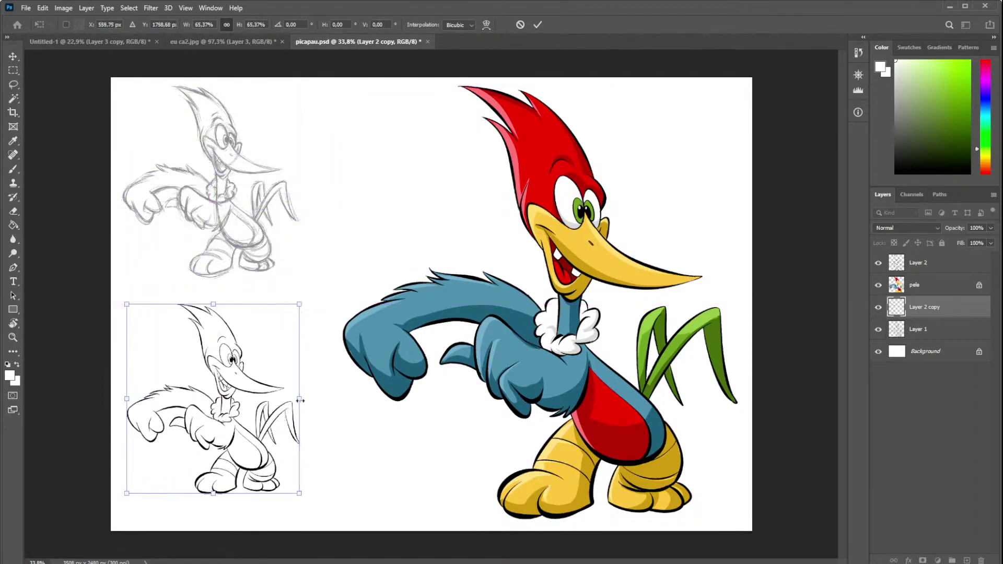
click(943, 282)
key(b)
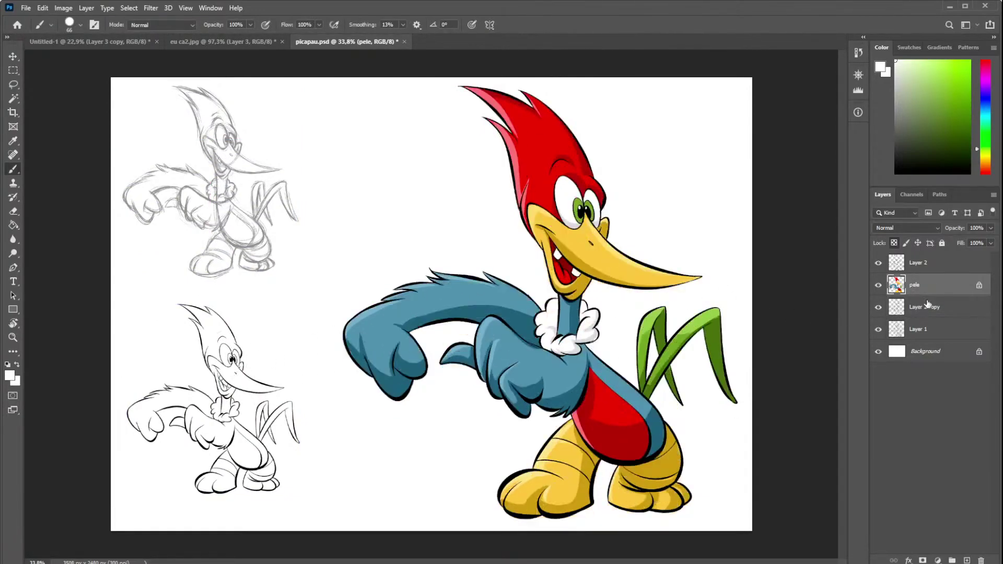
- Move the coloured woodpecker layers to the left with Free Transform
shift+click(940, 270)
key(ctrl+t)
drag(553, 228, 521, 230)
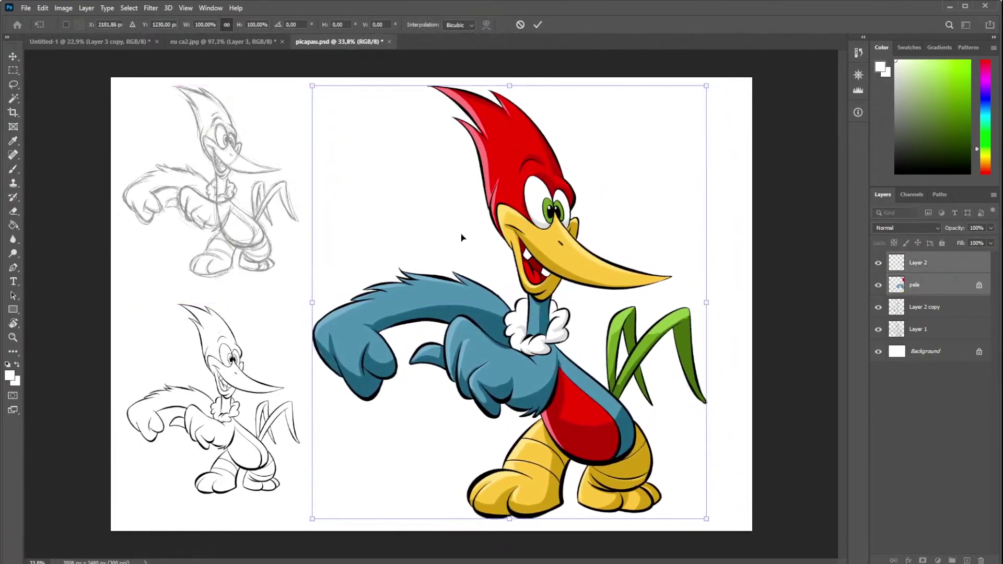
key(Return)
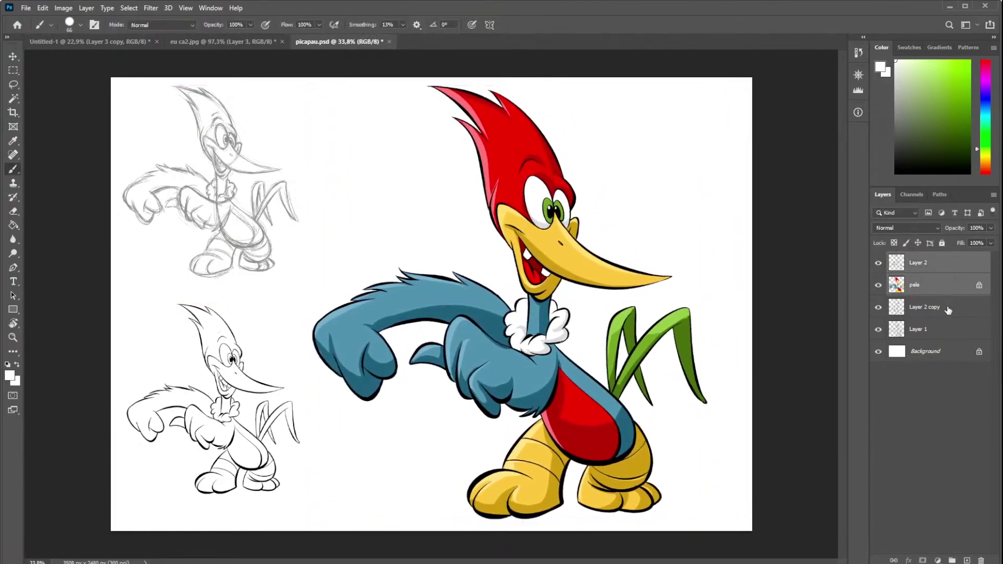
- Nudge the line art and pencil sketch together right and down with Shift+arrow keys
click(947, 310)
shift+click(912, 330)
key(v)
key(shift+Right)
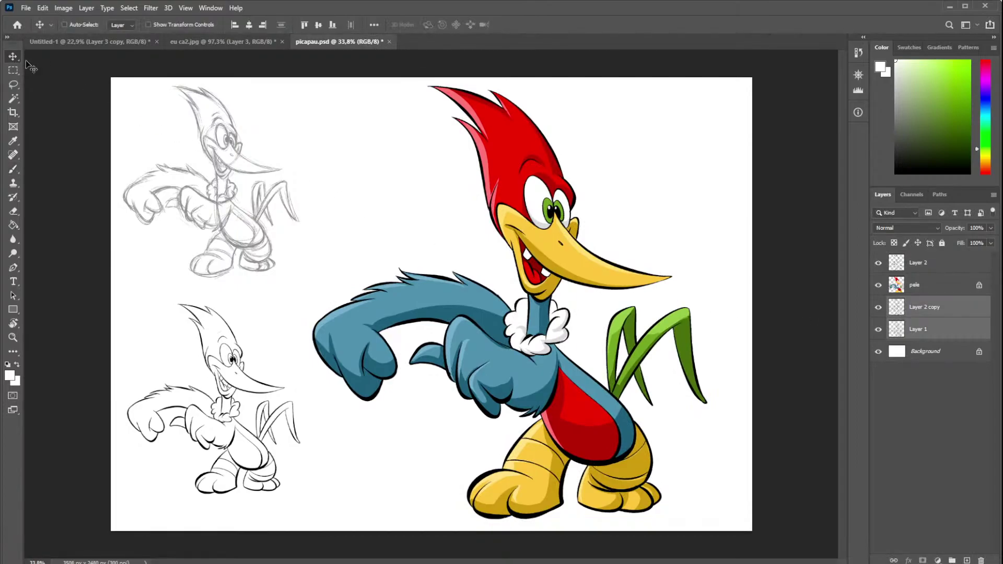
key(shift+Right)
key(shift+Right)
key(shift+Right)
key(shift+Right)
key(shift+Right)
key(shift+Right)
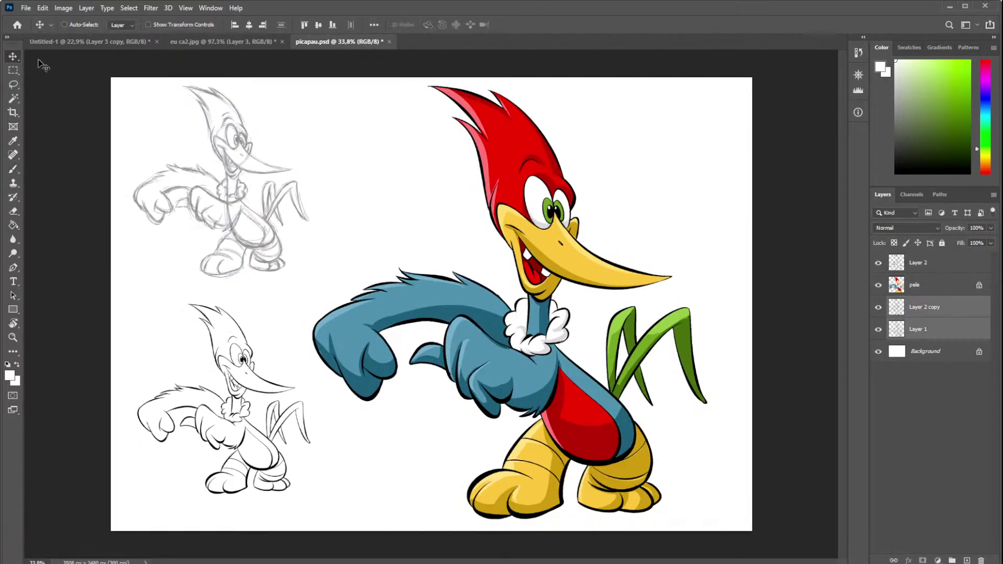
key(shift+Down)
key(shift+Down)
key(shift+Down)
key(shift+Down)
key(shift+Down)
key(shift+Down)
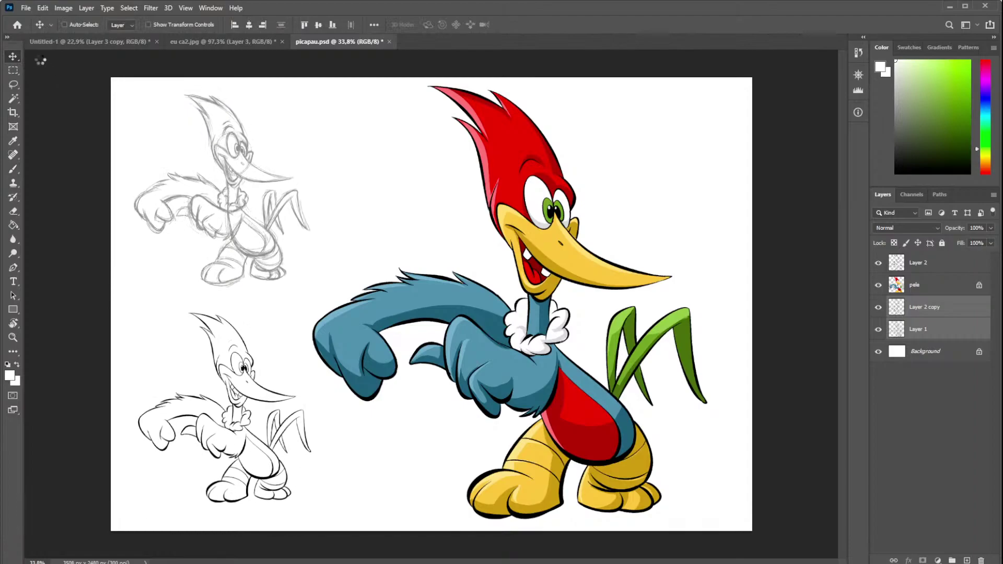
key(shift+Down)
key(shift+Right)
key(shift+Right)
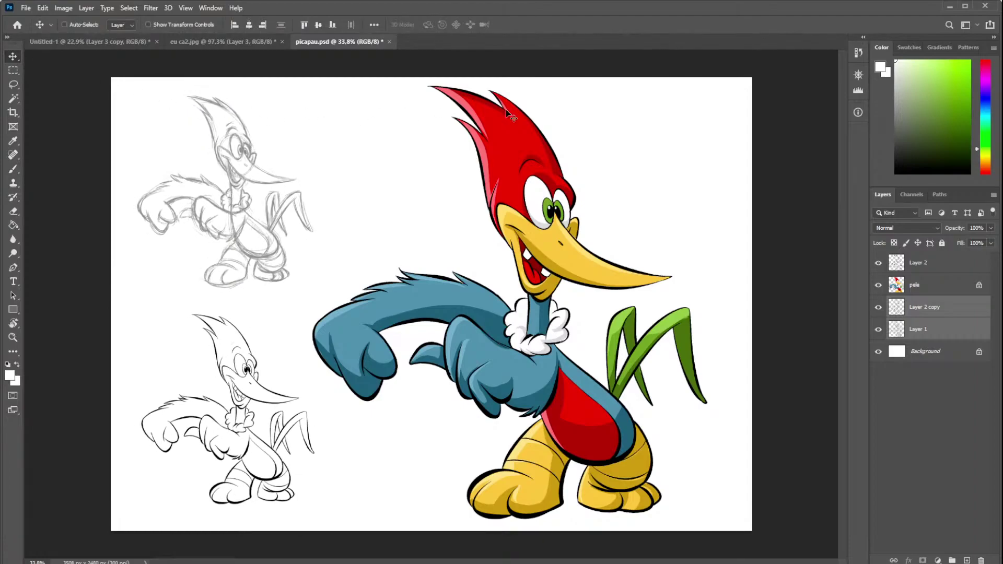
scroll(567, 311, down, 3)
scroll(568, 311, up, 1)
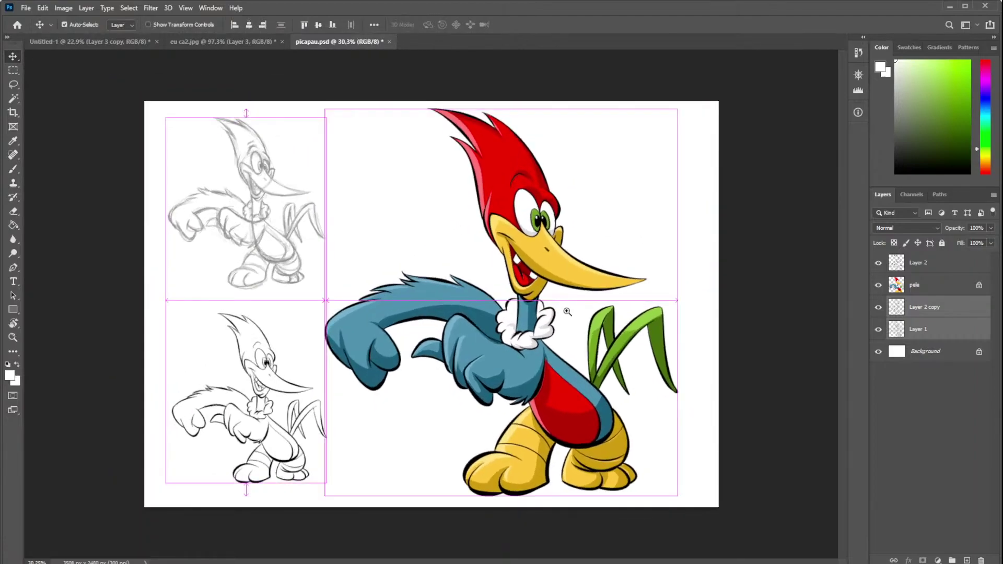
click(916, 308)
scroll(485, 240, up, 1)
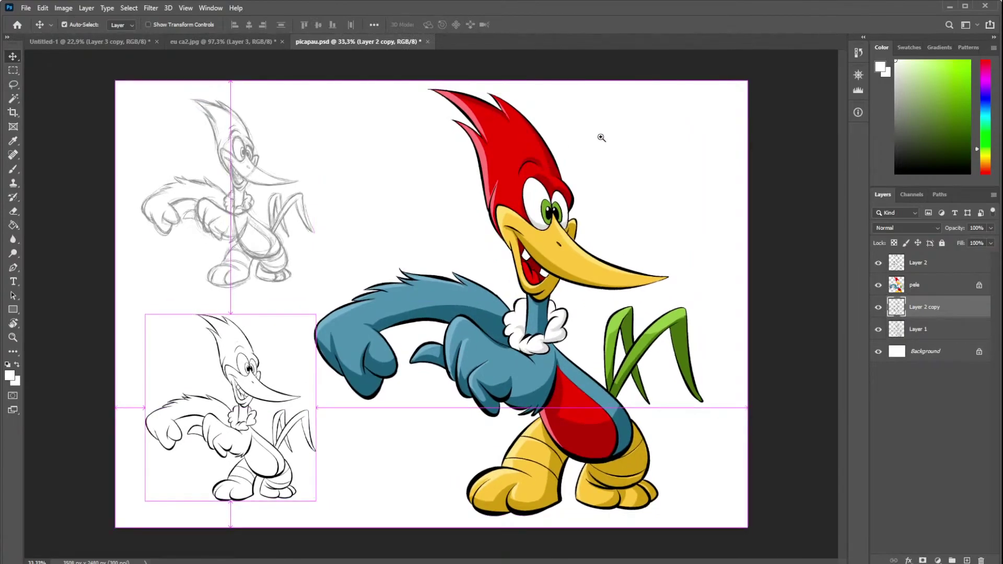